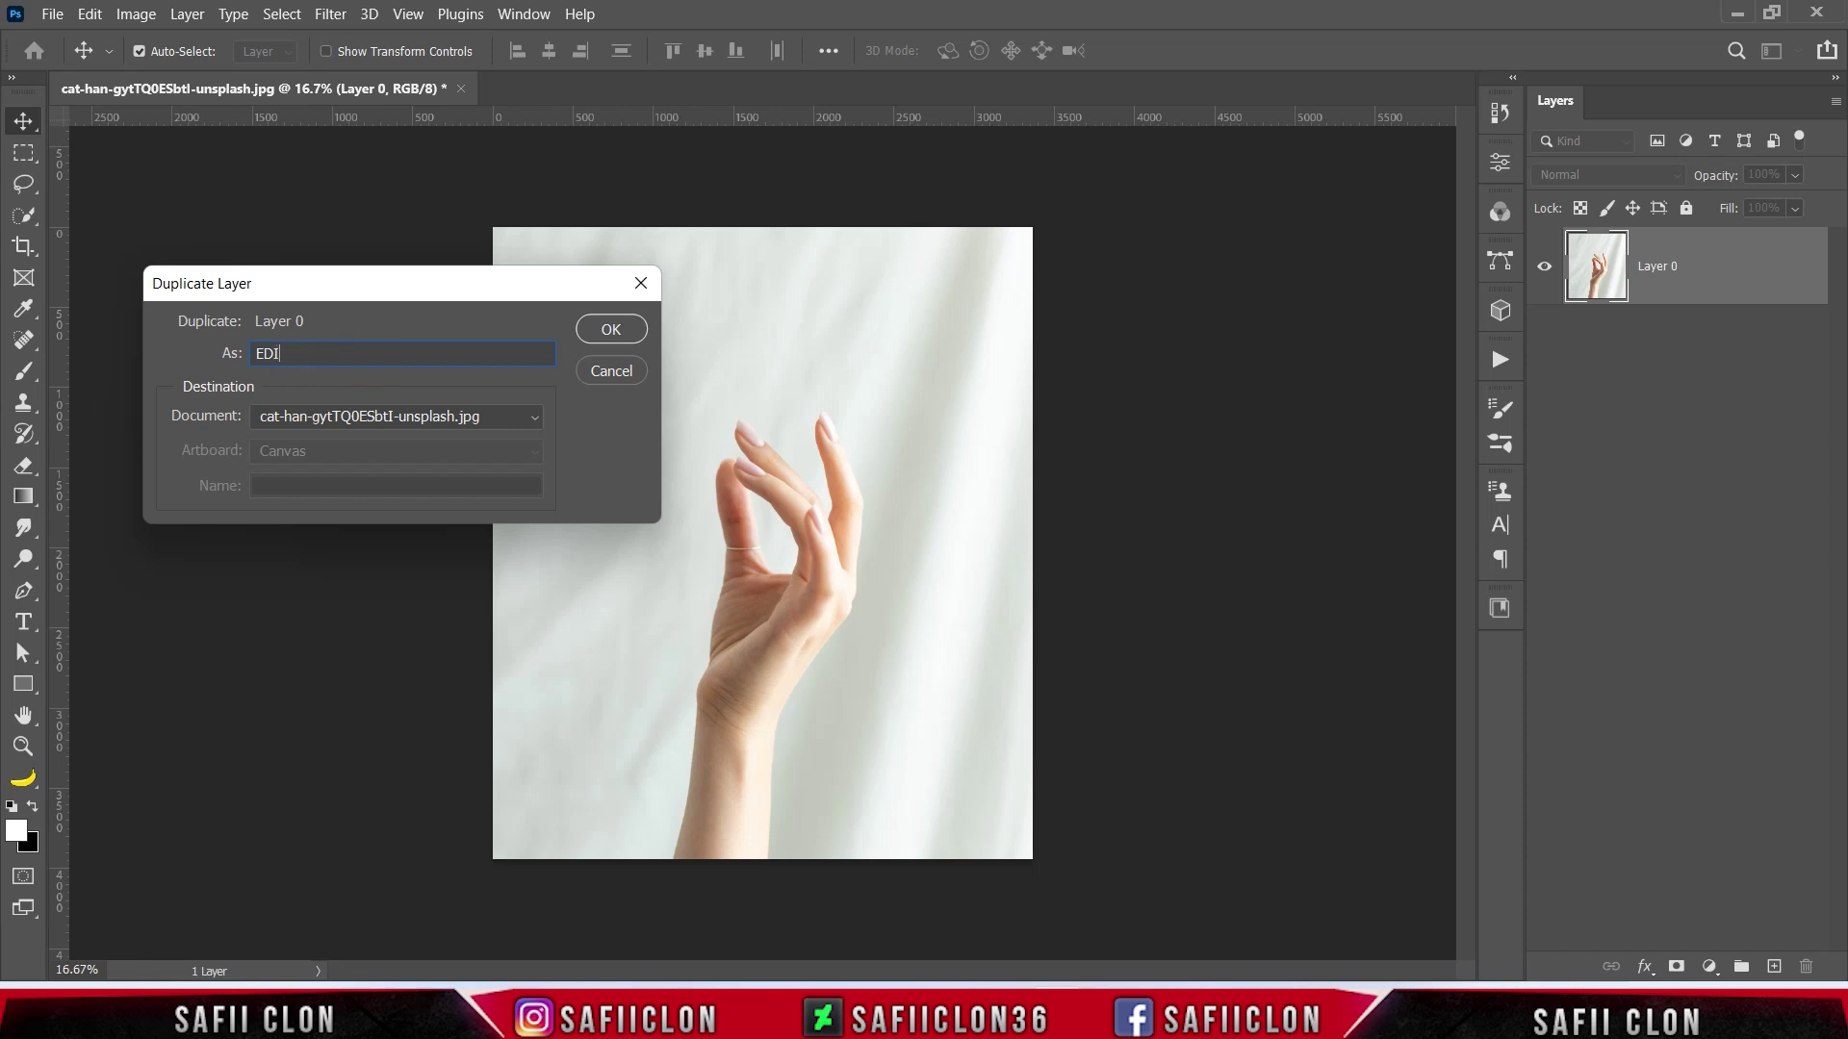
Duplicate Layer 0 as EDIT, and keep the lower layer as a hidden backup named ORIGINAL
left_click(610, 329)
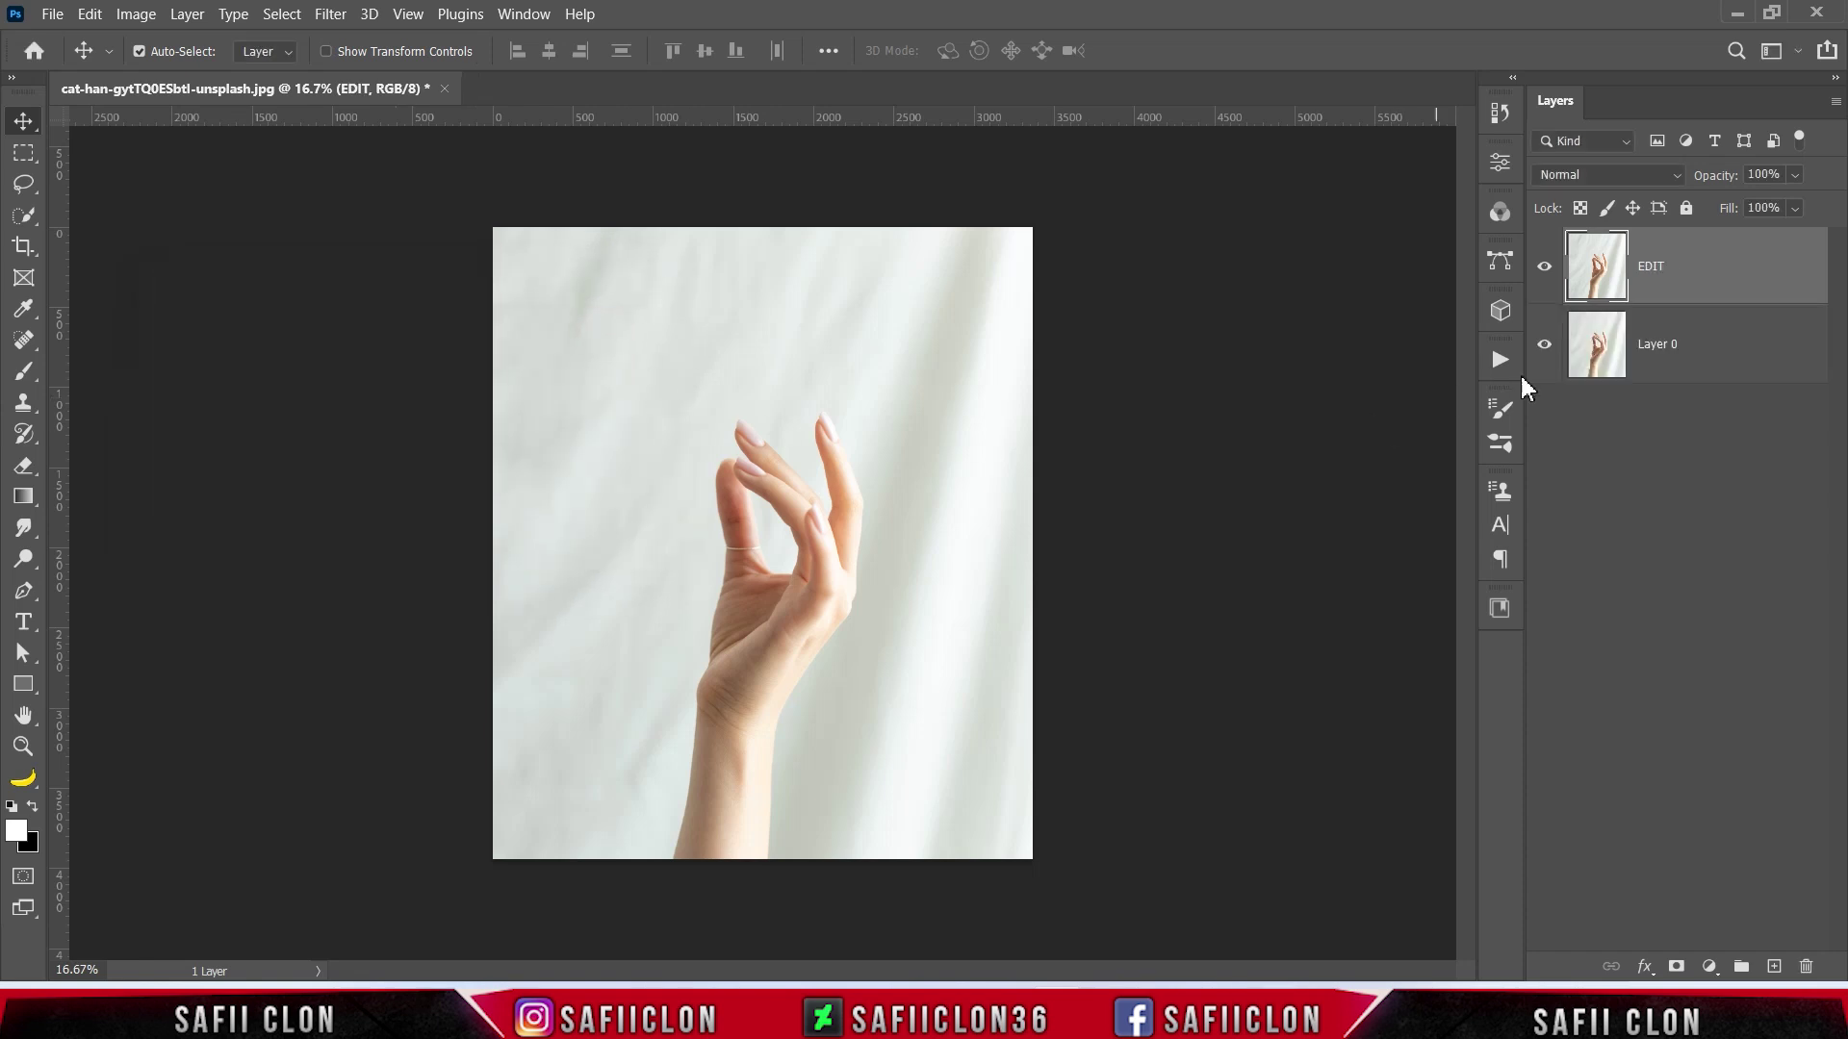
left_click(1655, 352)
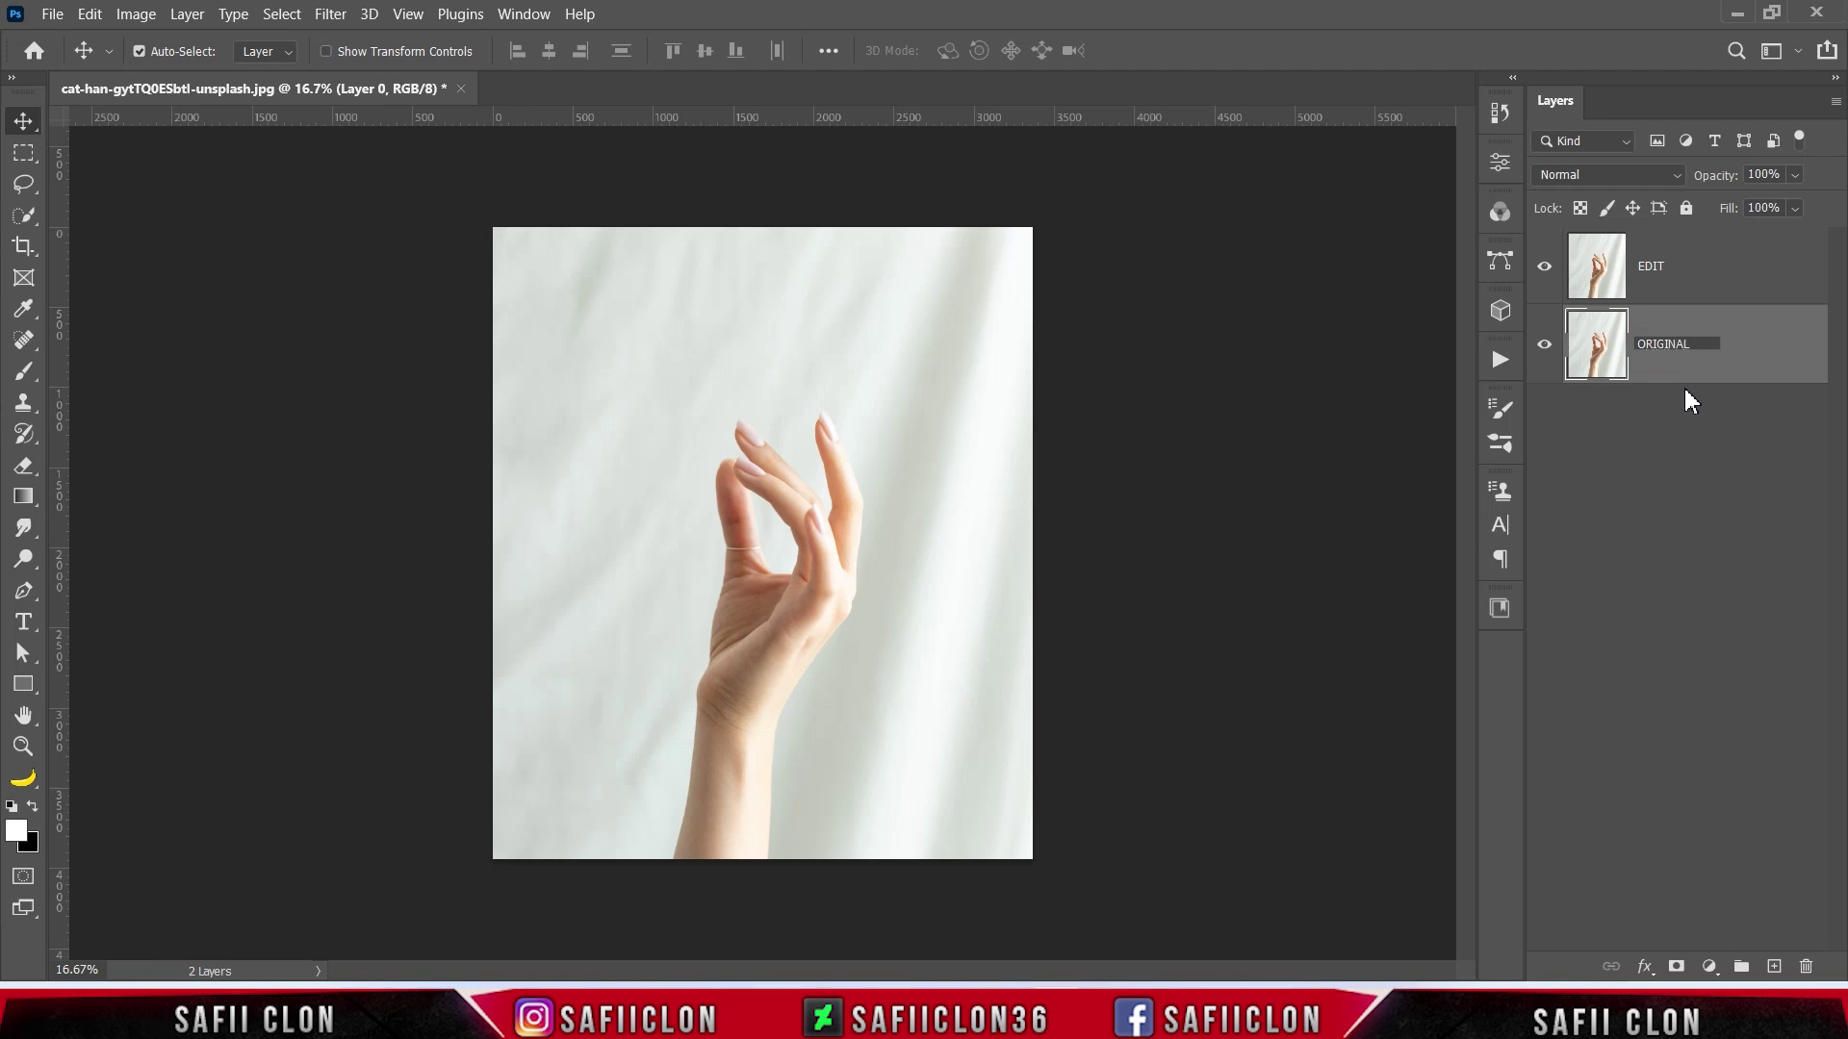
left_click(1755, 363)
left_click(1542, 344)
left_click(1720, 278)
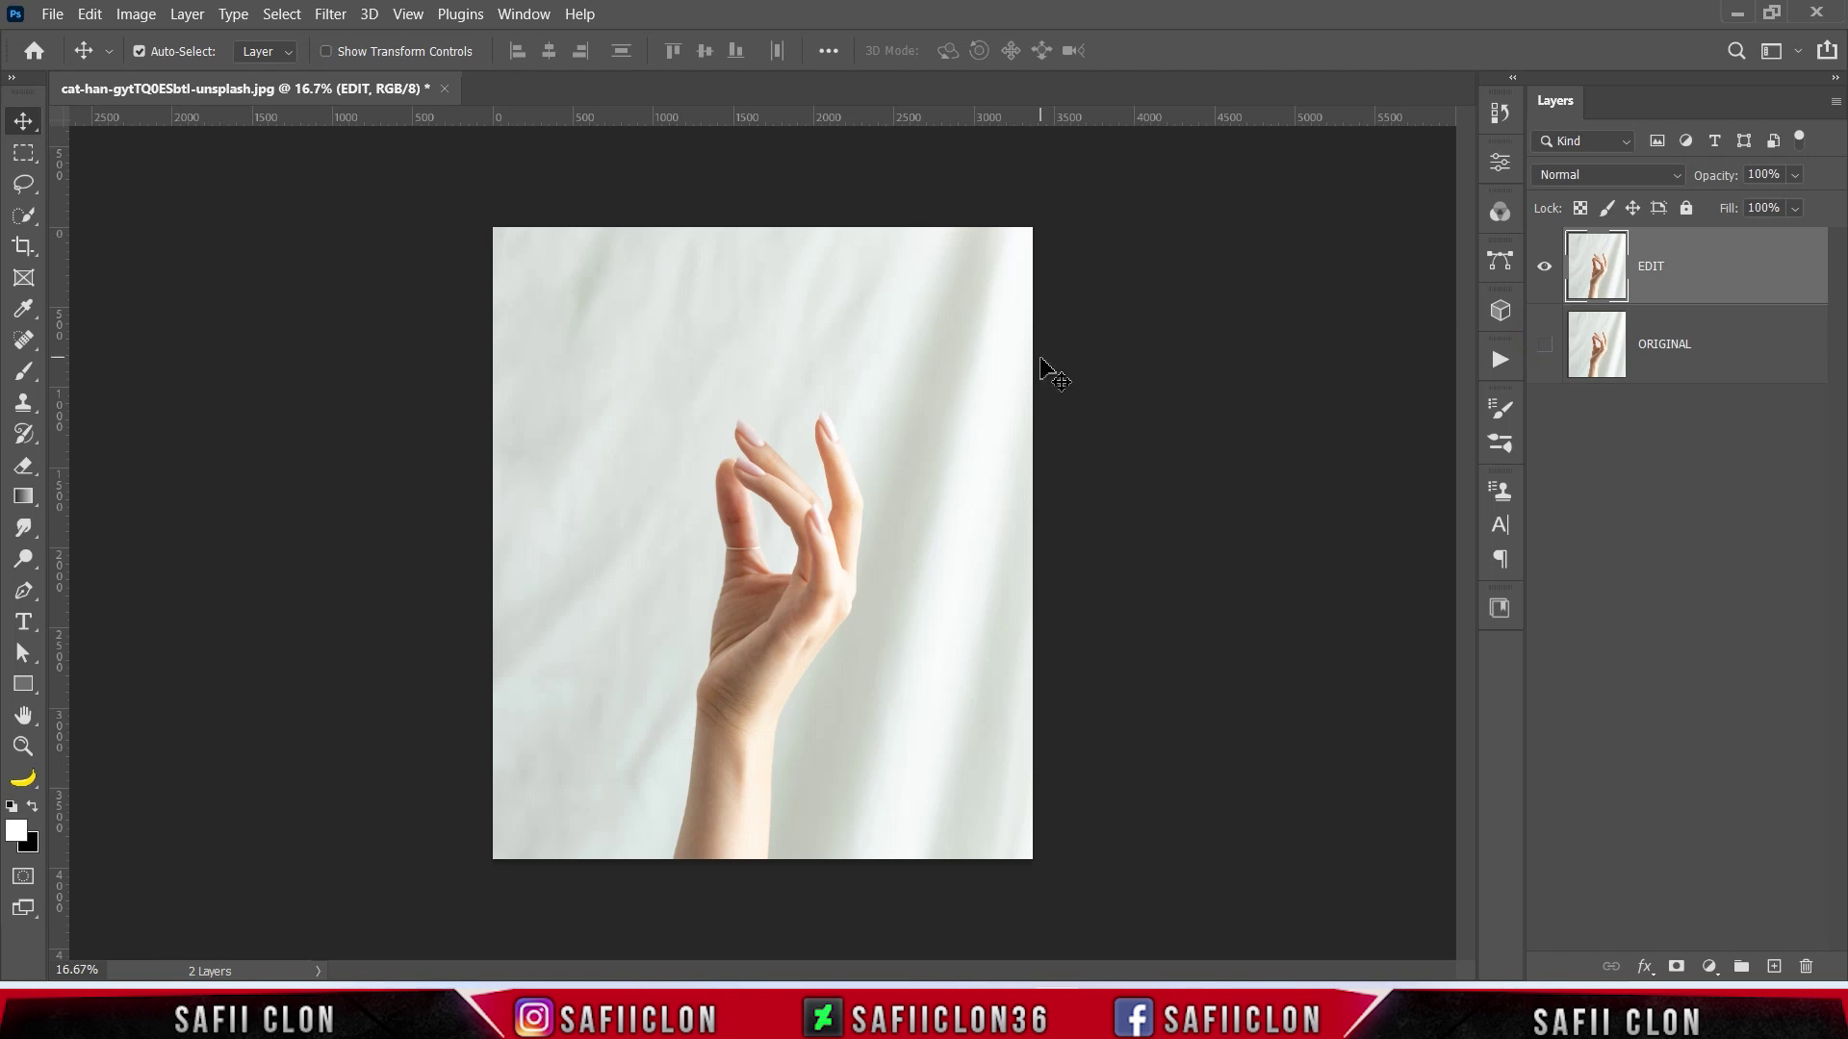
Set up the Quick Selection Tool with a 14 px brush and select the hand with Select Subject
right_click(24, 215)
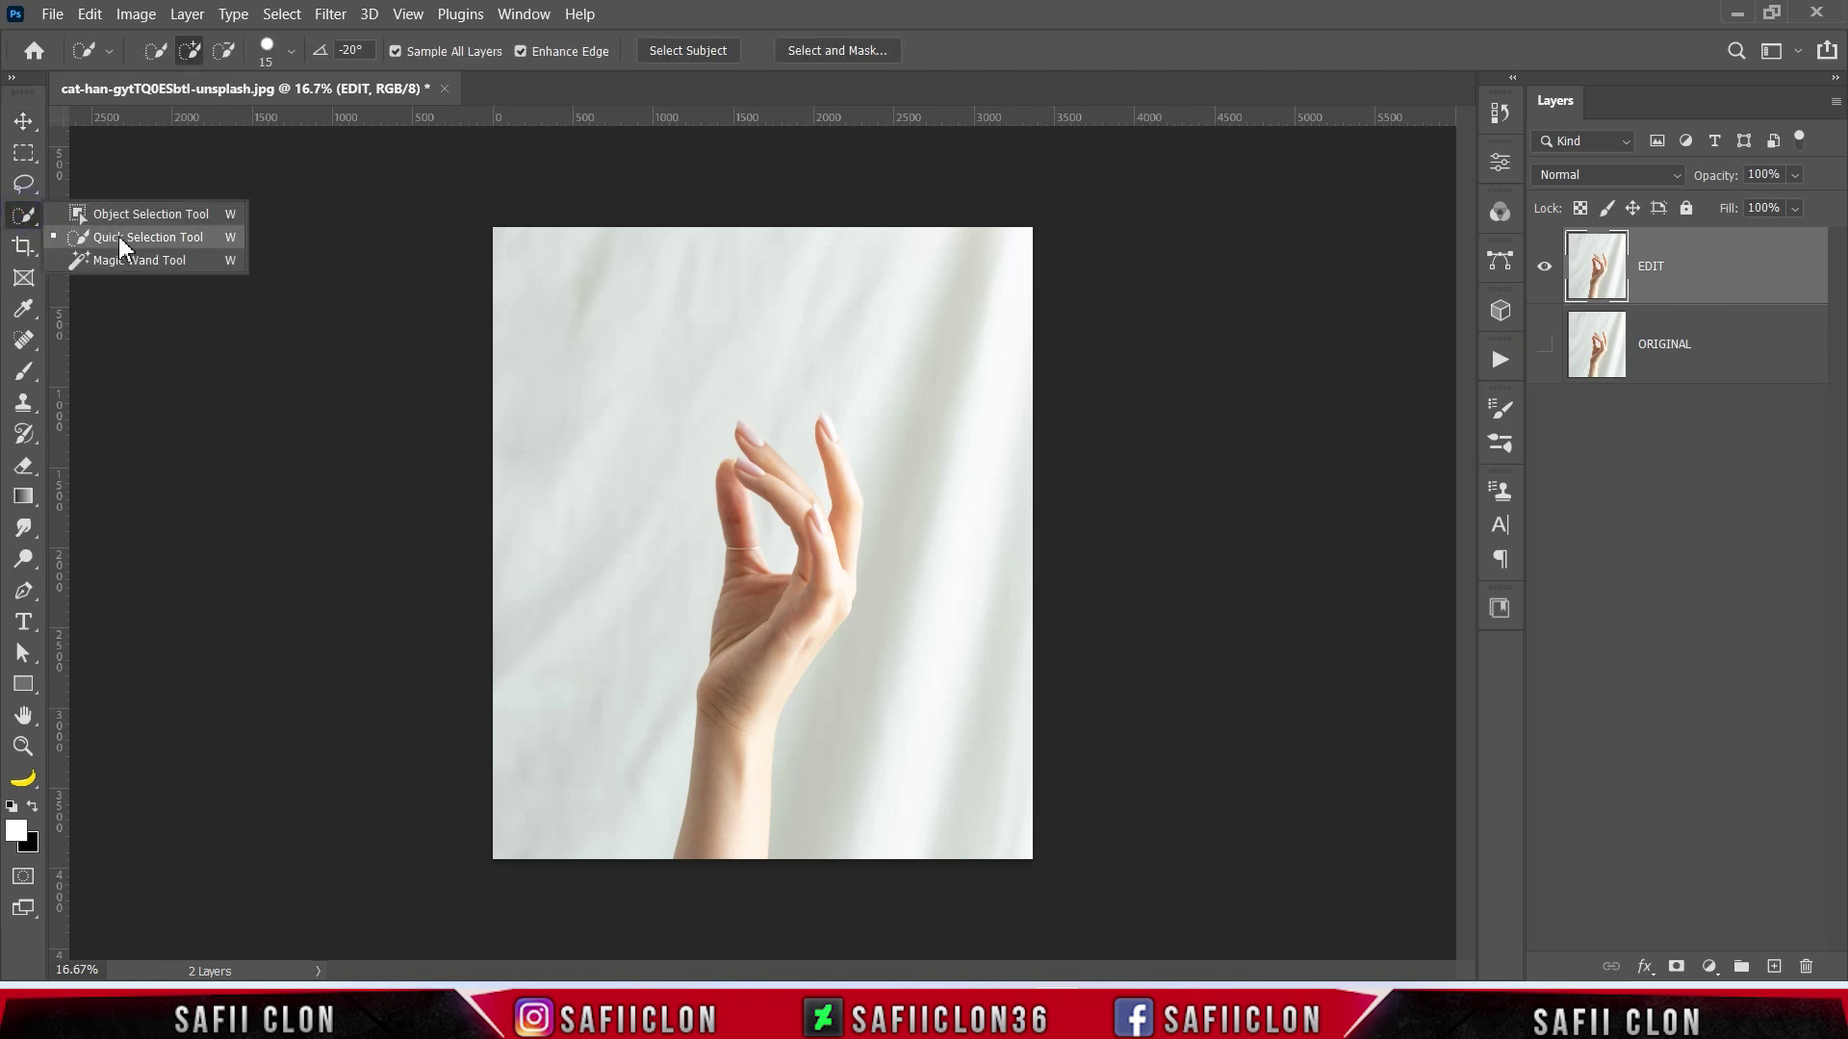
left_click(119, 232)
left_click(292, 52)
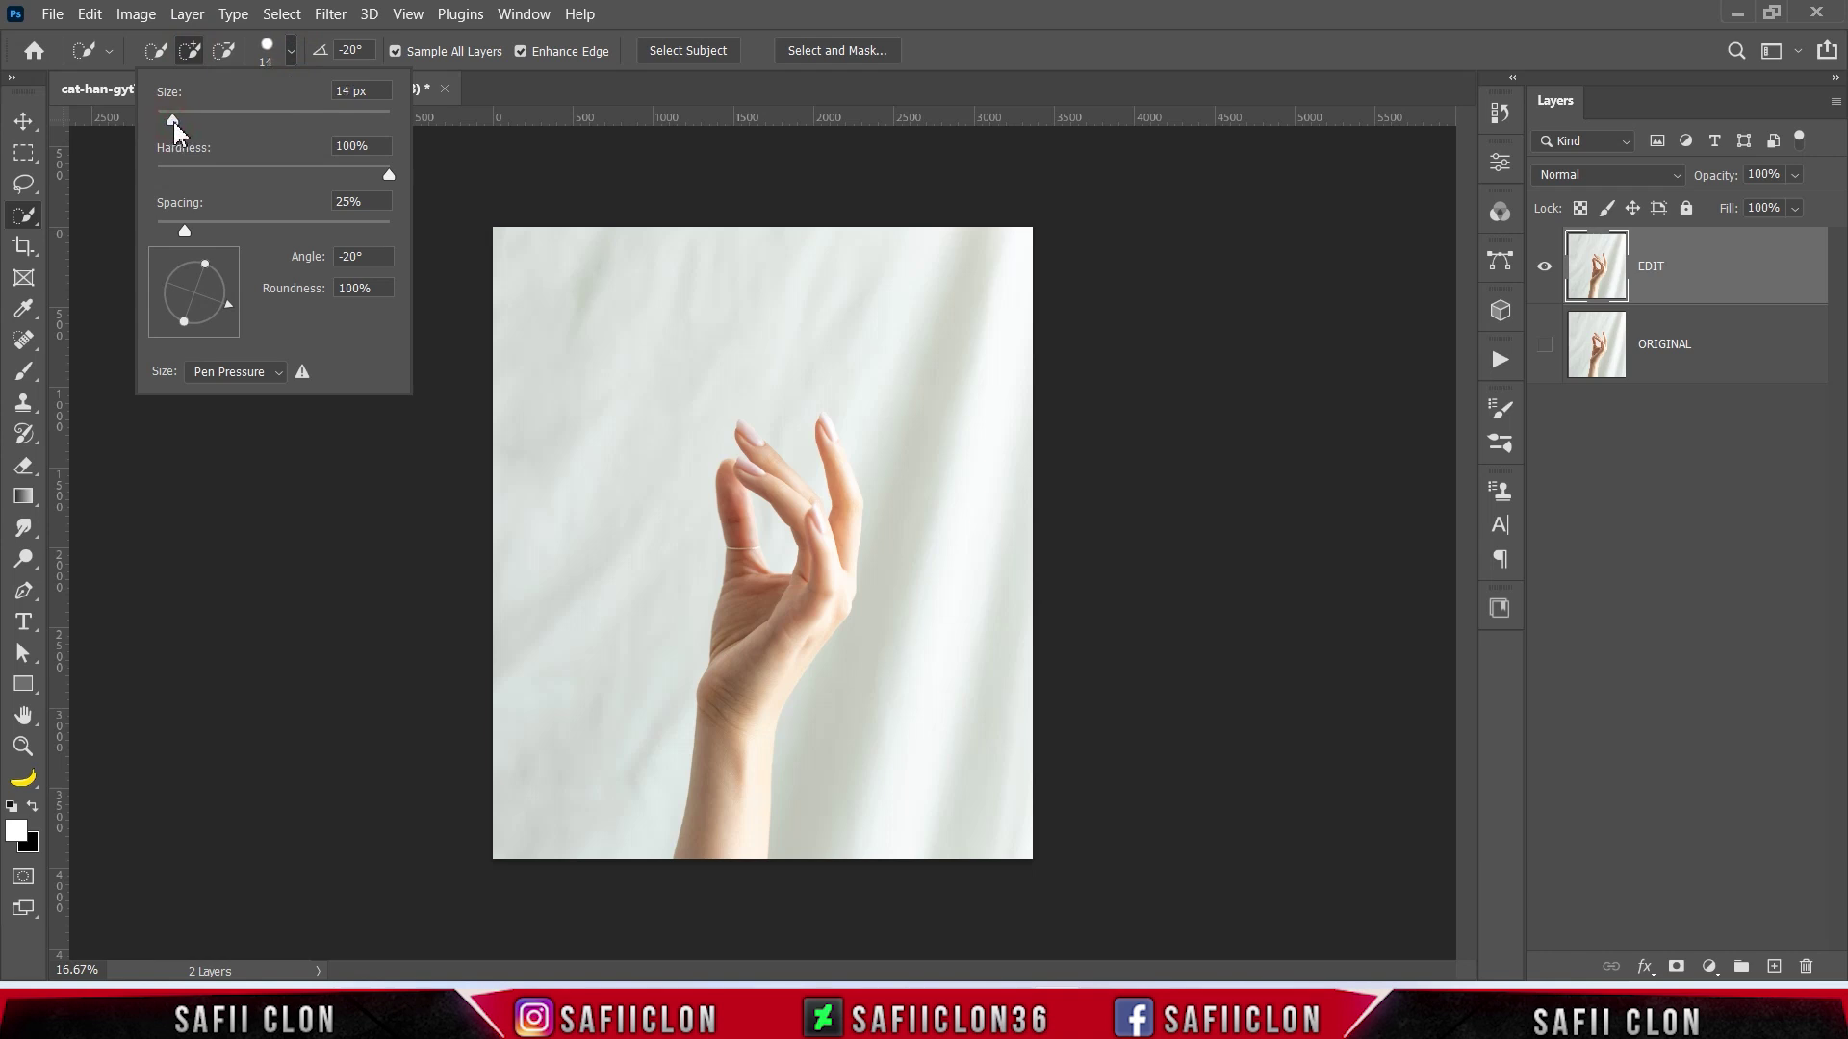
left_click(291, 52)
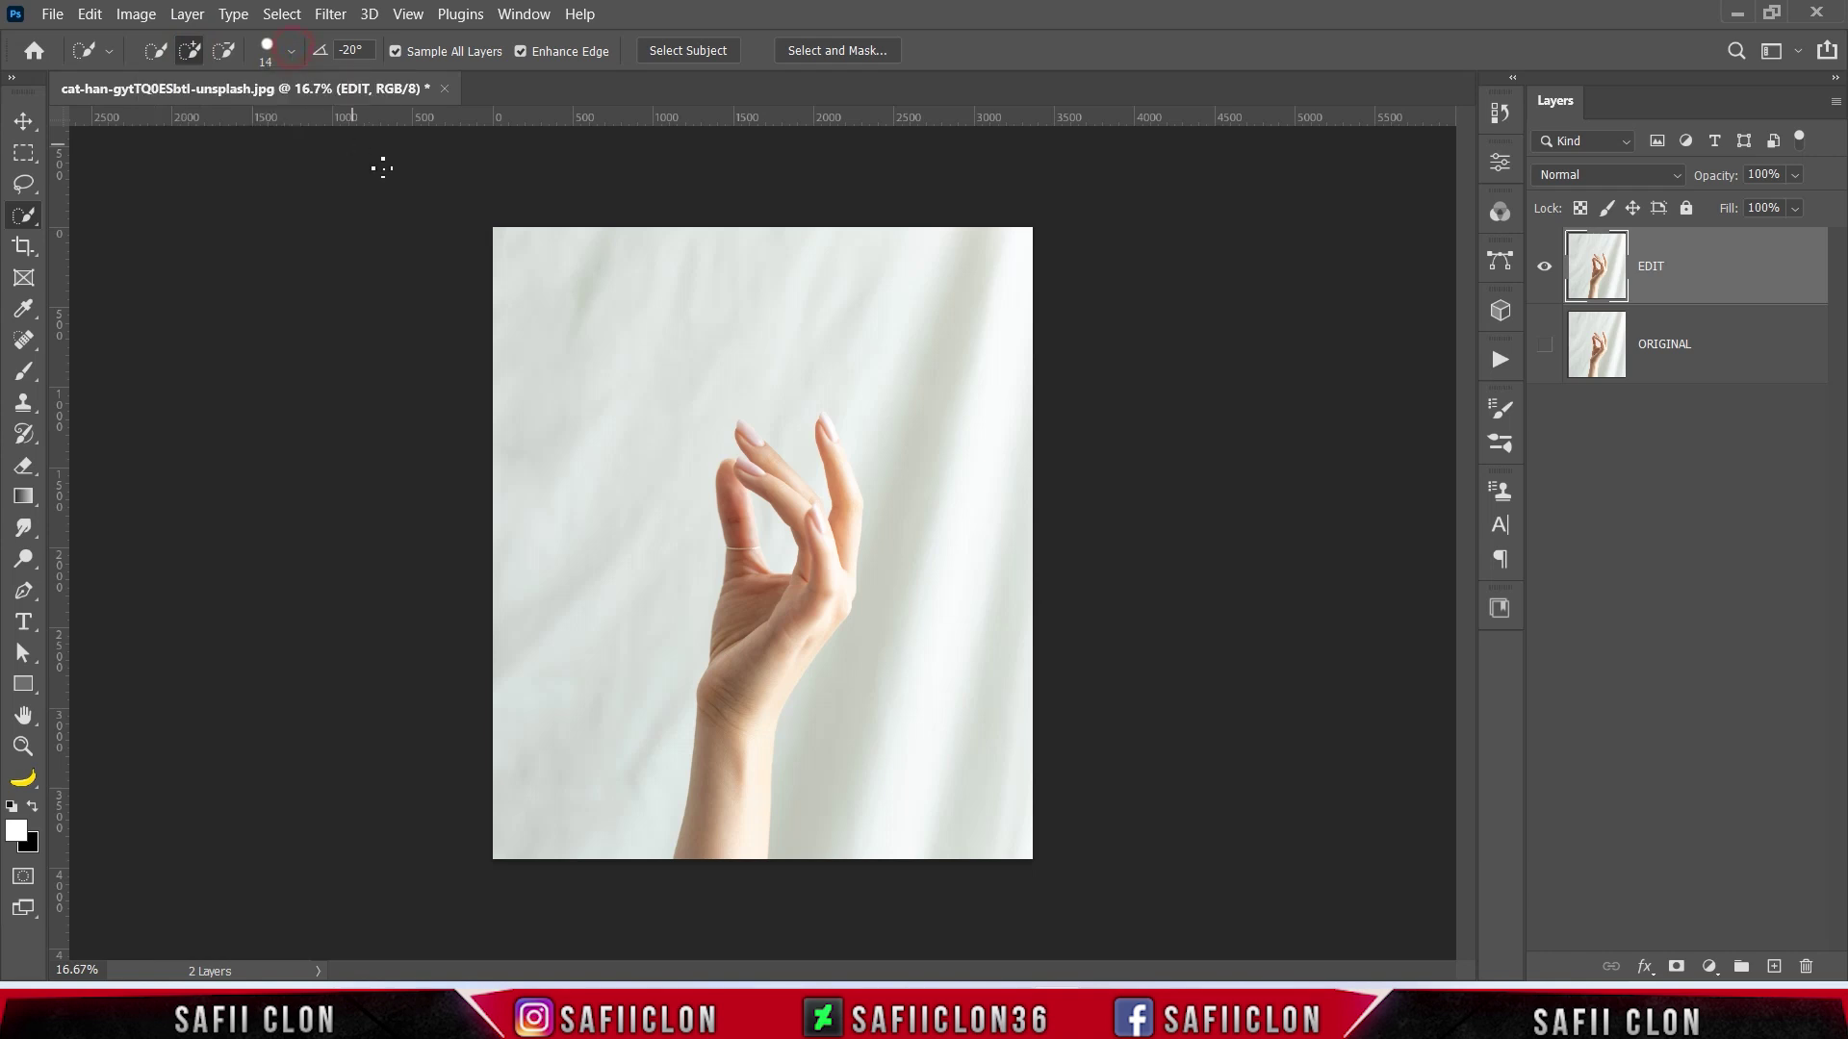
left_click(685, 48)
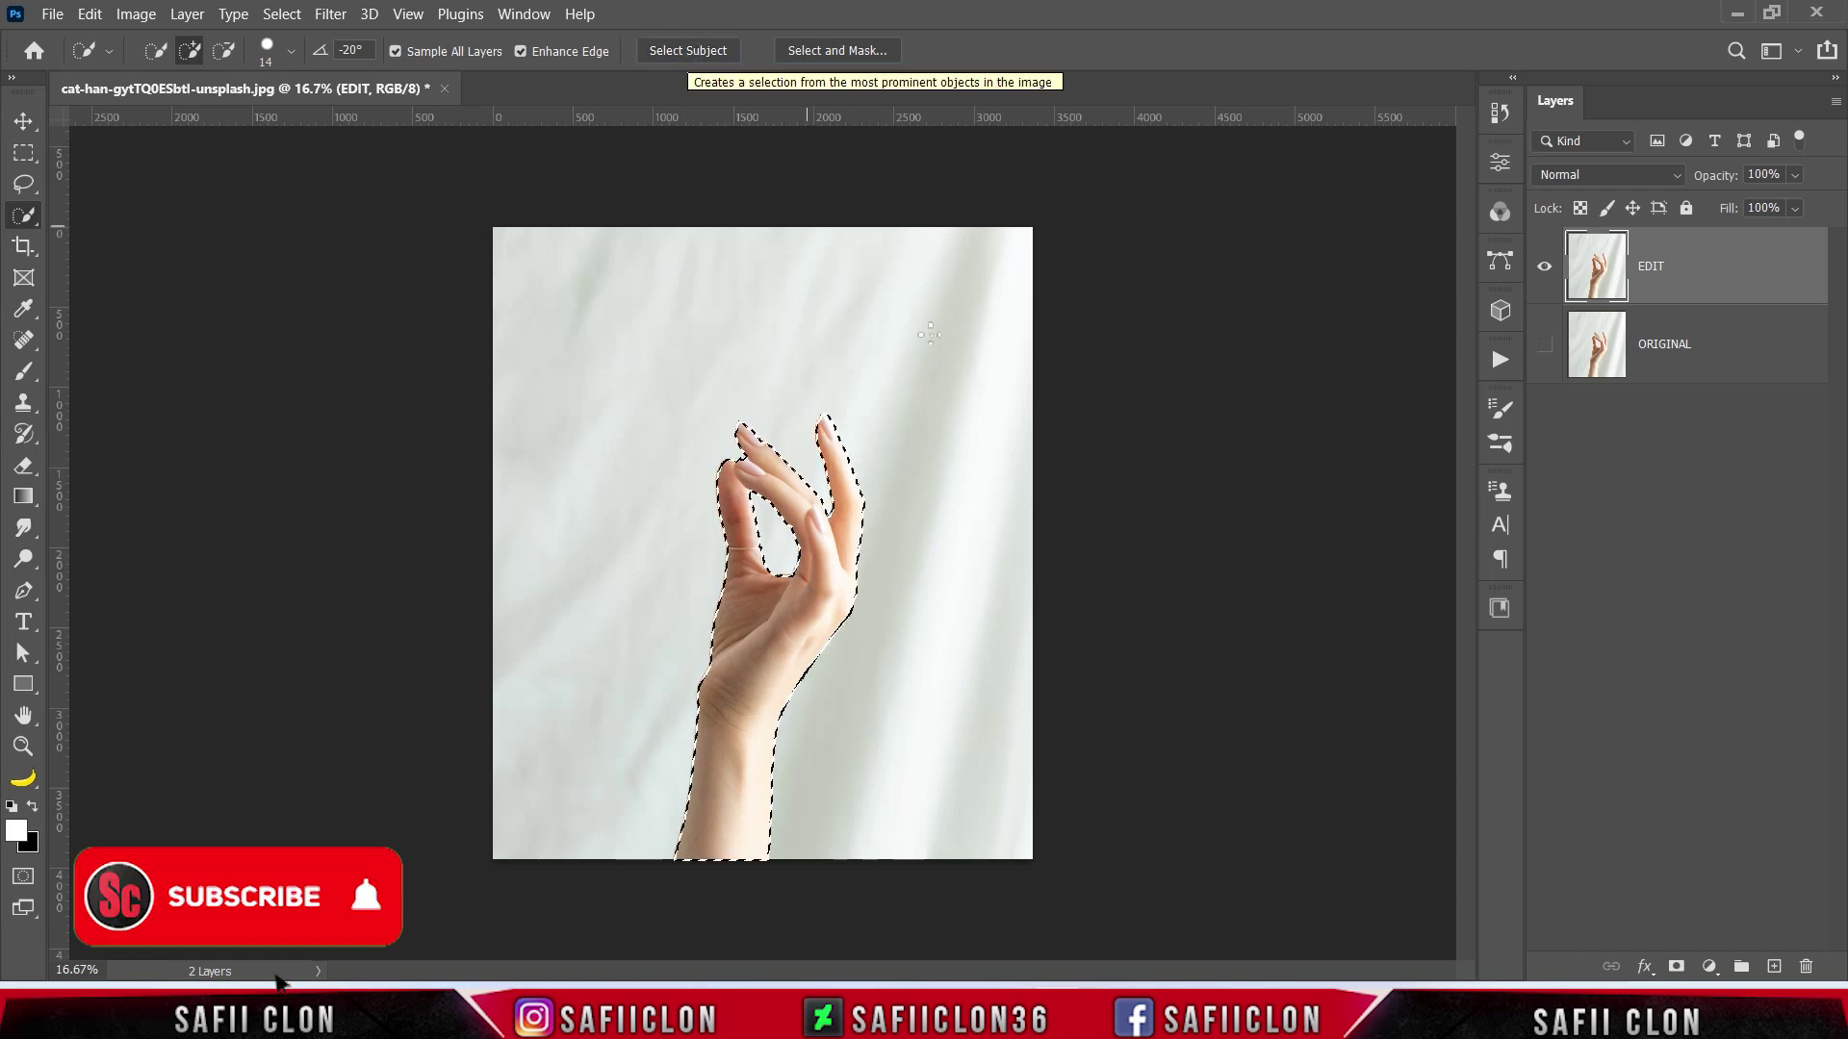
Refine the hand selection by adding the missed edges of the raised fingertips with Quick Selection
scroll(1021, 404, "up", 4)
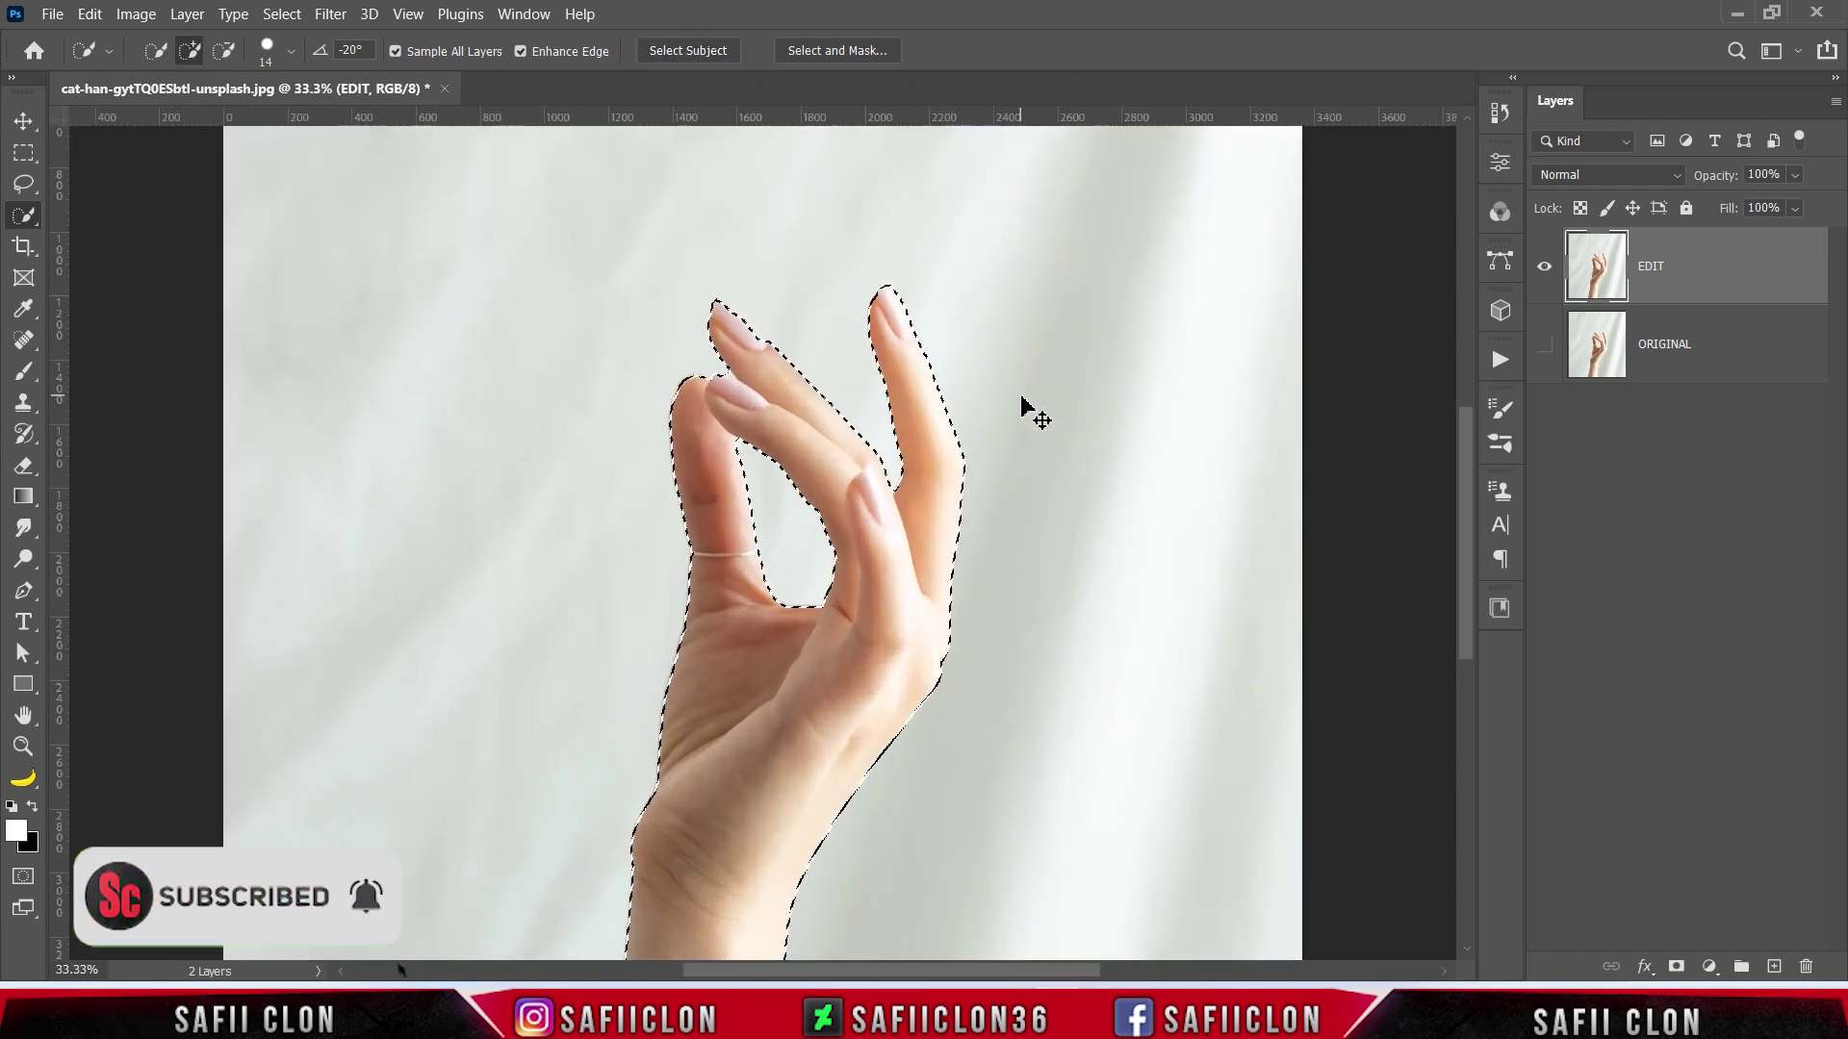
scroll(1019, 442, "up", 3)
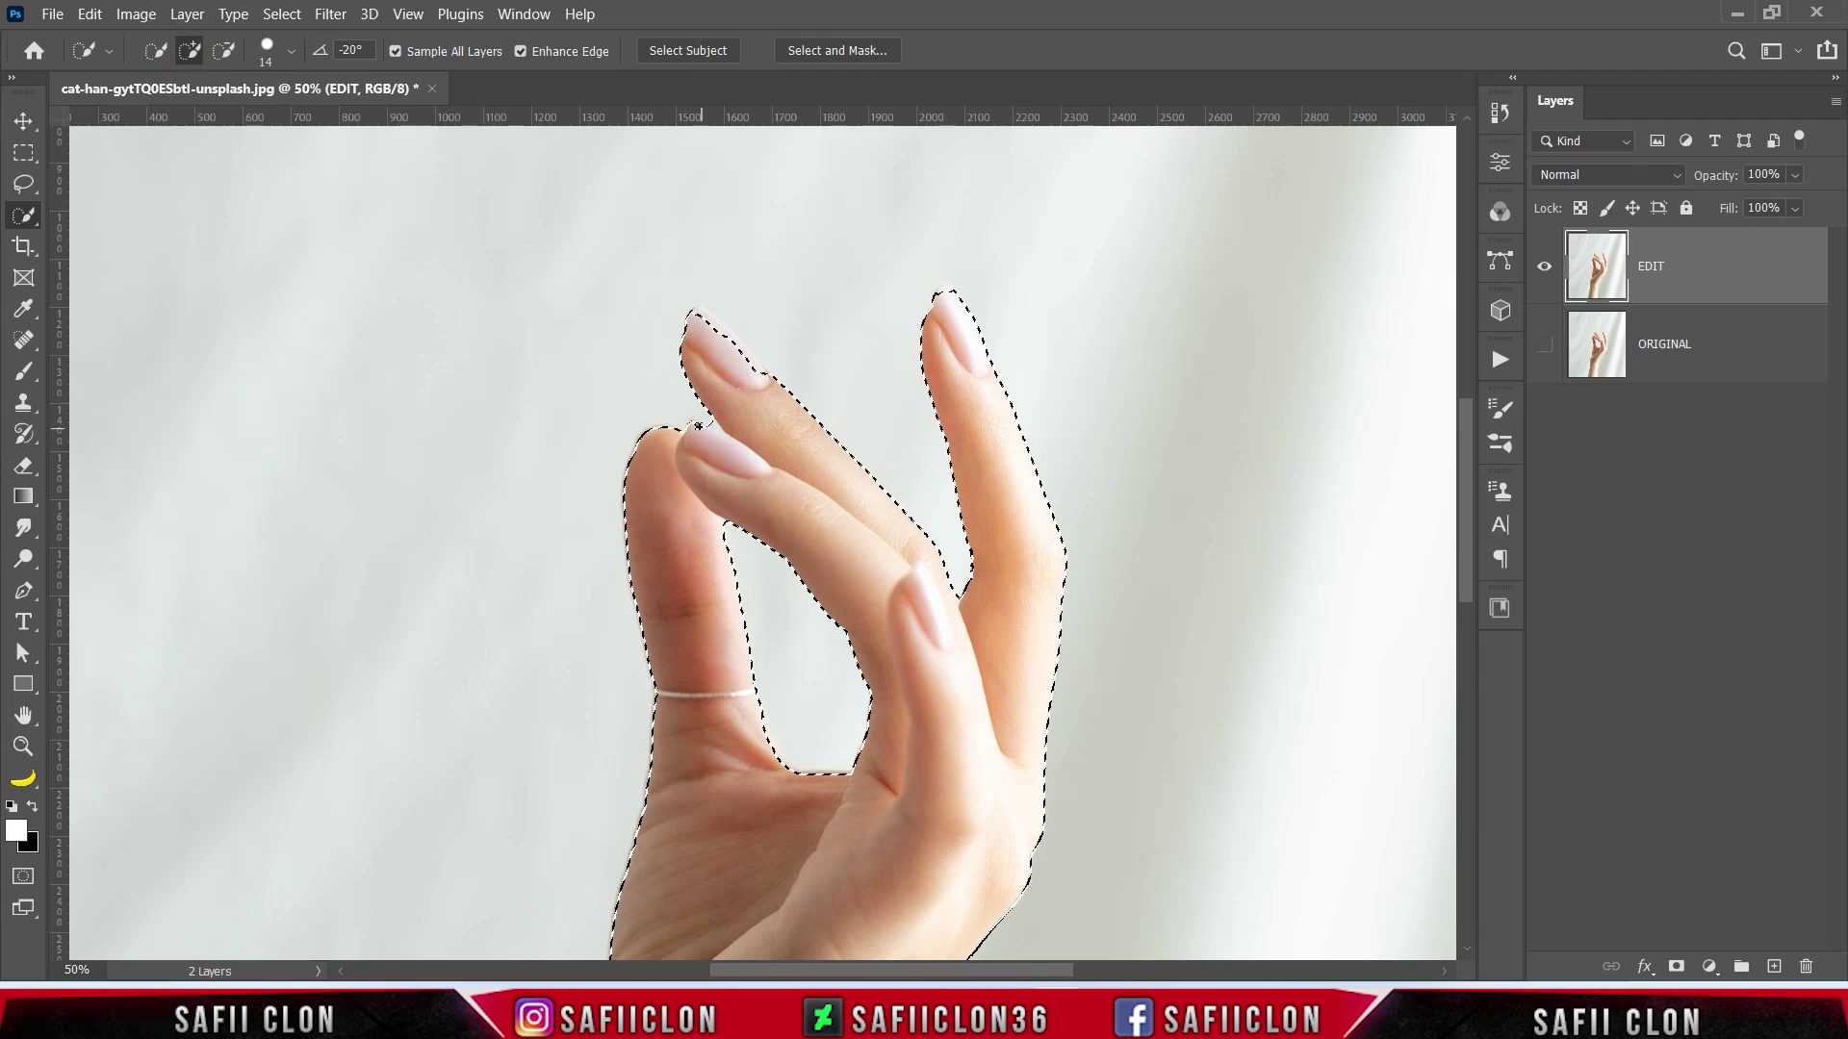
left_click(943, 287)
left_click(943, 286)
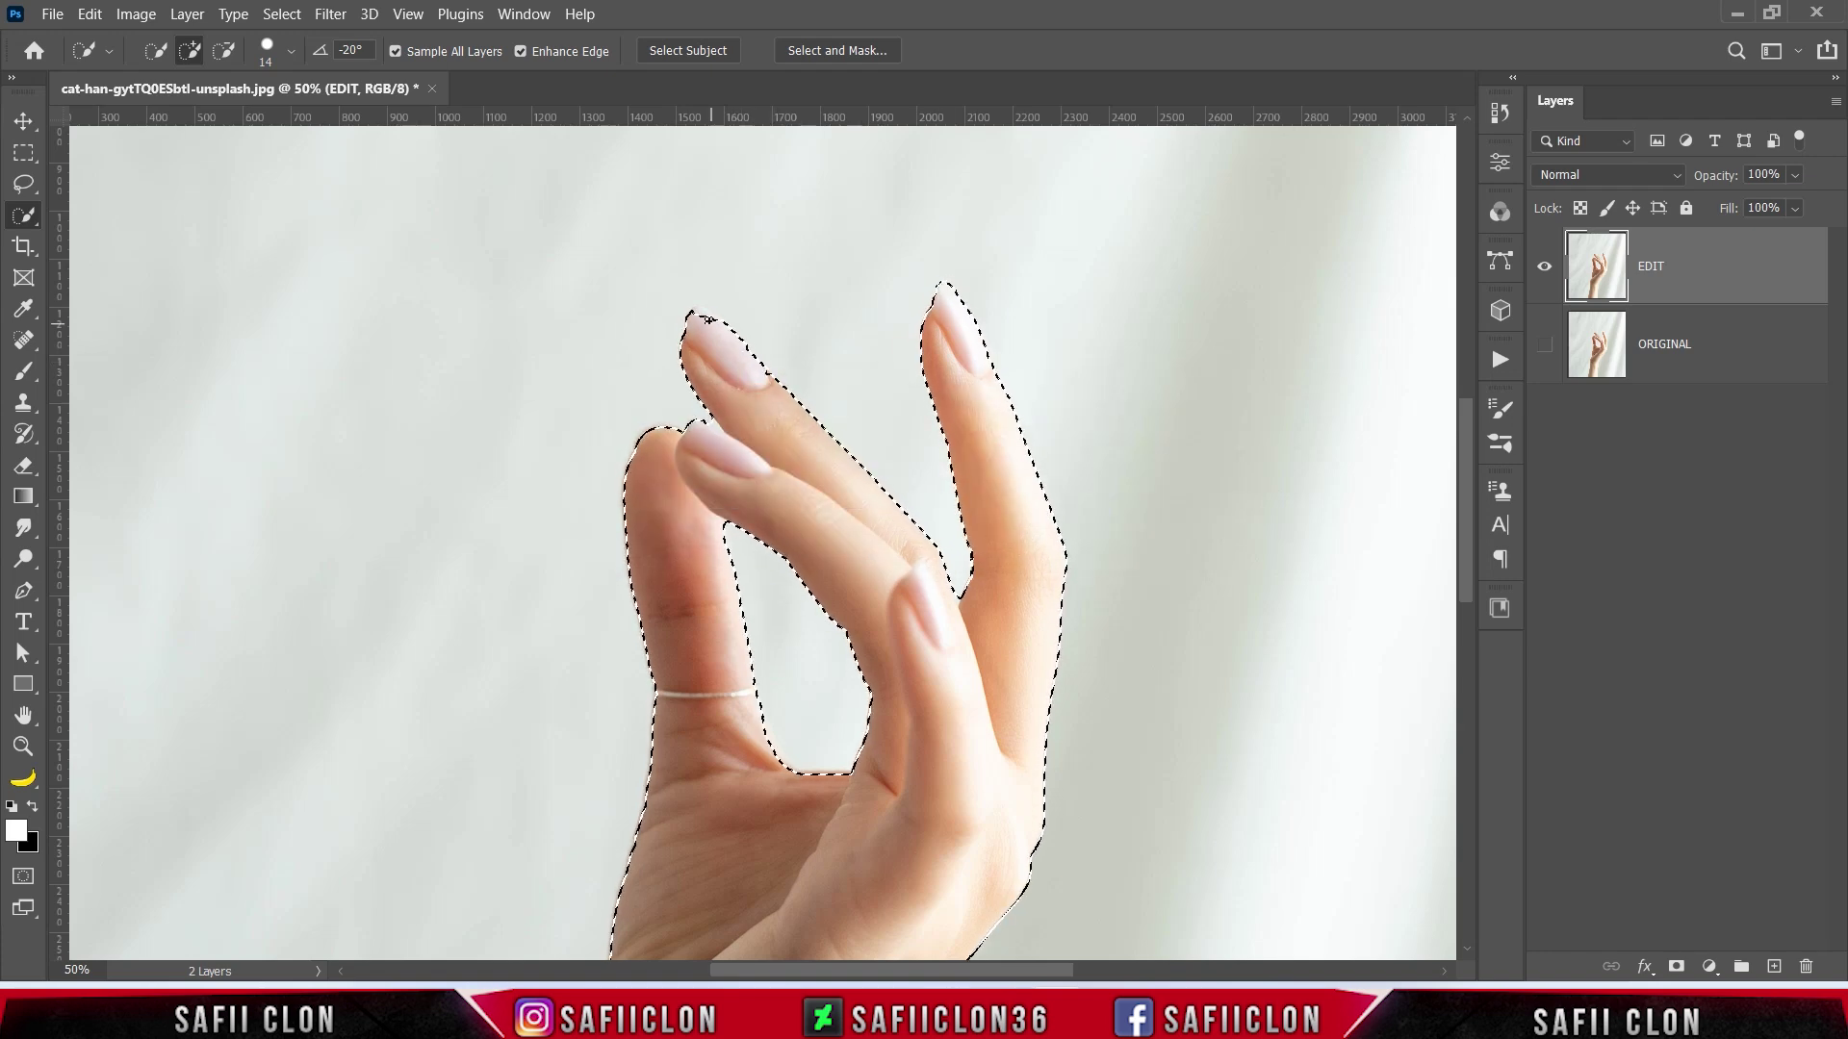
scroll(1155, 313, "down", 10)
scroll(1140, 275, "up", 8)
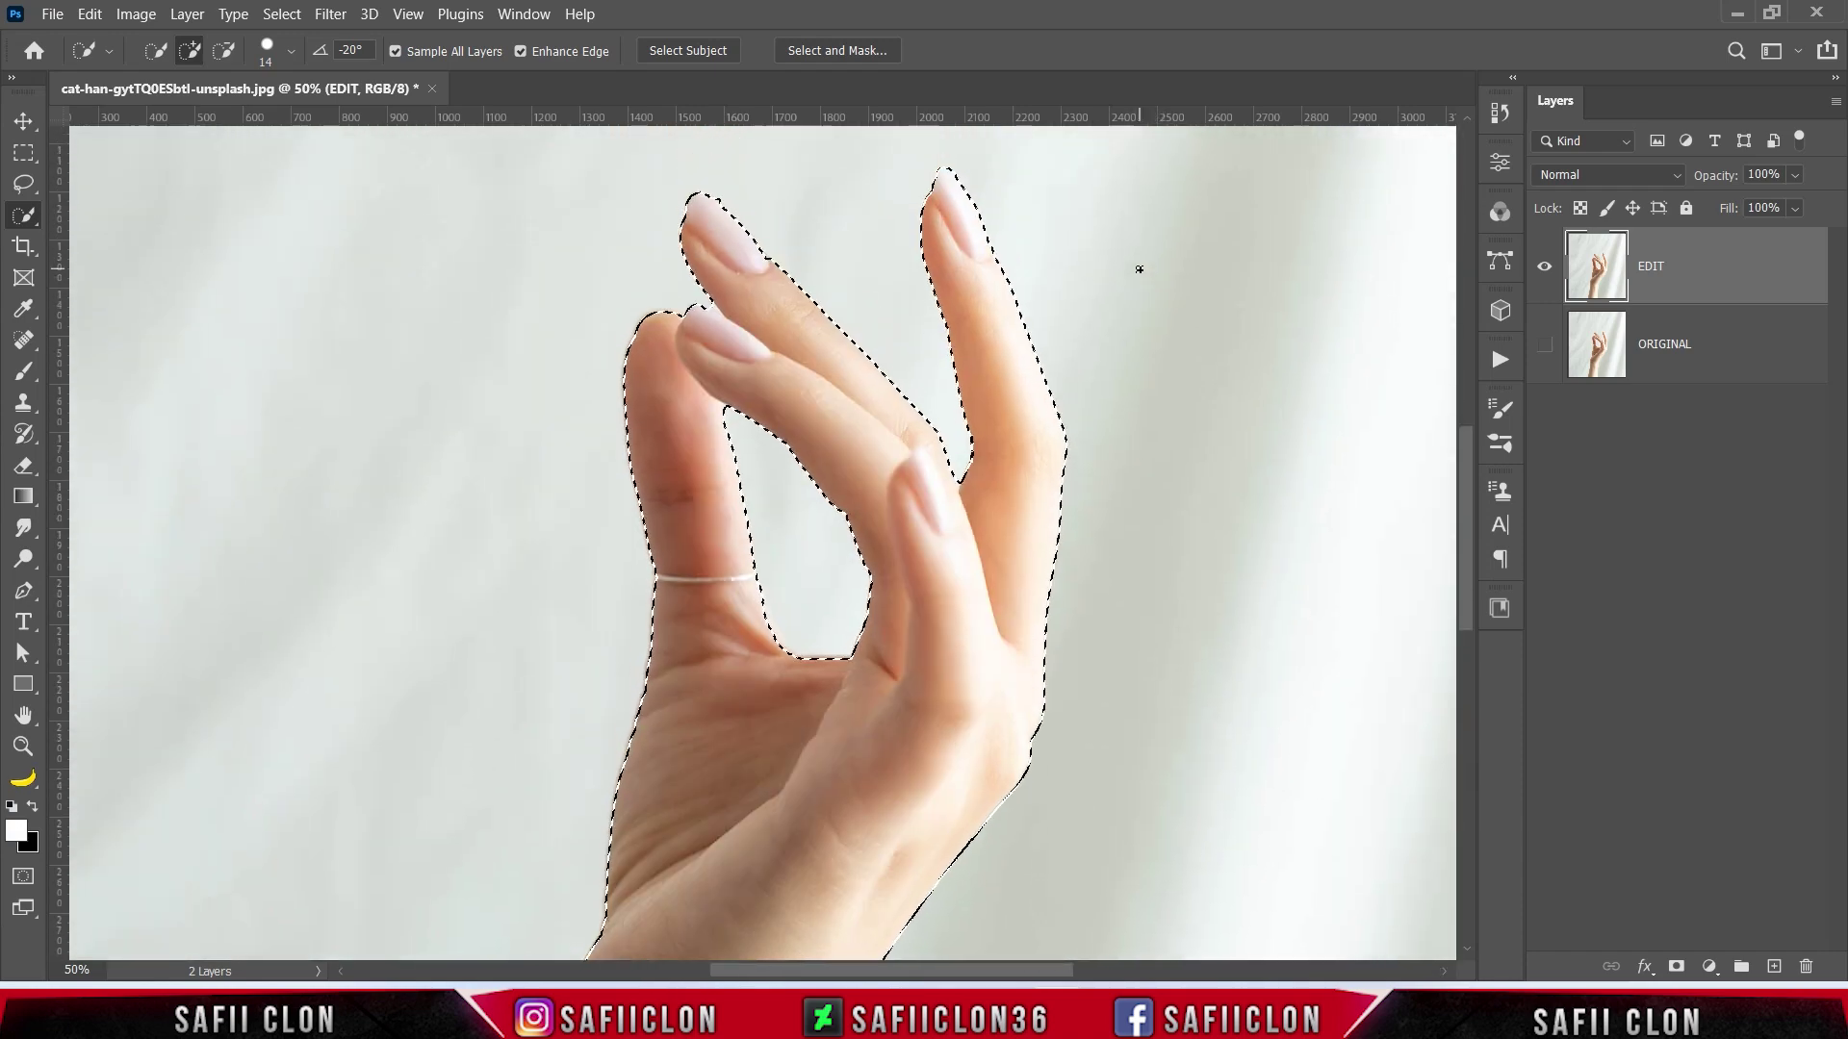
Add a layer mask to EDIT from the hand selection and make the layer's image active instead of its mask
scroll(1141, 279, "down", 2)
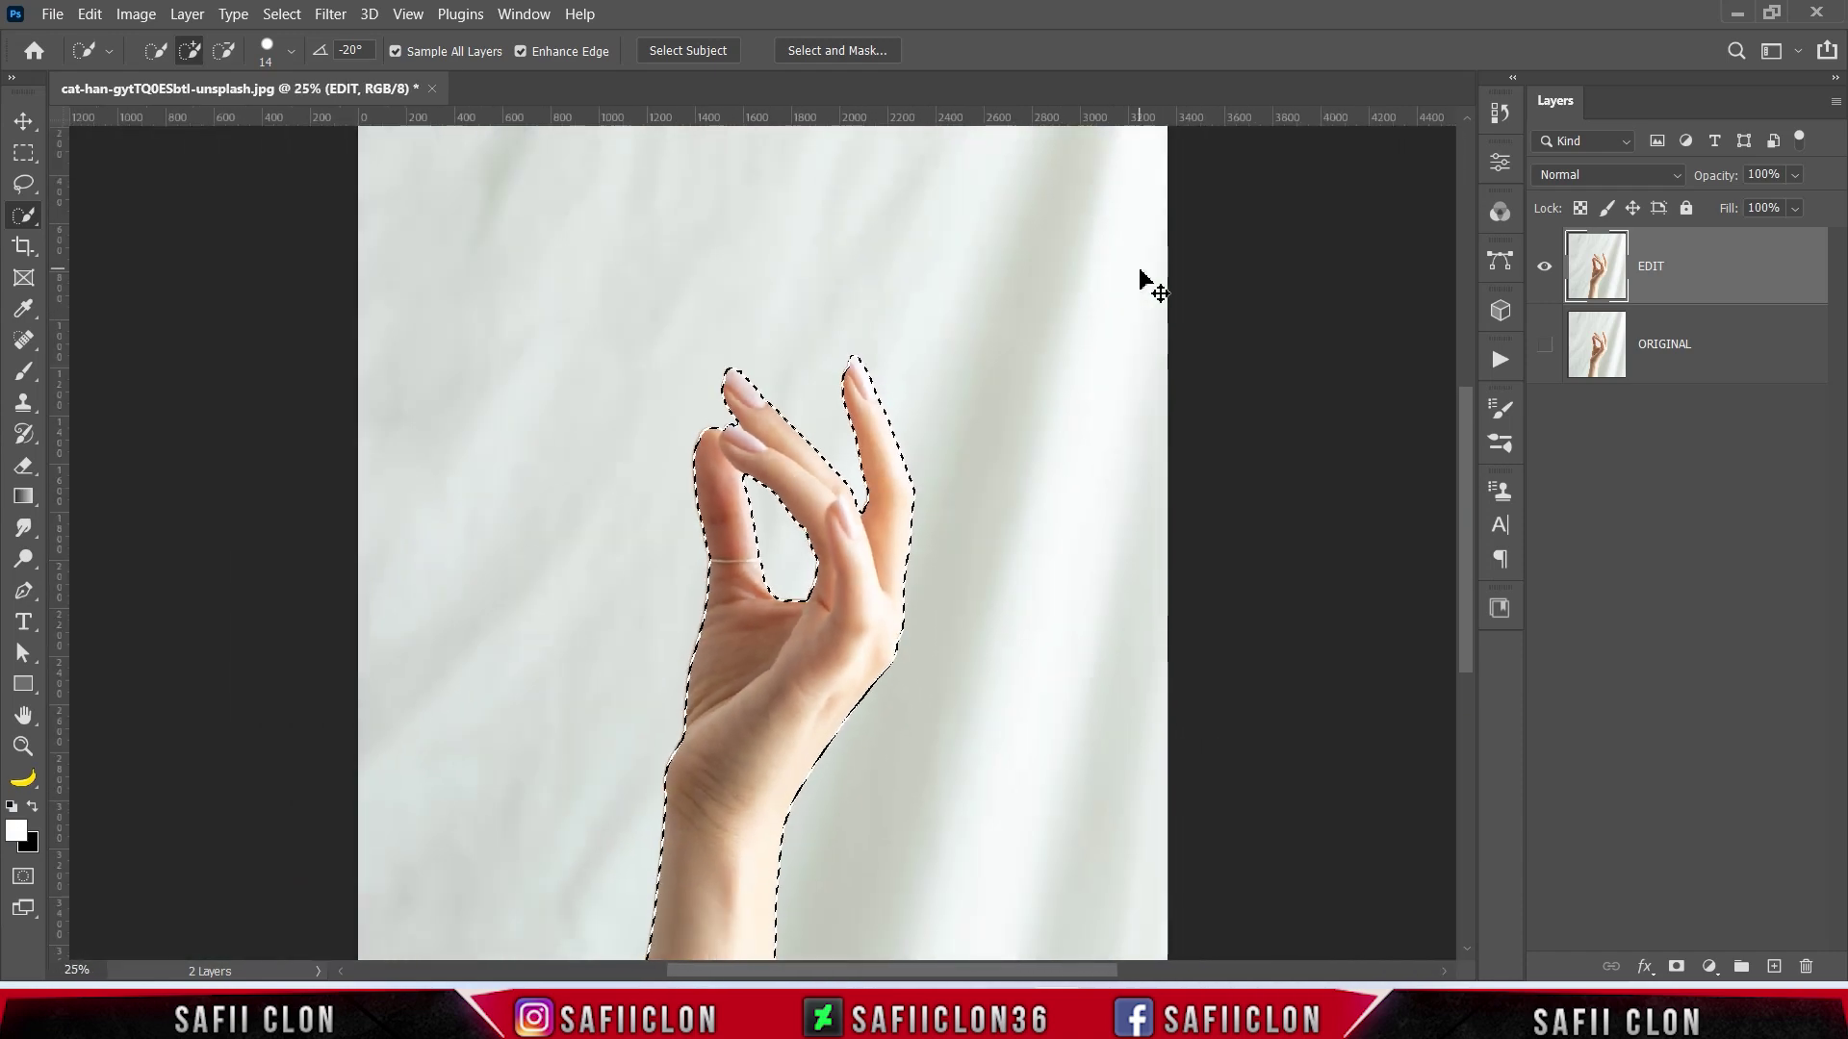
scroll(1141, 281, "down", 1)
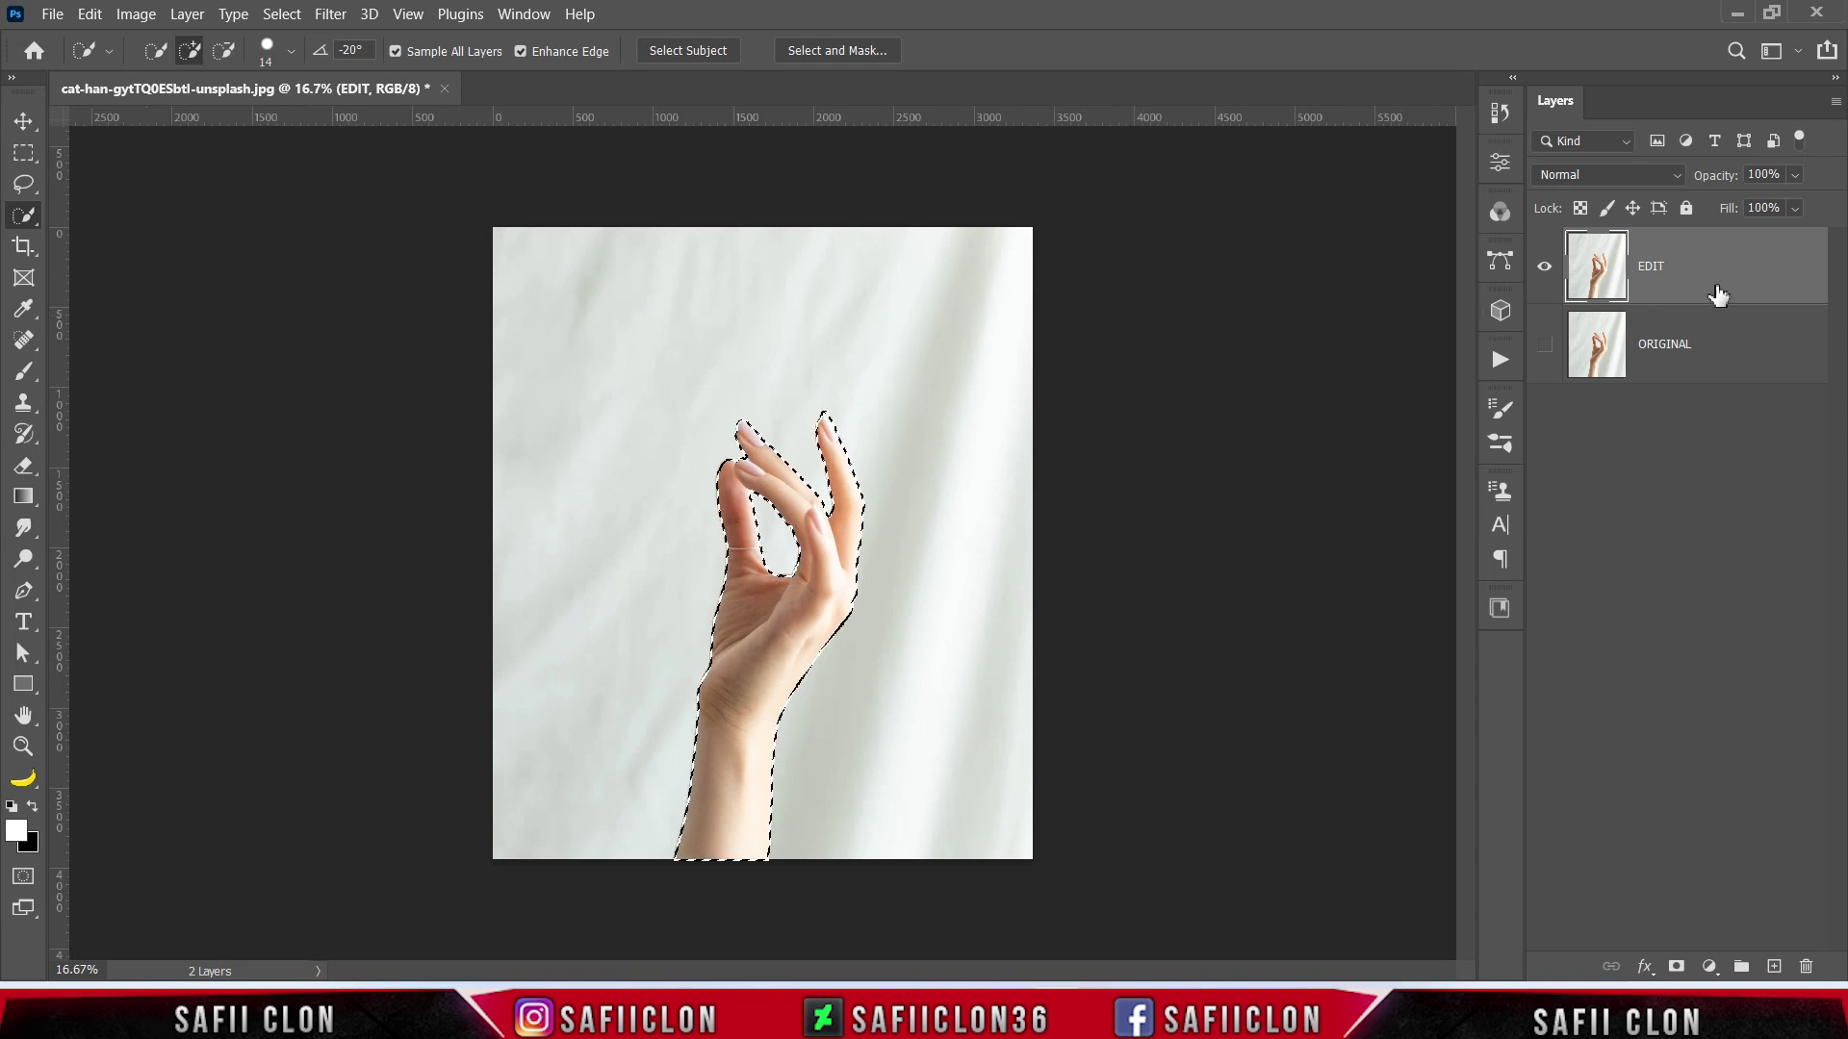
left_click(1676, 966)
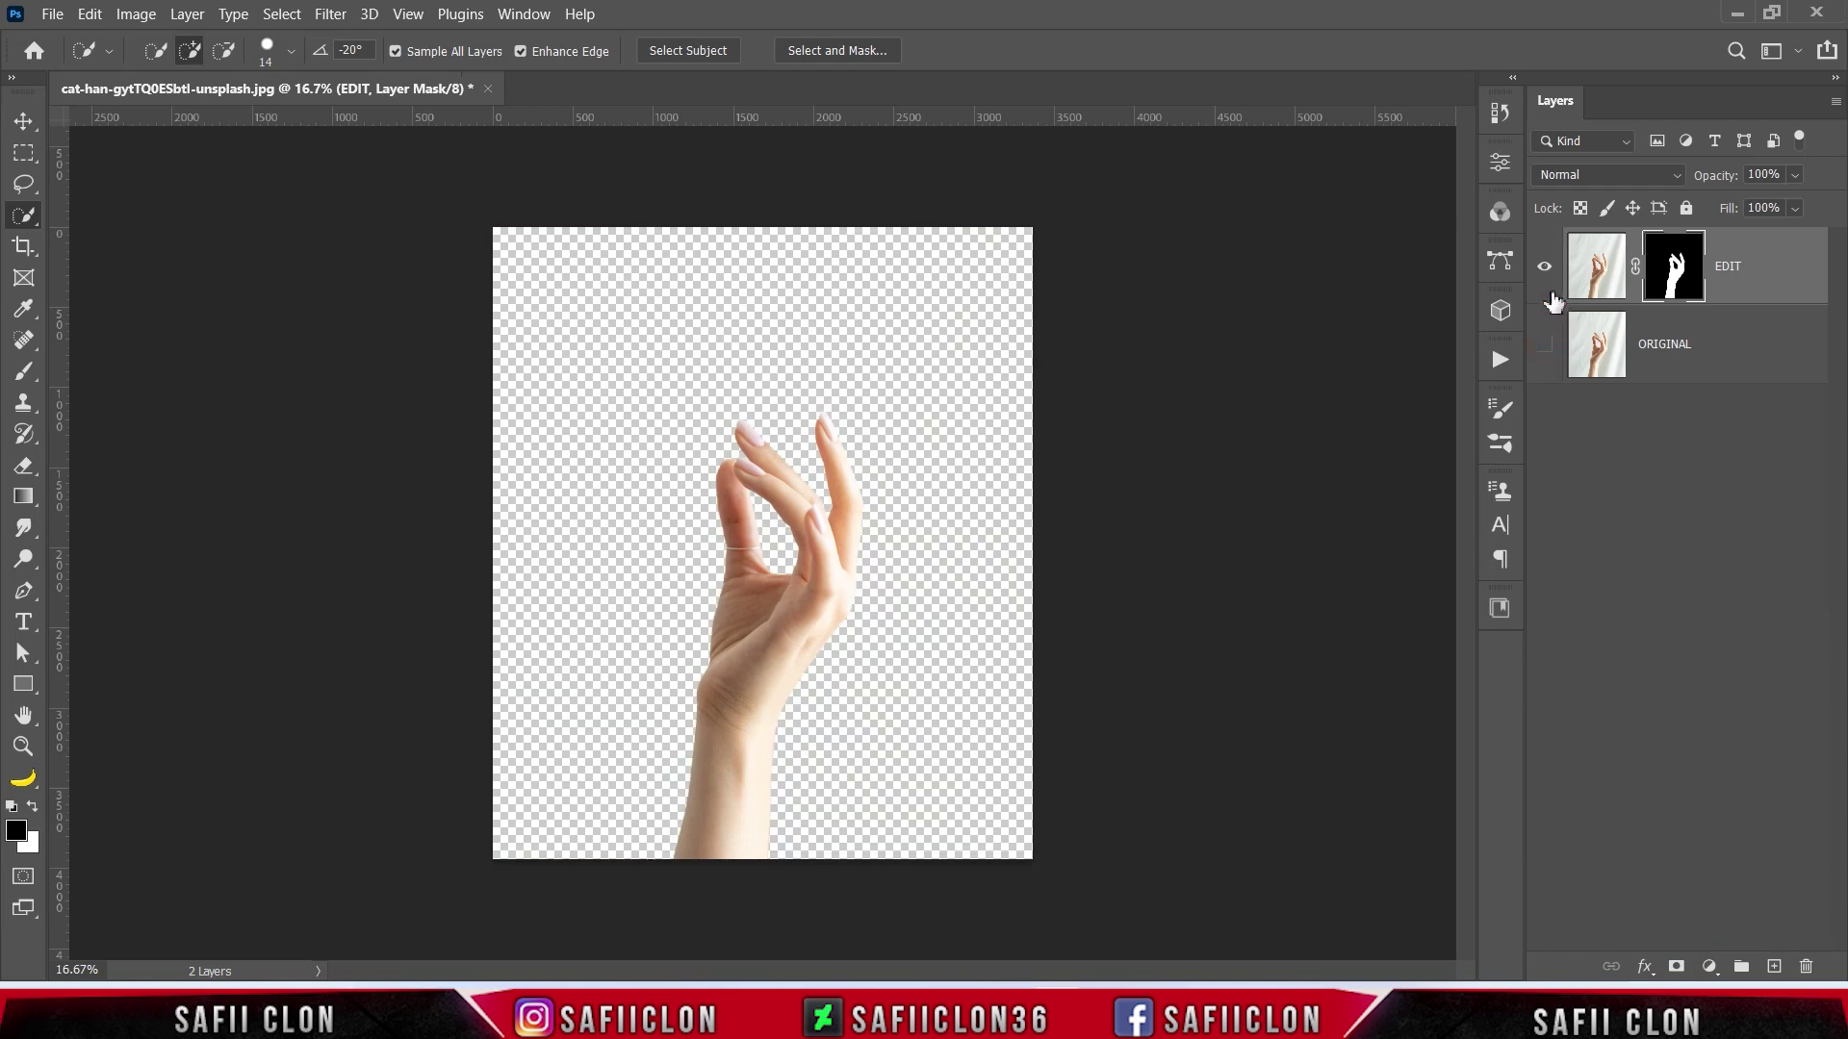
left_click(1596, 265)
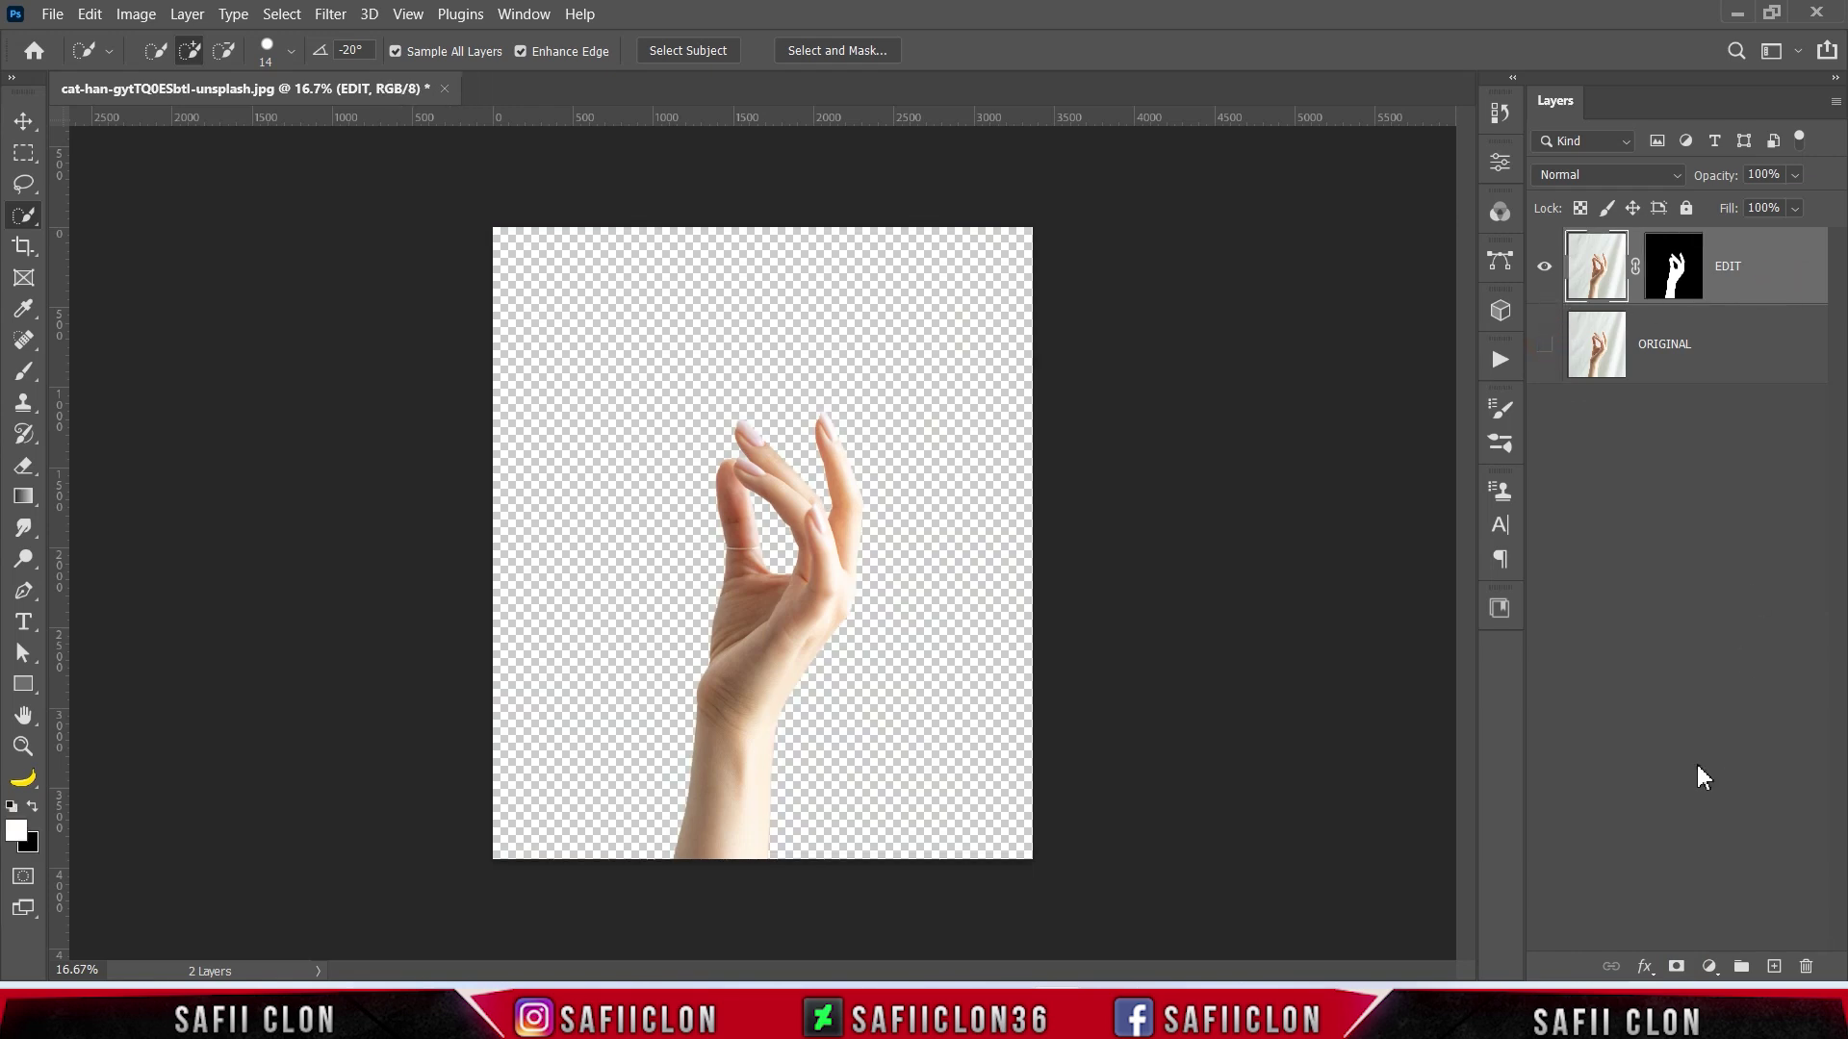
Create a Solid Color fill layer in black (000000) and place it directly beneath the EDIT layer
left_click(1710, 966)
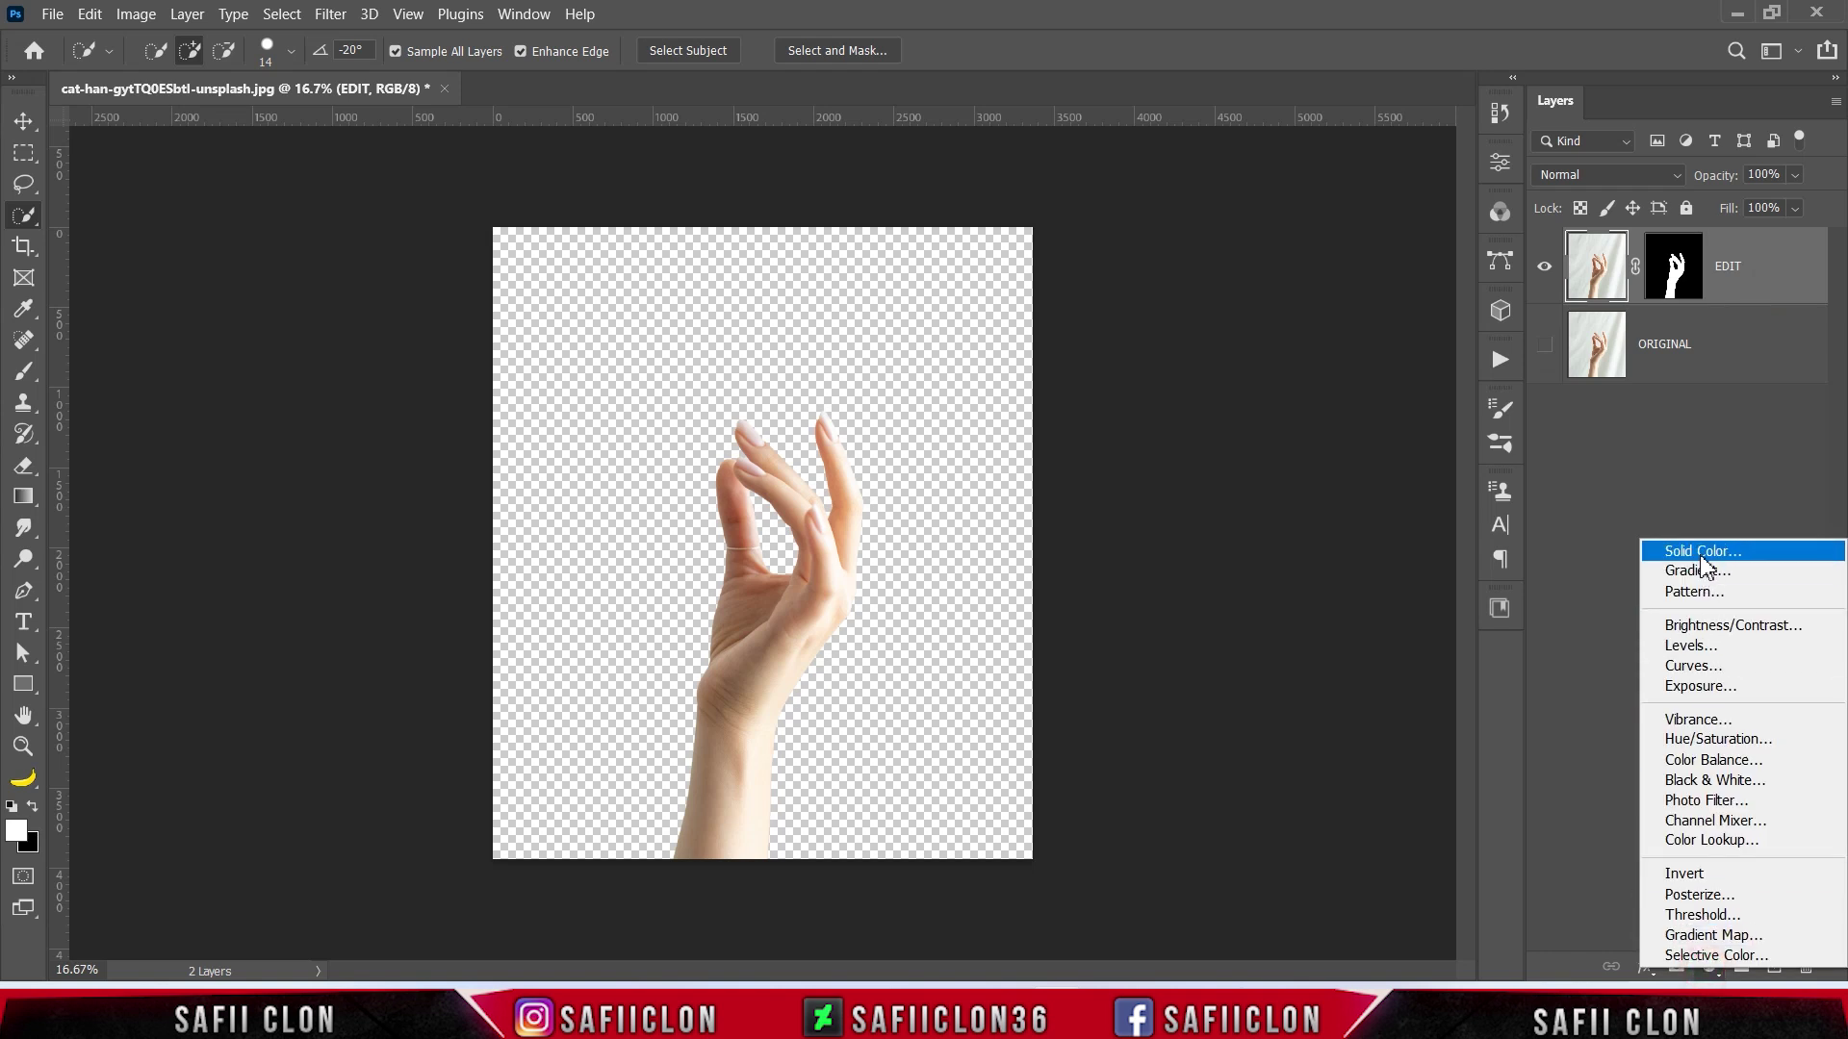
left_click(1701, 553)
left_click_drag(1300, 435, 1180, 481)
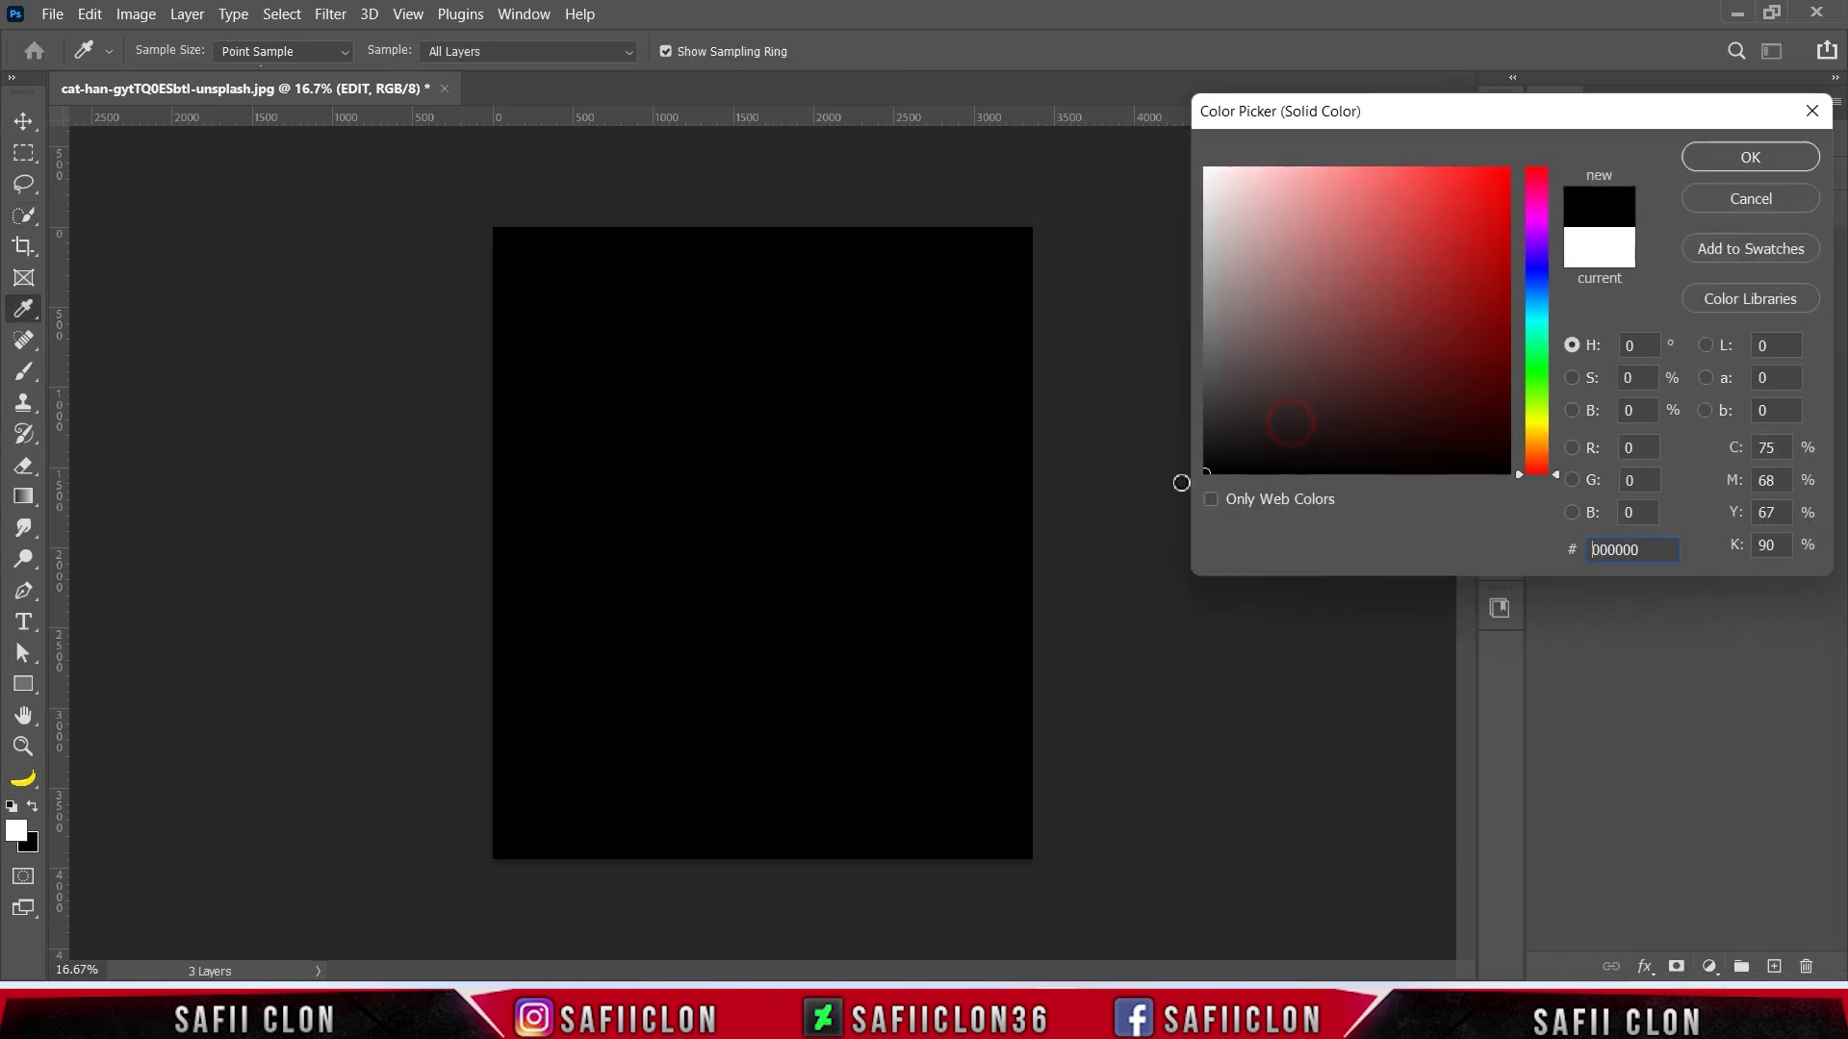
left_click(1727, 157)
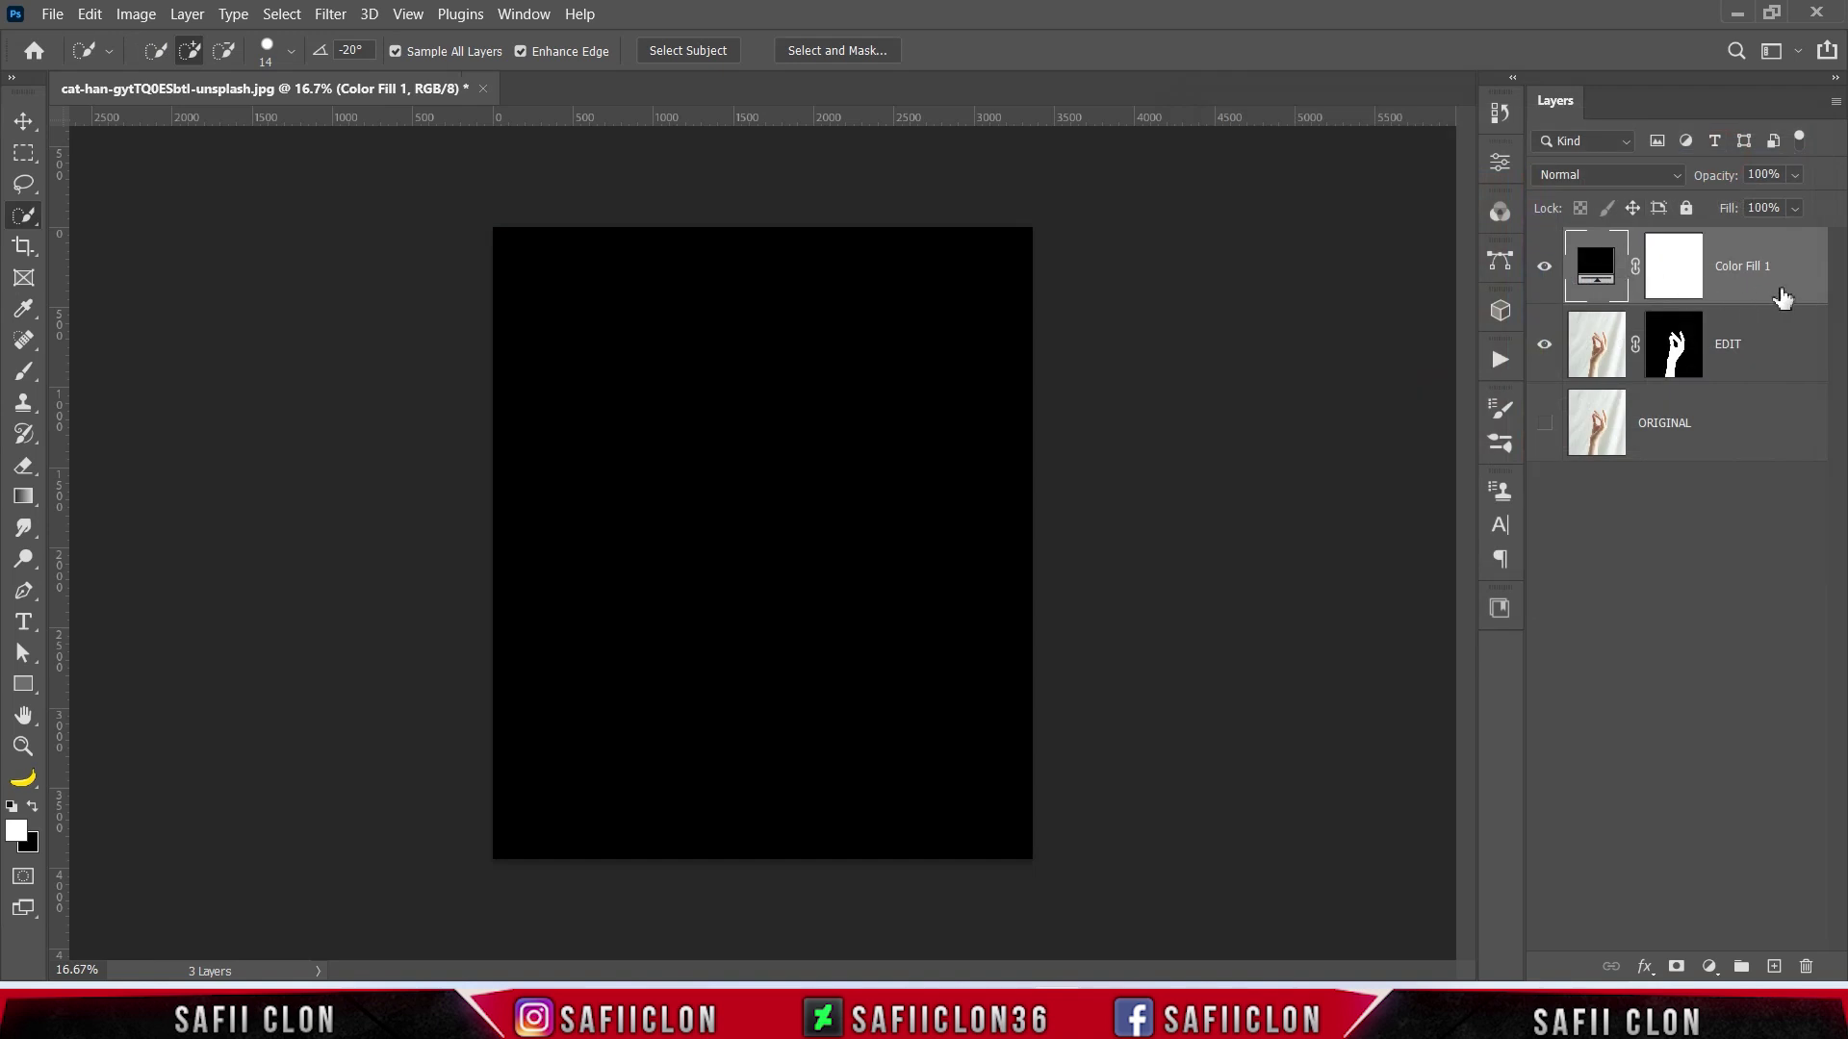
left_click_drag(1745, 289, 1747, 373)
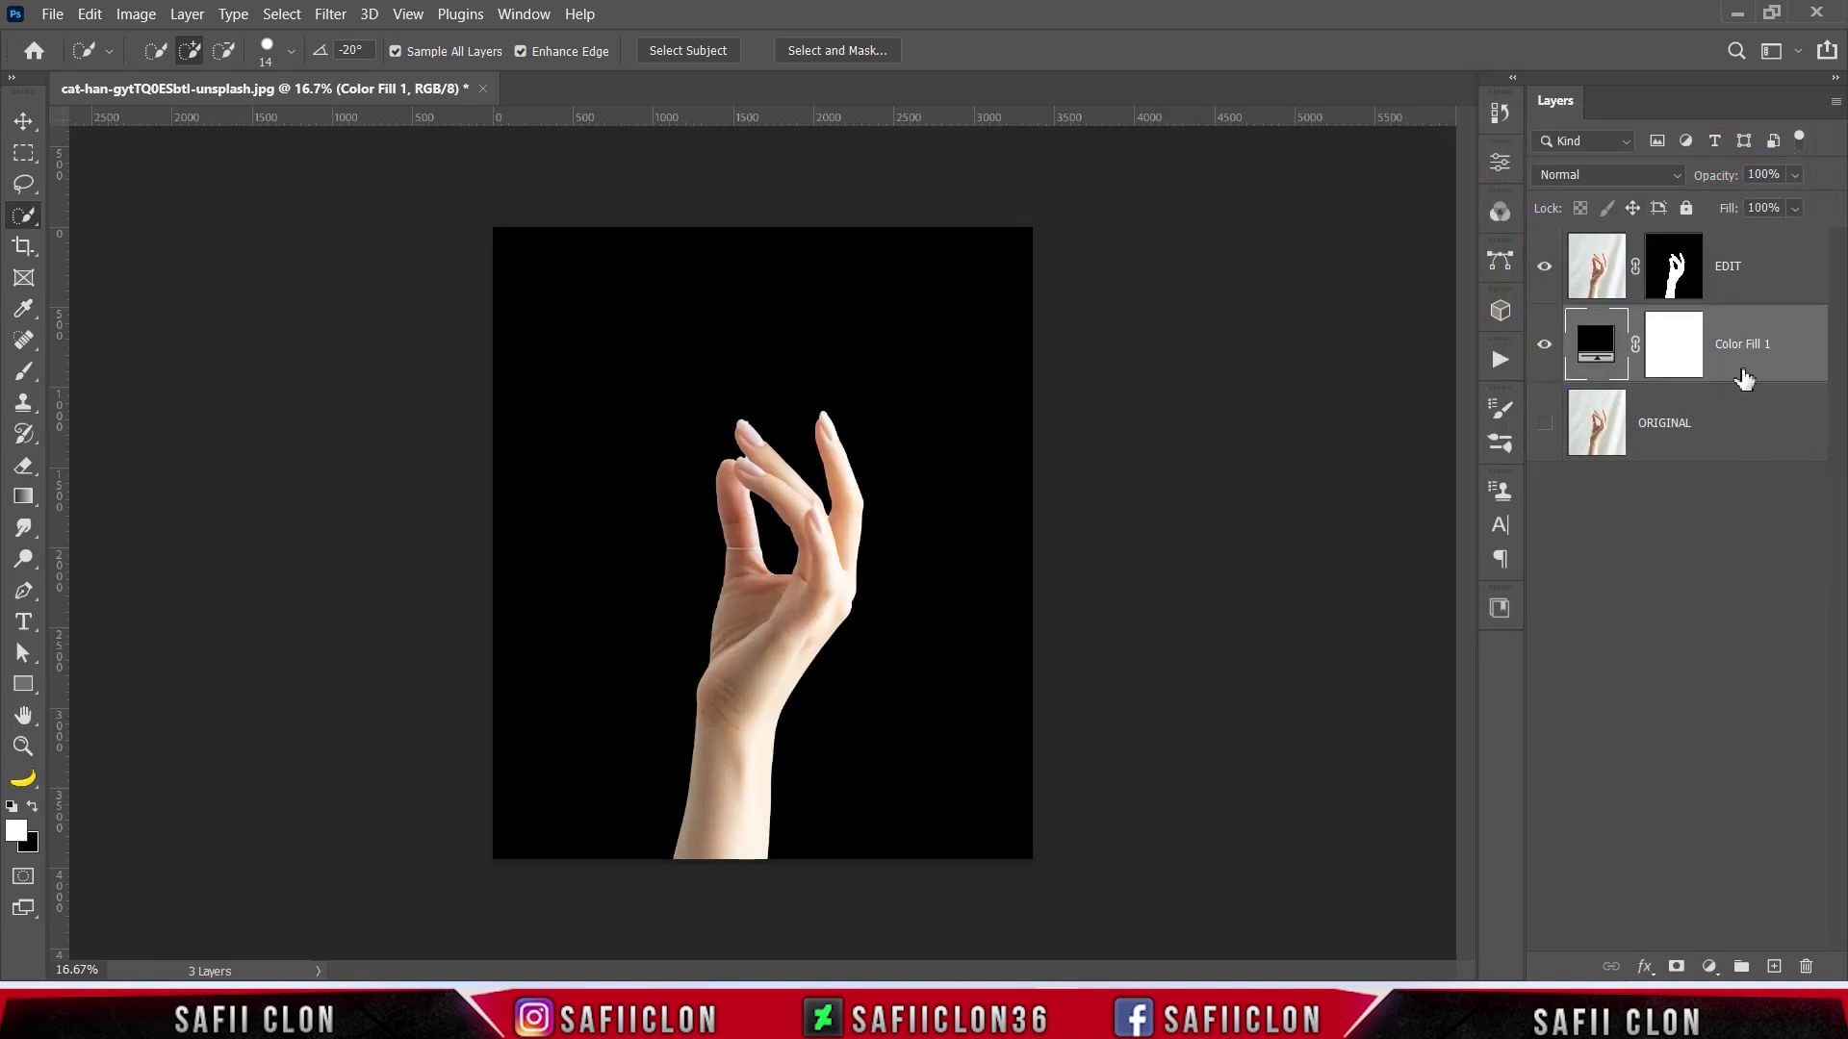
Add a Gradient Map adjustment above the EDIT layer and clip it to that layer
left_click(1745, 256)
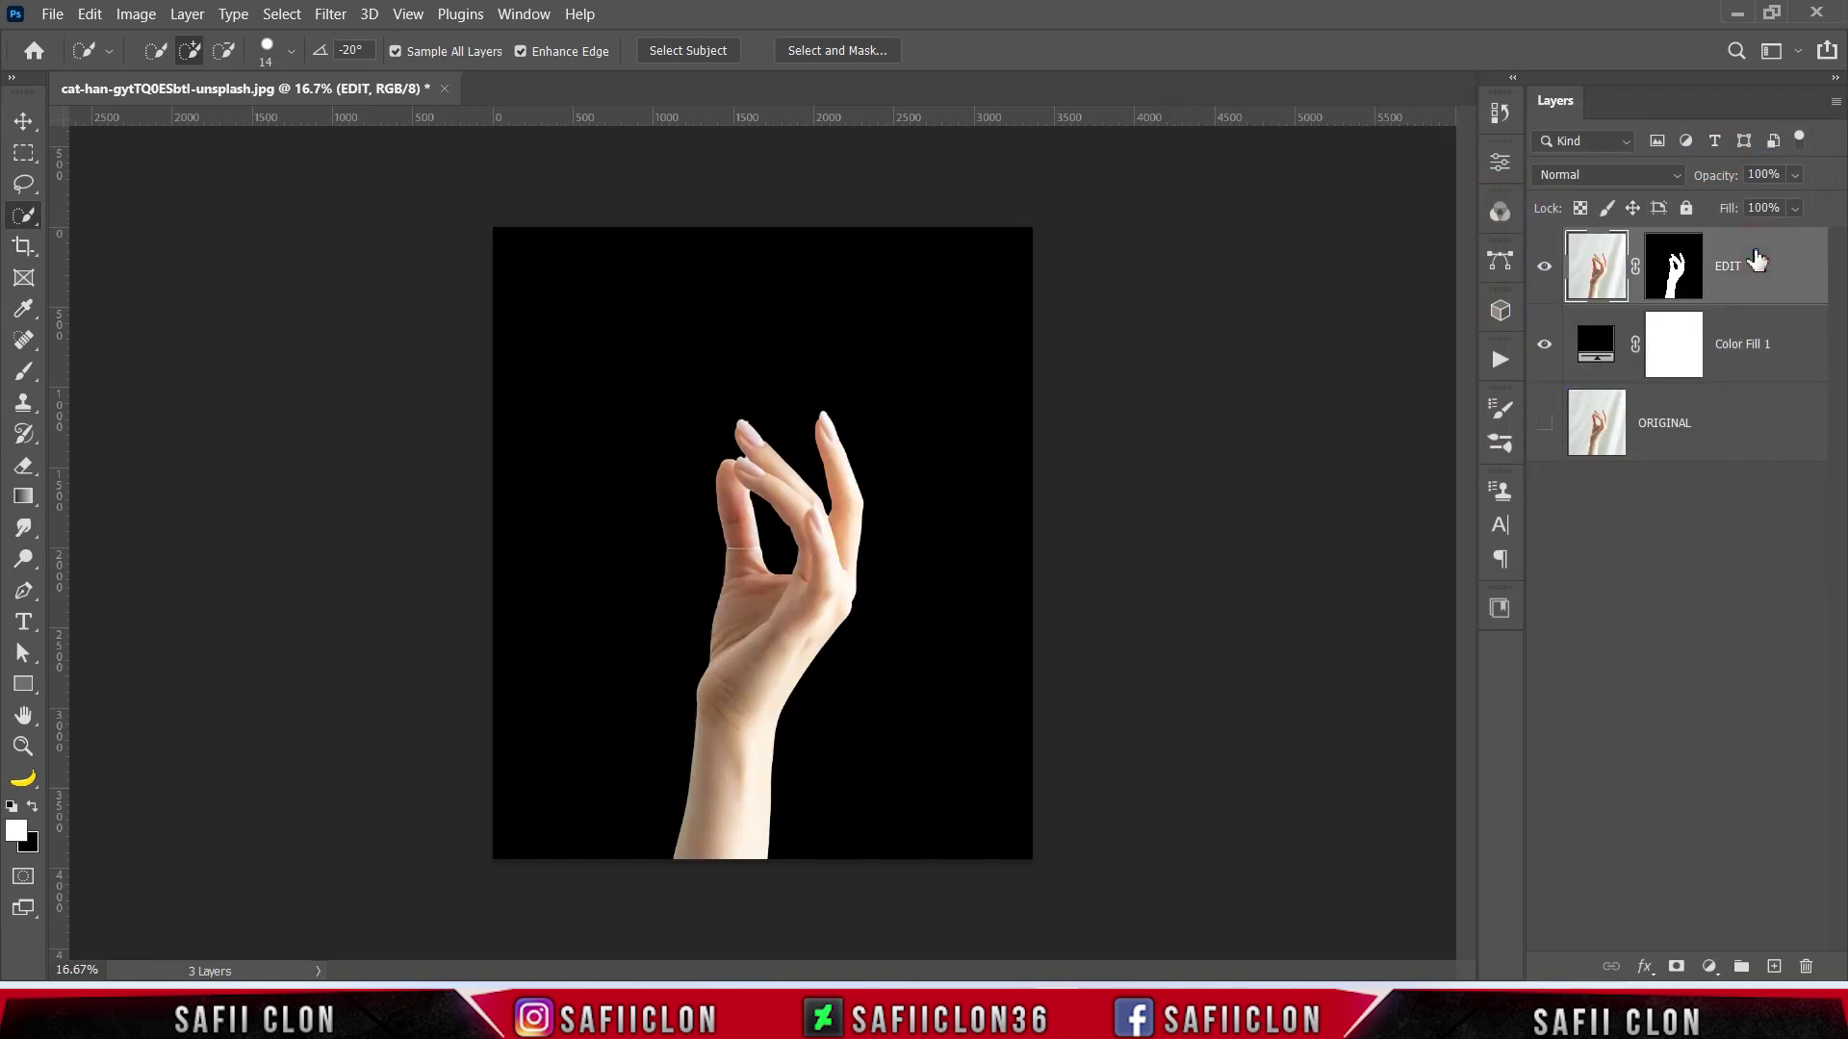
left_click(1709, 966)
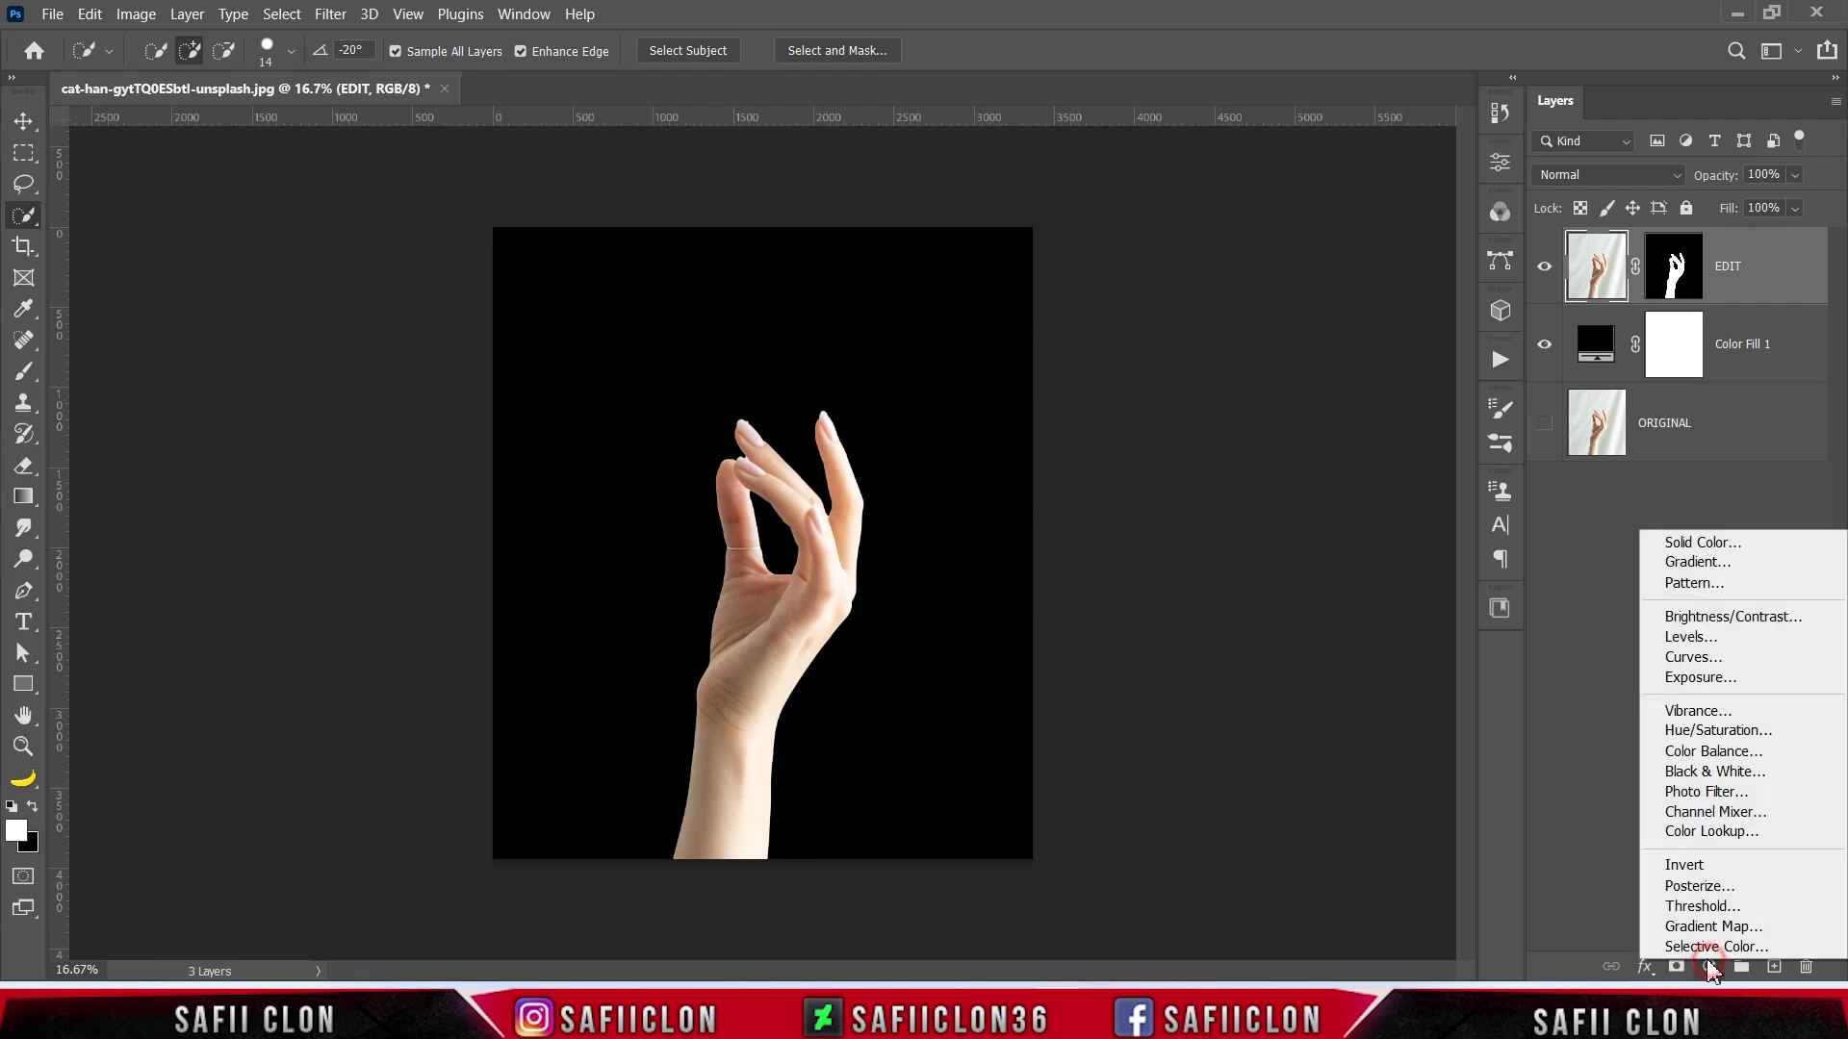
left_click(1710, 926)
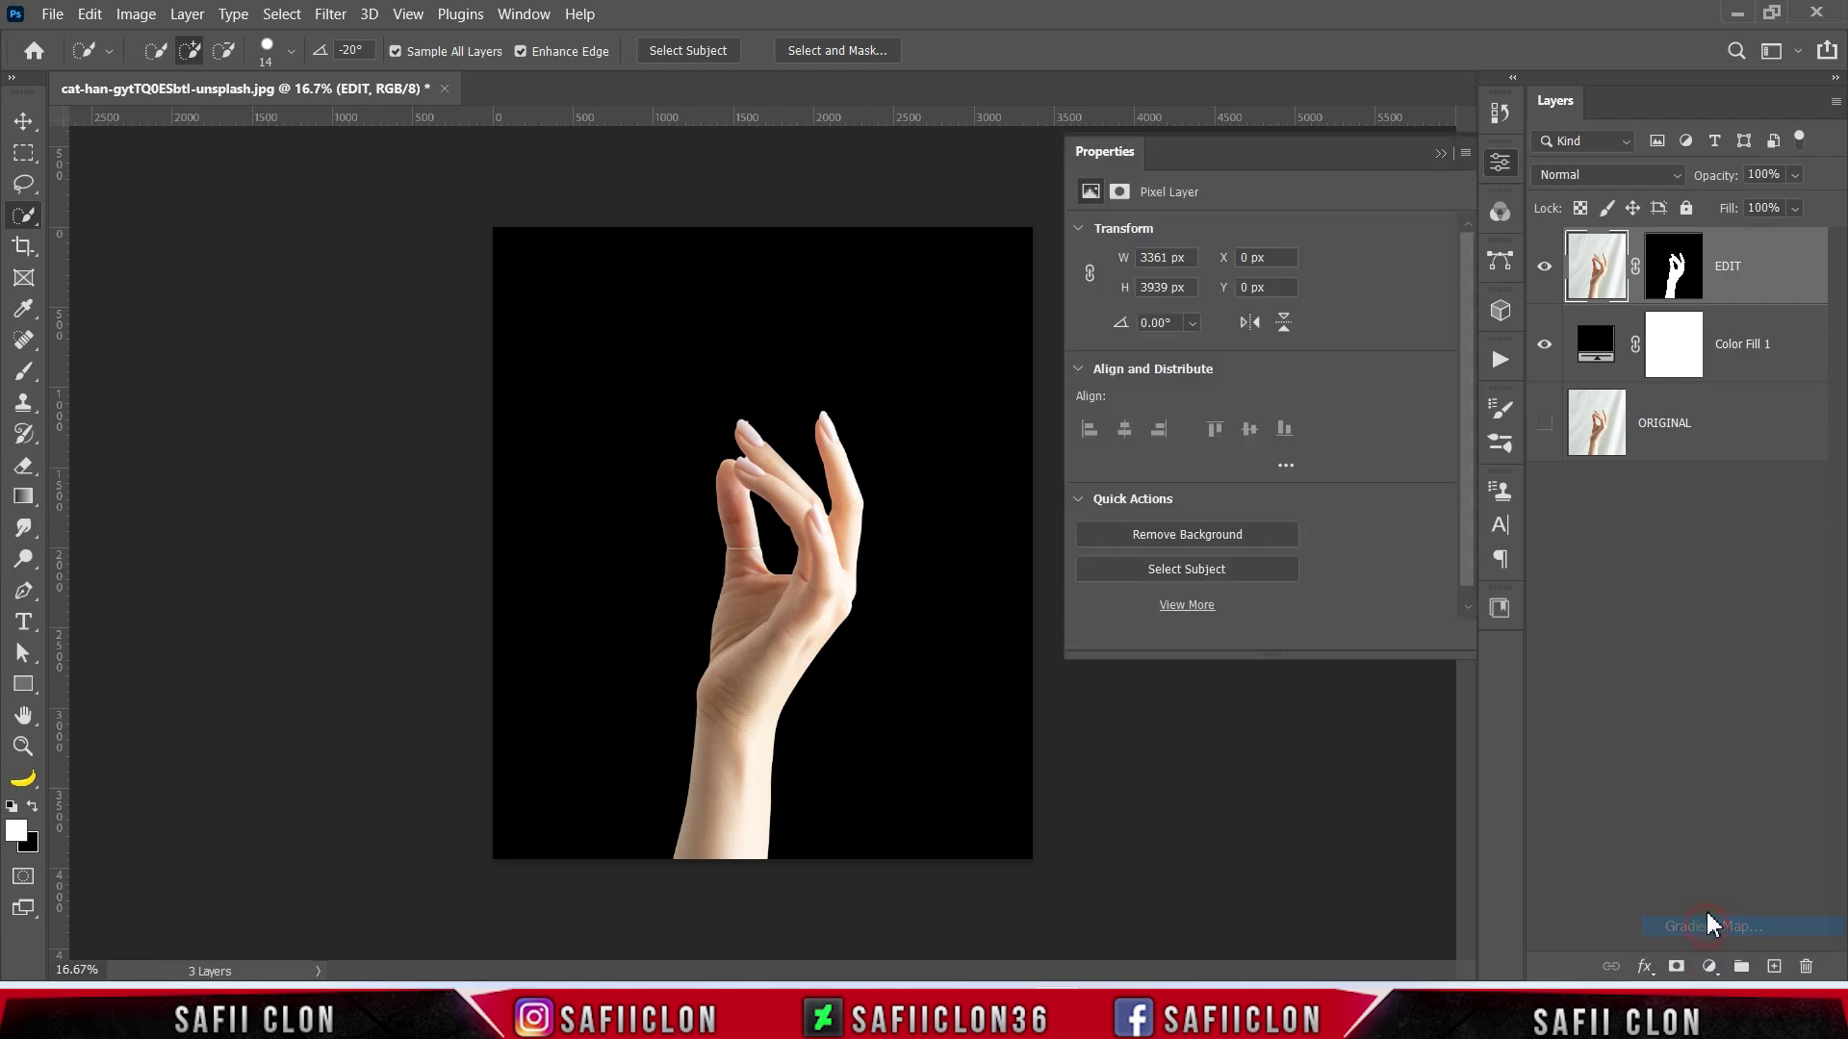
left_click(1295, 637)
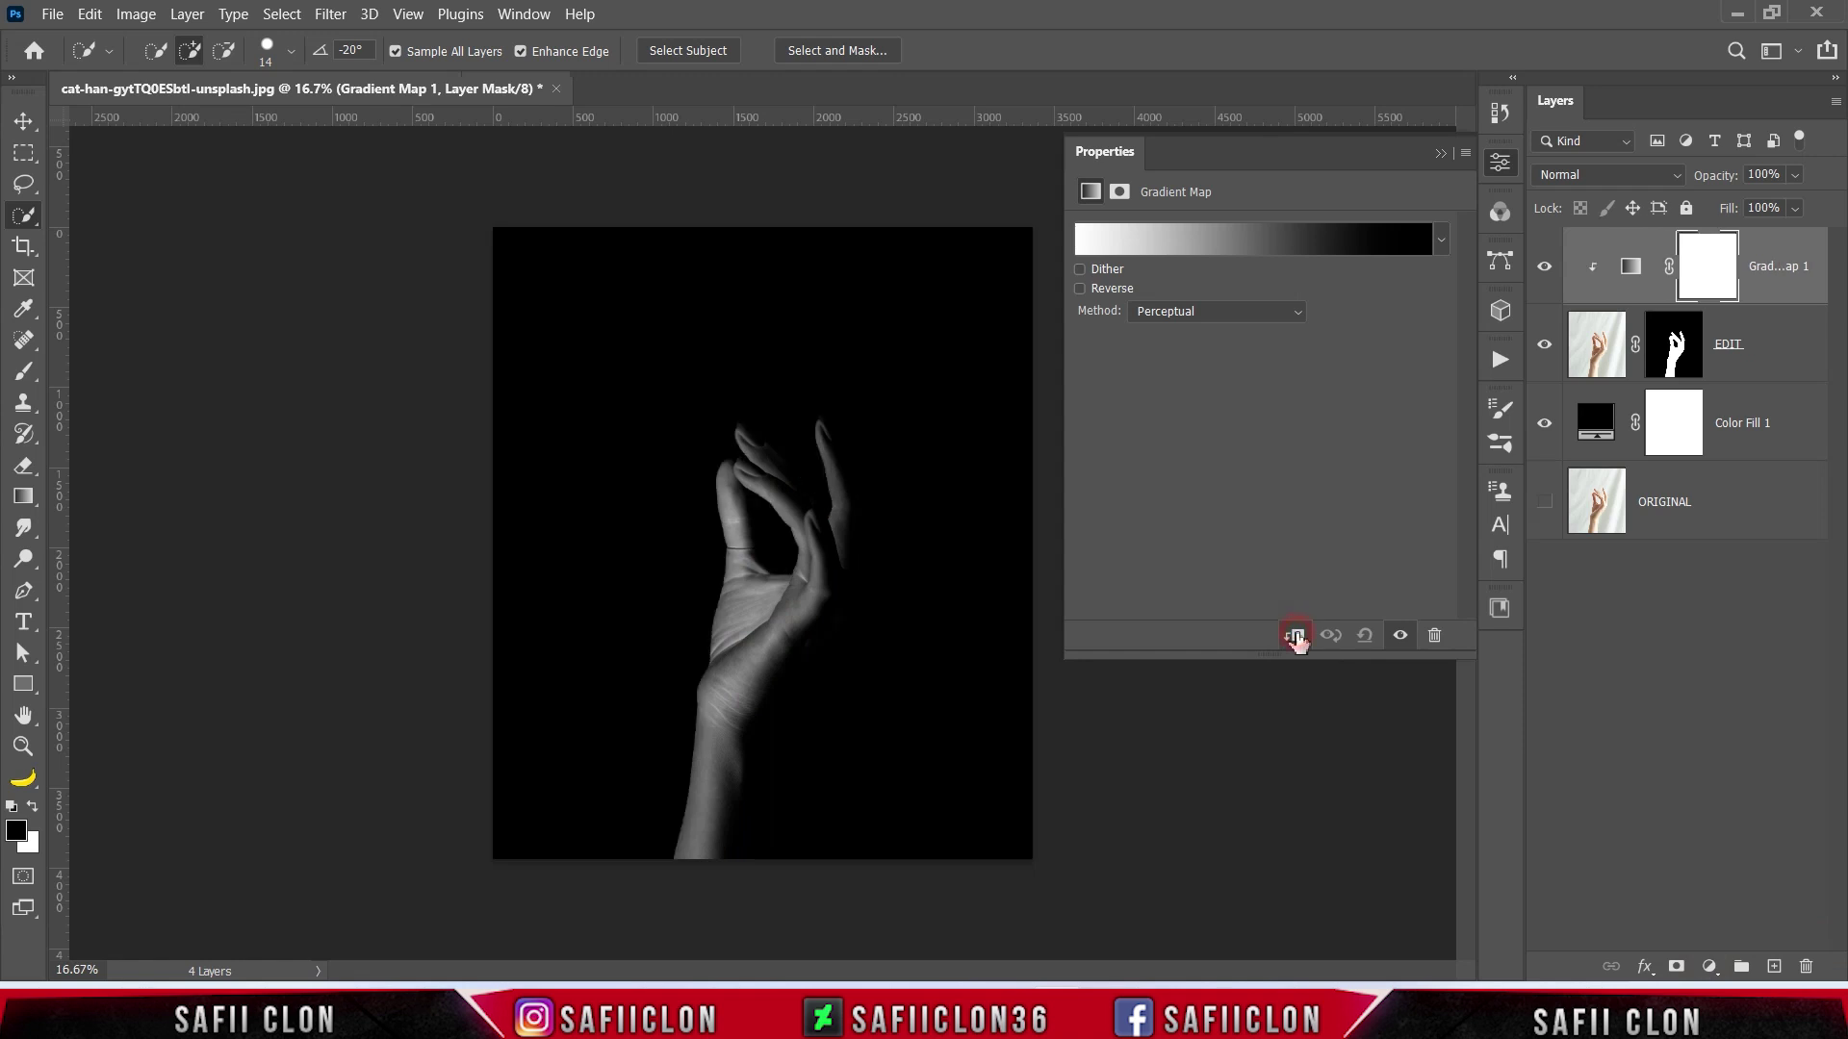
Open the Gradient Map's gradient for editing and apply the Black, White preset from Basics
left_click(1238, 241)
left_click(1315, 113)
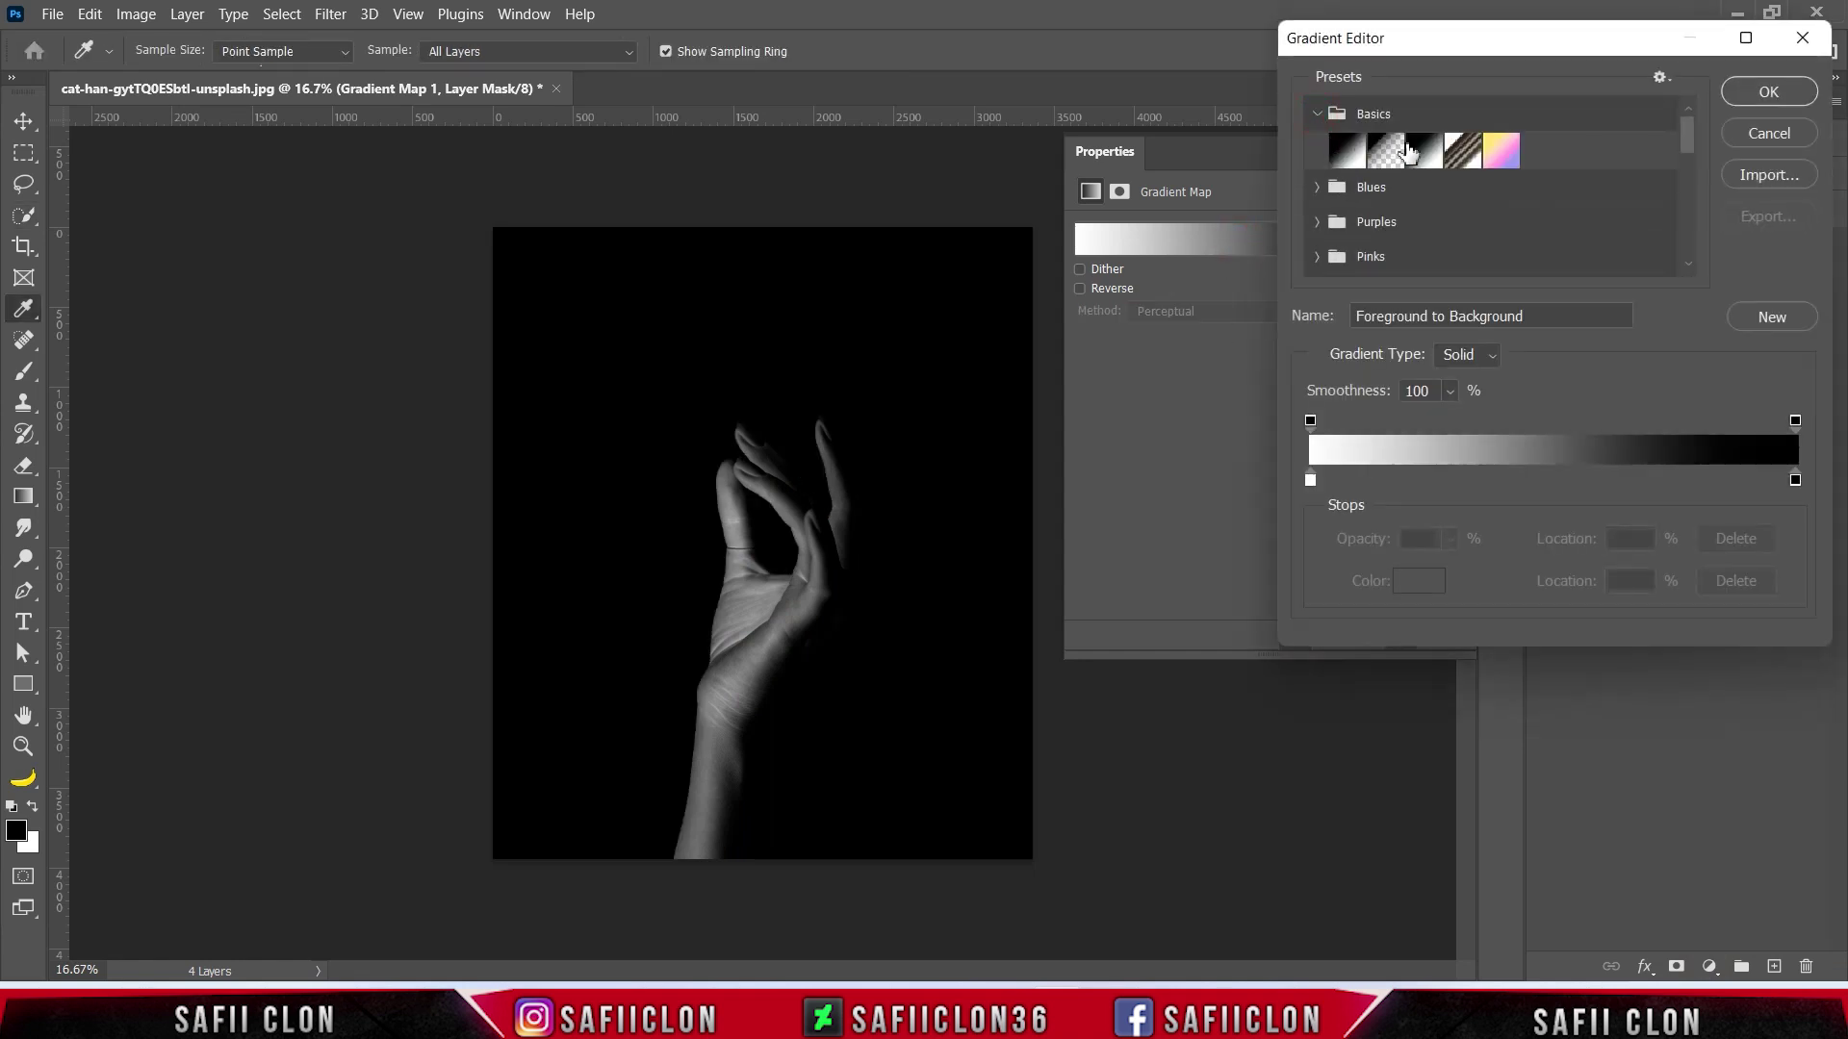
left_click(1423, 151)
Set the colour of the gradient's starting stop at 0% to e8e8e8
key("ctrl+plus")
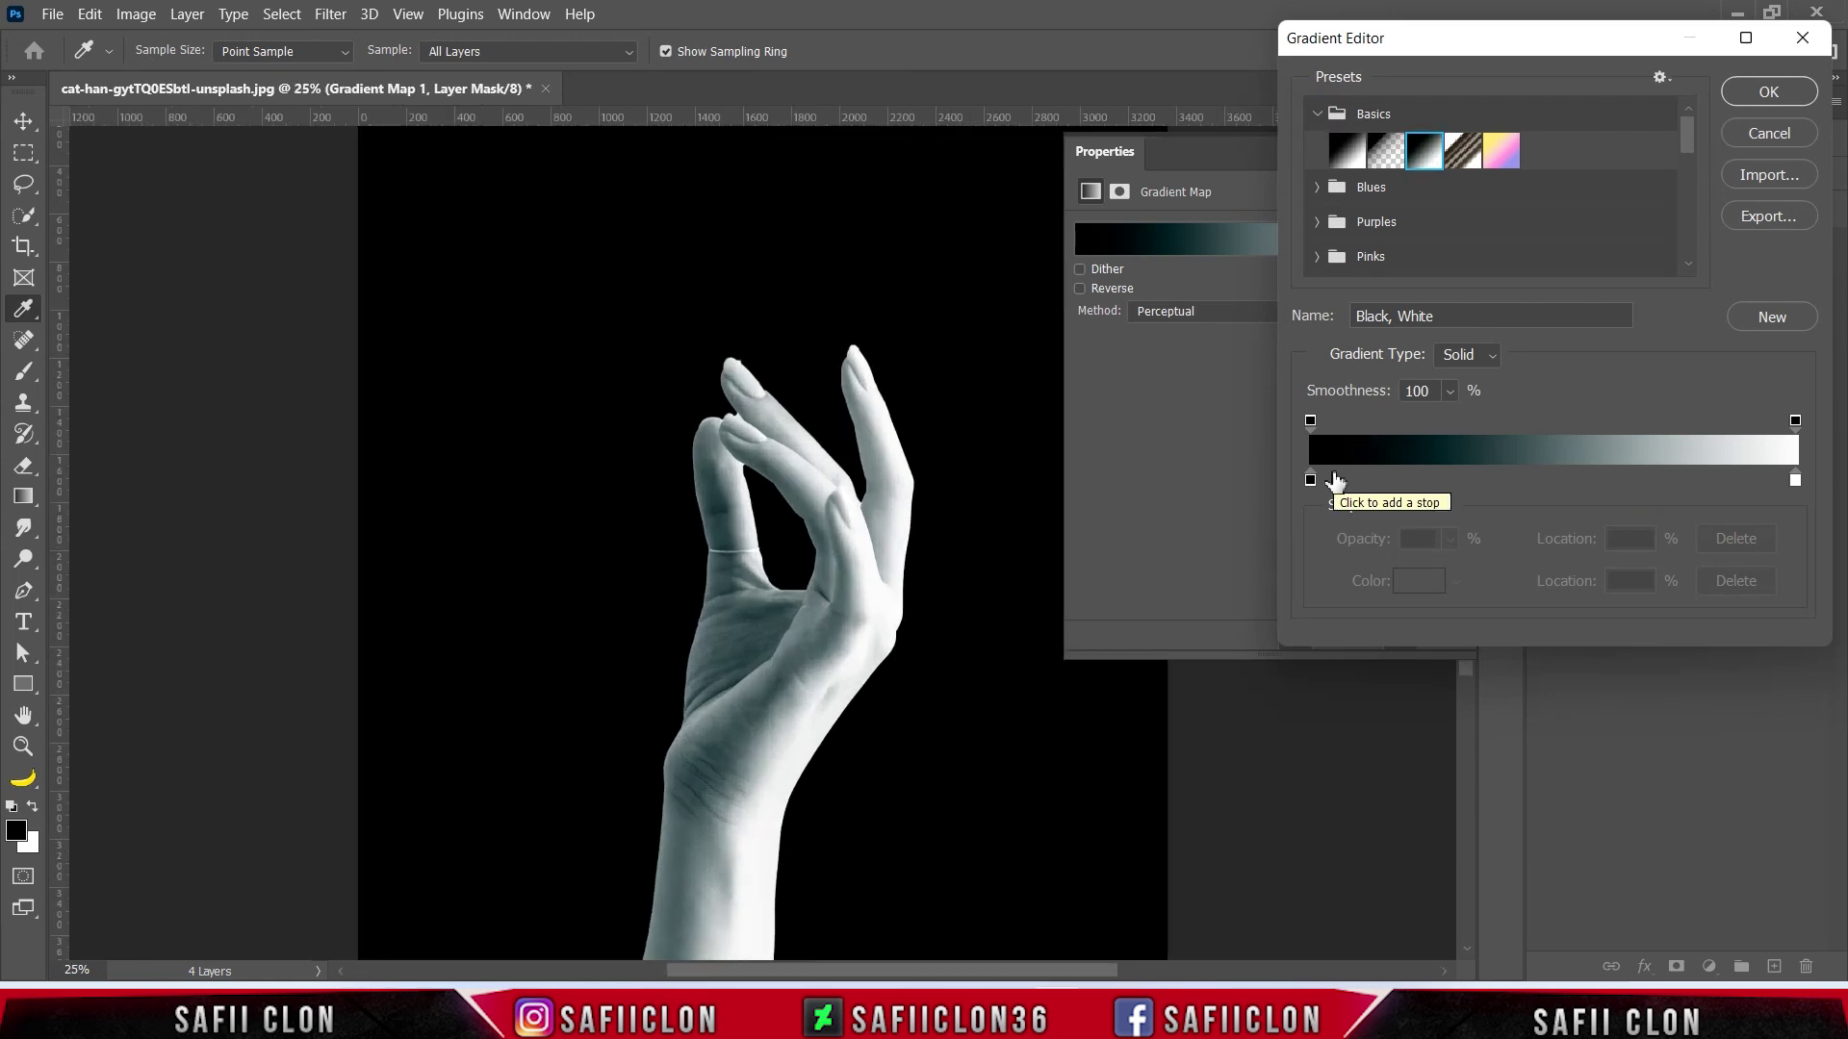
left_click(1467, 953)
left_click(1467, 951)
left_click(1310, 479)
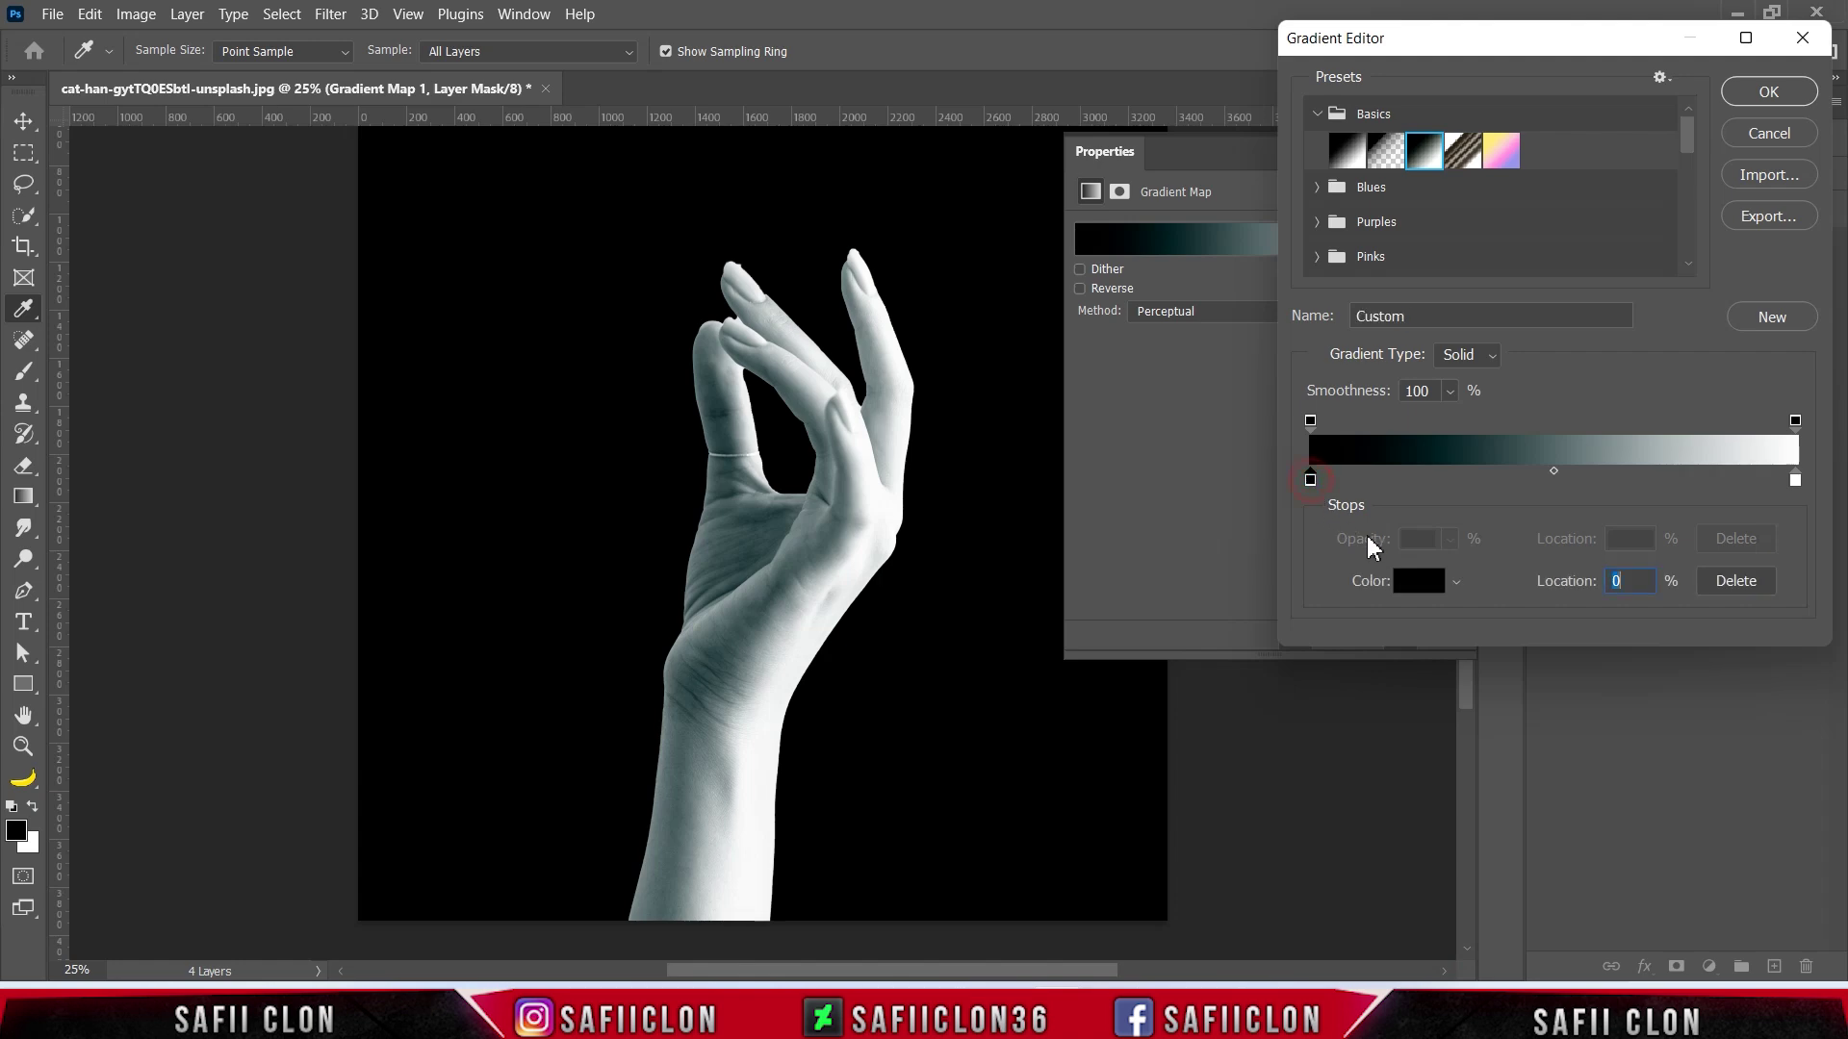
left_click(1411, 582)
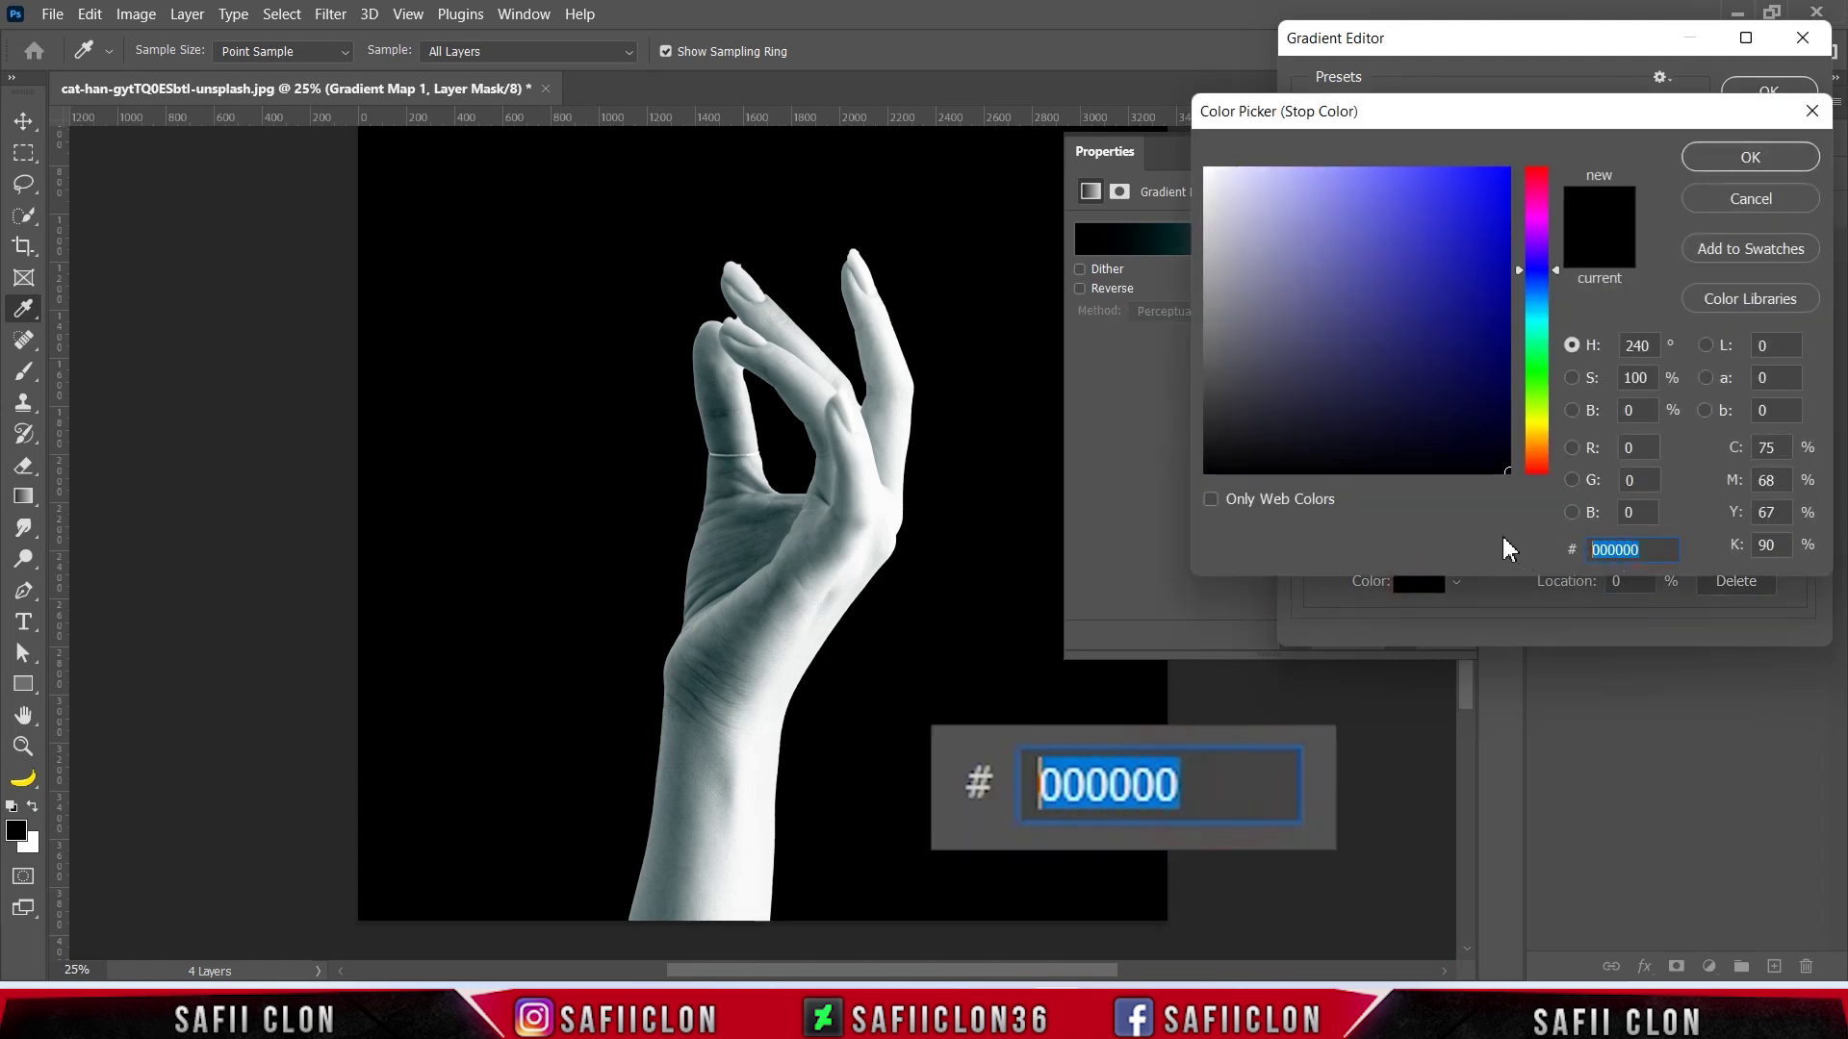
type("e8e8e8")
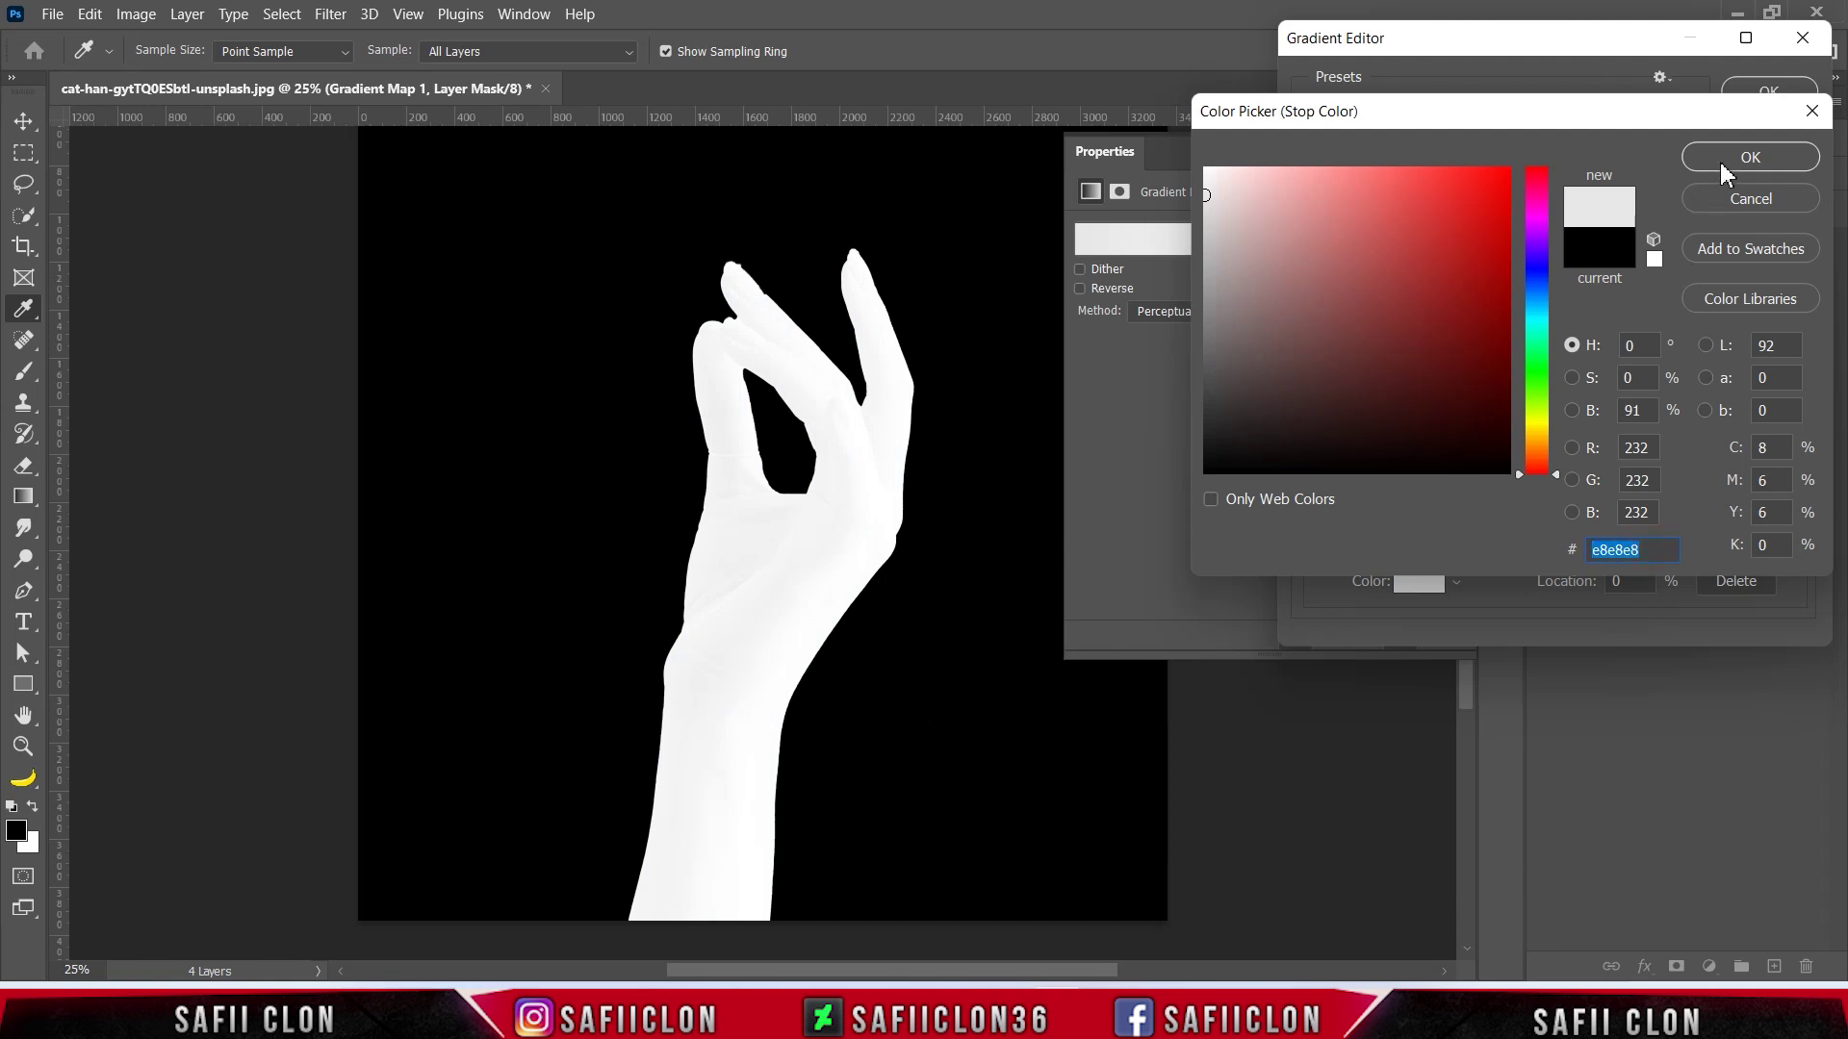
left_click(1733, 159)
Add a gradient colour stop at 9% and set its colour to 131313
left_click(1347, 481)
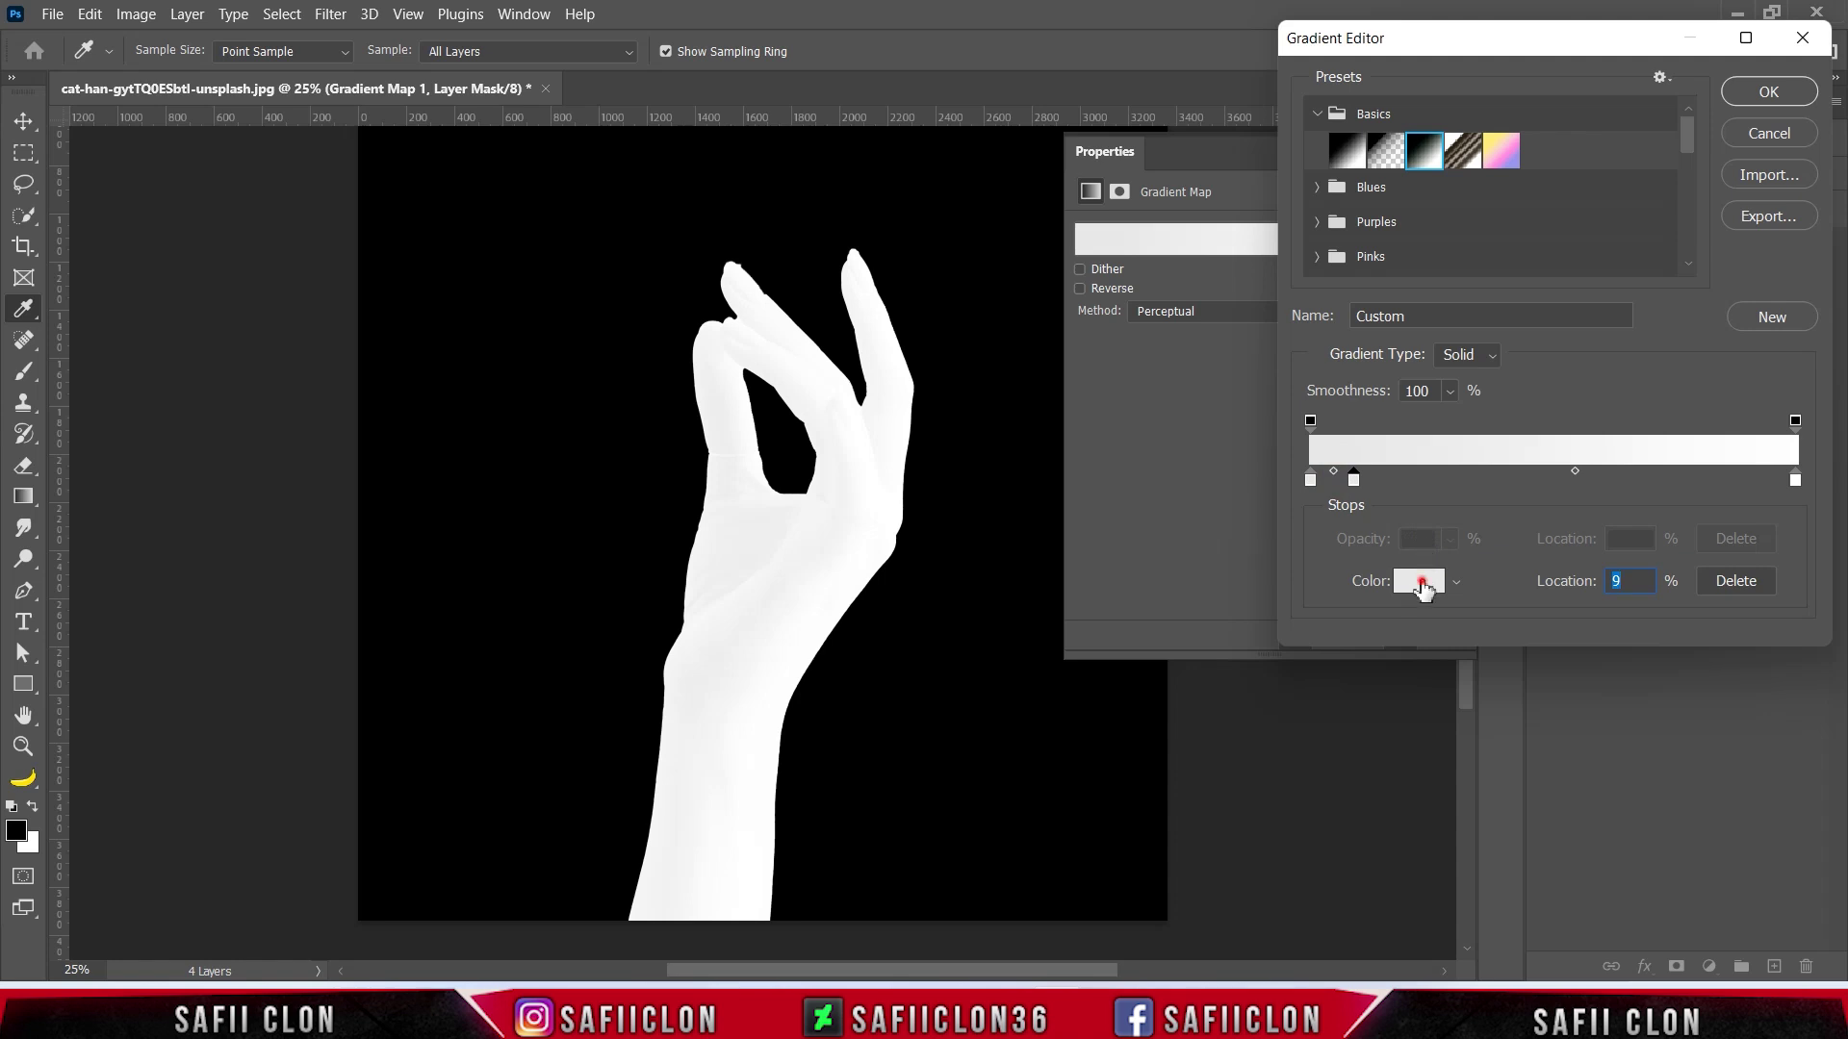
left_click(1419, 580)
left_click(1598, 549)
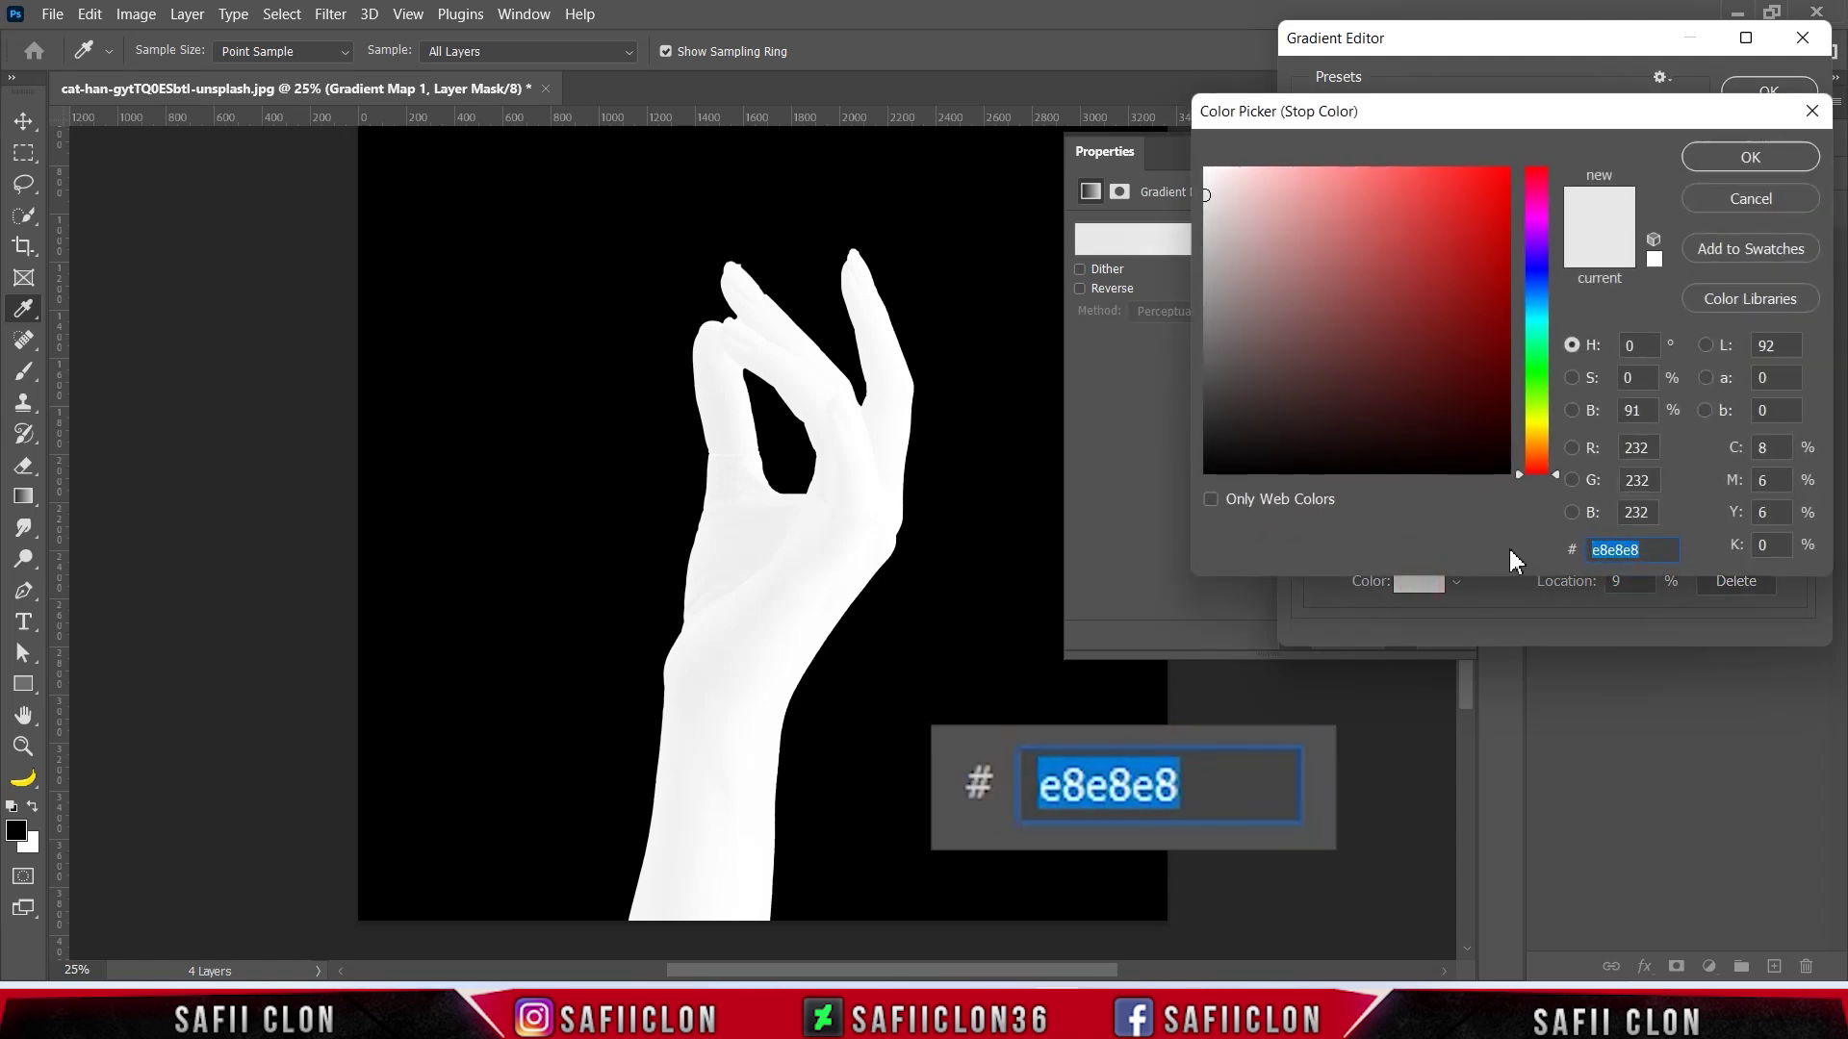
type("131313")
double_click(1649, 550)
left_click(1710, 157)
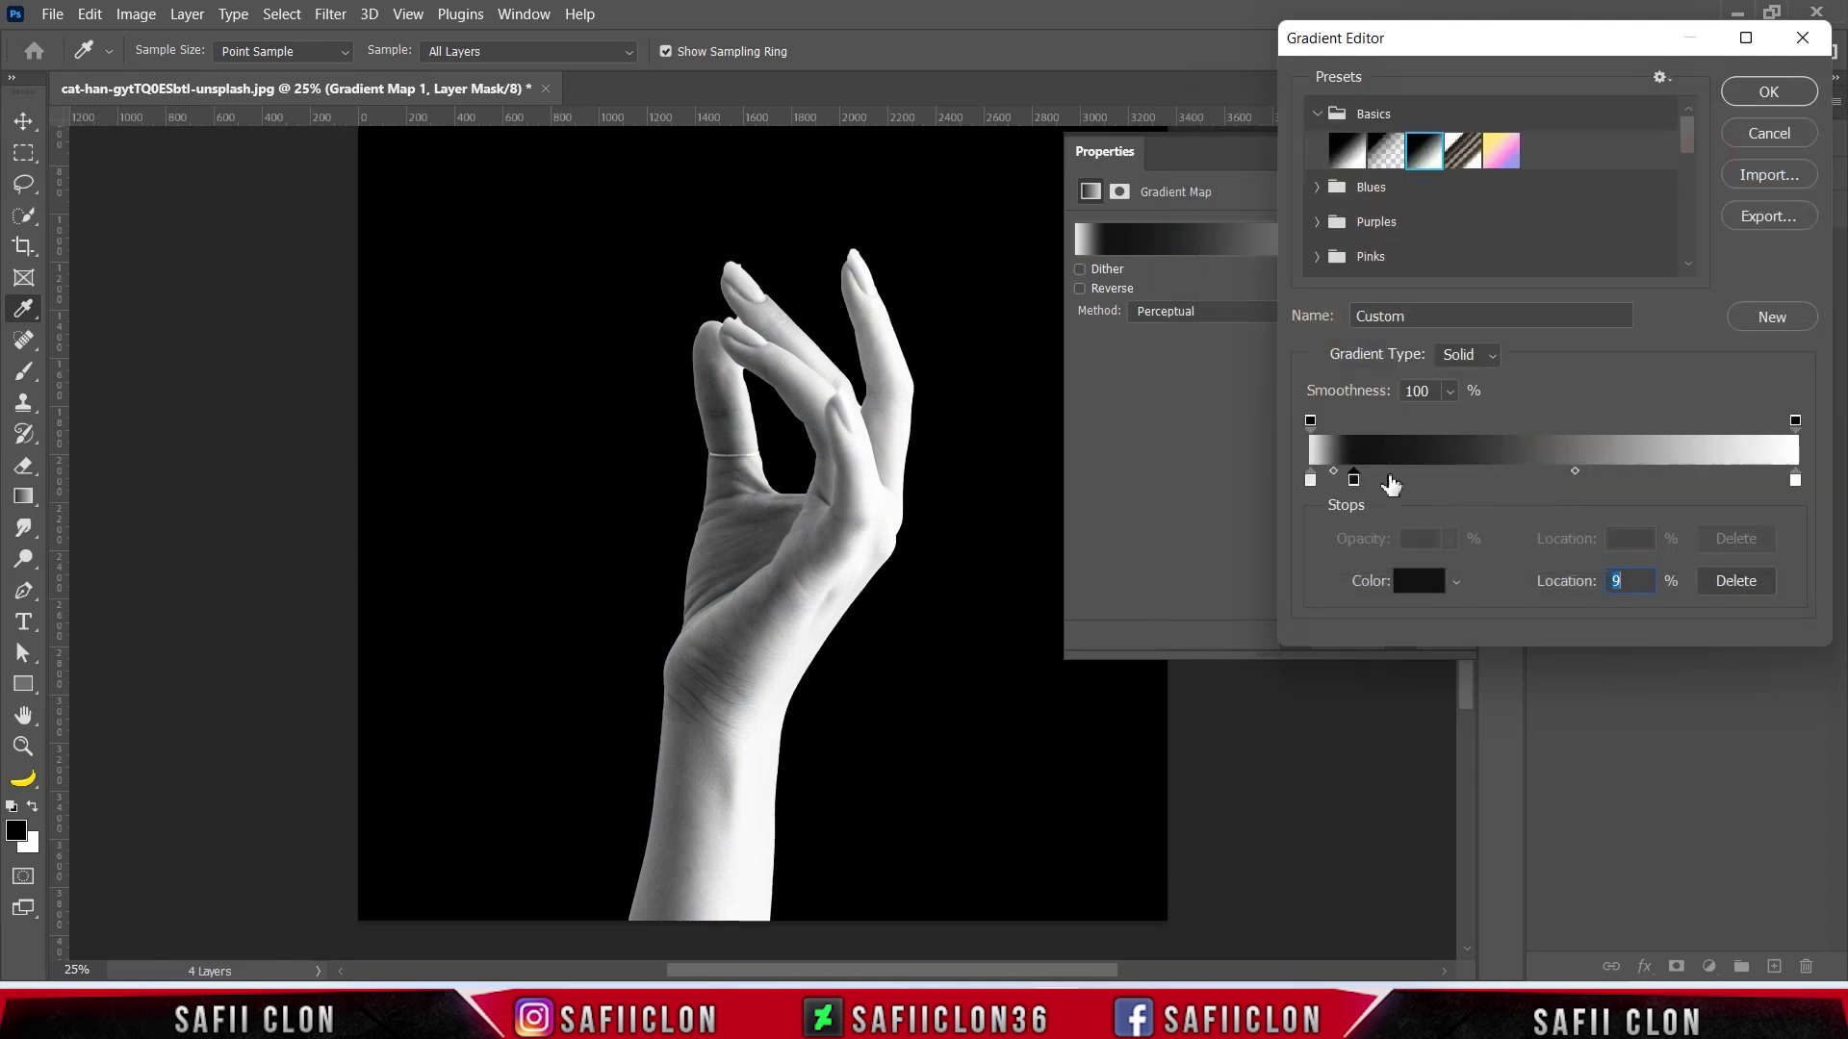
Add a gradient colour stop at 21% and set its colour to 5b5b5b
left_click_drag(1392, 483, 1422, 484)
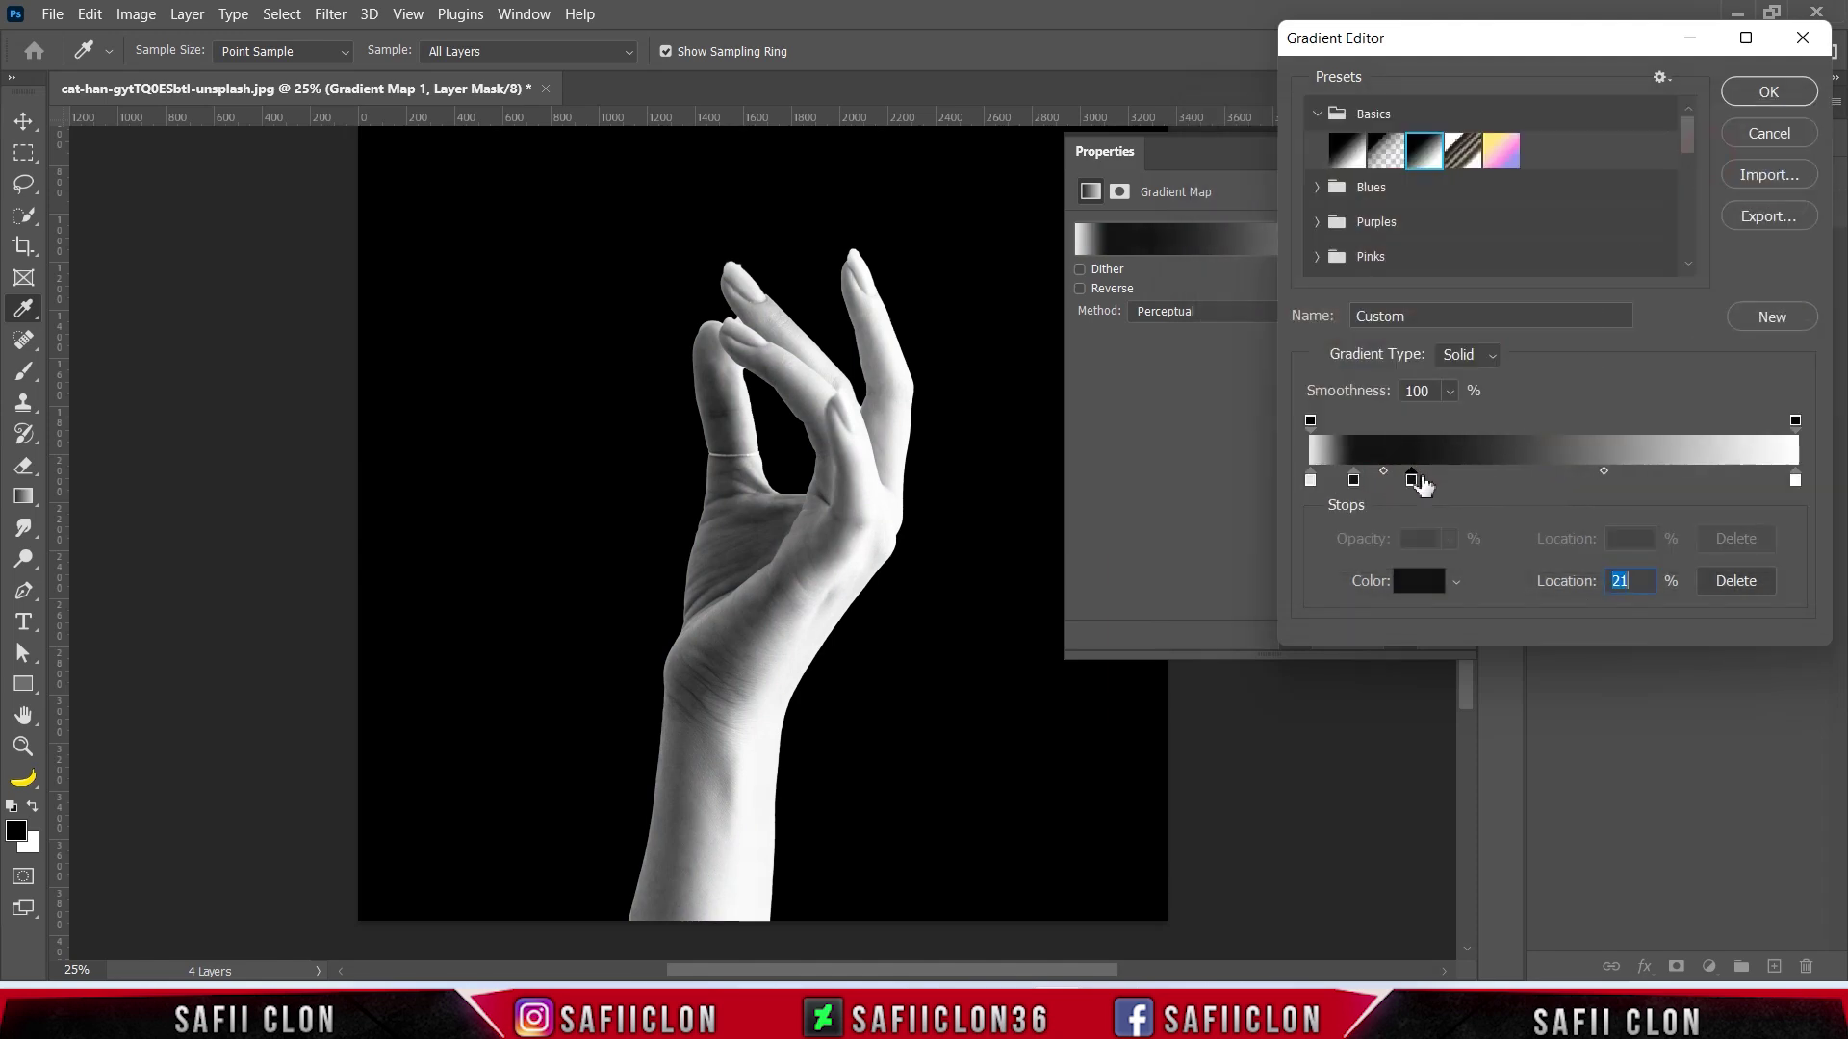
left_click(1418, 581)
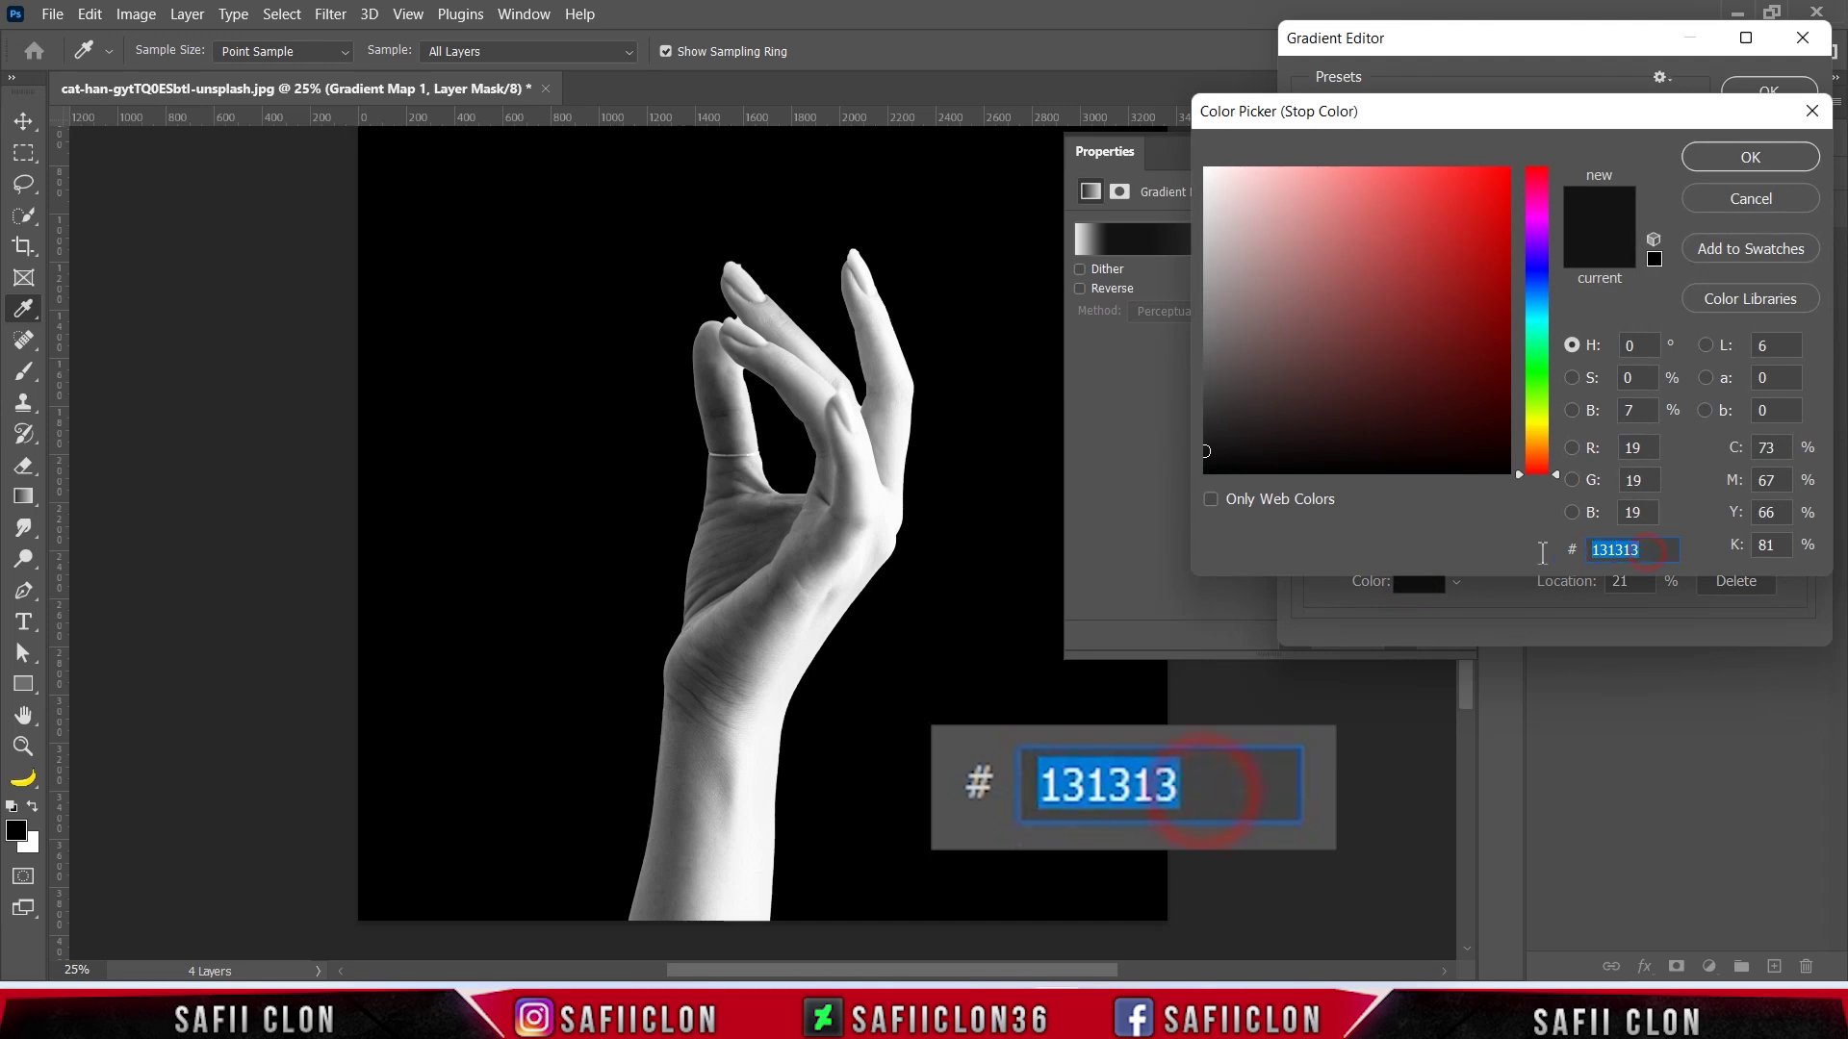
type("5b5")
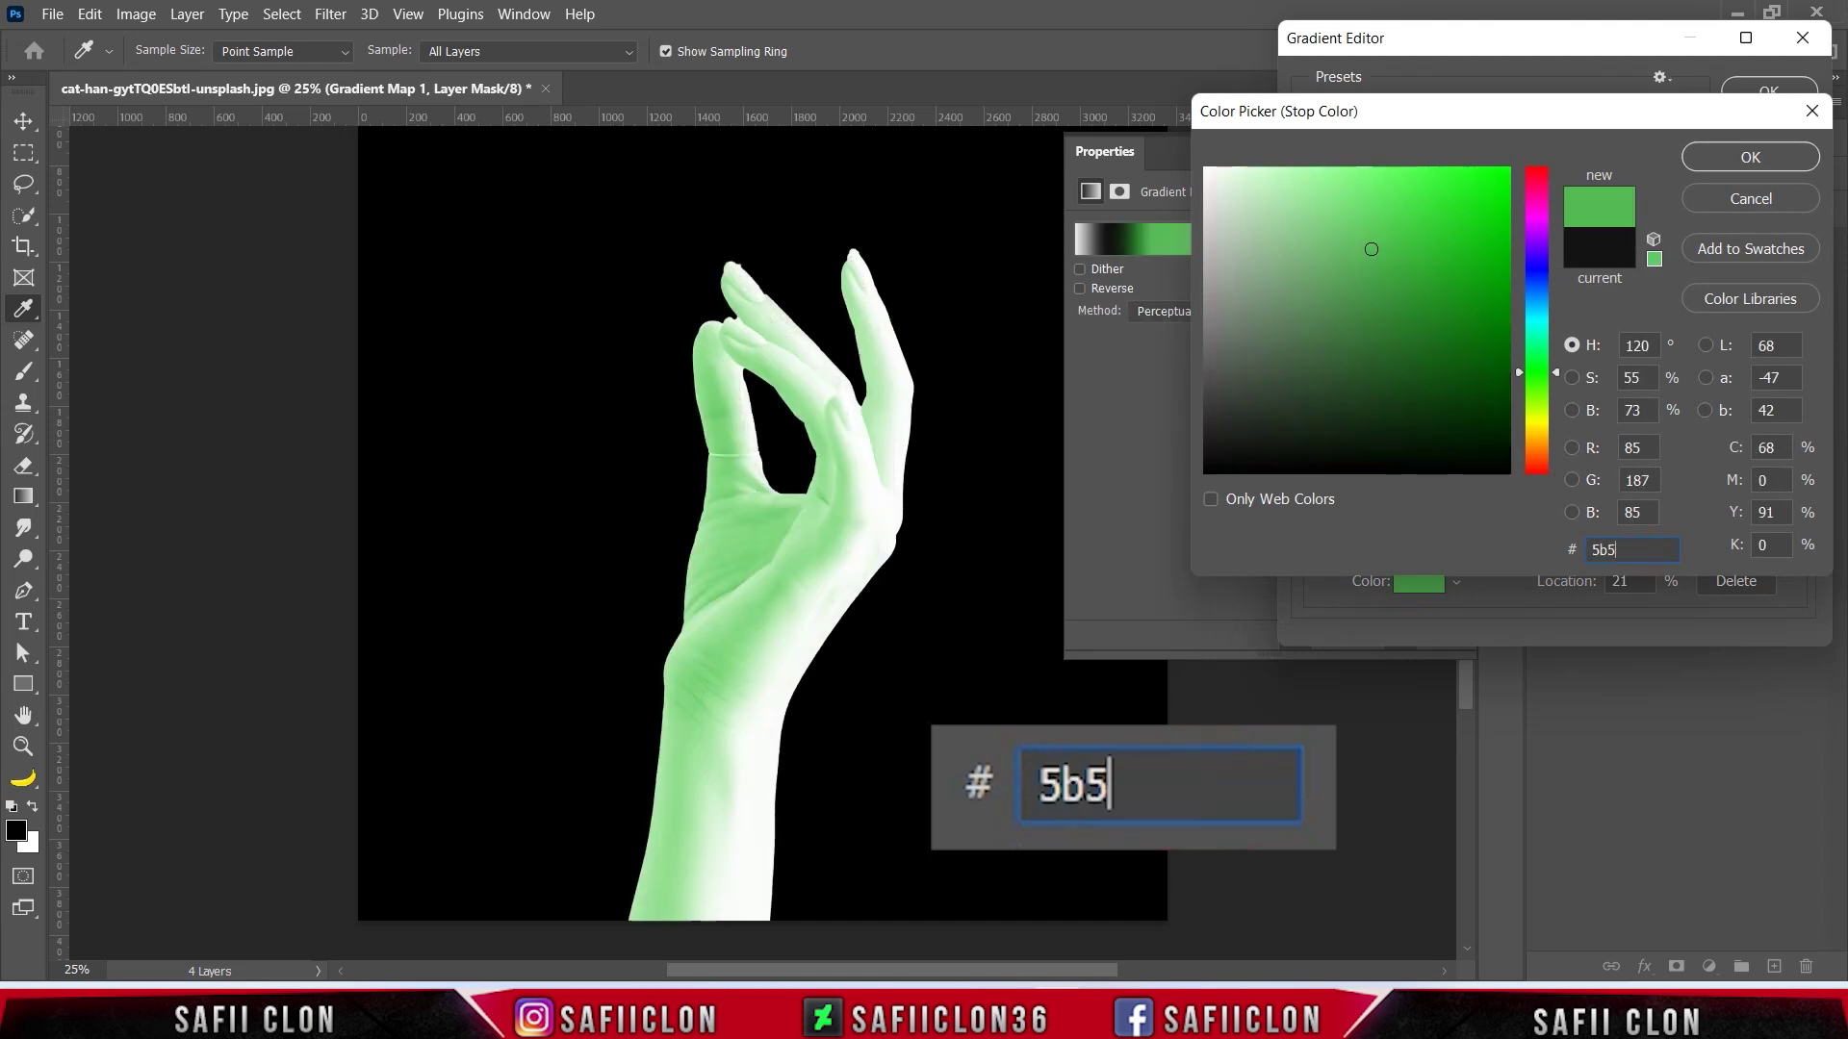
type("b5b")
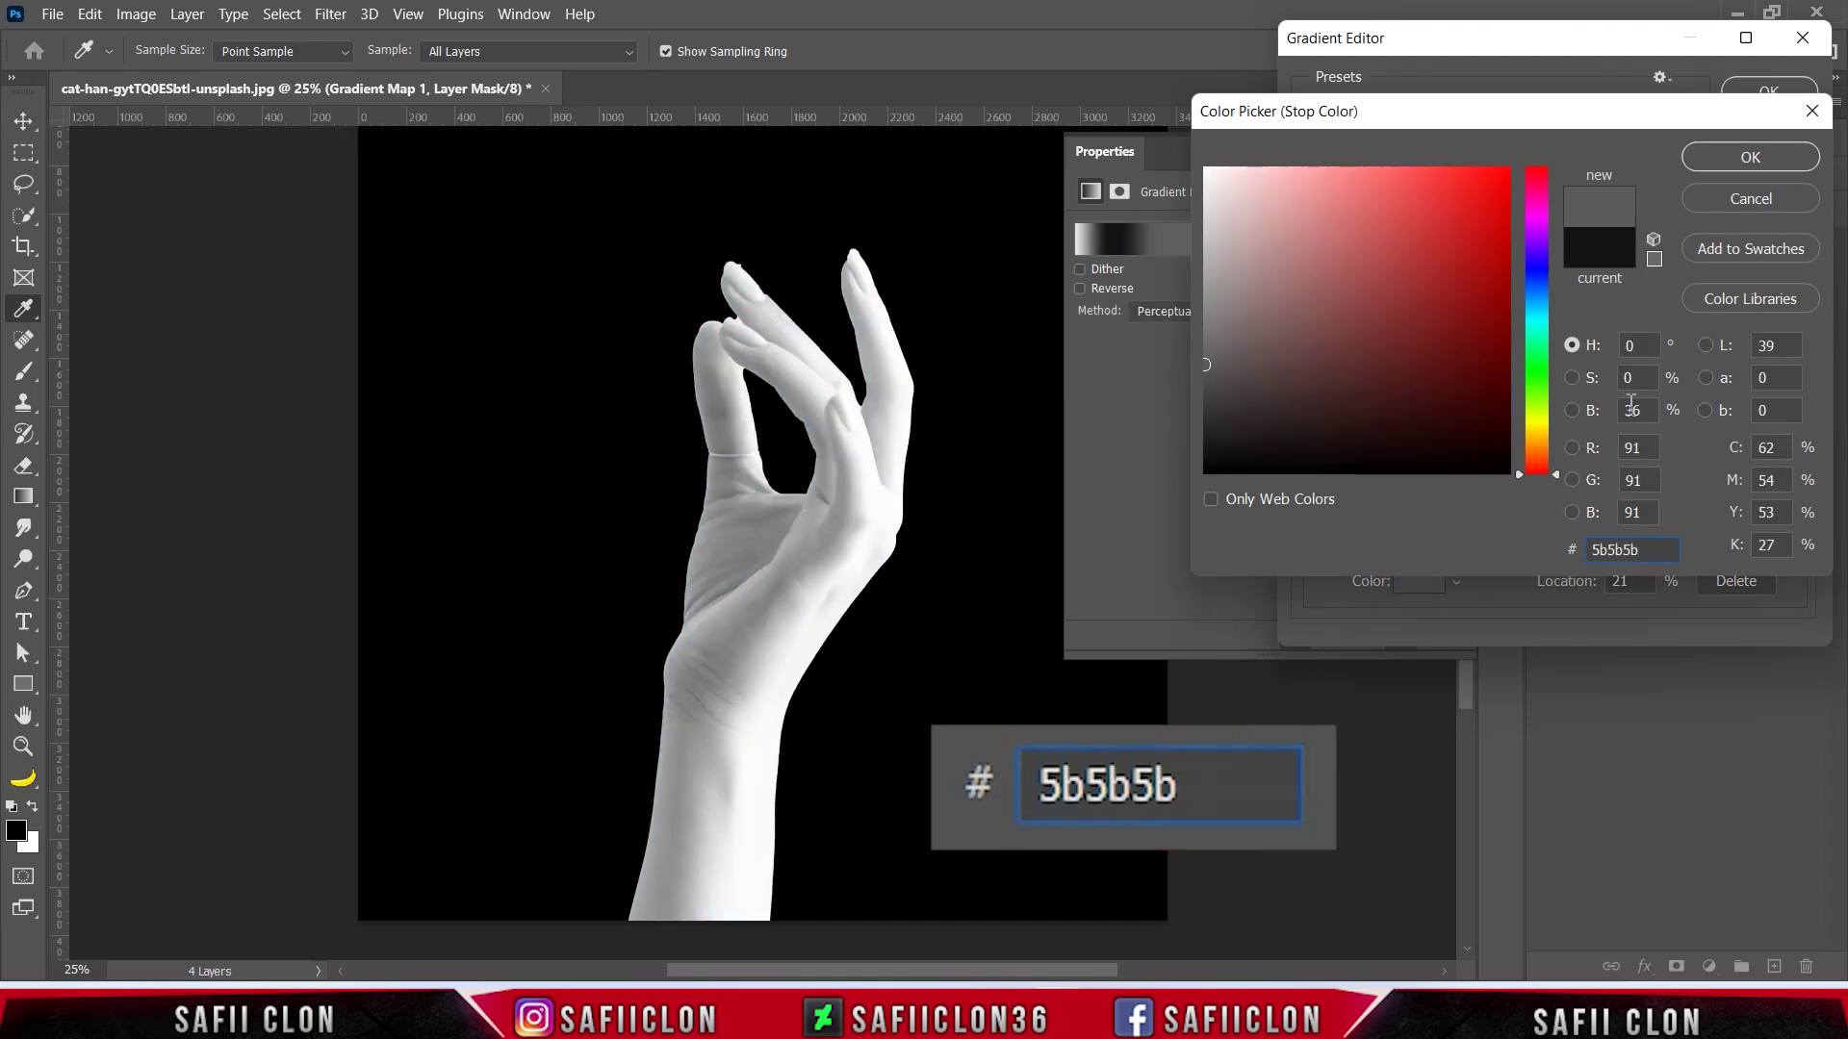
left_click(1717, 148)
Add a gradient colour stop at 36% and set its colour to 1b1b1b
left_click_drag(1462, 484, 1485, 486)
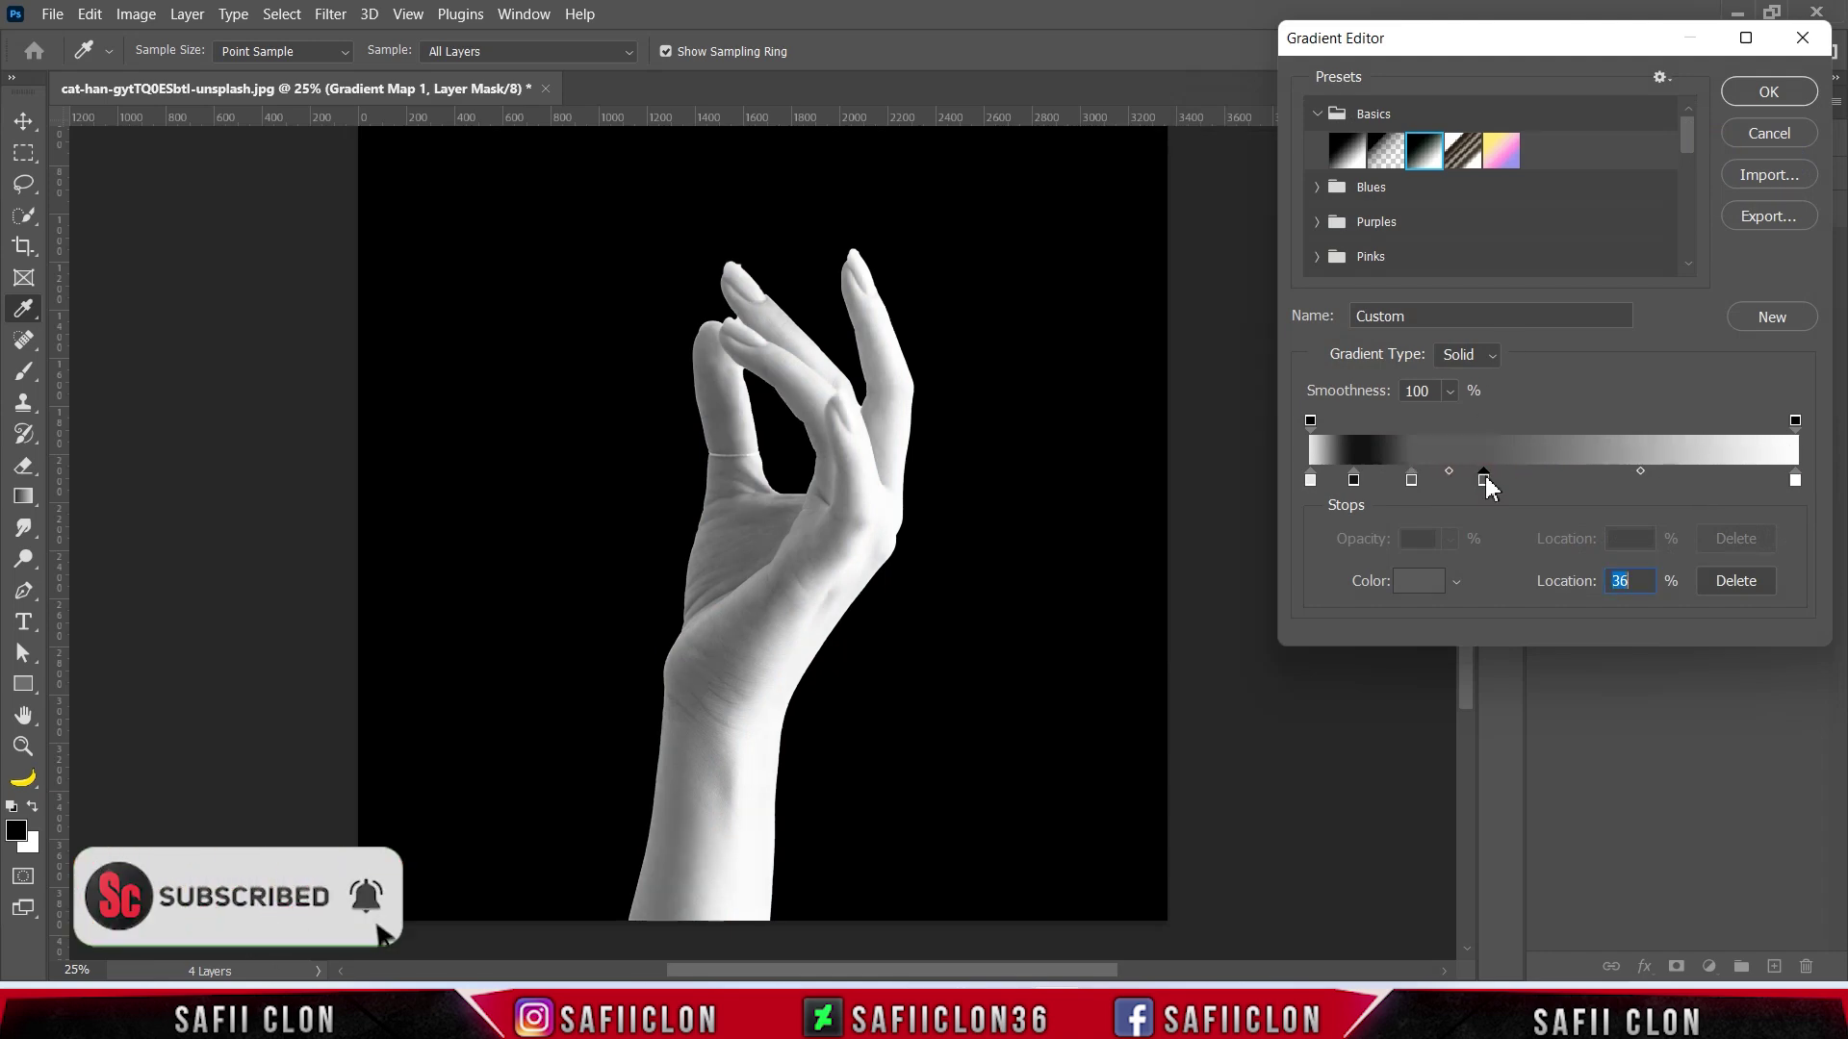
left_click(1420, 581)
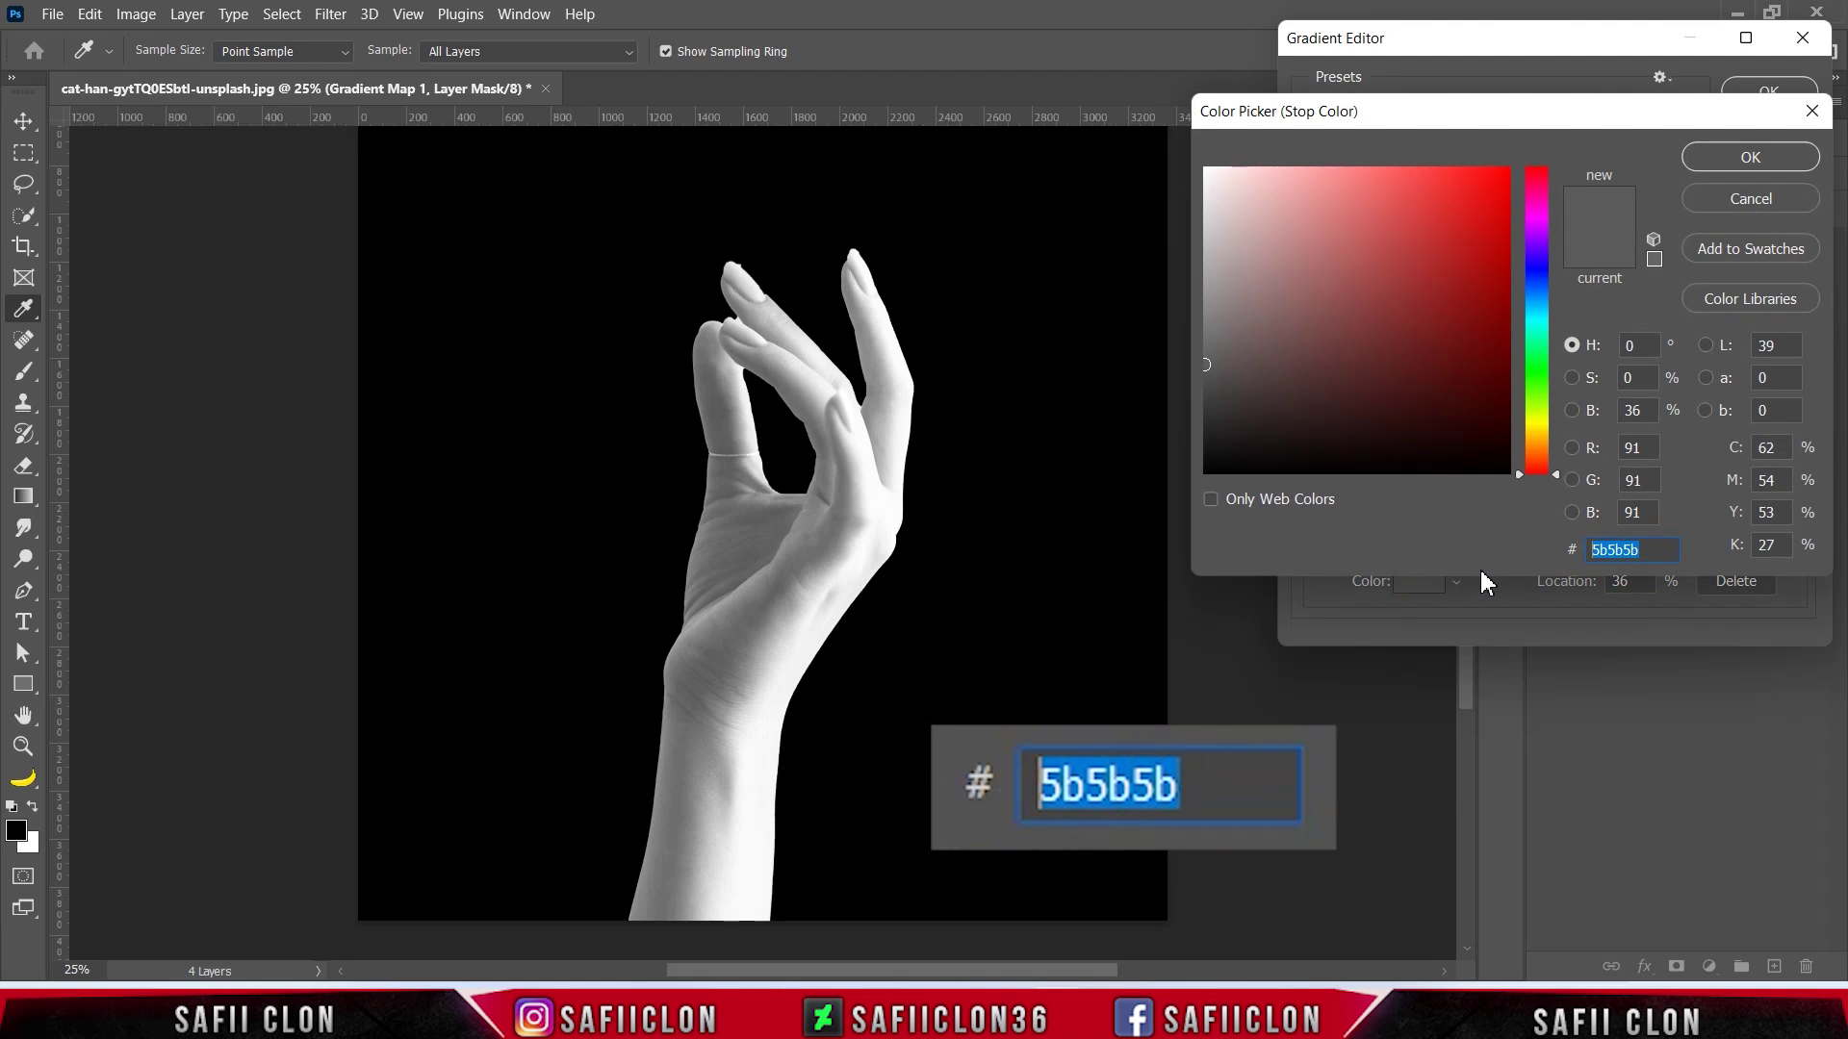
type("1b1b1b")
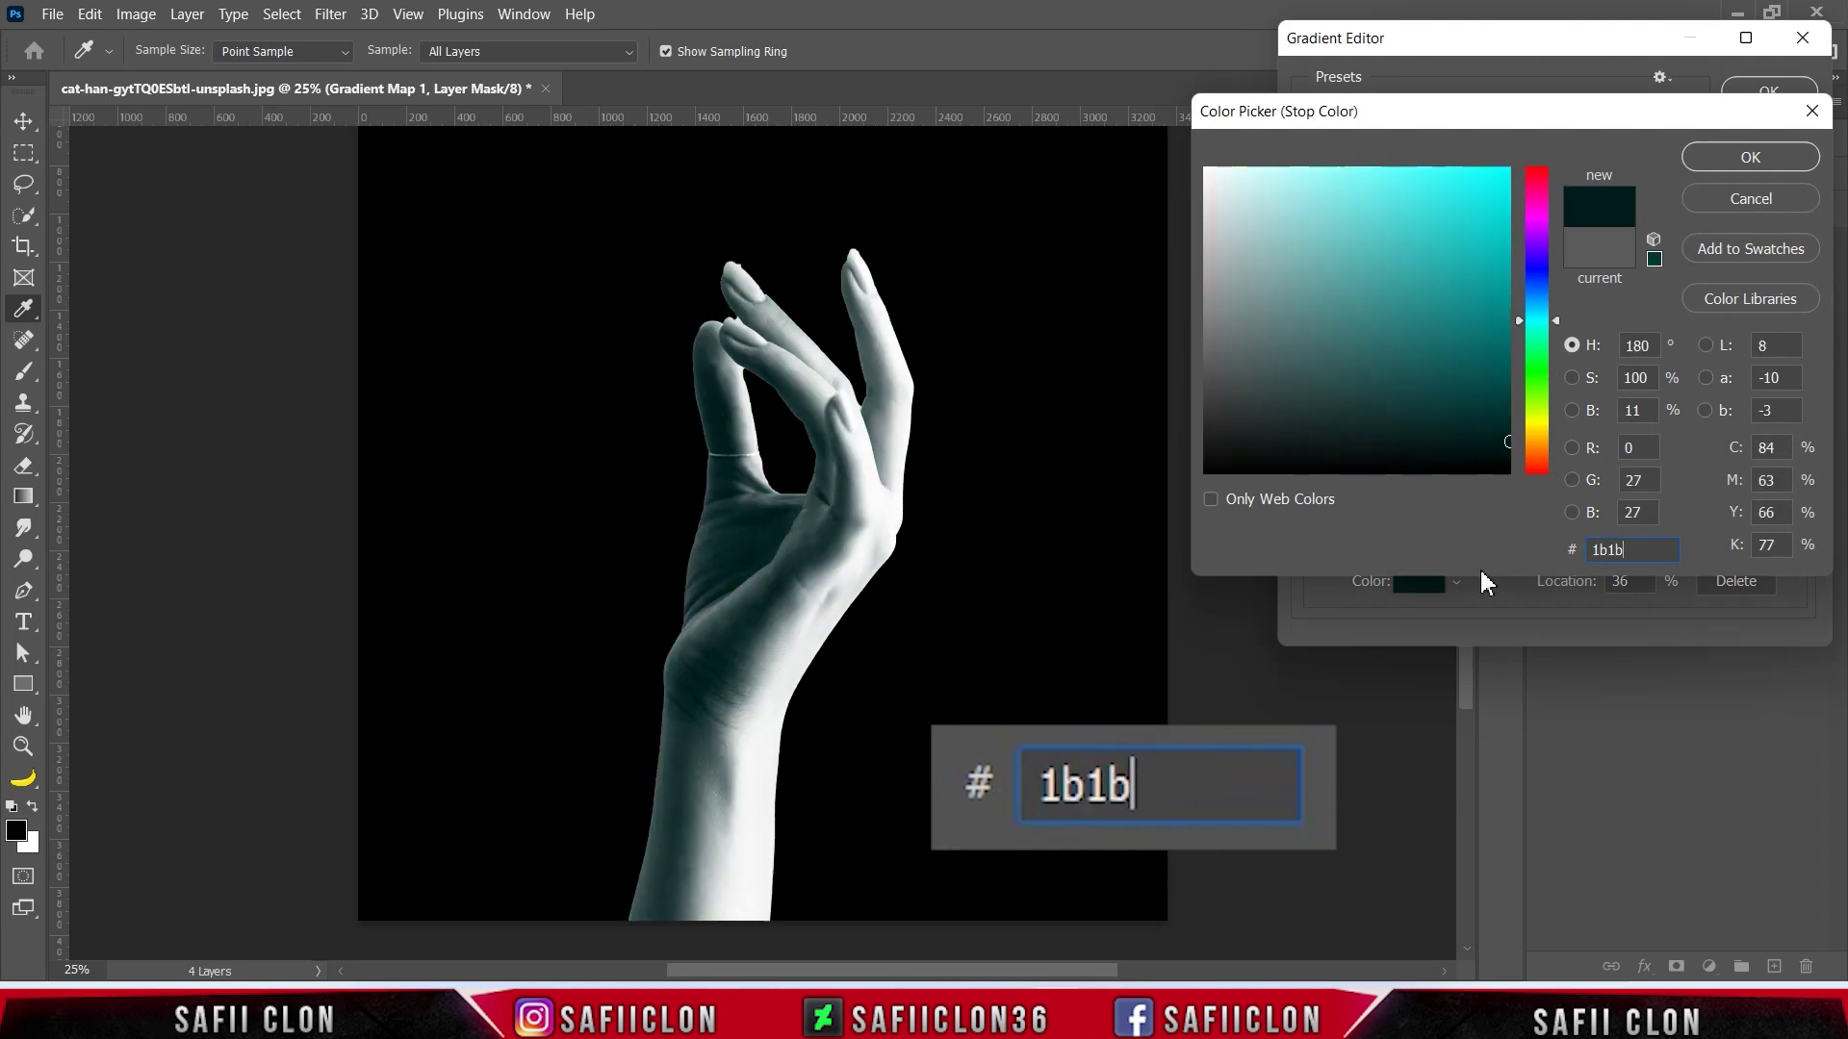
left_click(1722, 161)
Add a gradient colour stop at 42% and set its colour to 5c5c5c
left_click_drag(1530, 482, 1522, 482)
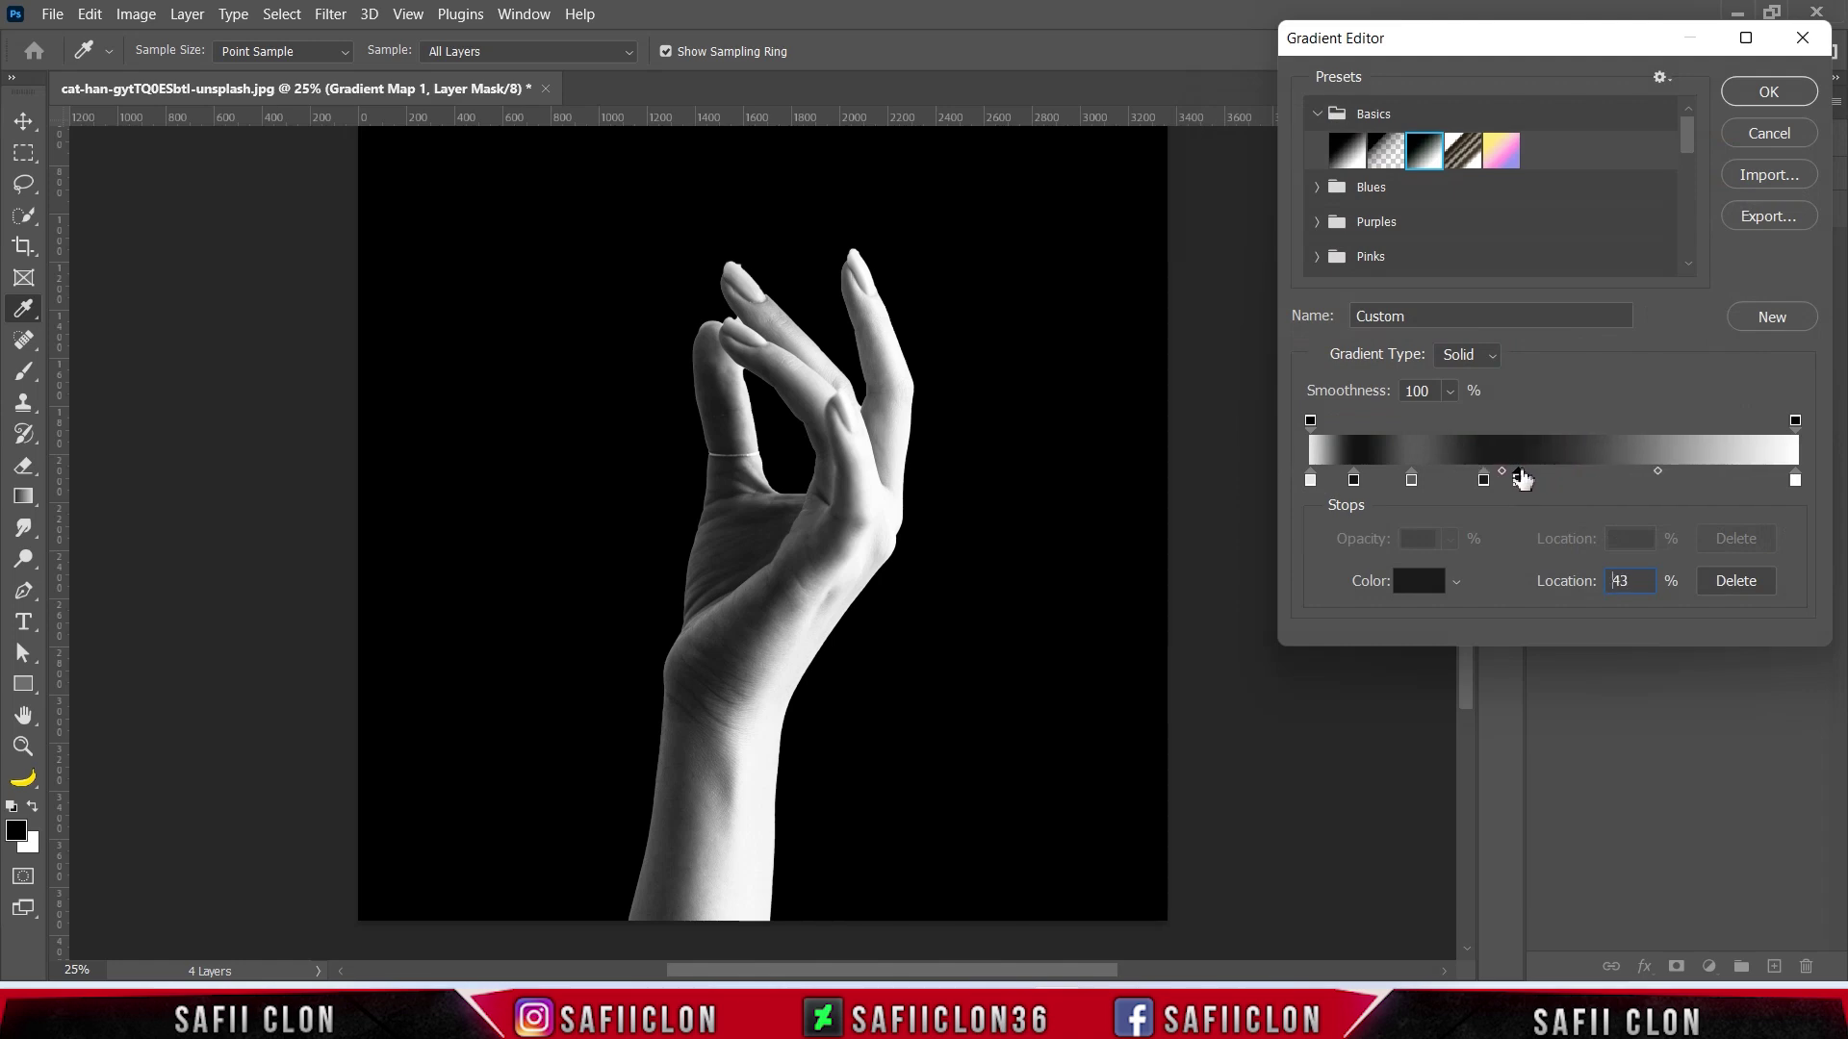
left_click(1418, 580)
left_click(1649, 549)
left_click_drag(1649, 549, 1553, 557)
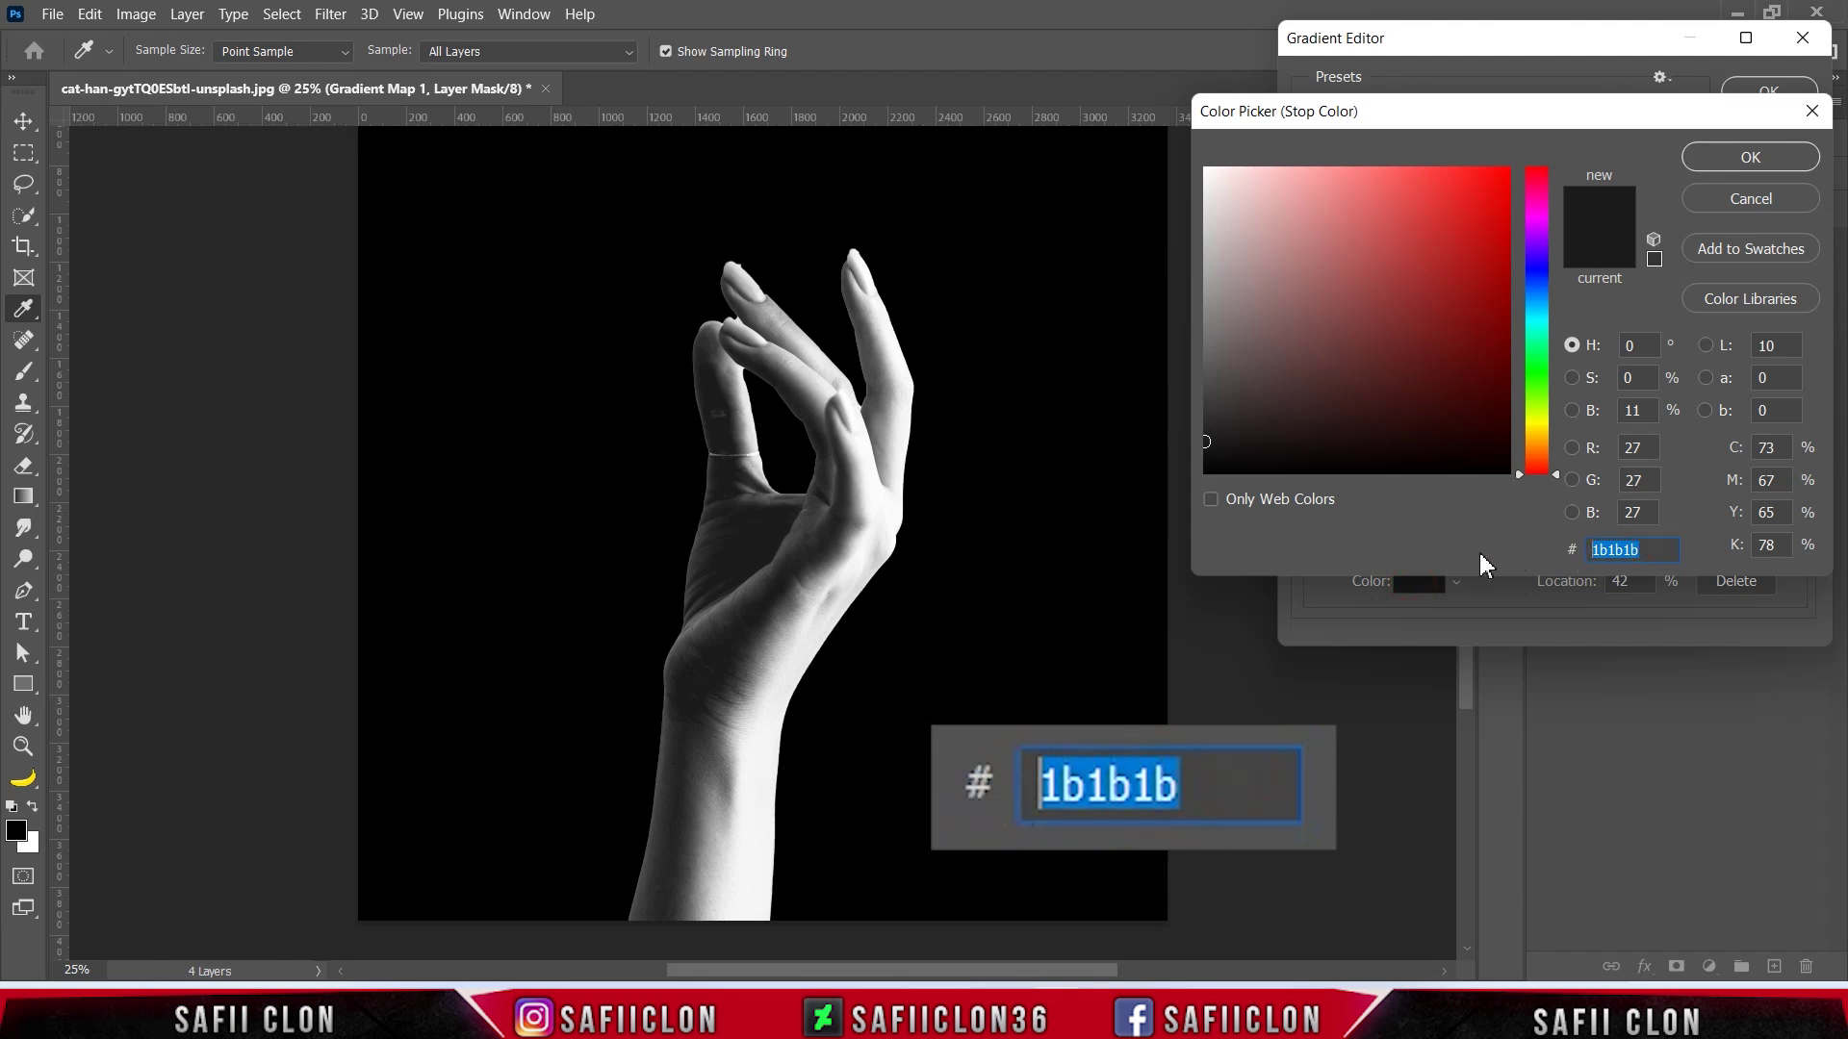
type("5c5c5")
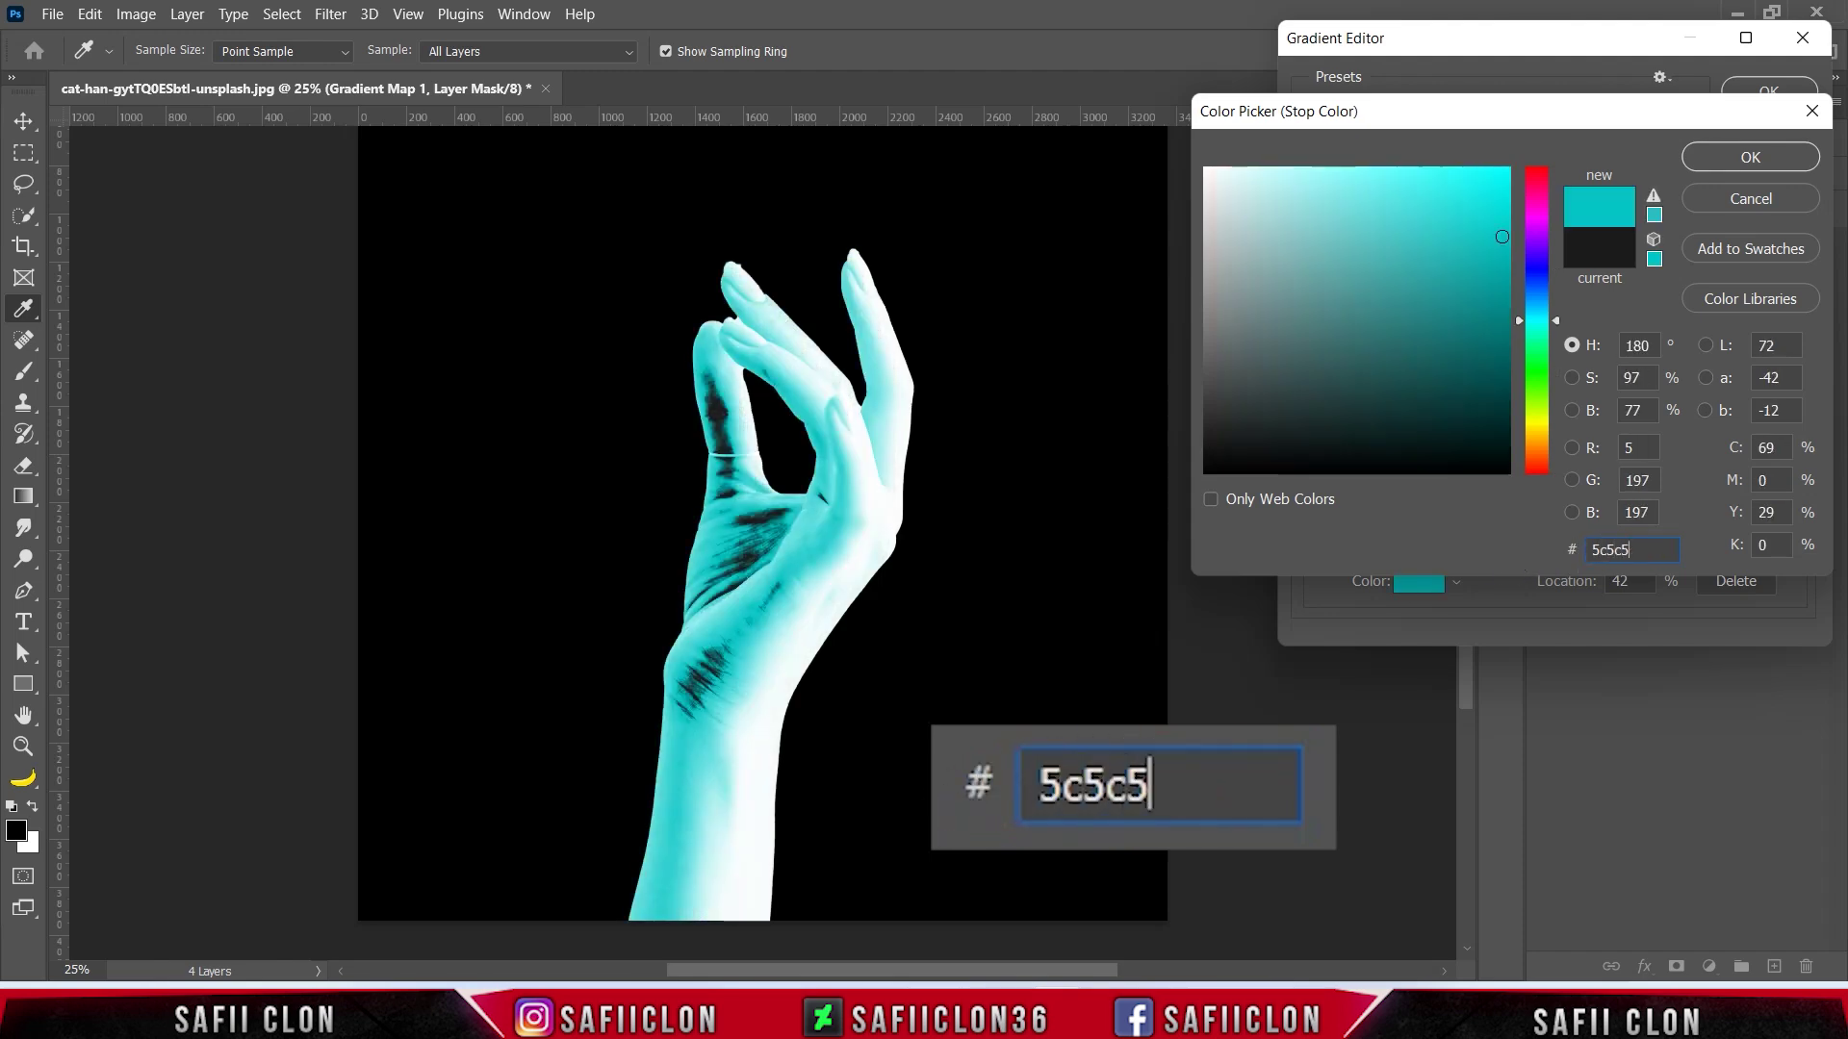
type("c")
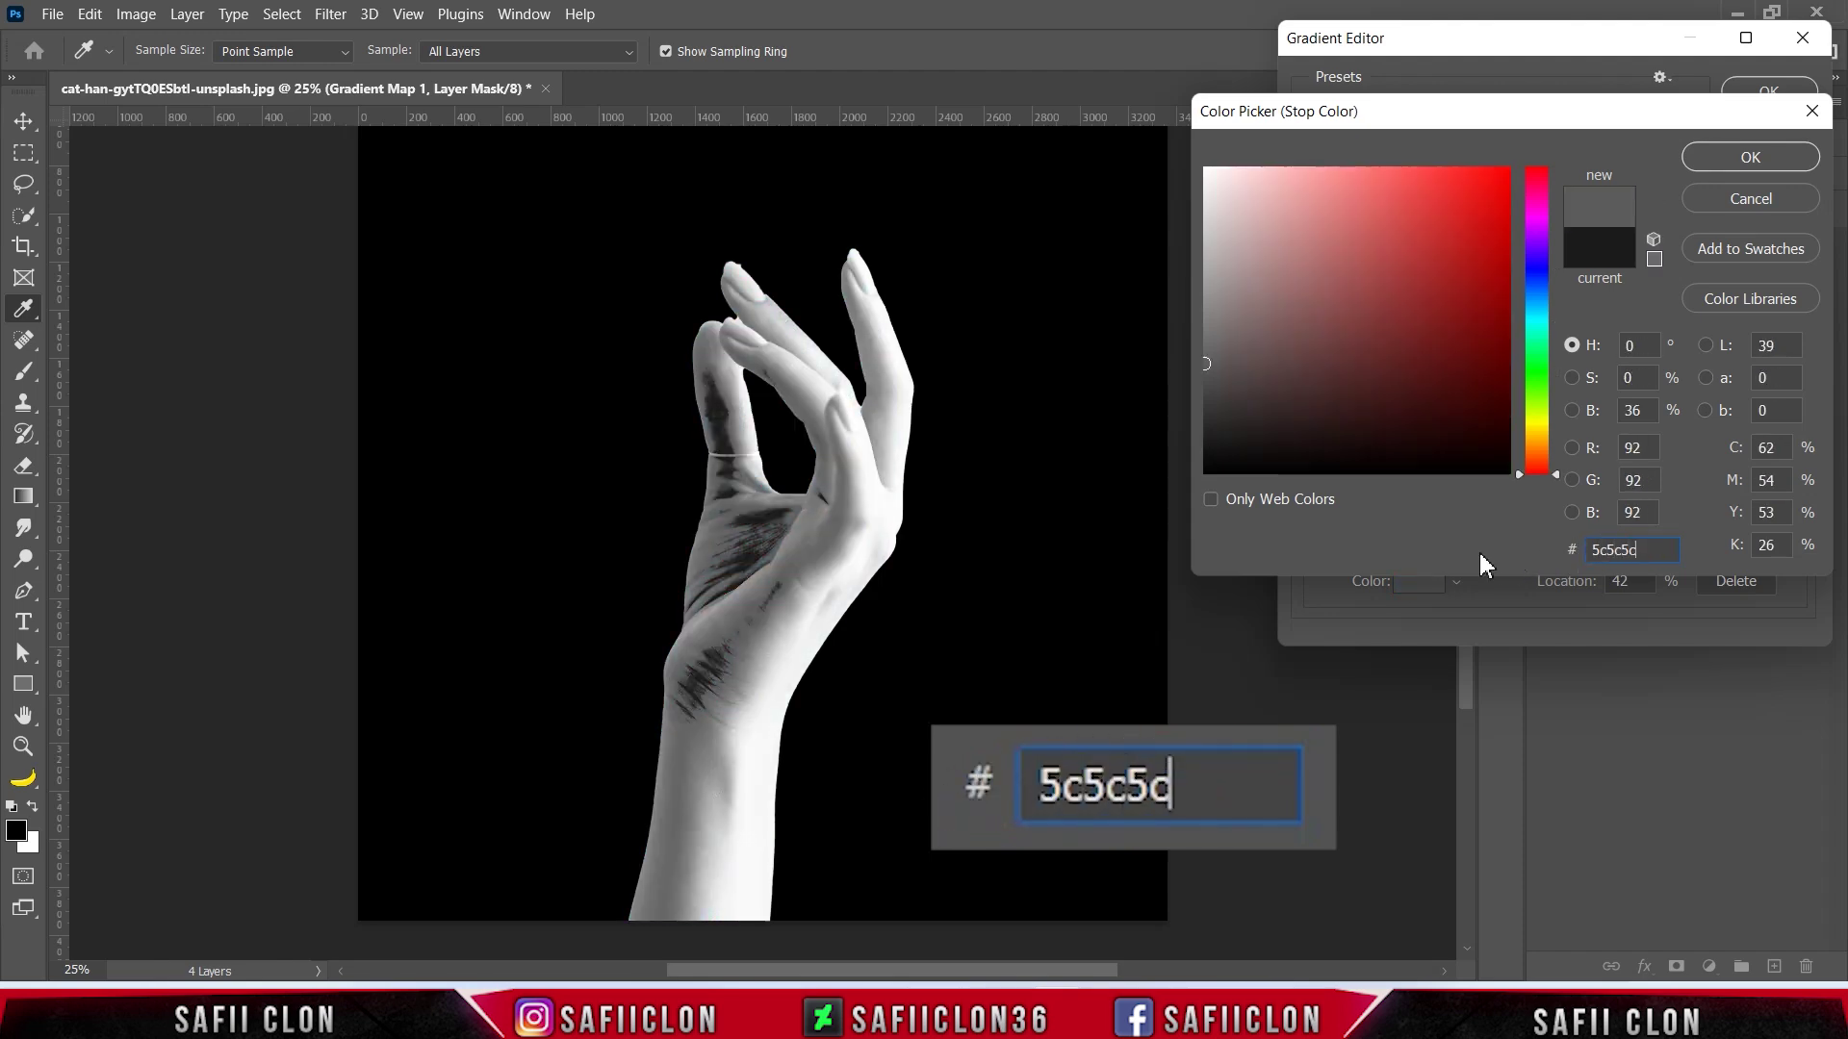
left_click(1748, 158)
Add a gradient colour stop at 54% and set its colour to f0f0f0
left_click_drag(1556, 486, 1571, 478)
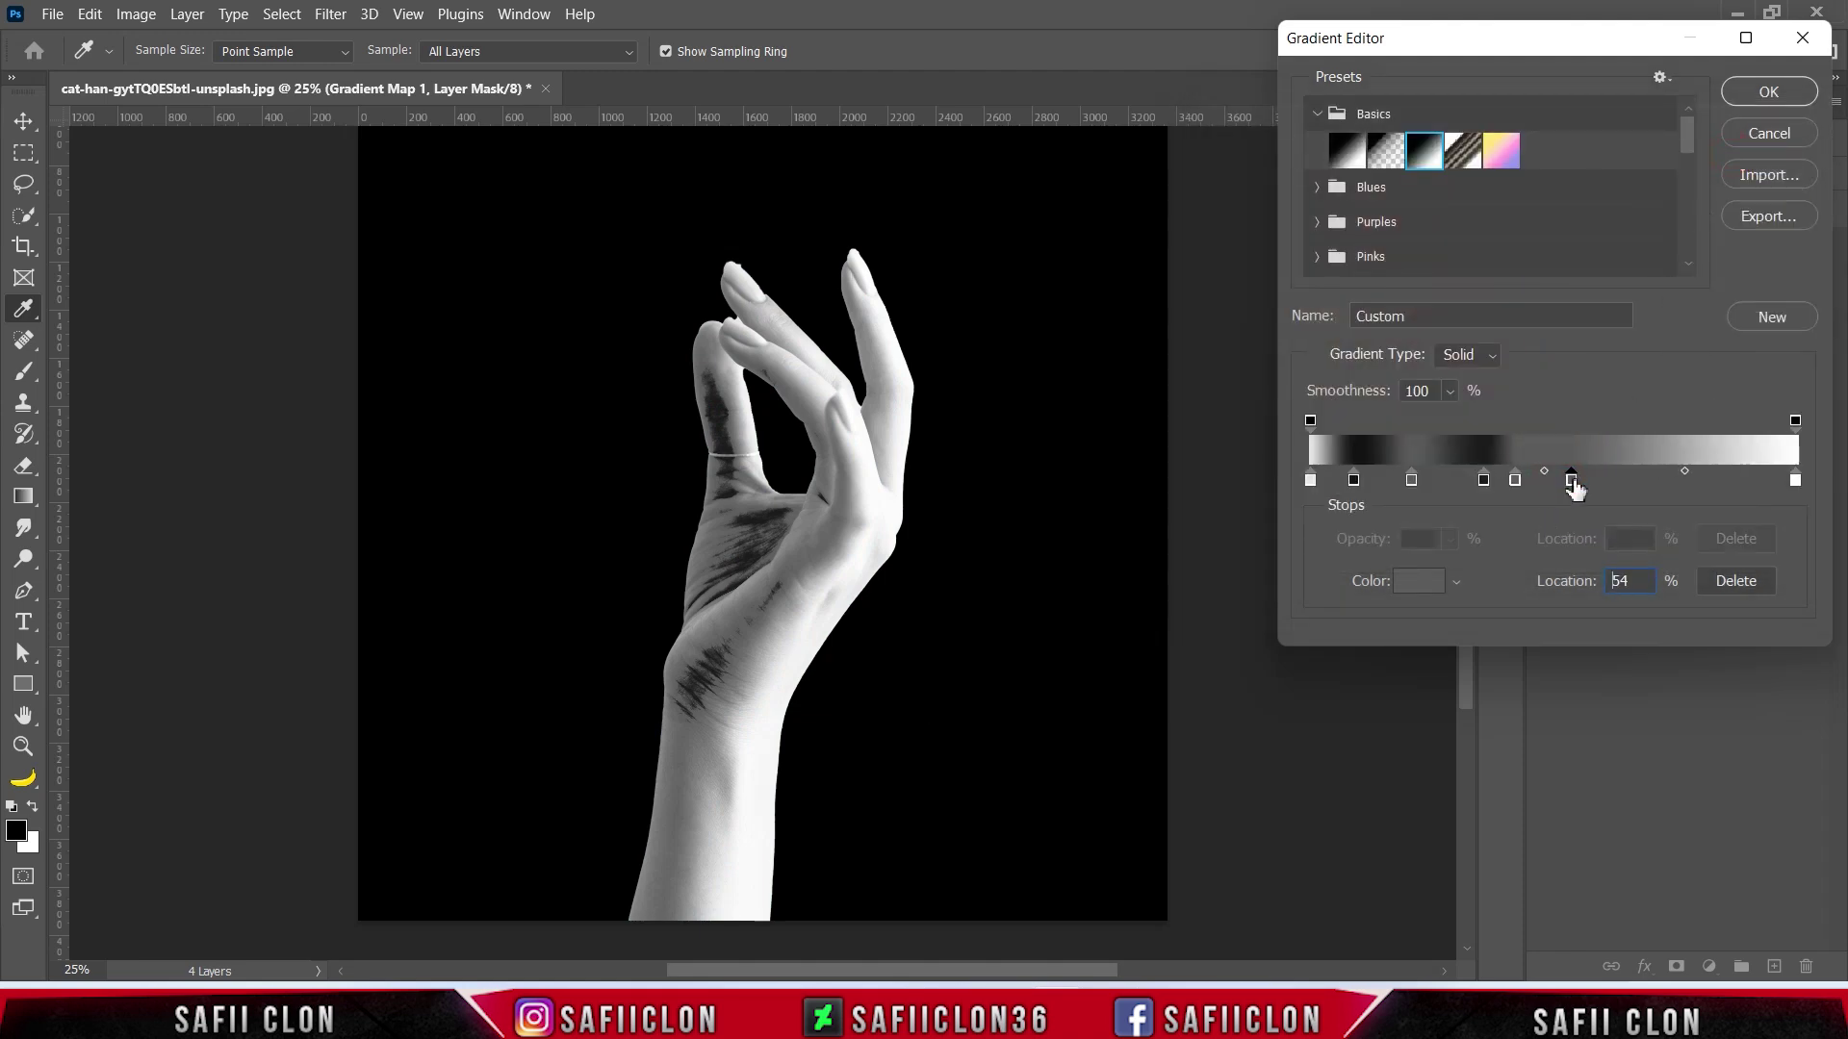
left_click(1420, 581)
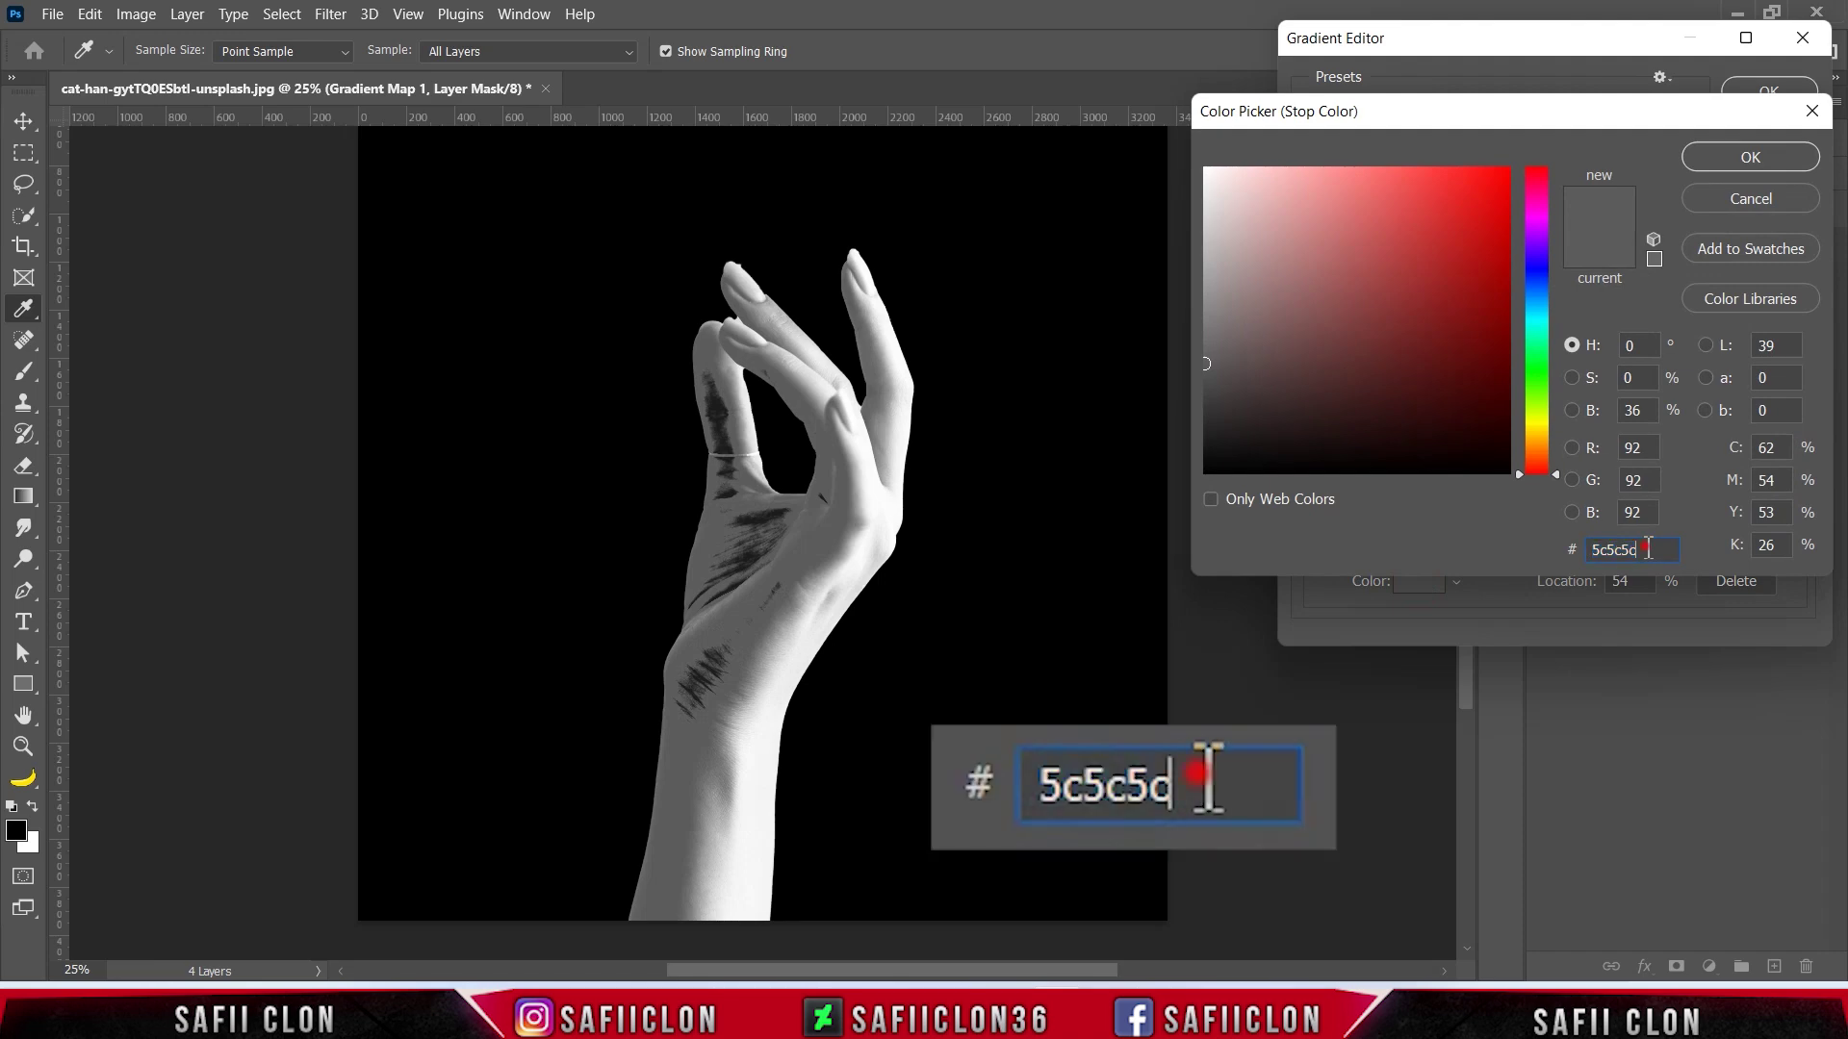
type("f0f0f0")
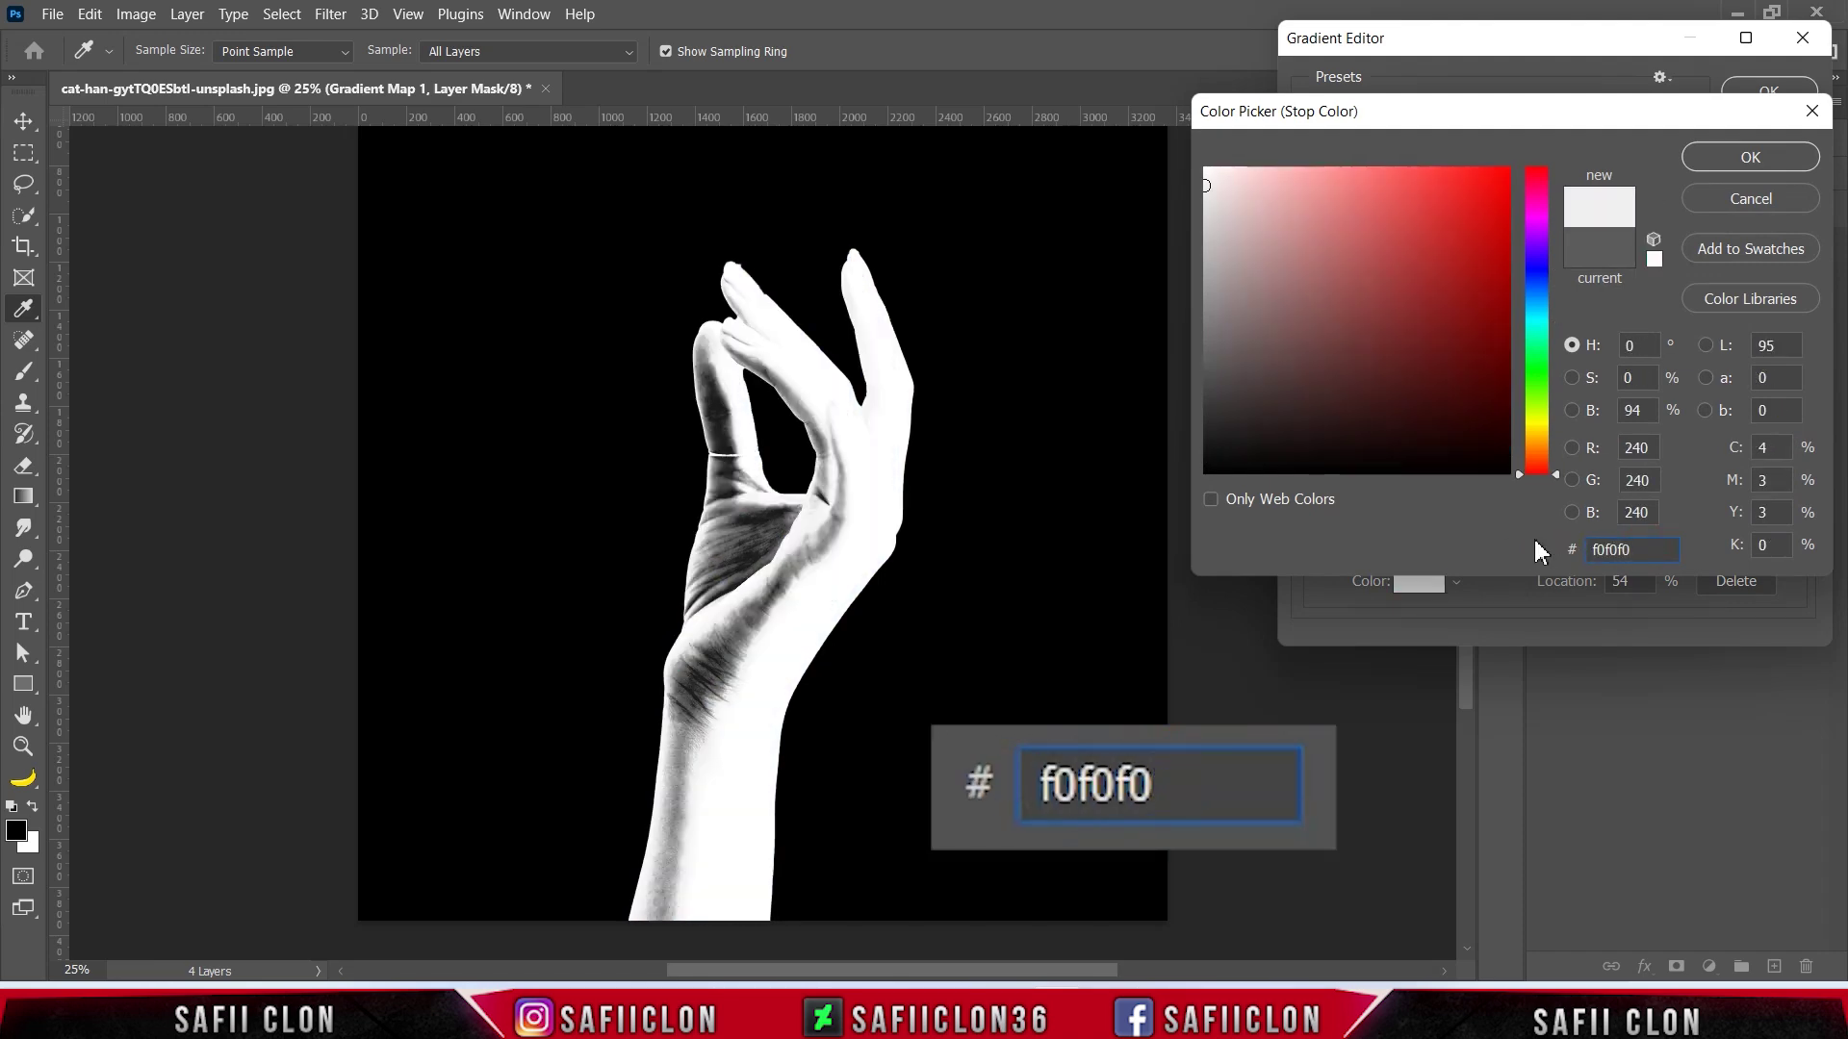
left_click(1729, 158)
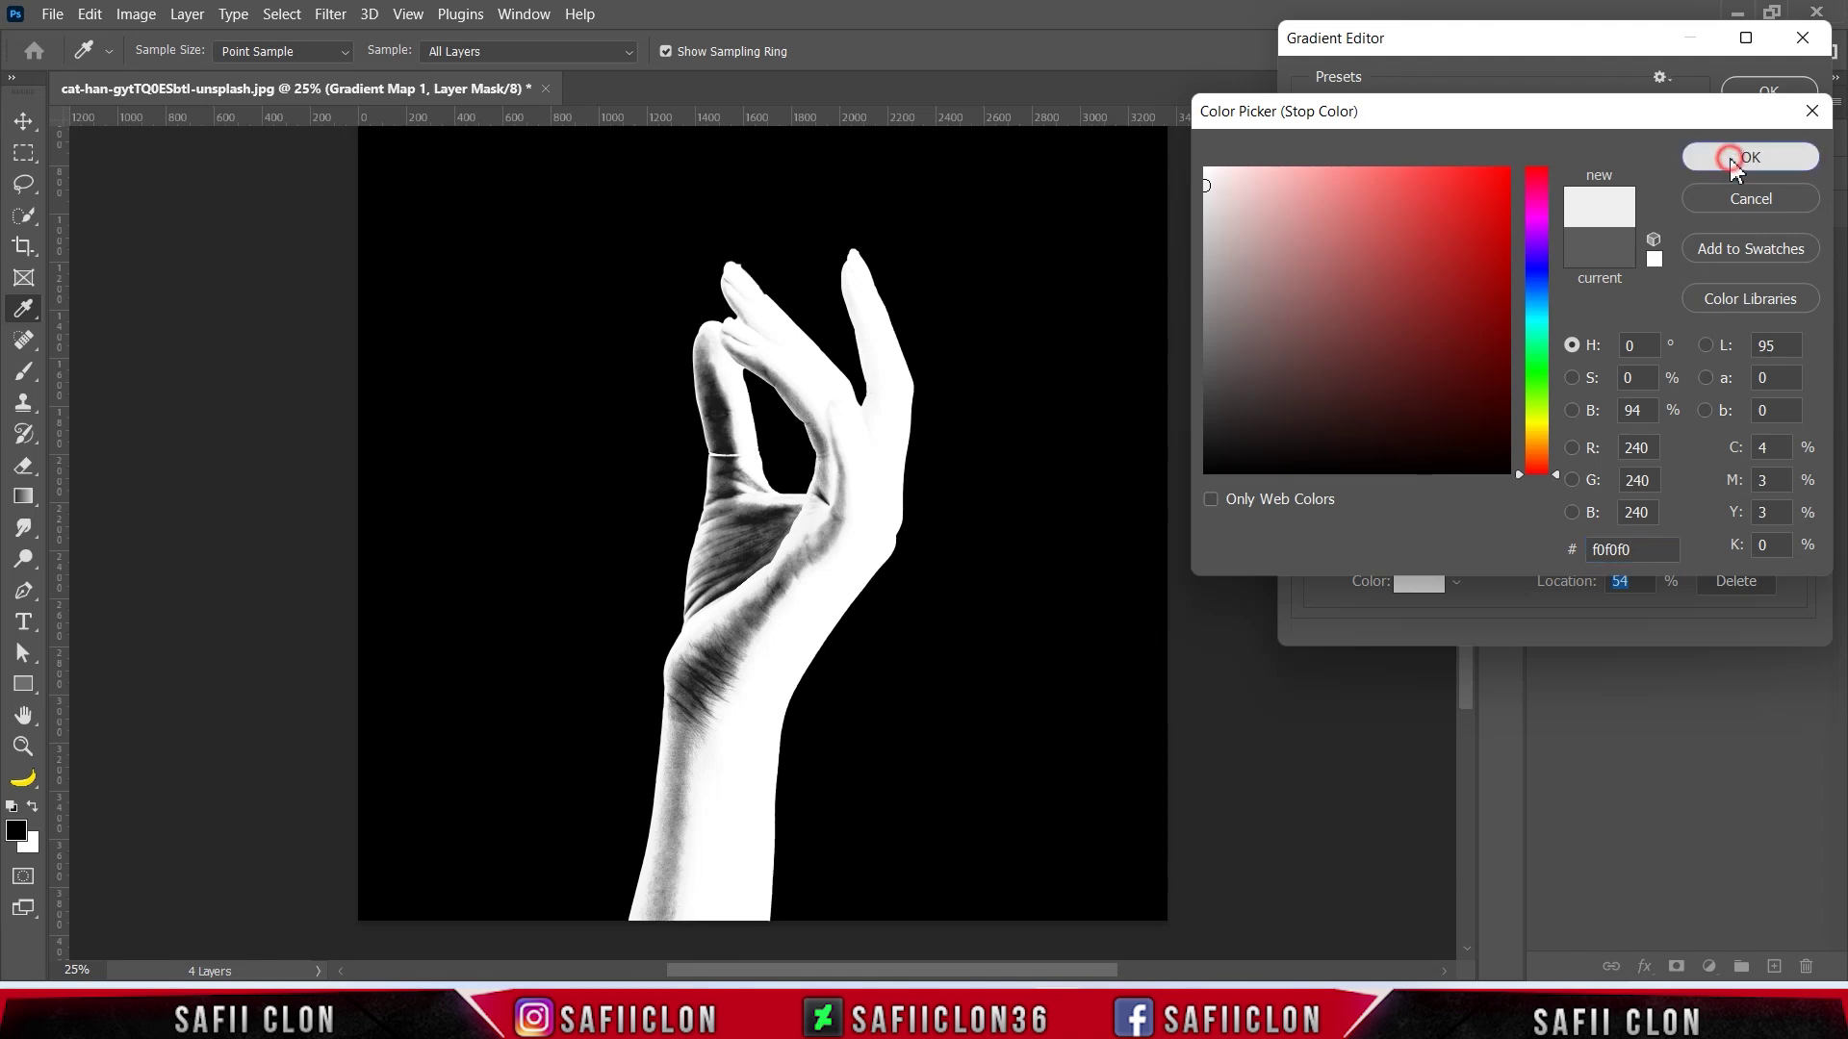
Add a gradient colour stop at 64% and set its colour to 6c6c6c
left_click_drag(1621, 478, 1624, 483)
left_click(1418, 581)
left_click(1623, 549)
double_click(1622, 548)
type("6")
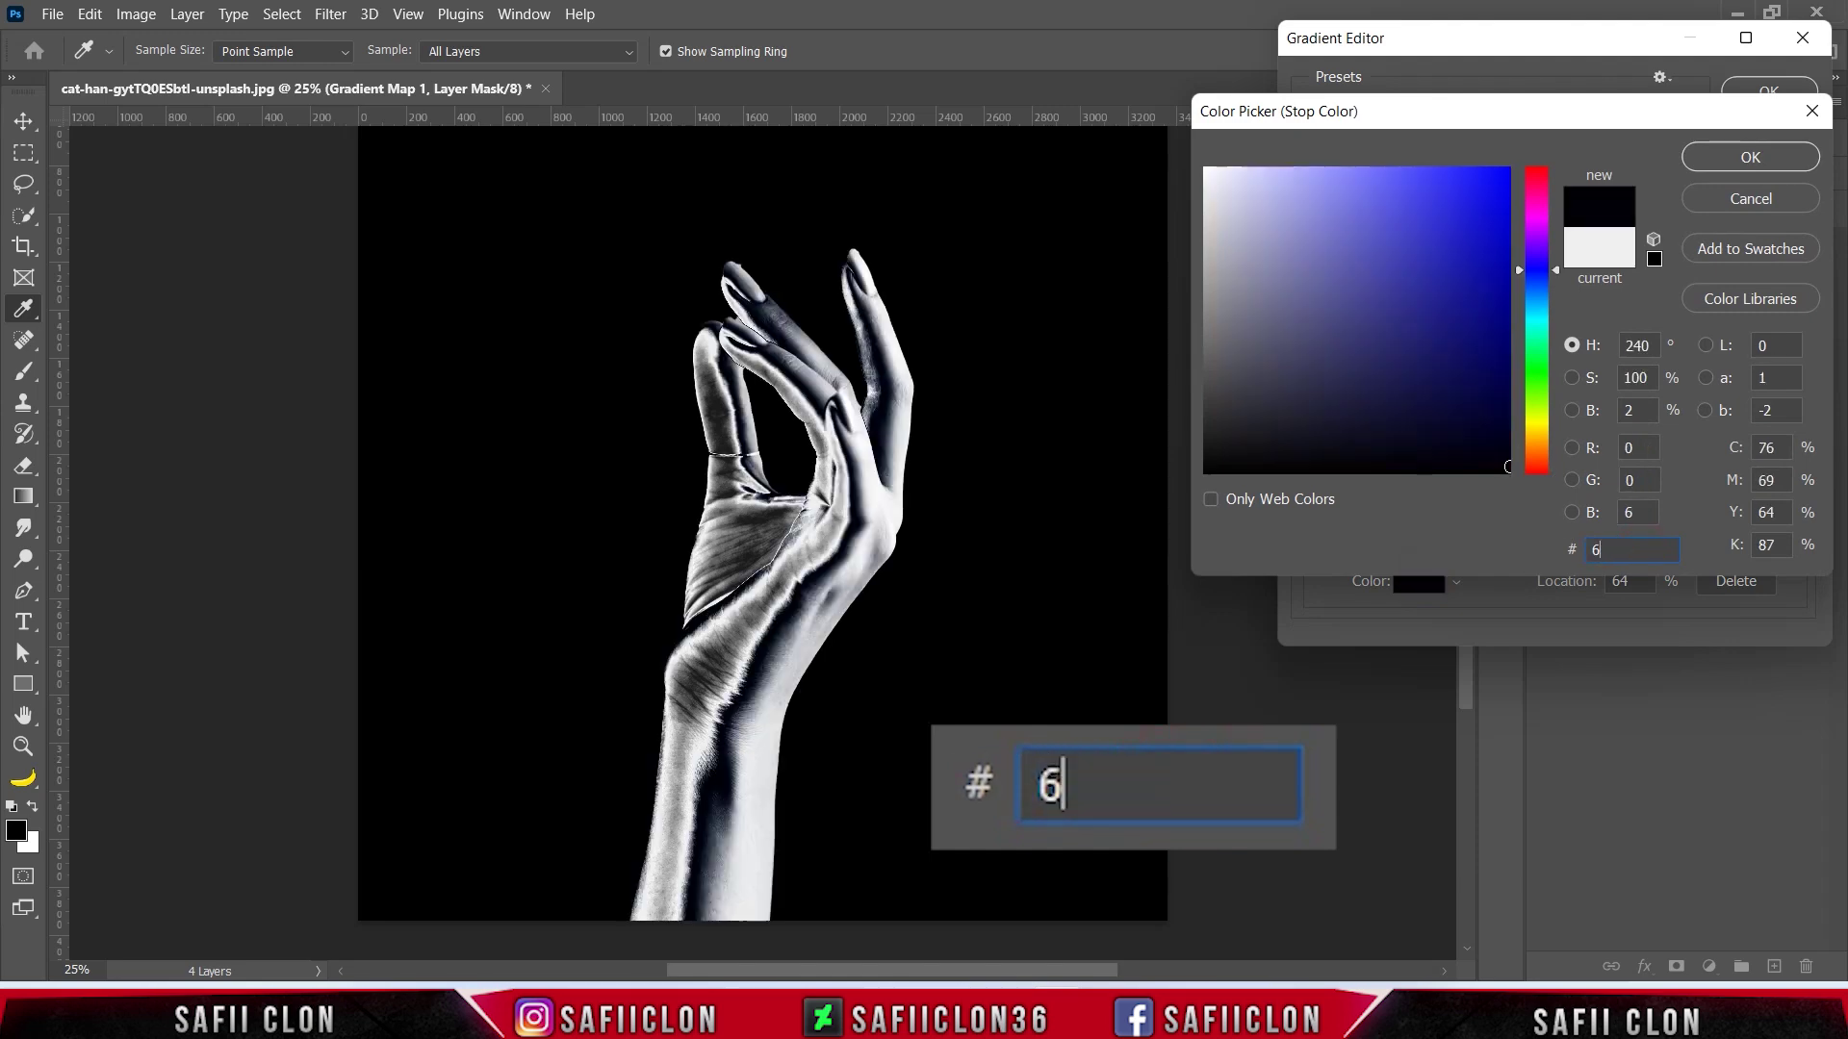
type("c6c6c")
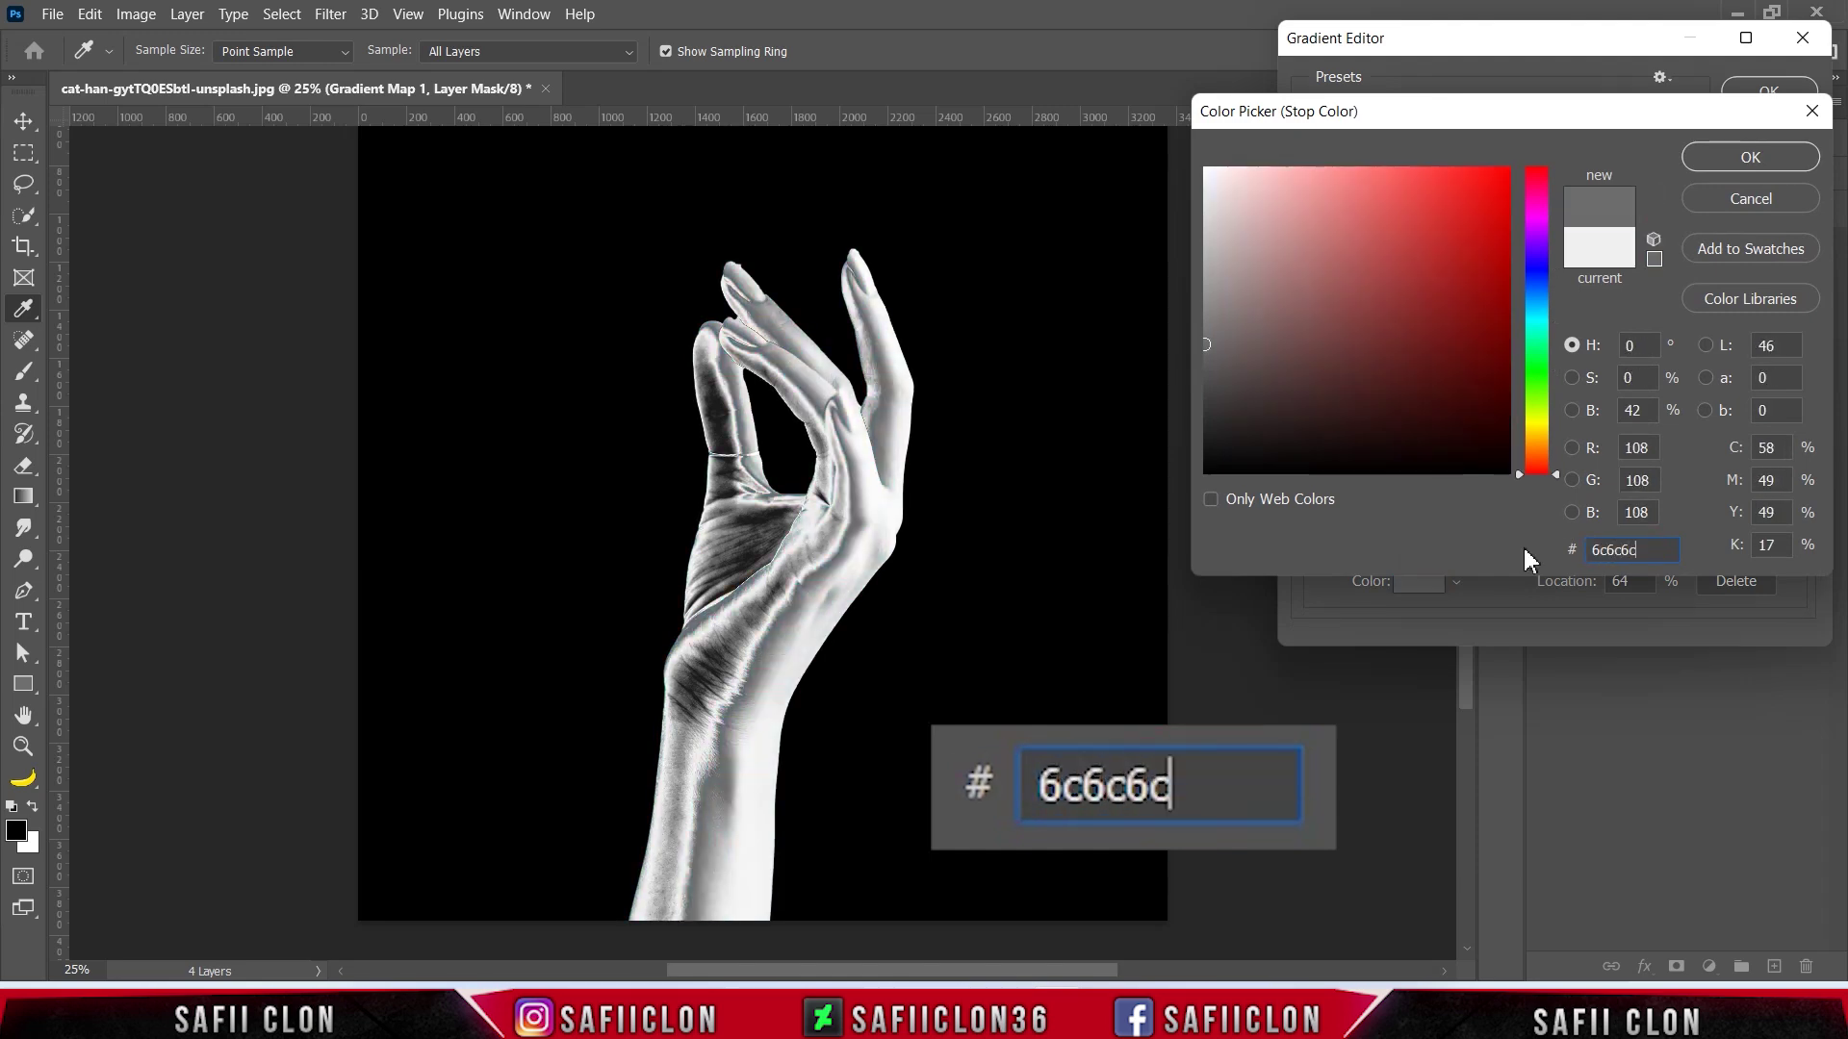
left_click(1759, 158)
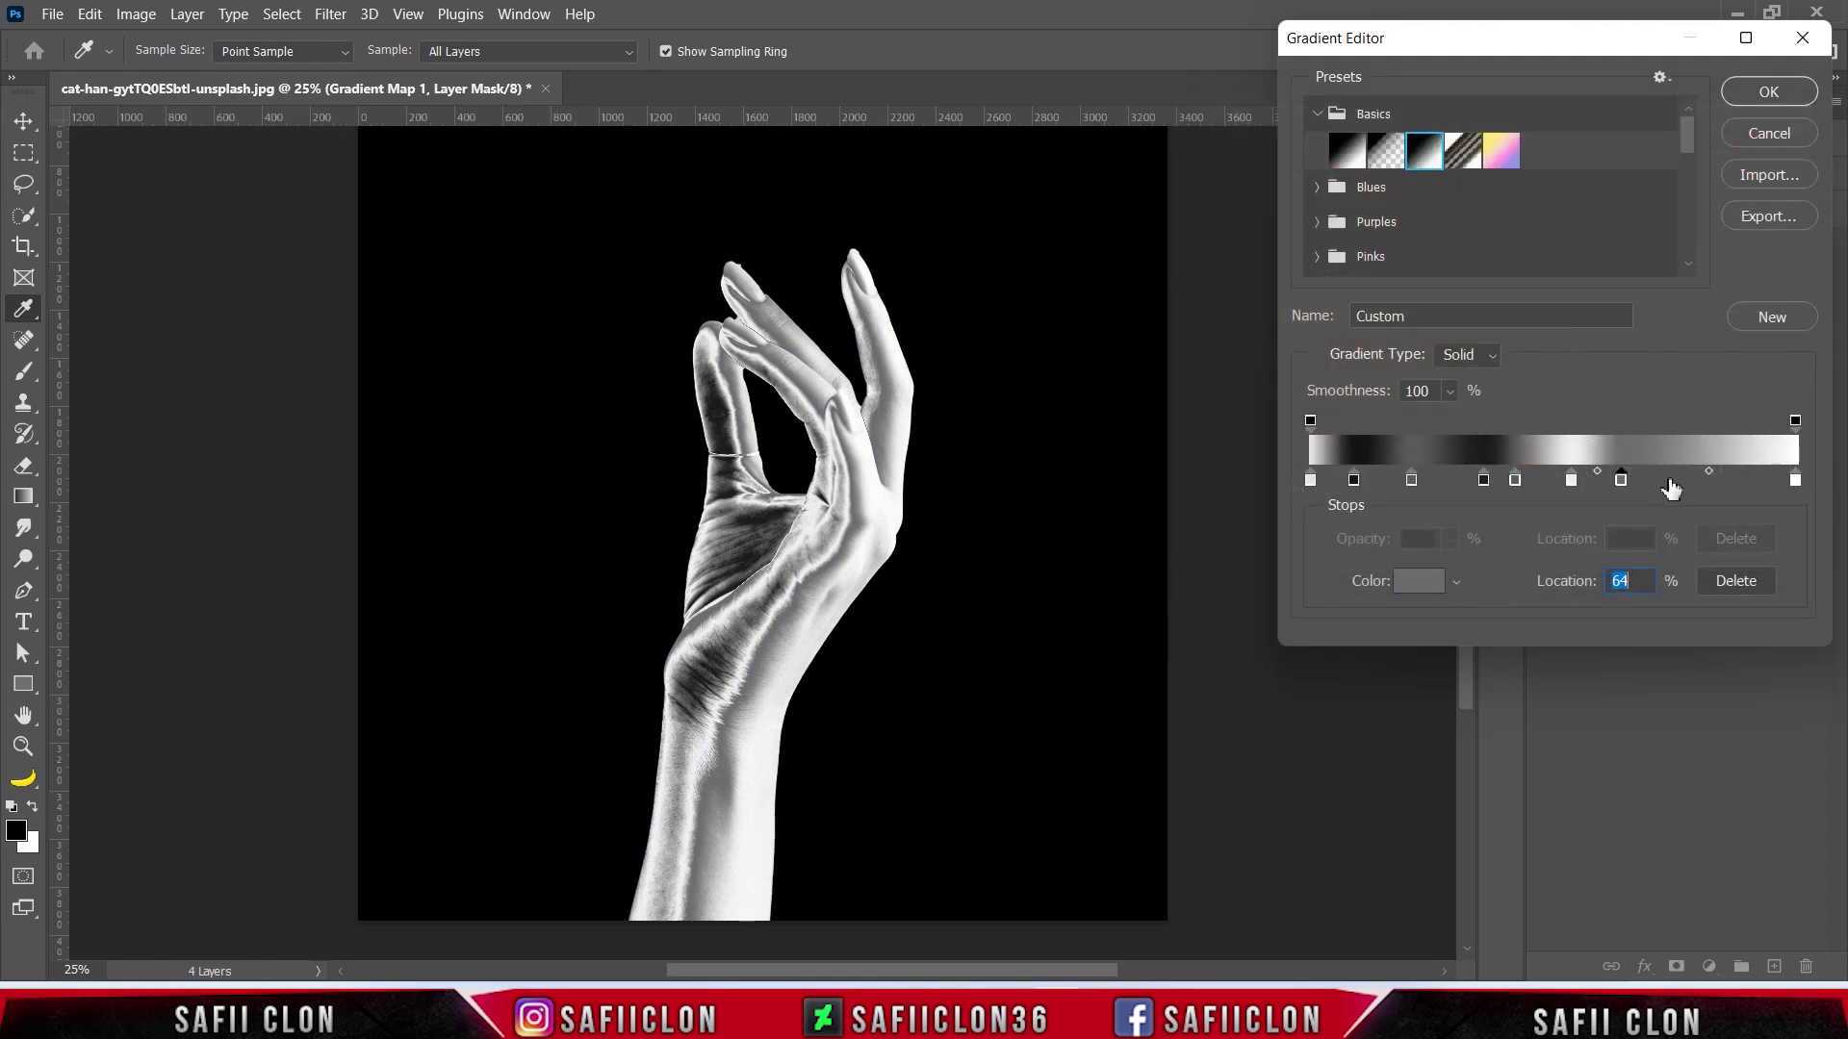
Add a gradient colour stop at 77% and set its colour to 222222
left_click(1682, 483)
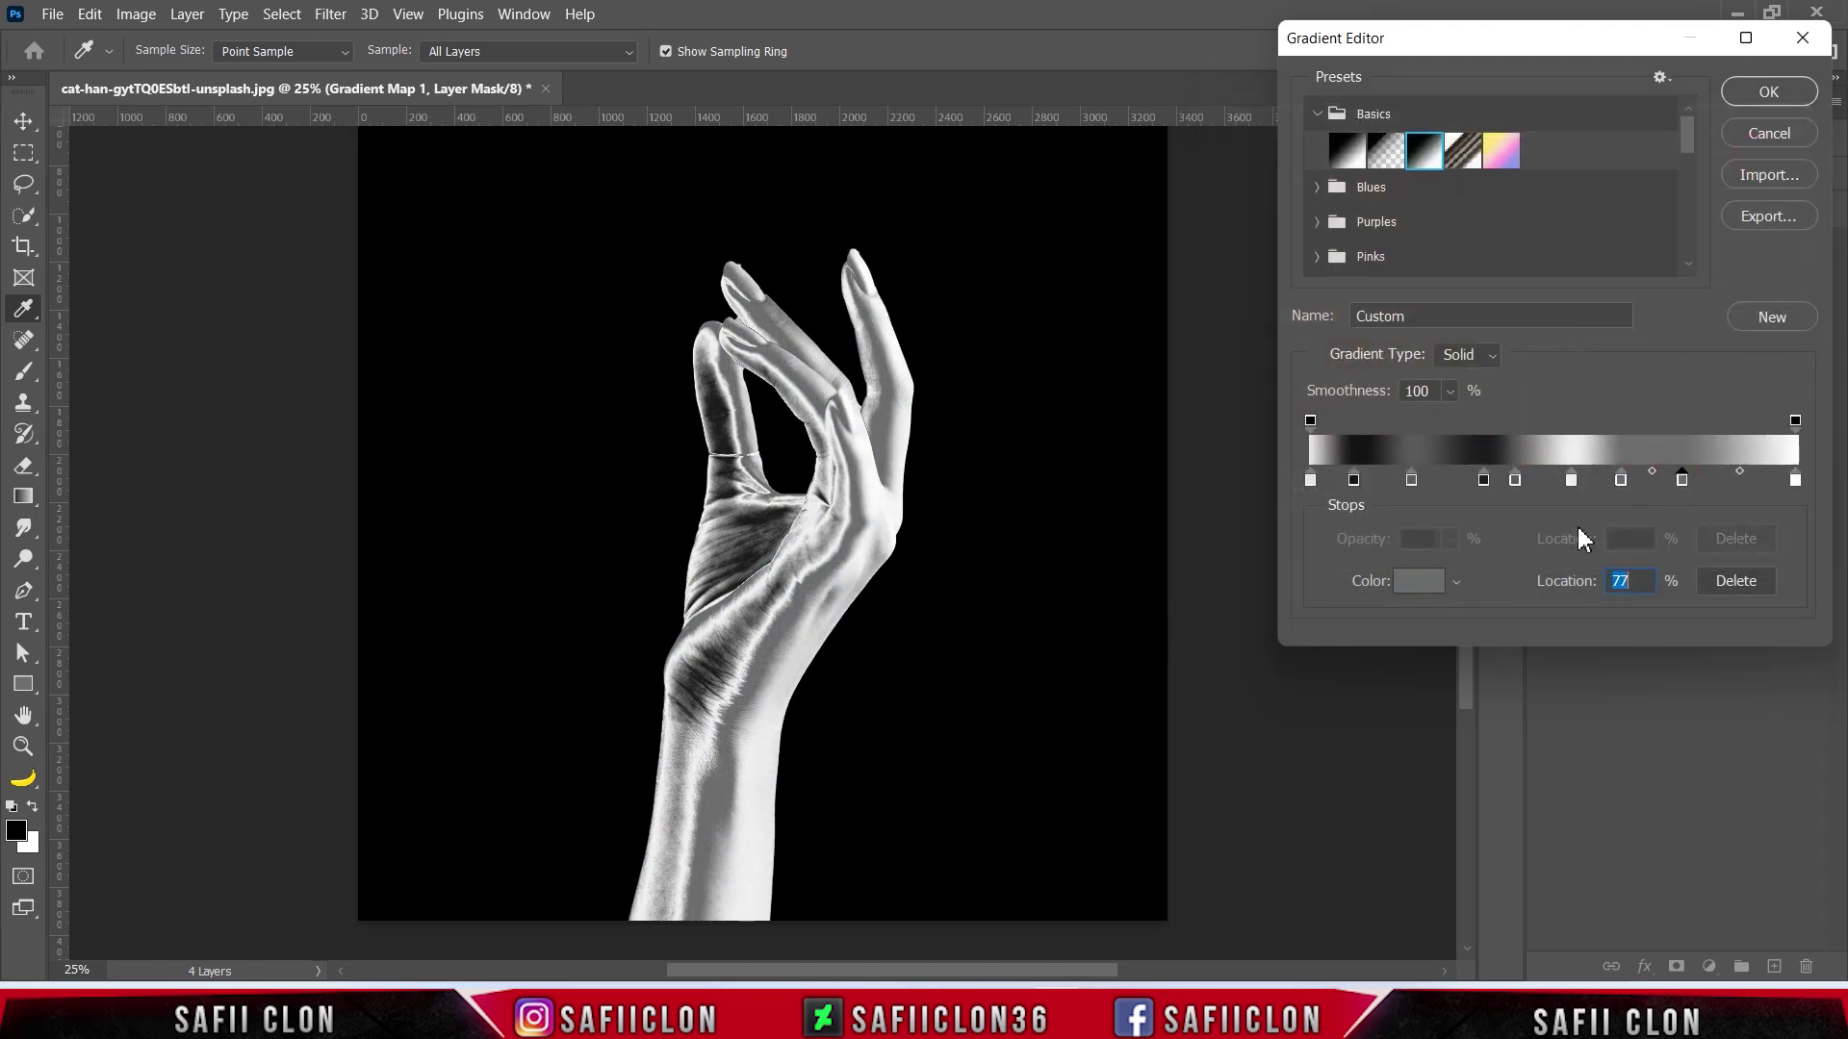
left_click(1423, 582)
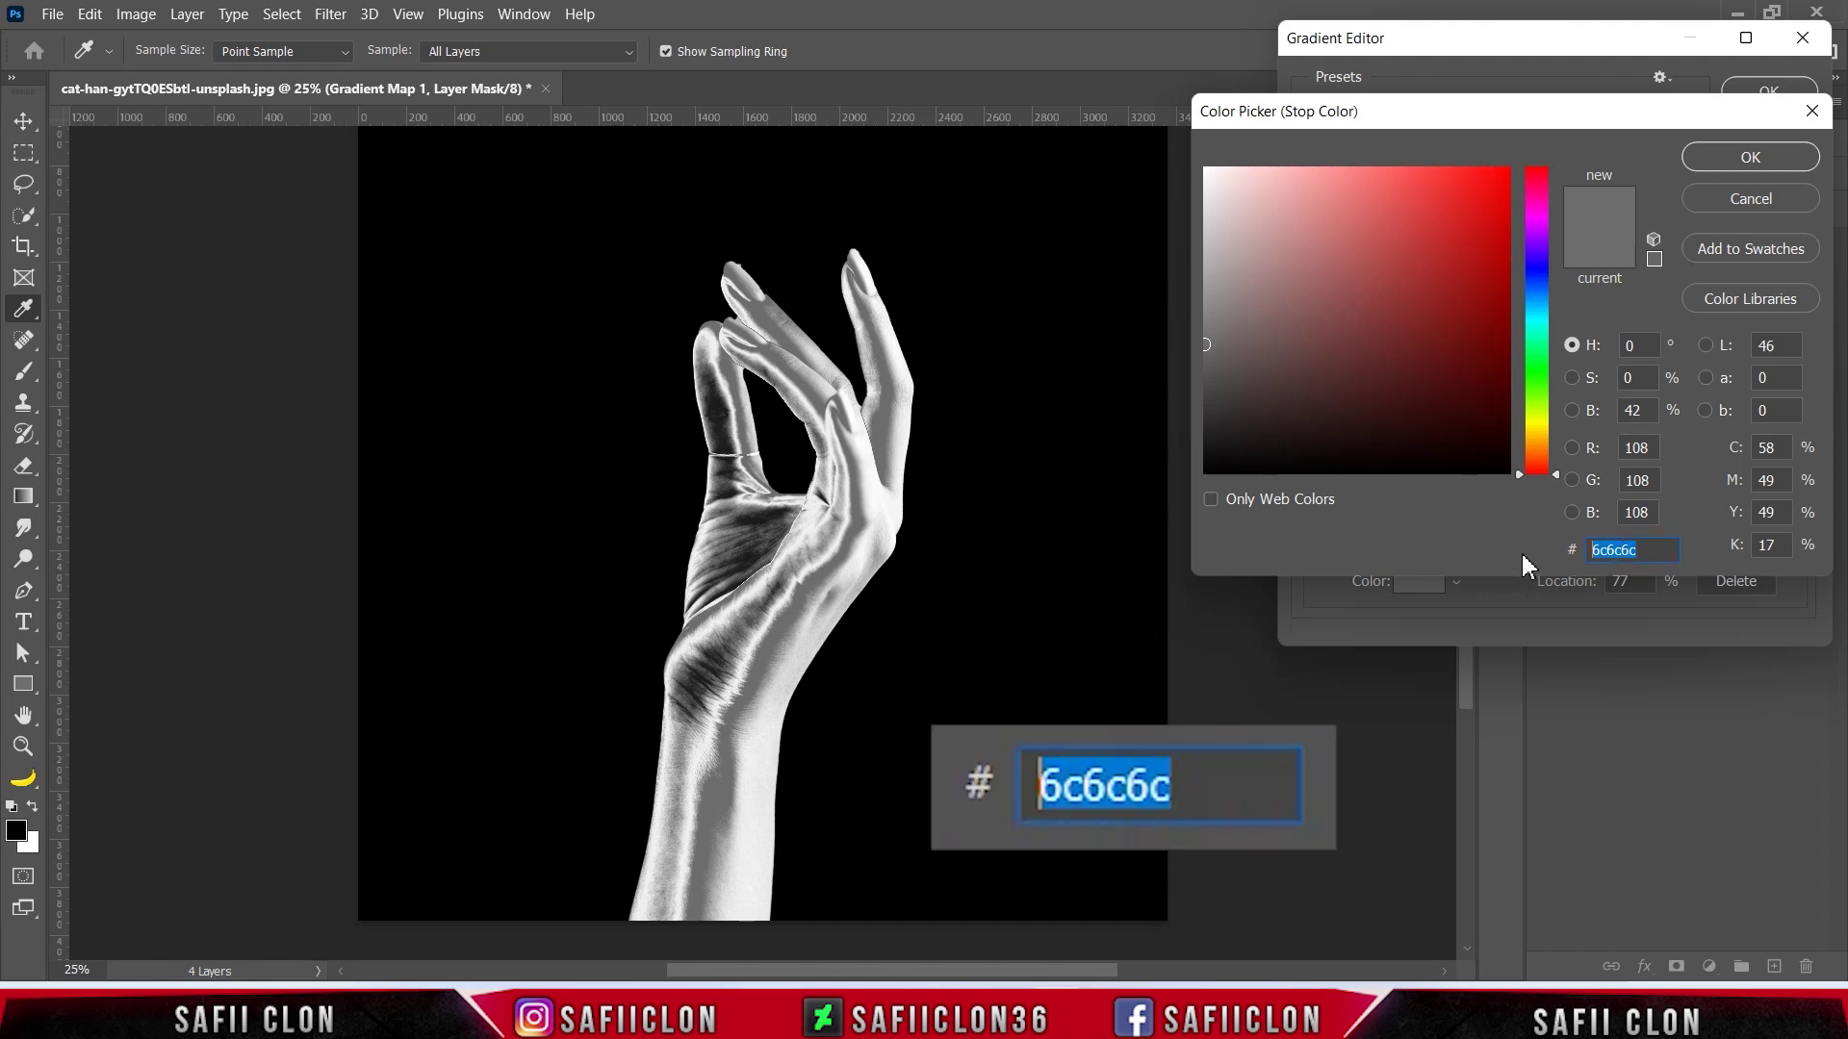
type("222222")
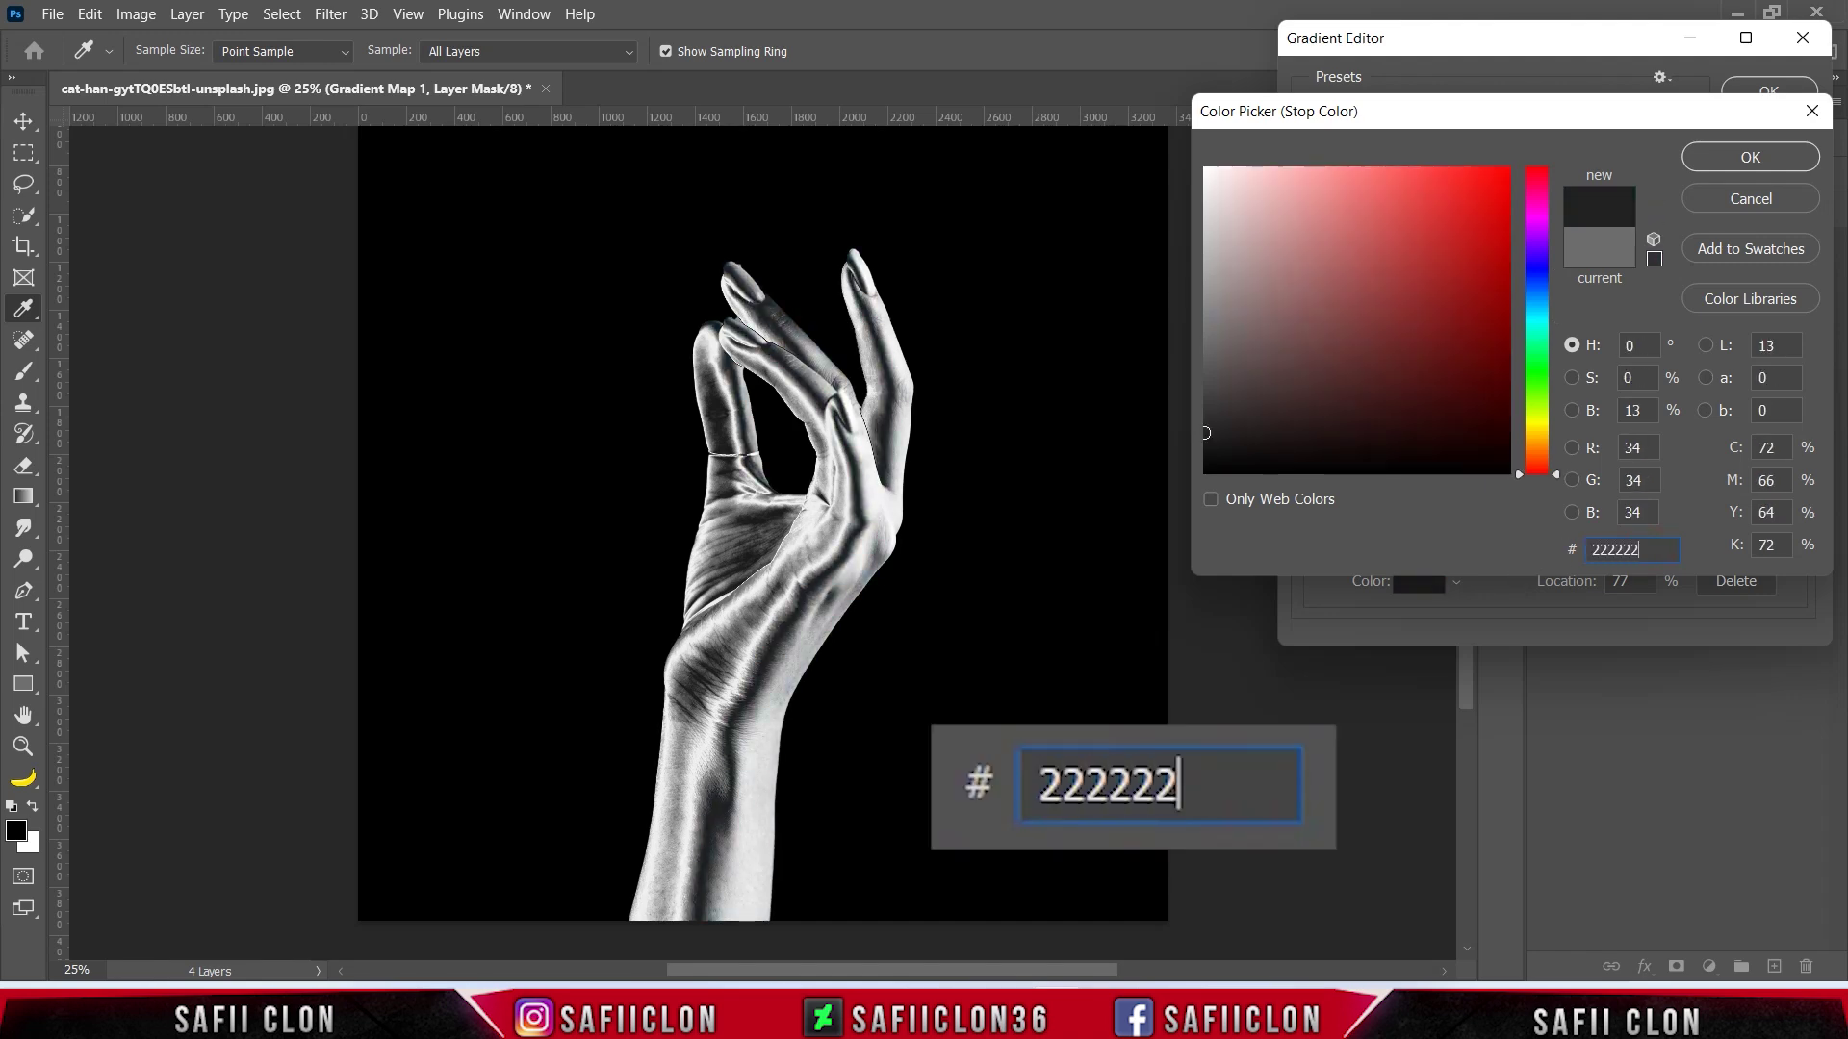
double_click(1650, 562)
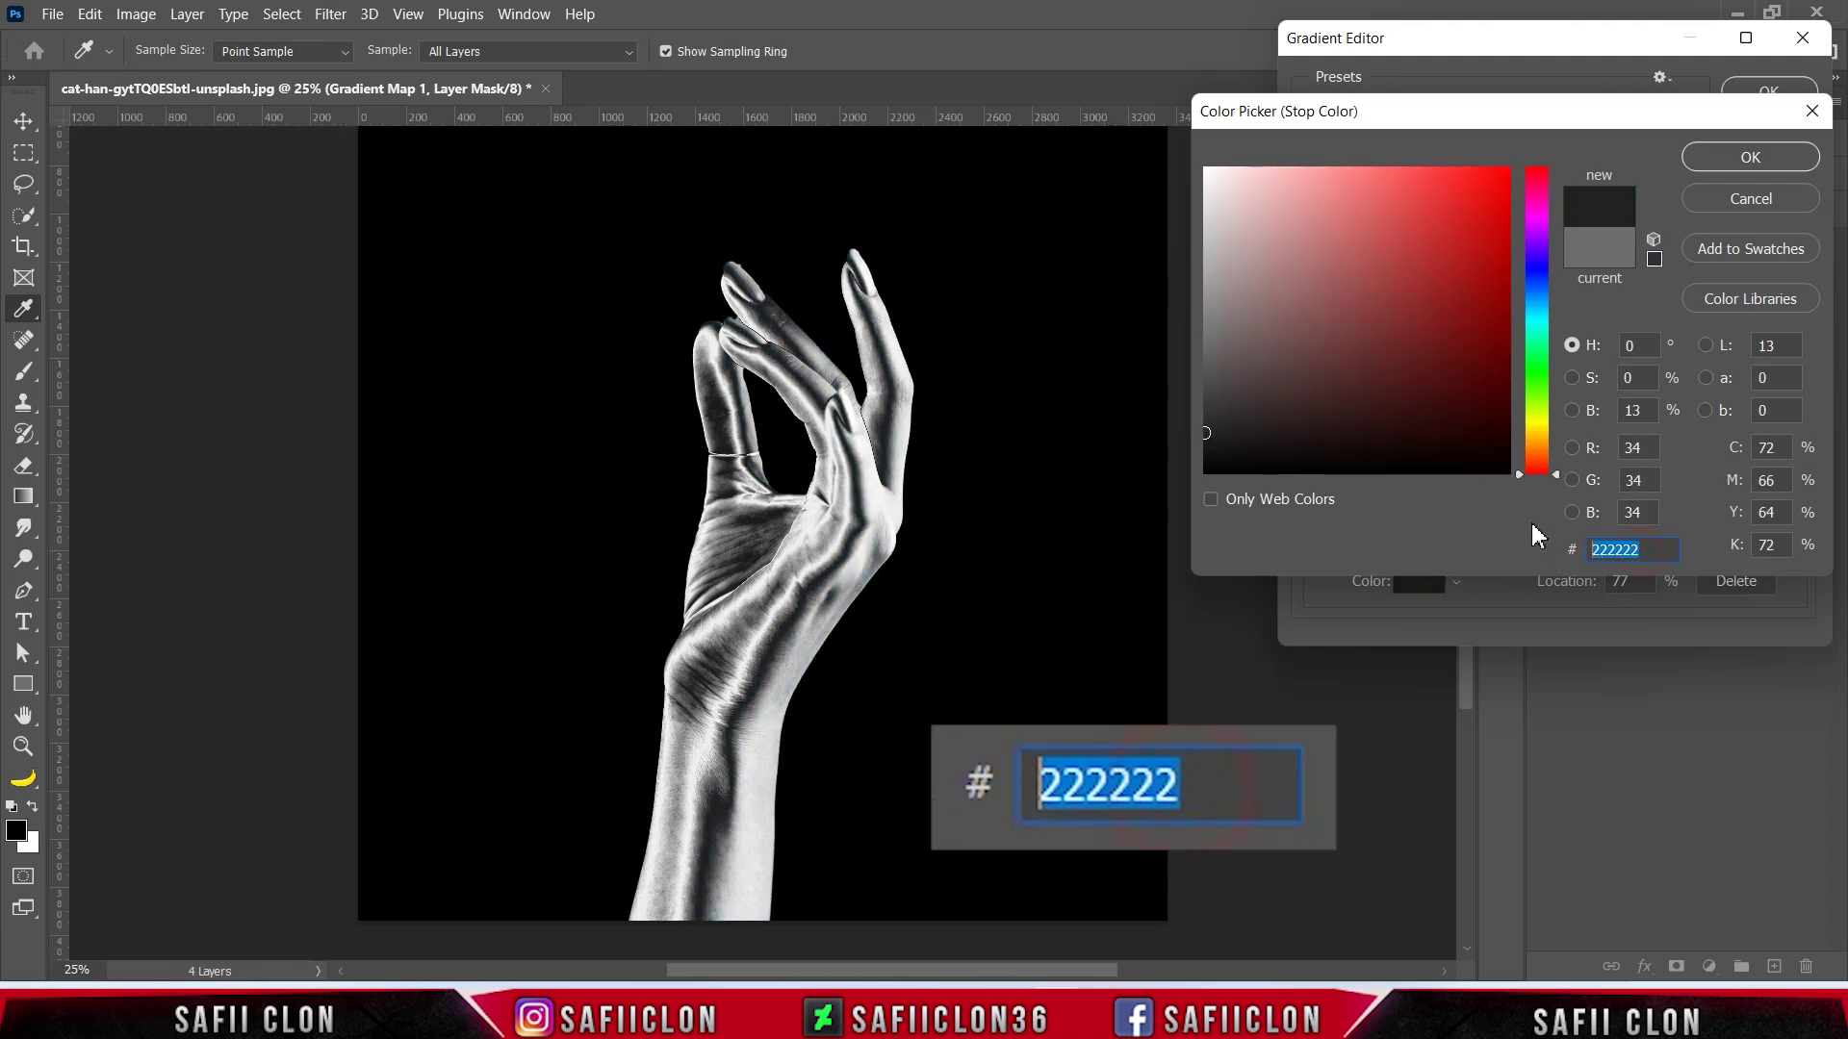
left_click(1731, 158)
Add a gradient colour stop at 90% and set its colour to ececec
left_click(1733, 481)
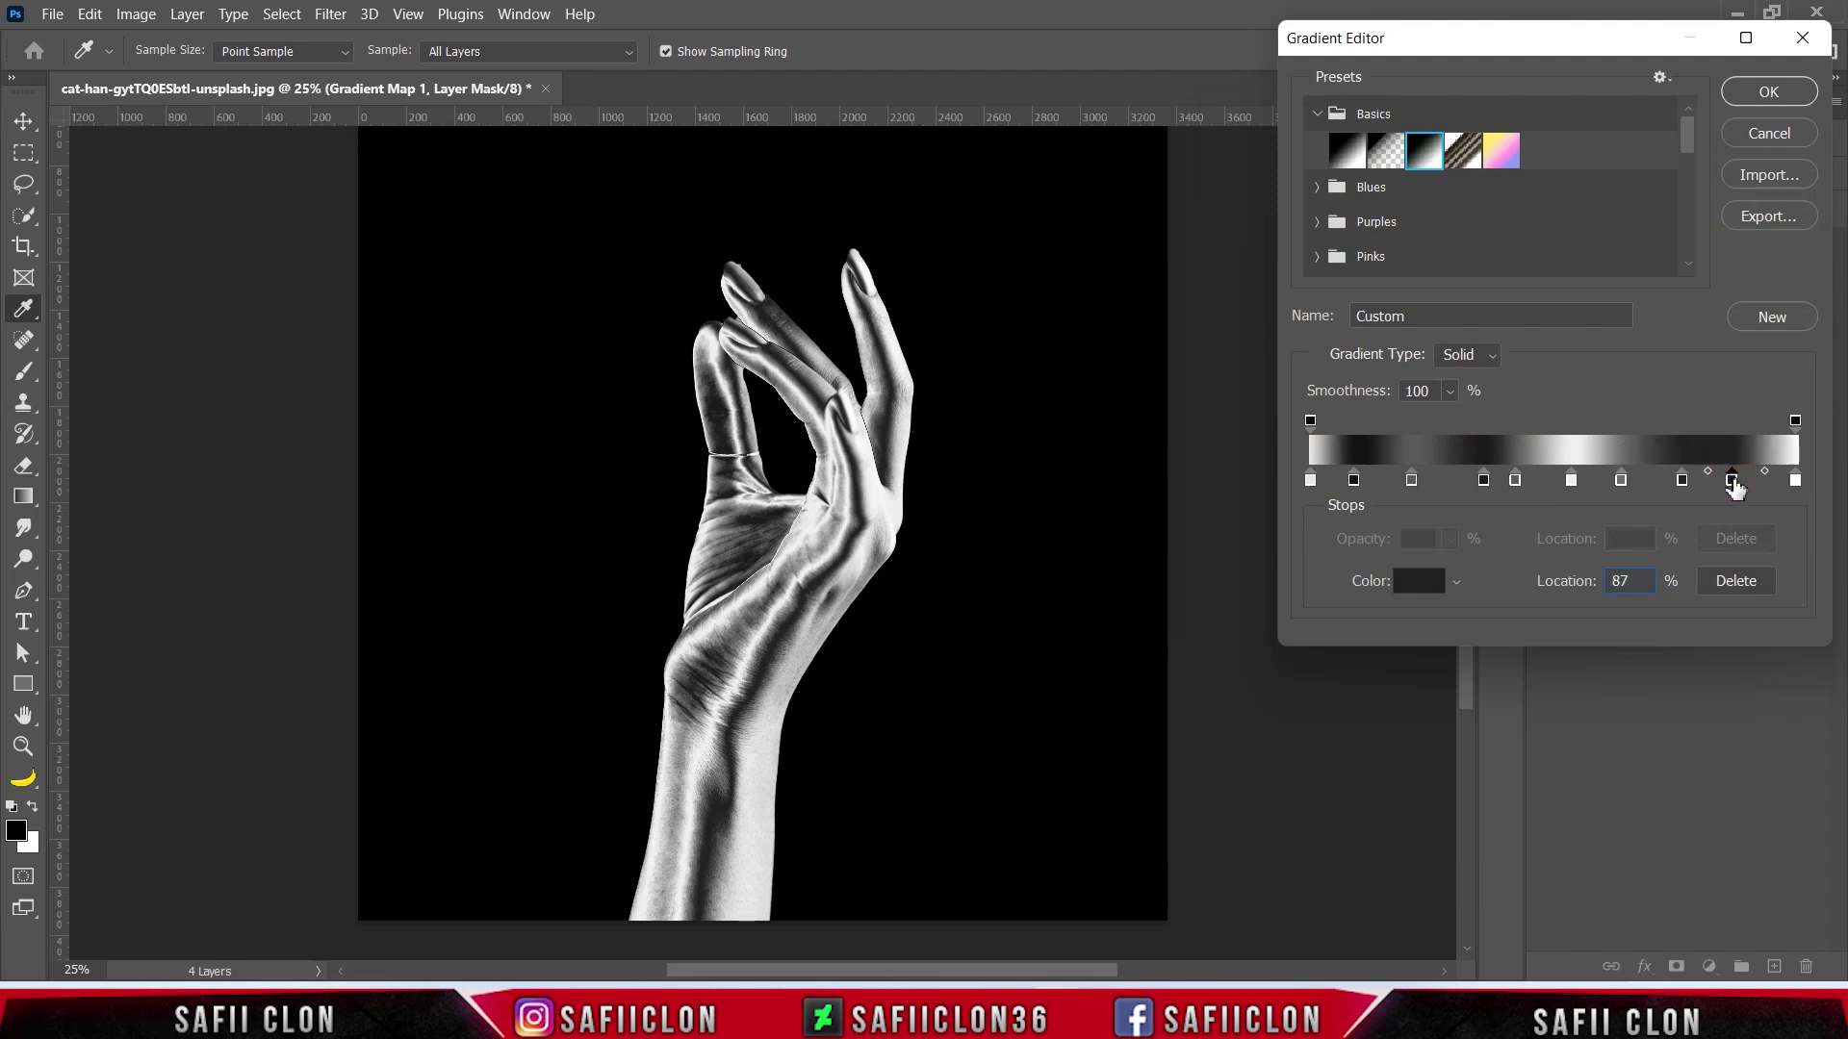
left_click_drag(1733, 488, 1748, 486)
left_click(1428, 583)
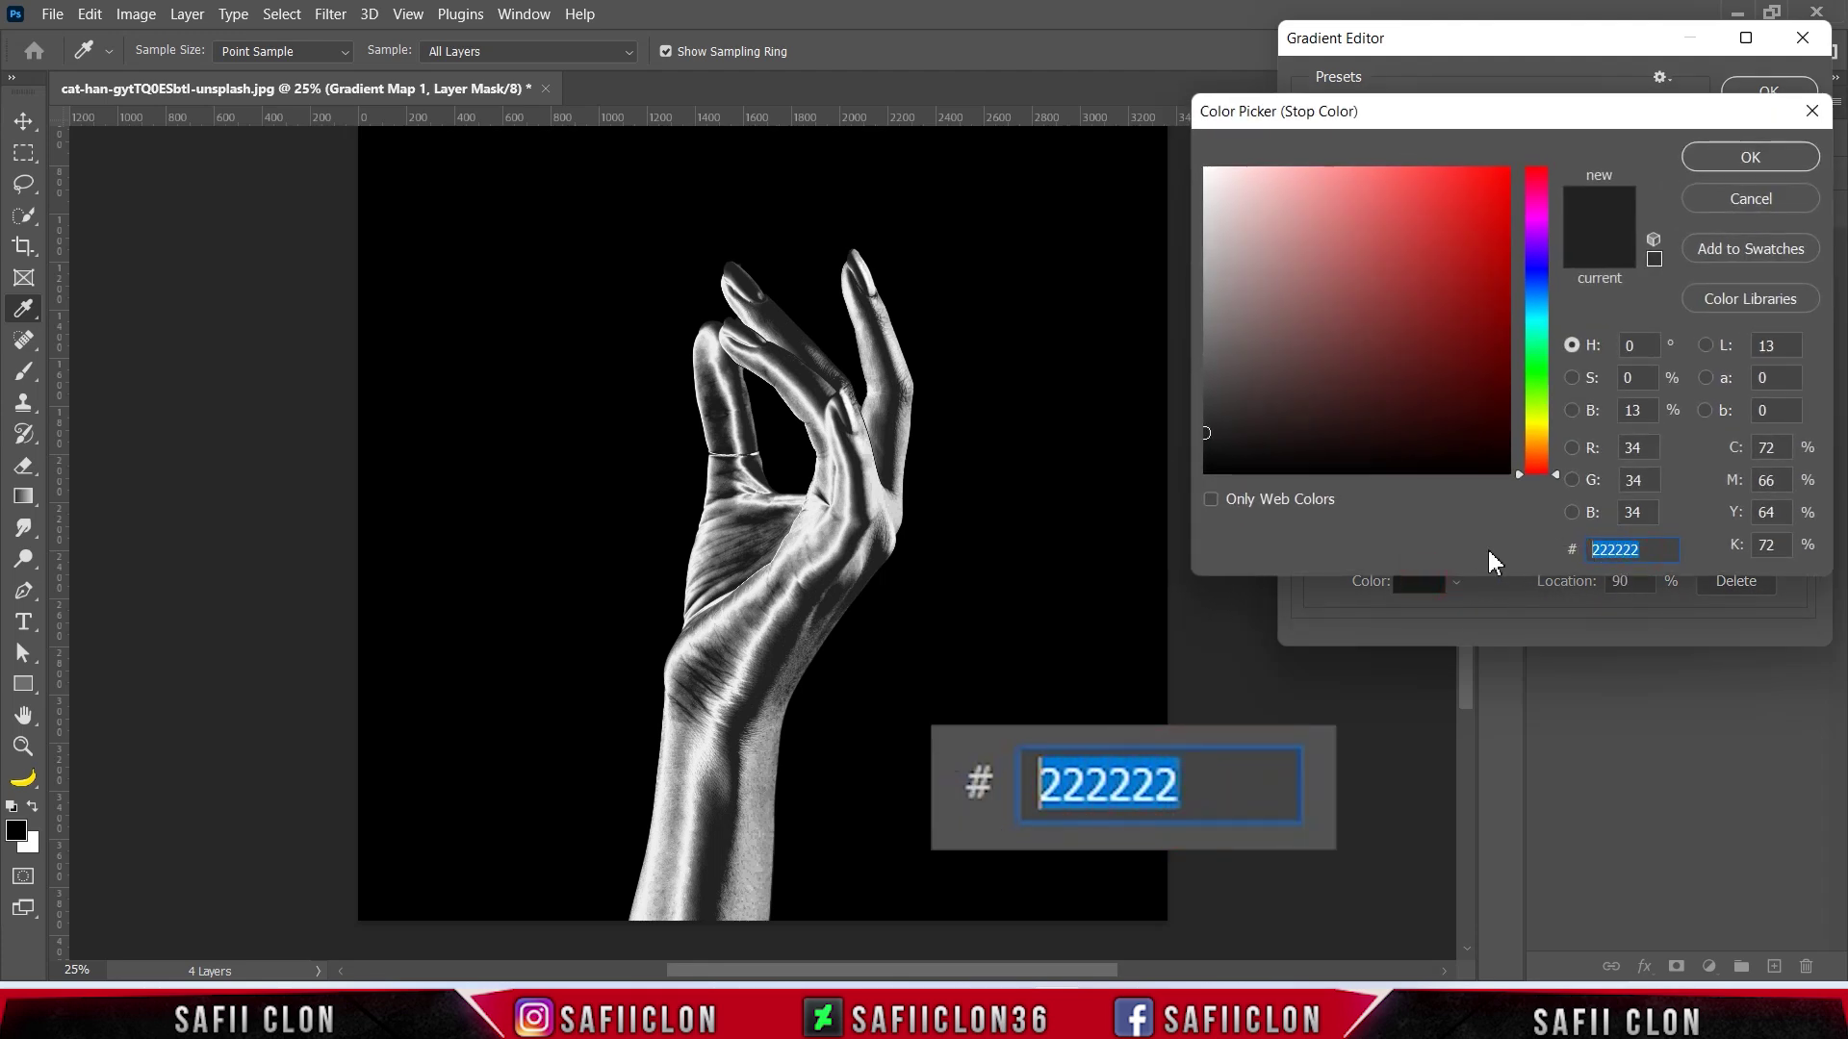
type("ececec")
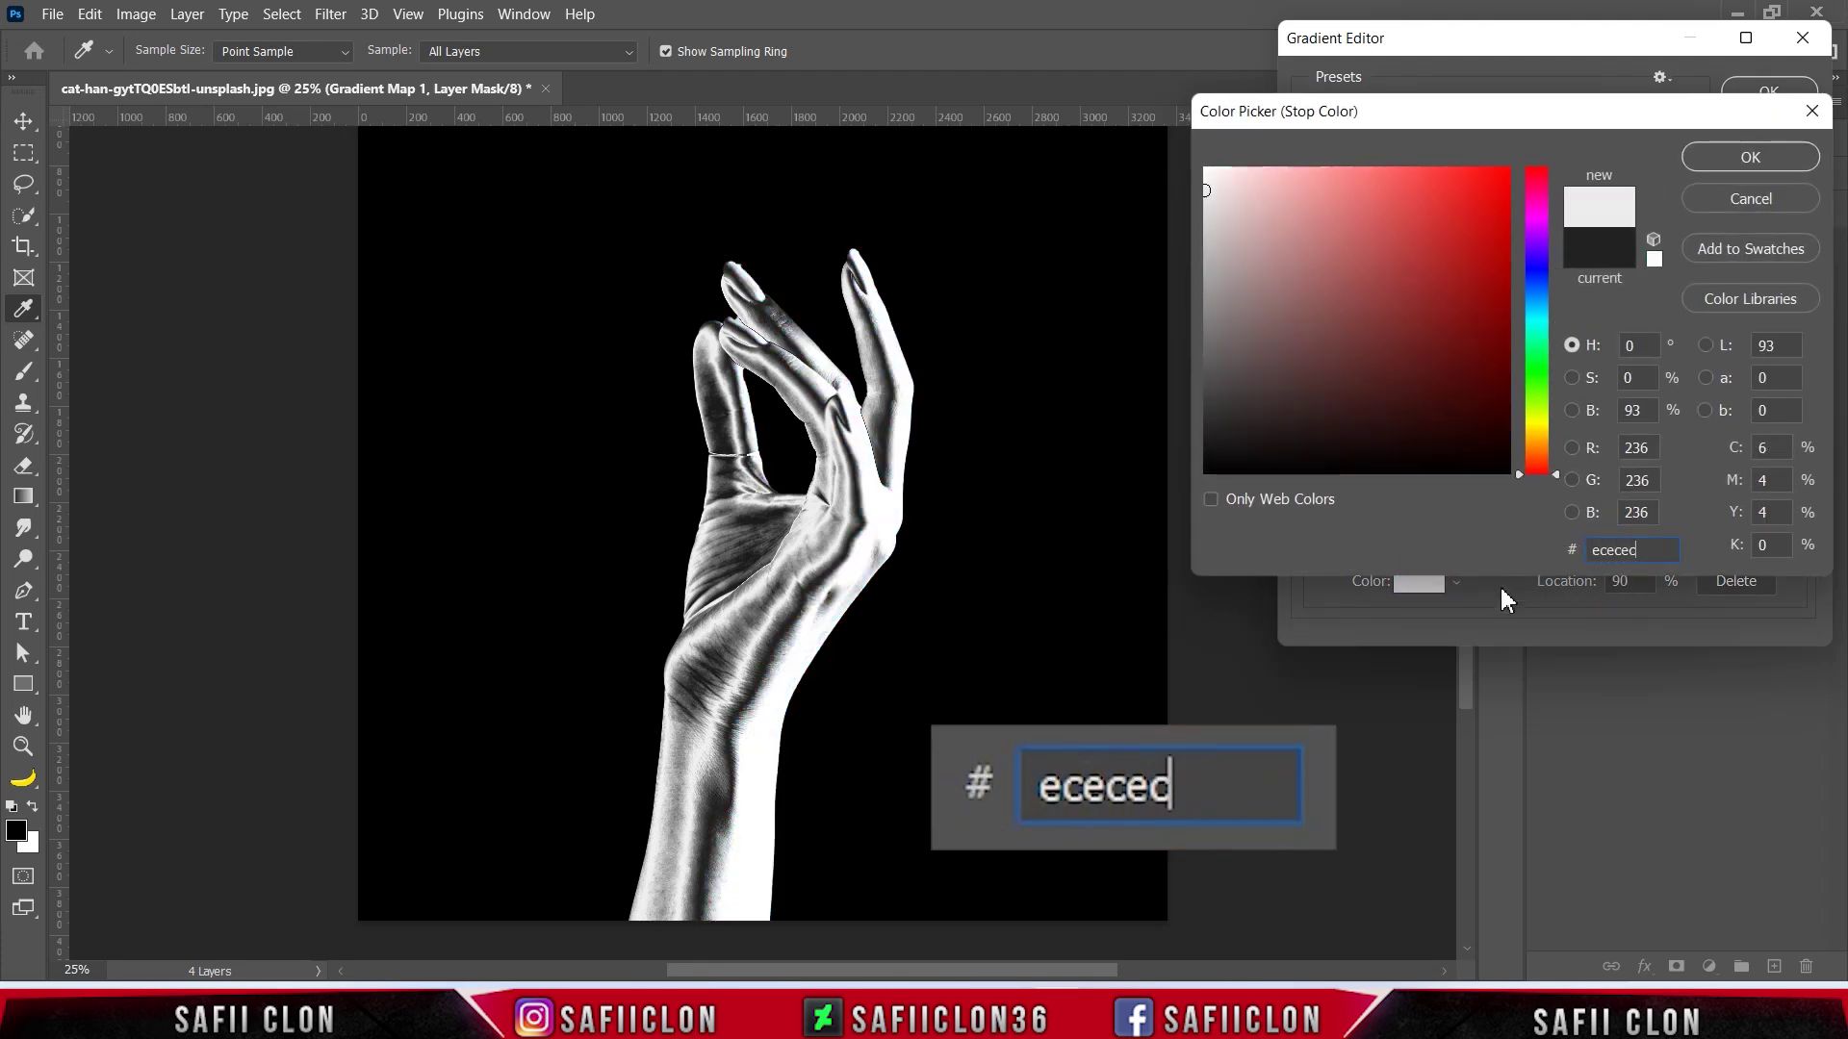
left_click(1727, 159)
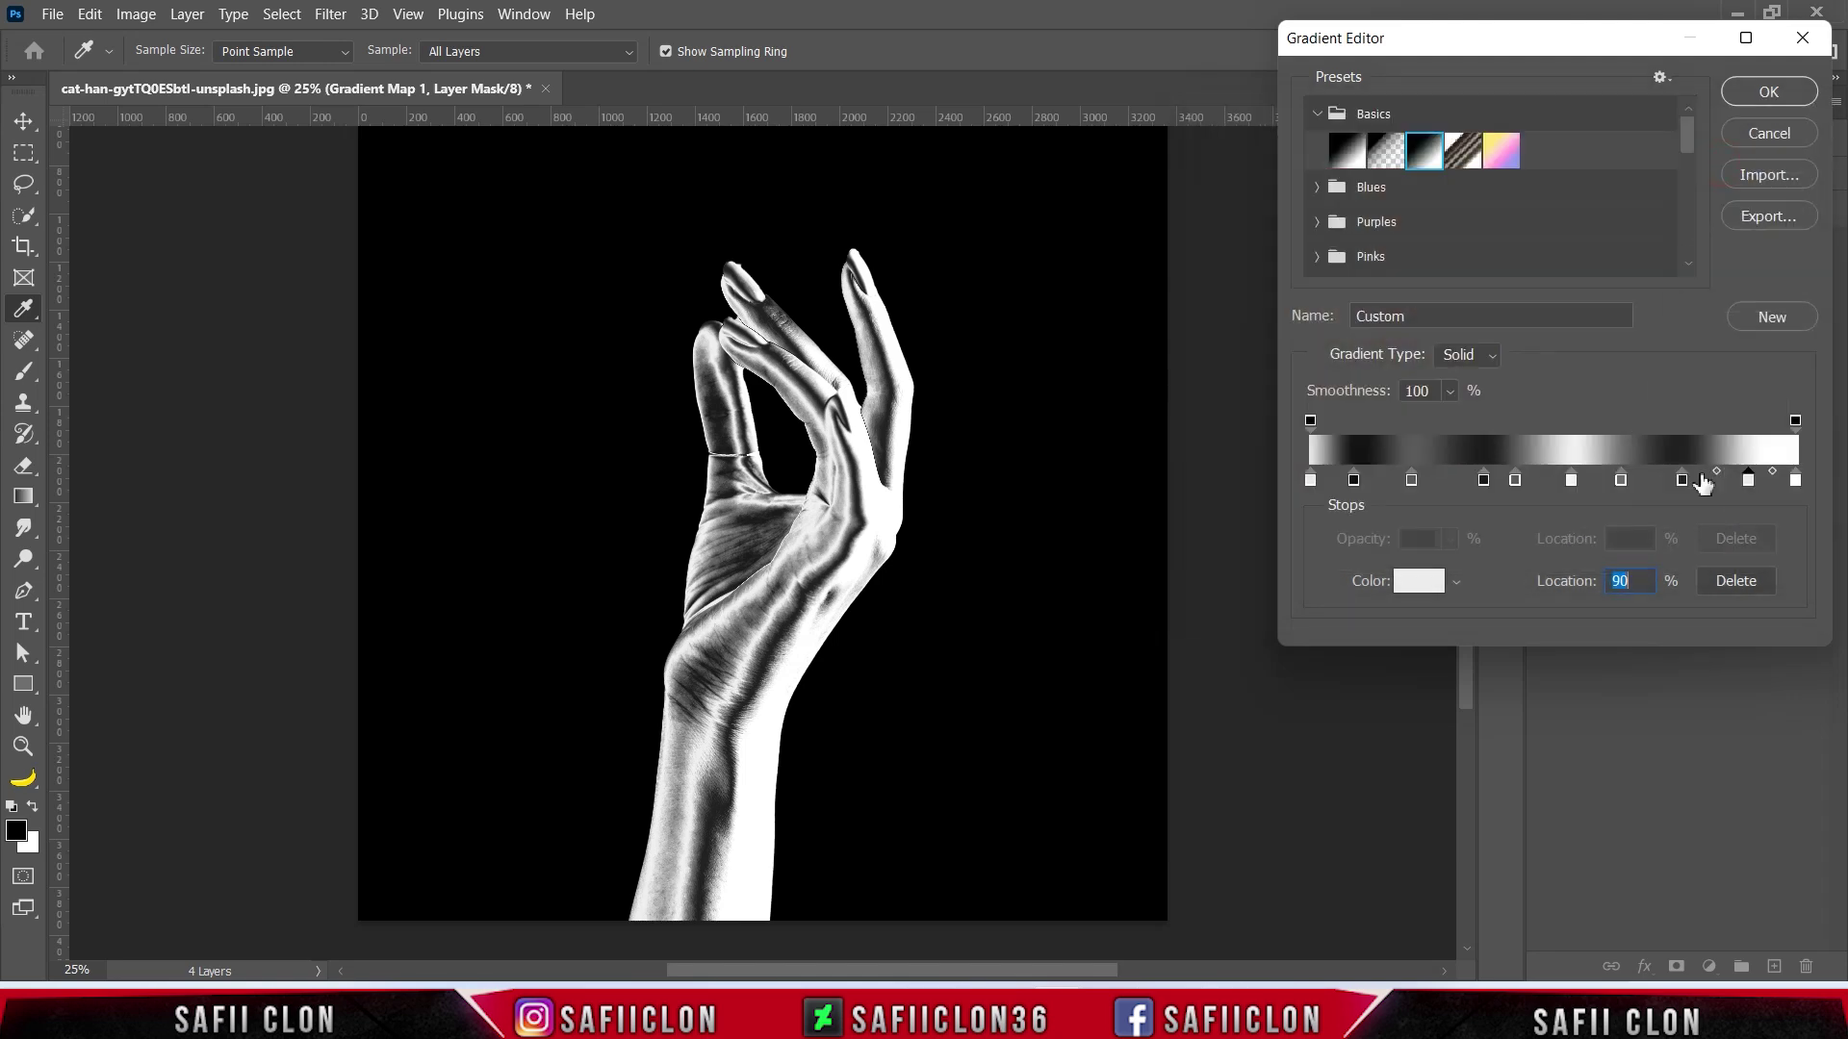
Set the colour of the gradient's end stop at 100% to 696969 and apply the finished gradient
left_click(1797, 482)
left_click(1420, 582)
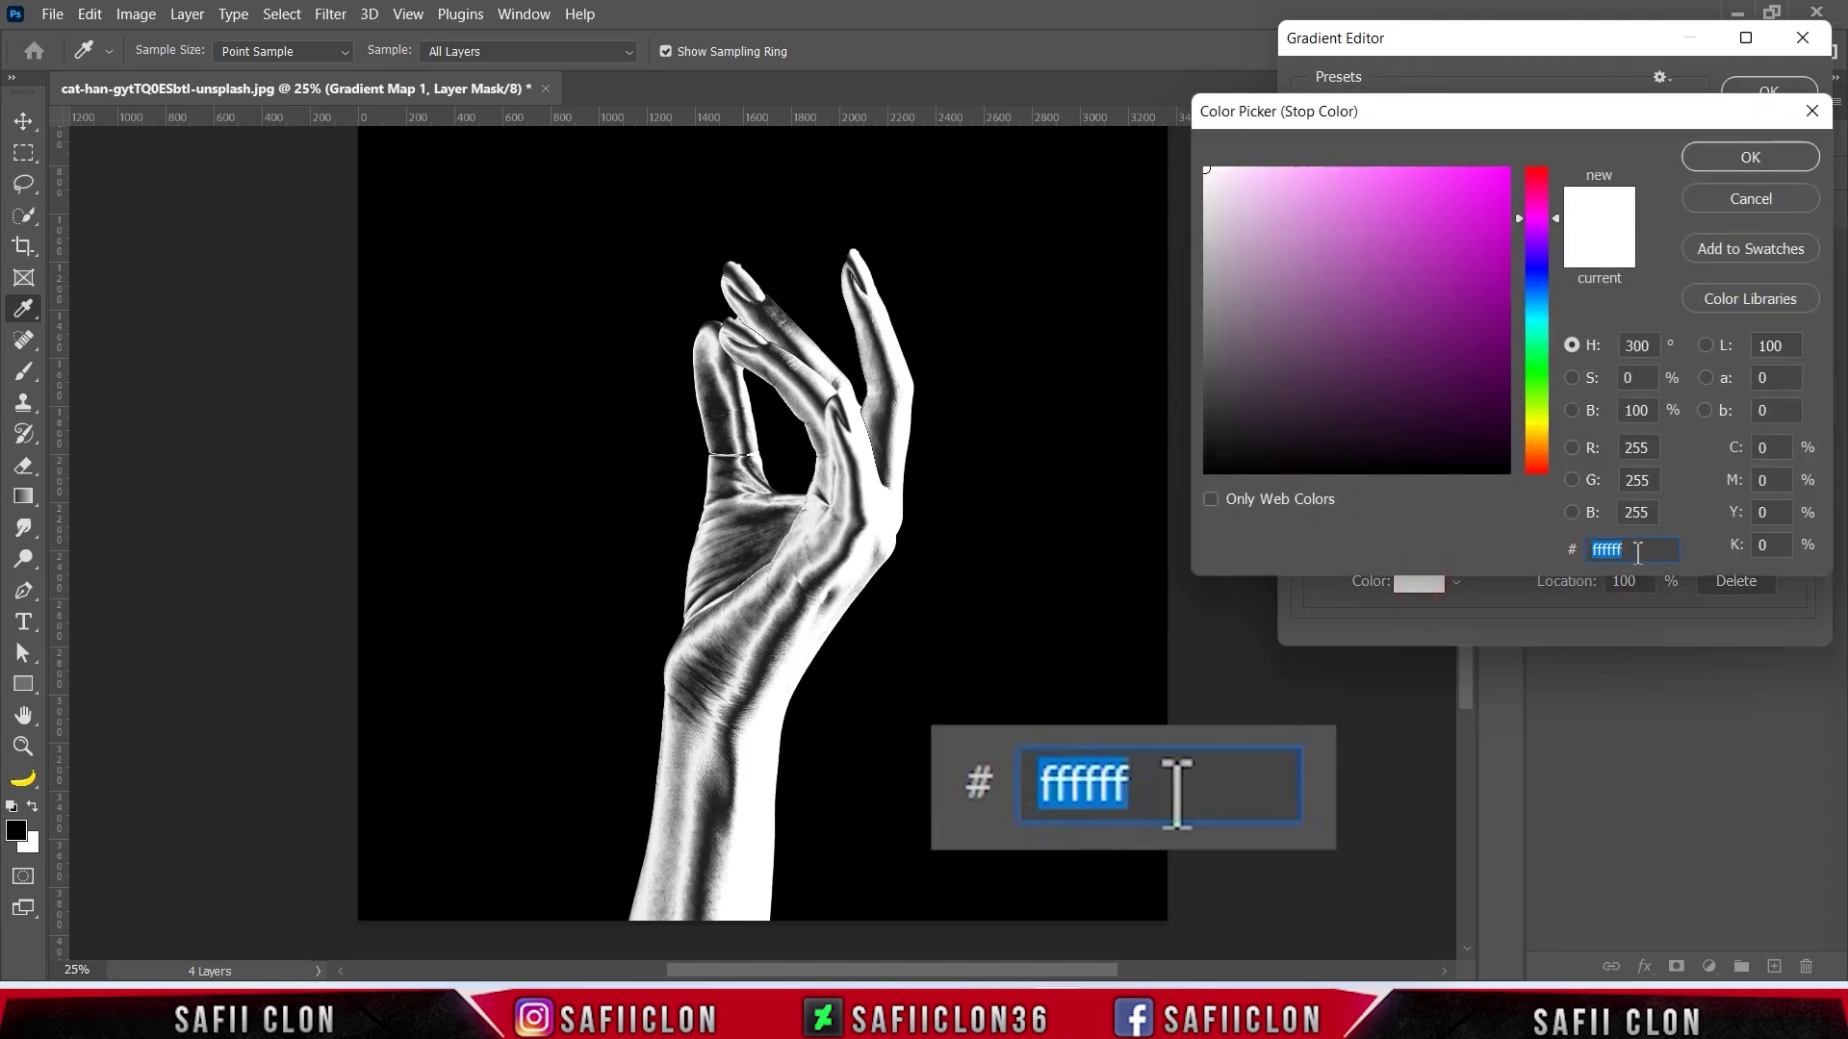
type("69")
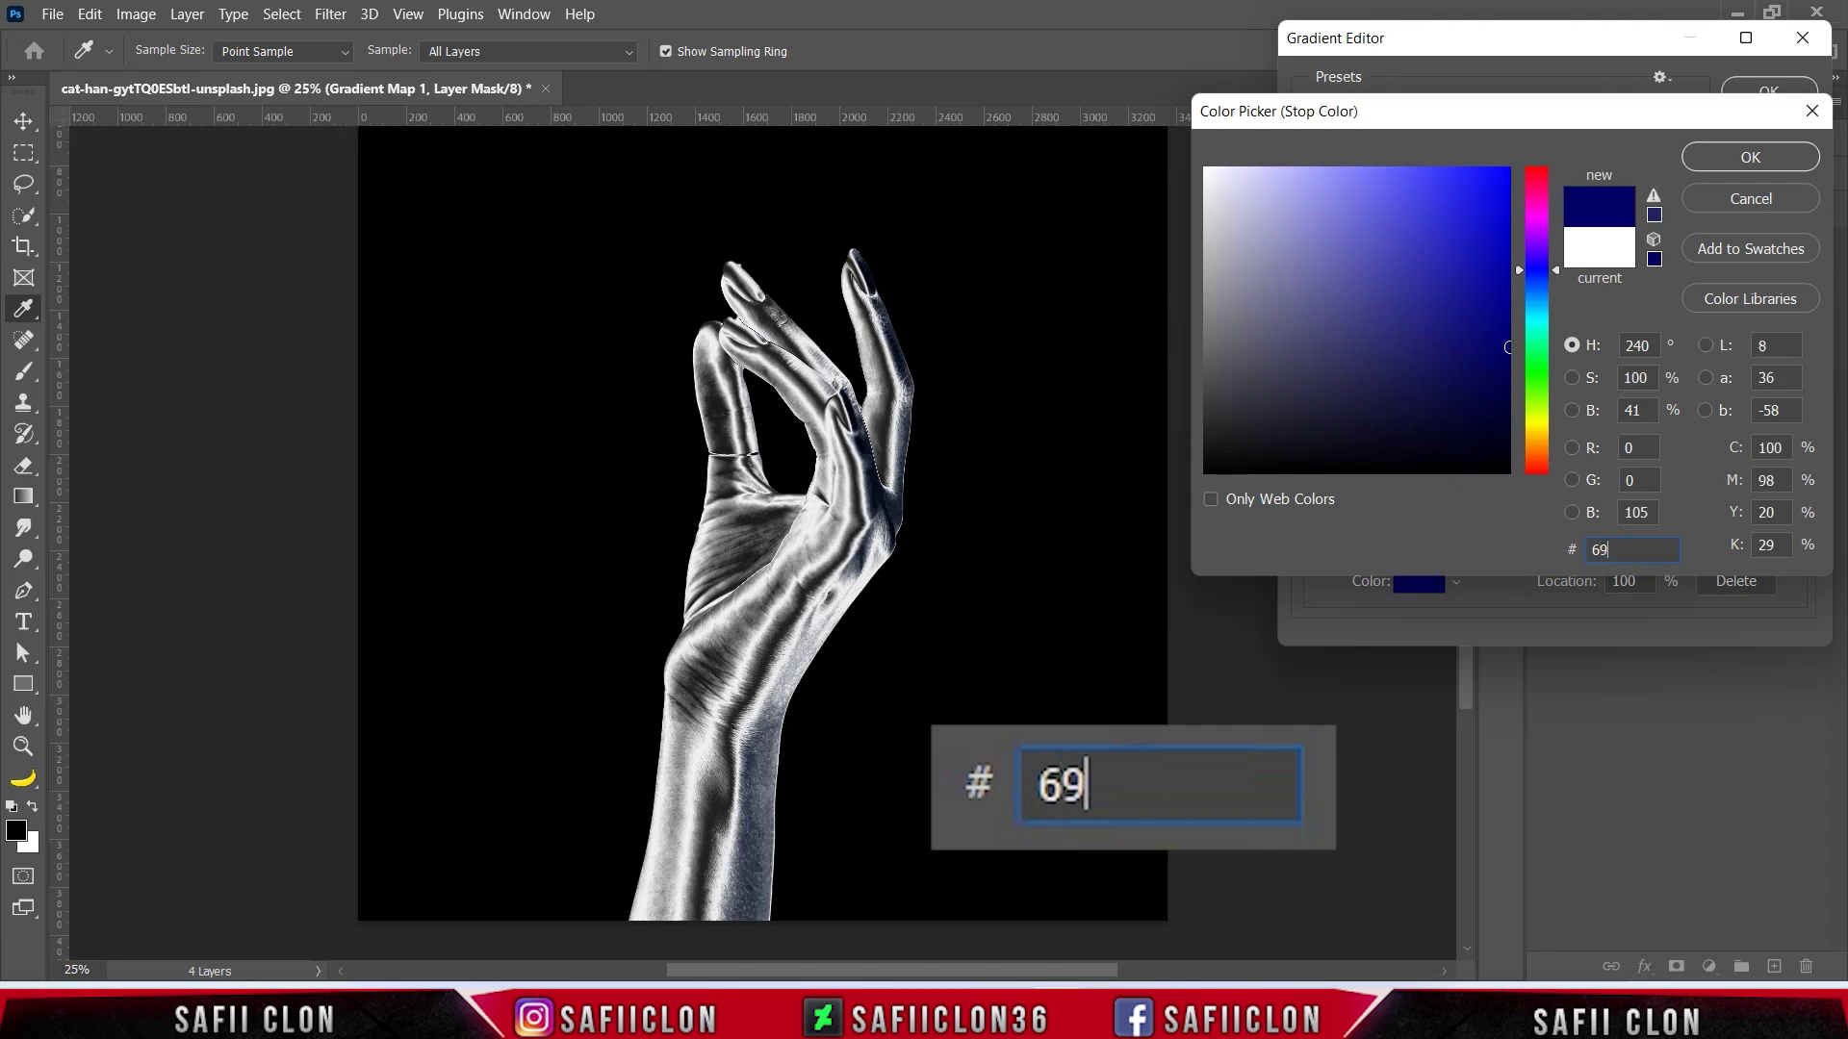
type("6969")
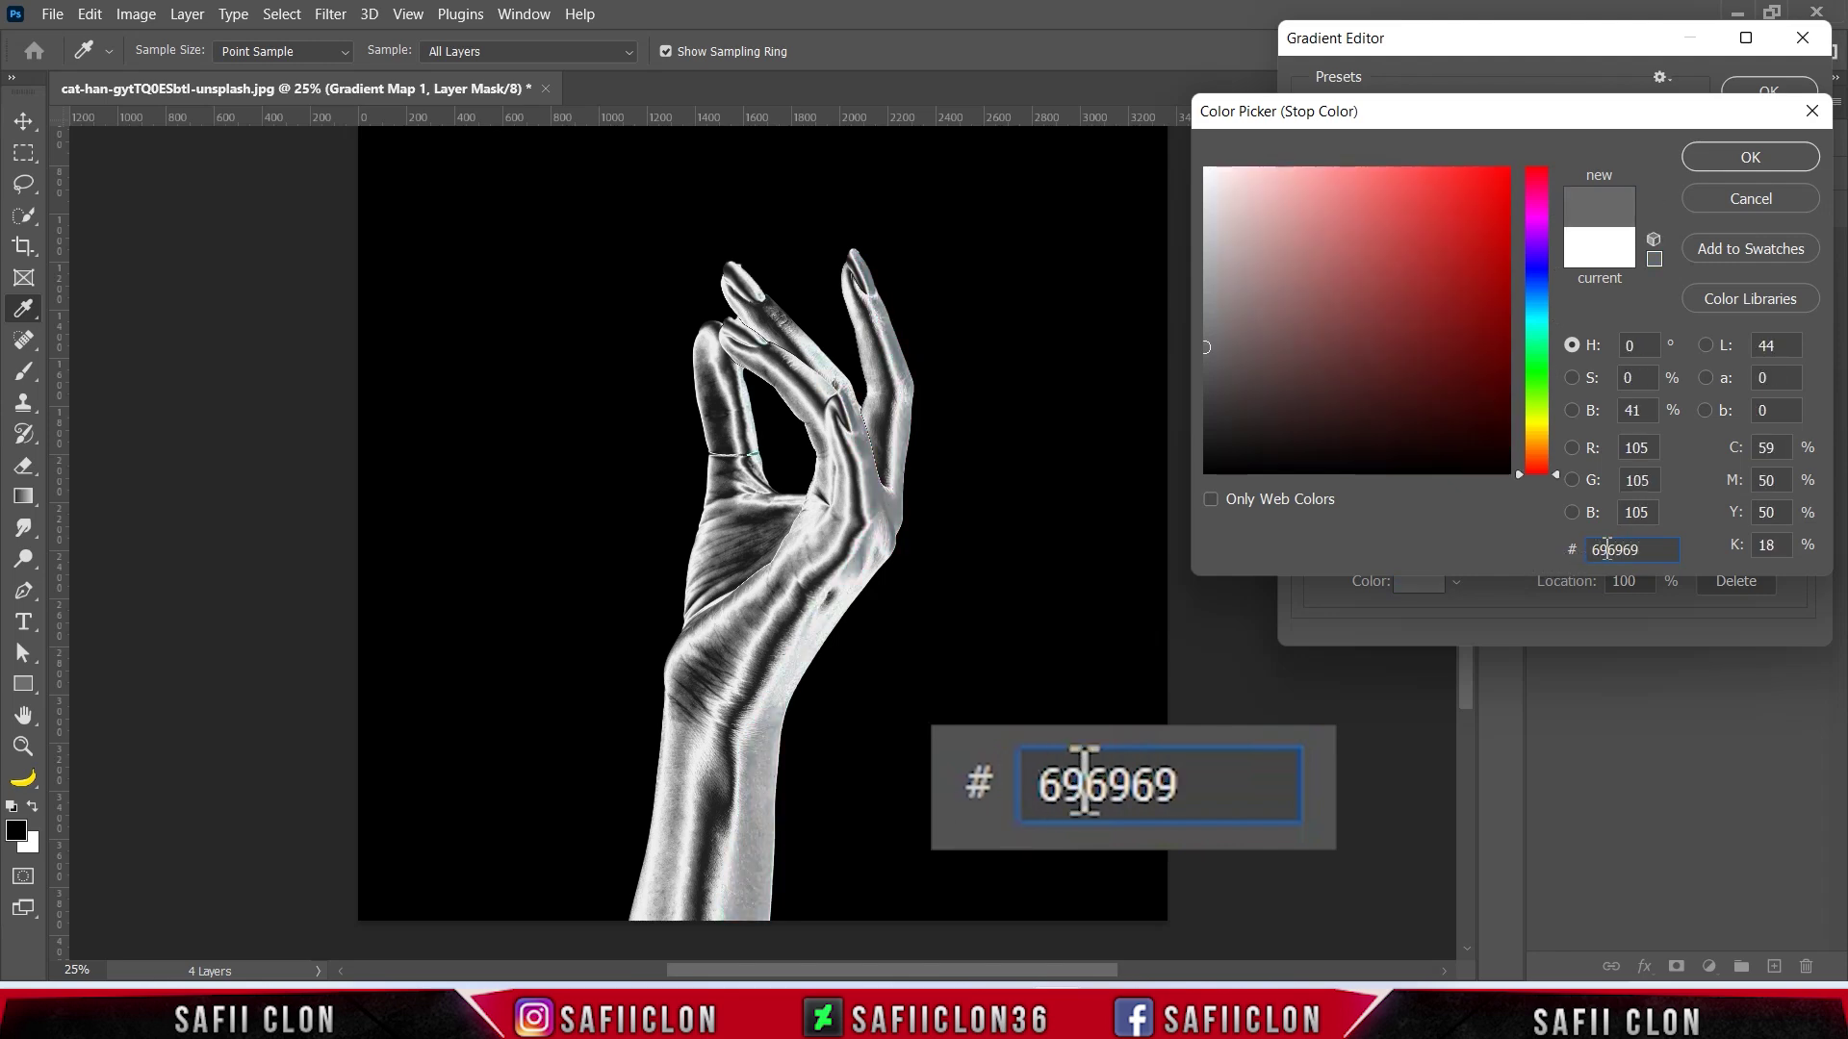
left_click(1731, 158)
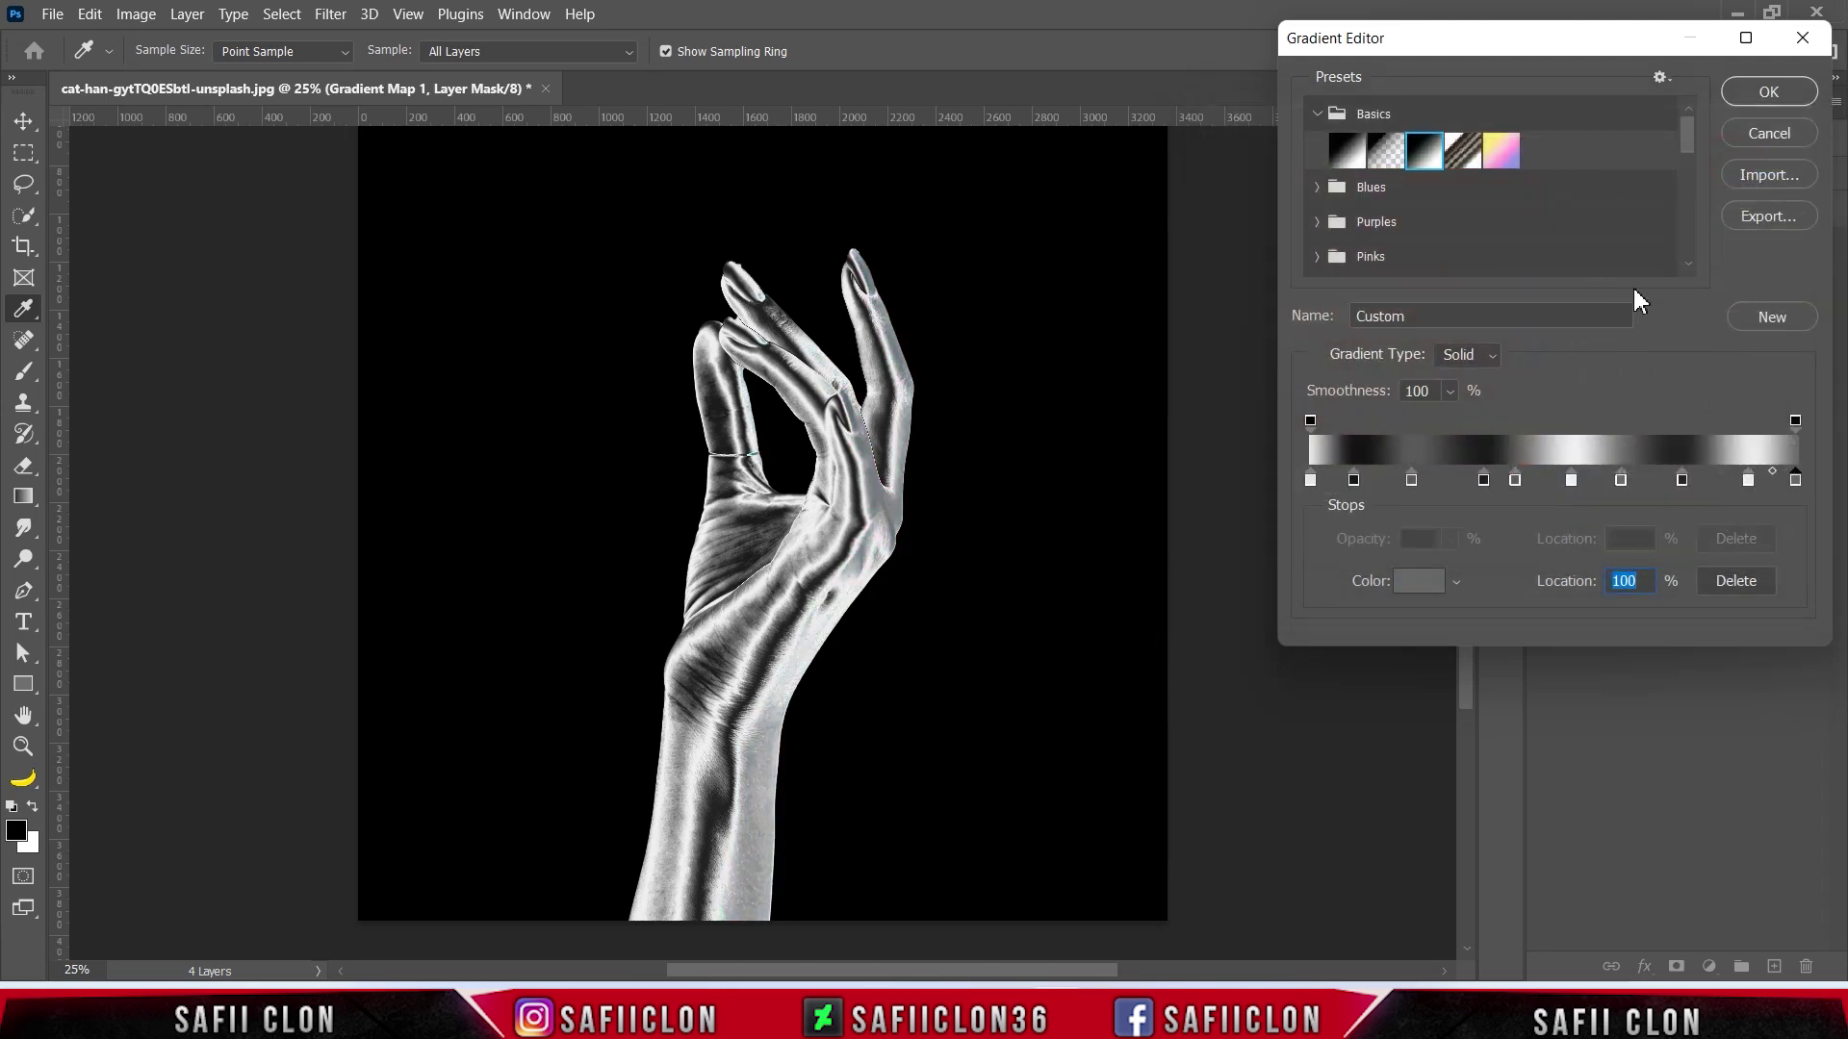
left_click(1750, 96)
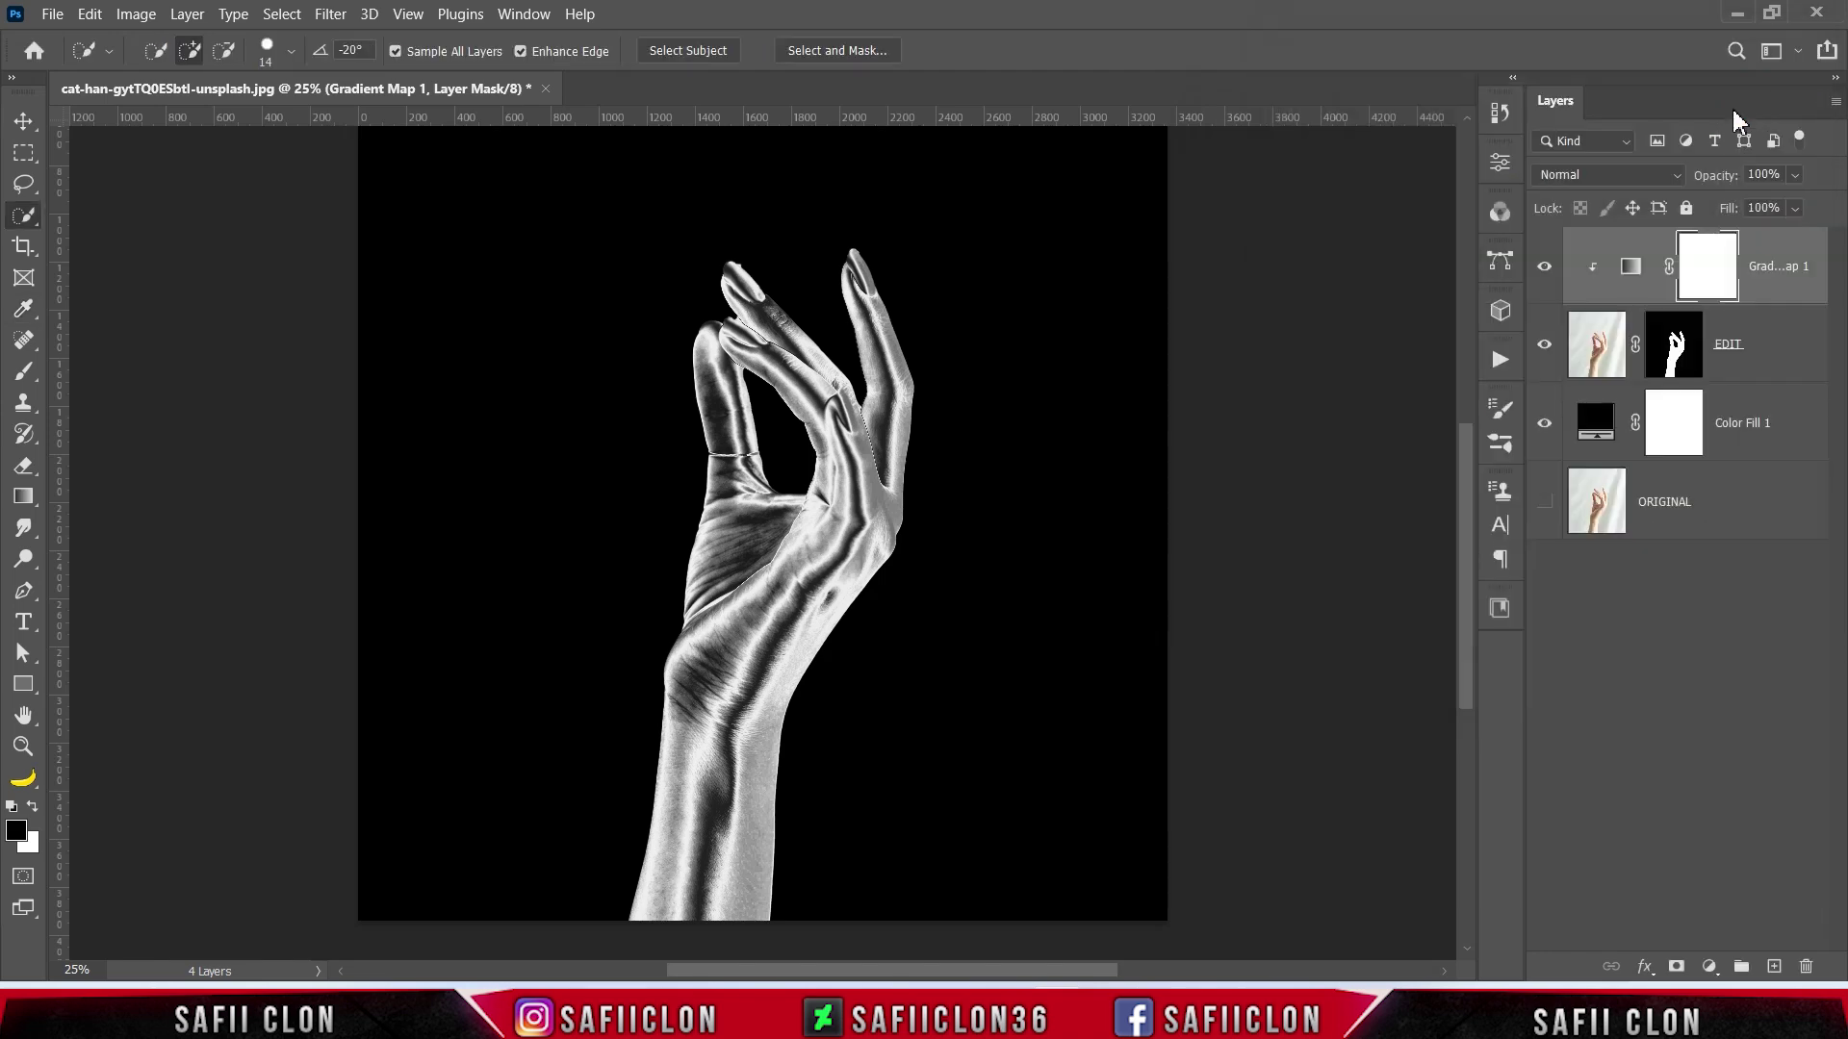
Reverse the gradient of the Gradient Map adjustment clipped to the EDIT layer
double_click(1628, 272)
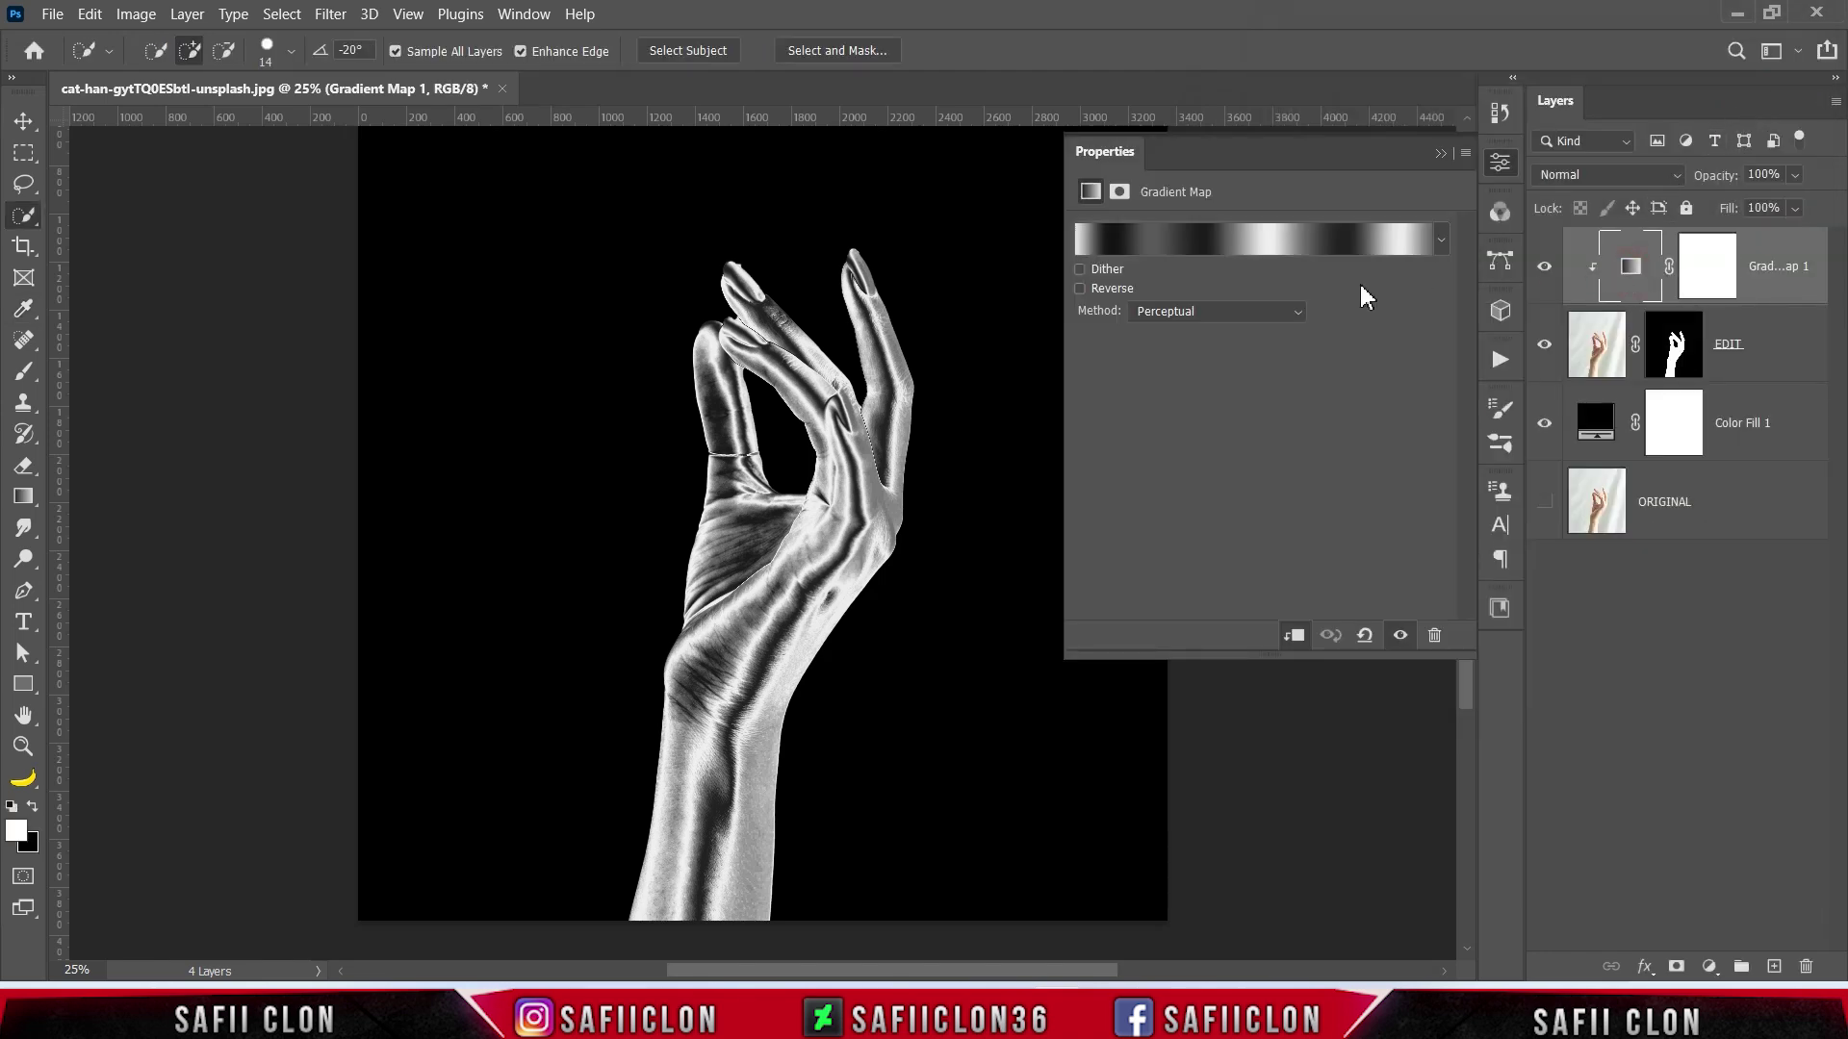
left_click(1081, 289)
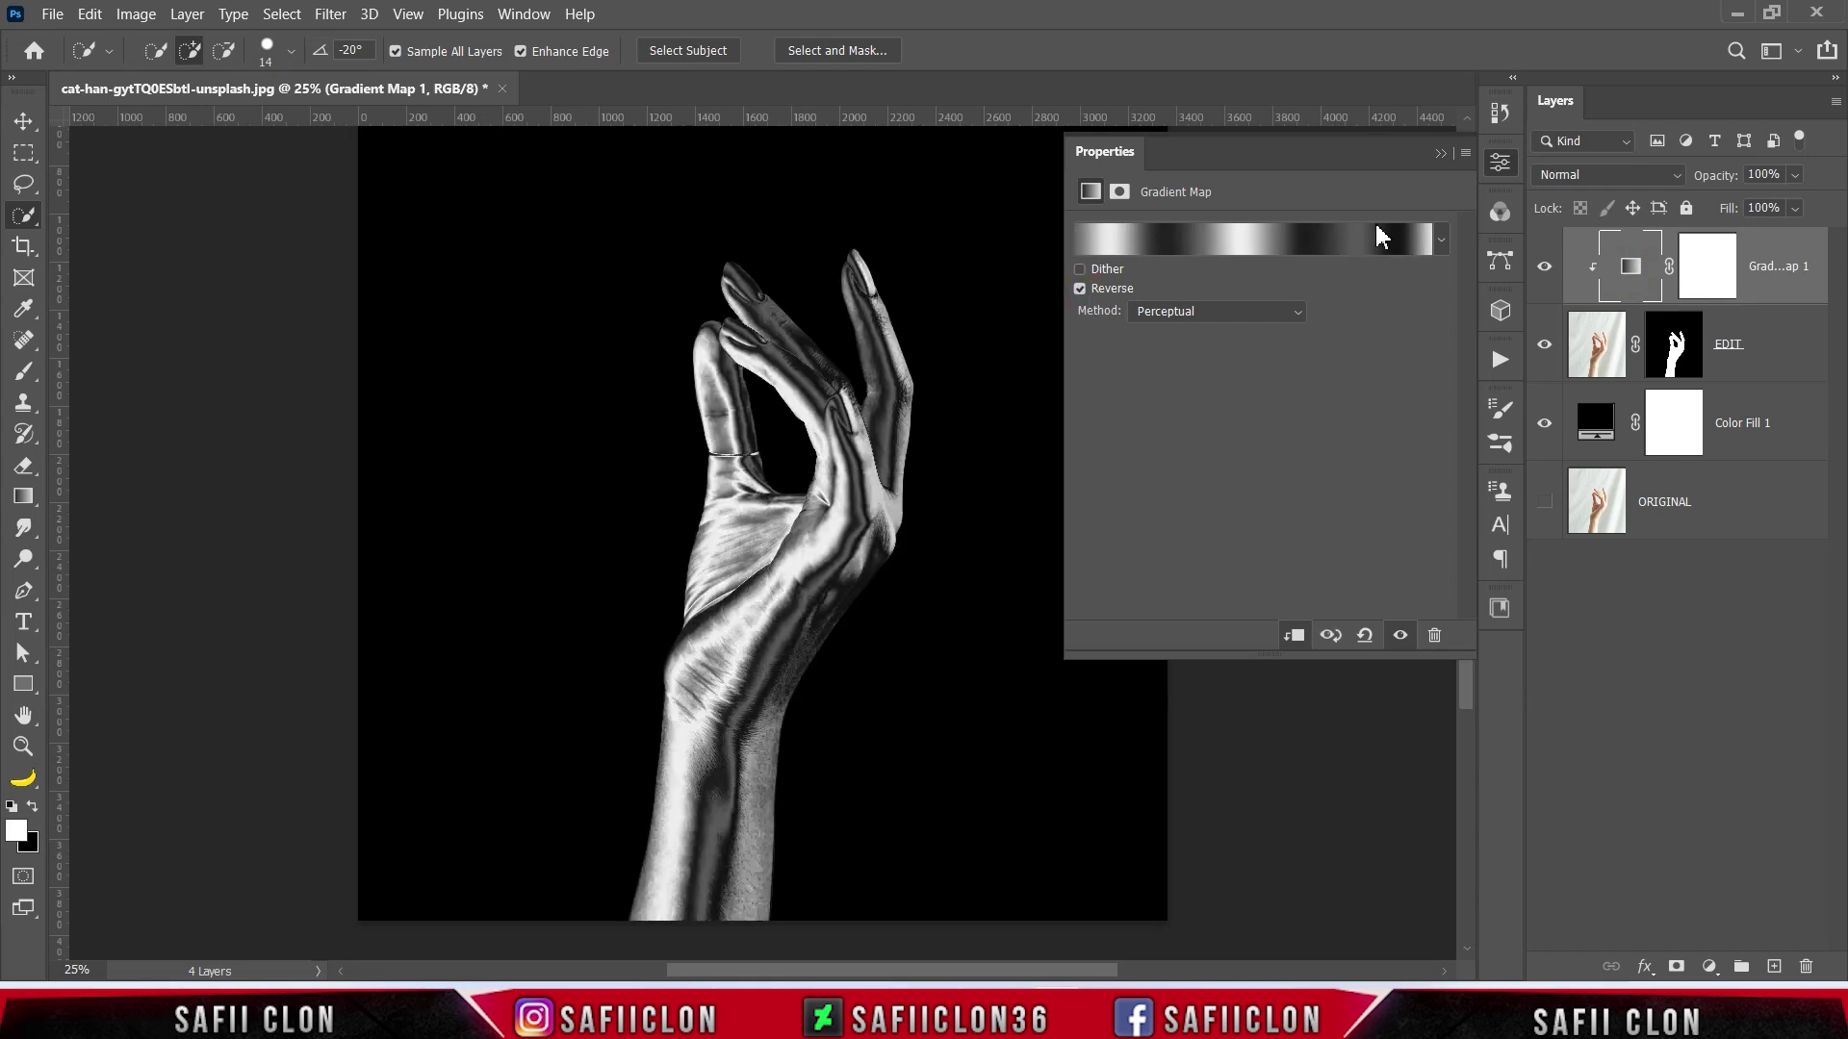
left_click(1441, 154)
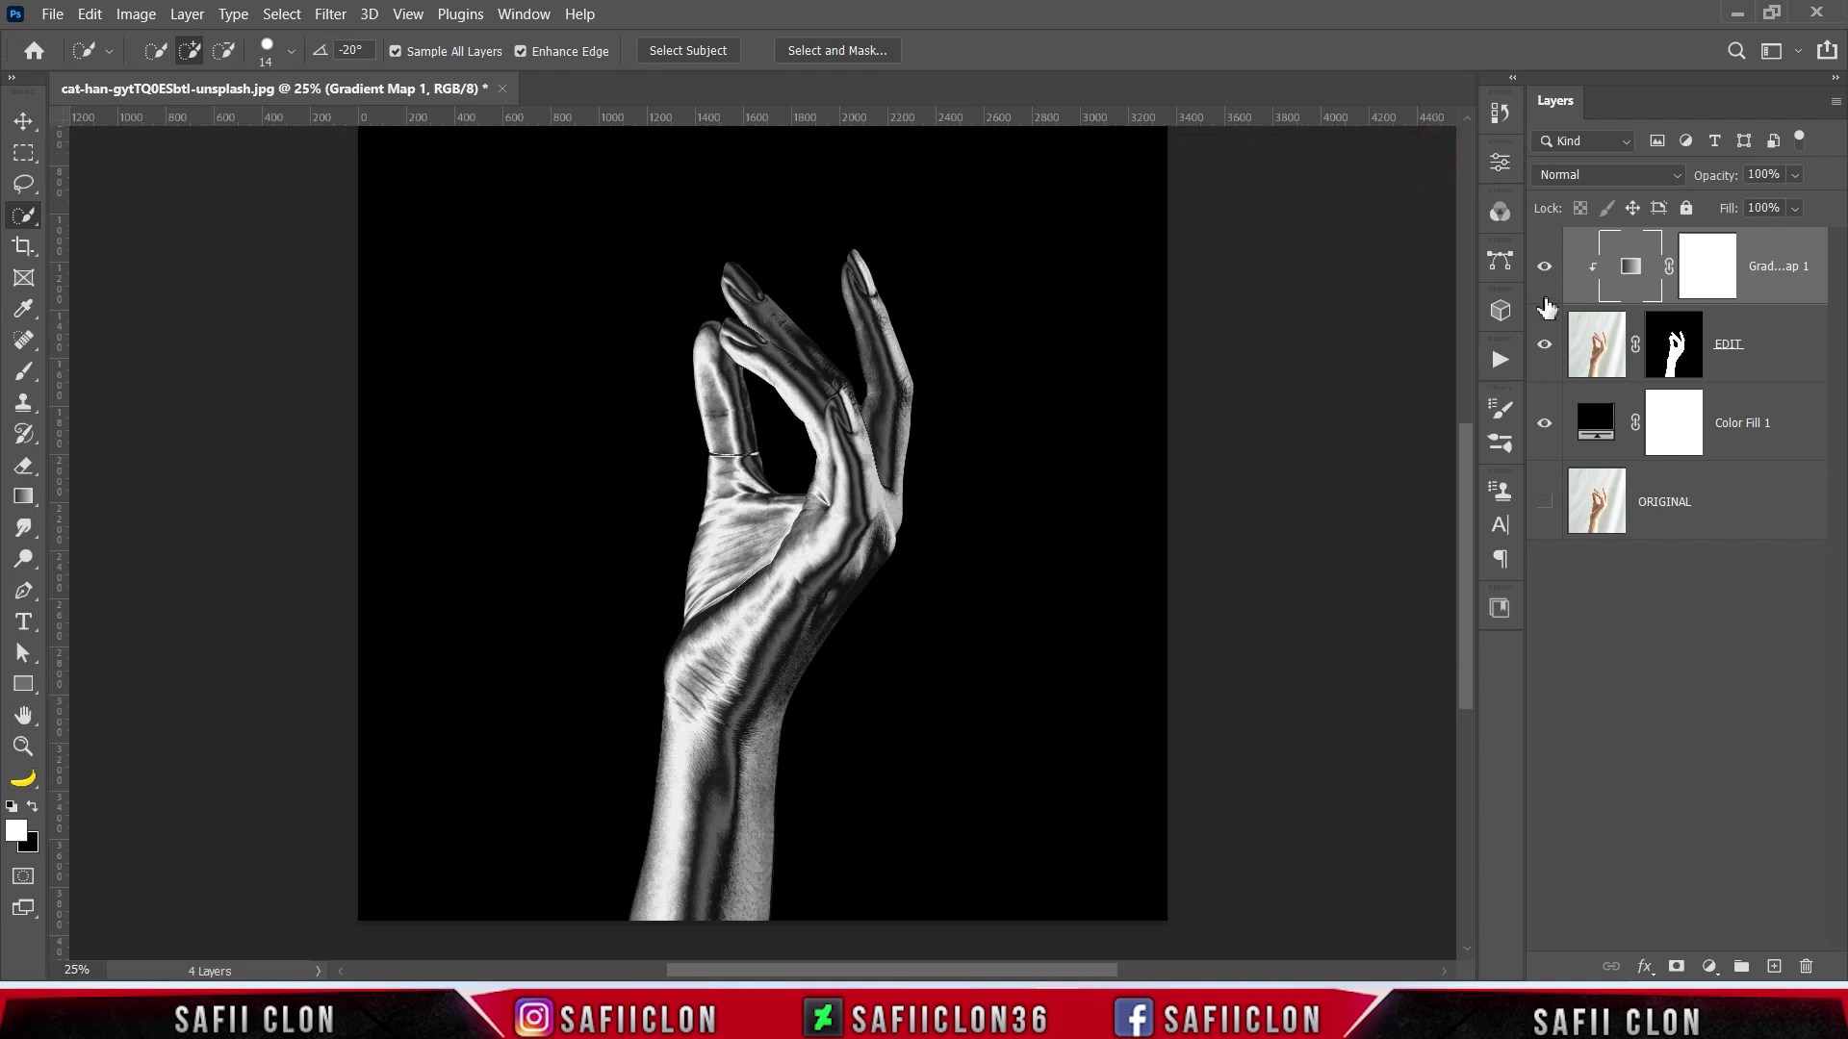
Compare the hand with and without the Gradient Map adjustment, and examine the metallic effect up close at 50% zoom
left_click(1545, 270)
left_click(1545, 269)
left_click(1545, 269)
left_click(1545, 269)
key("ctrl+plus")
key("ctrl+plus")
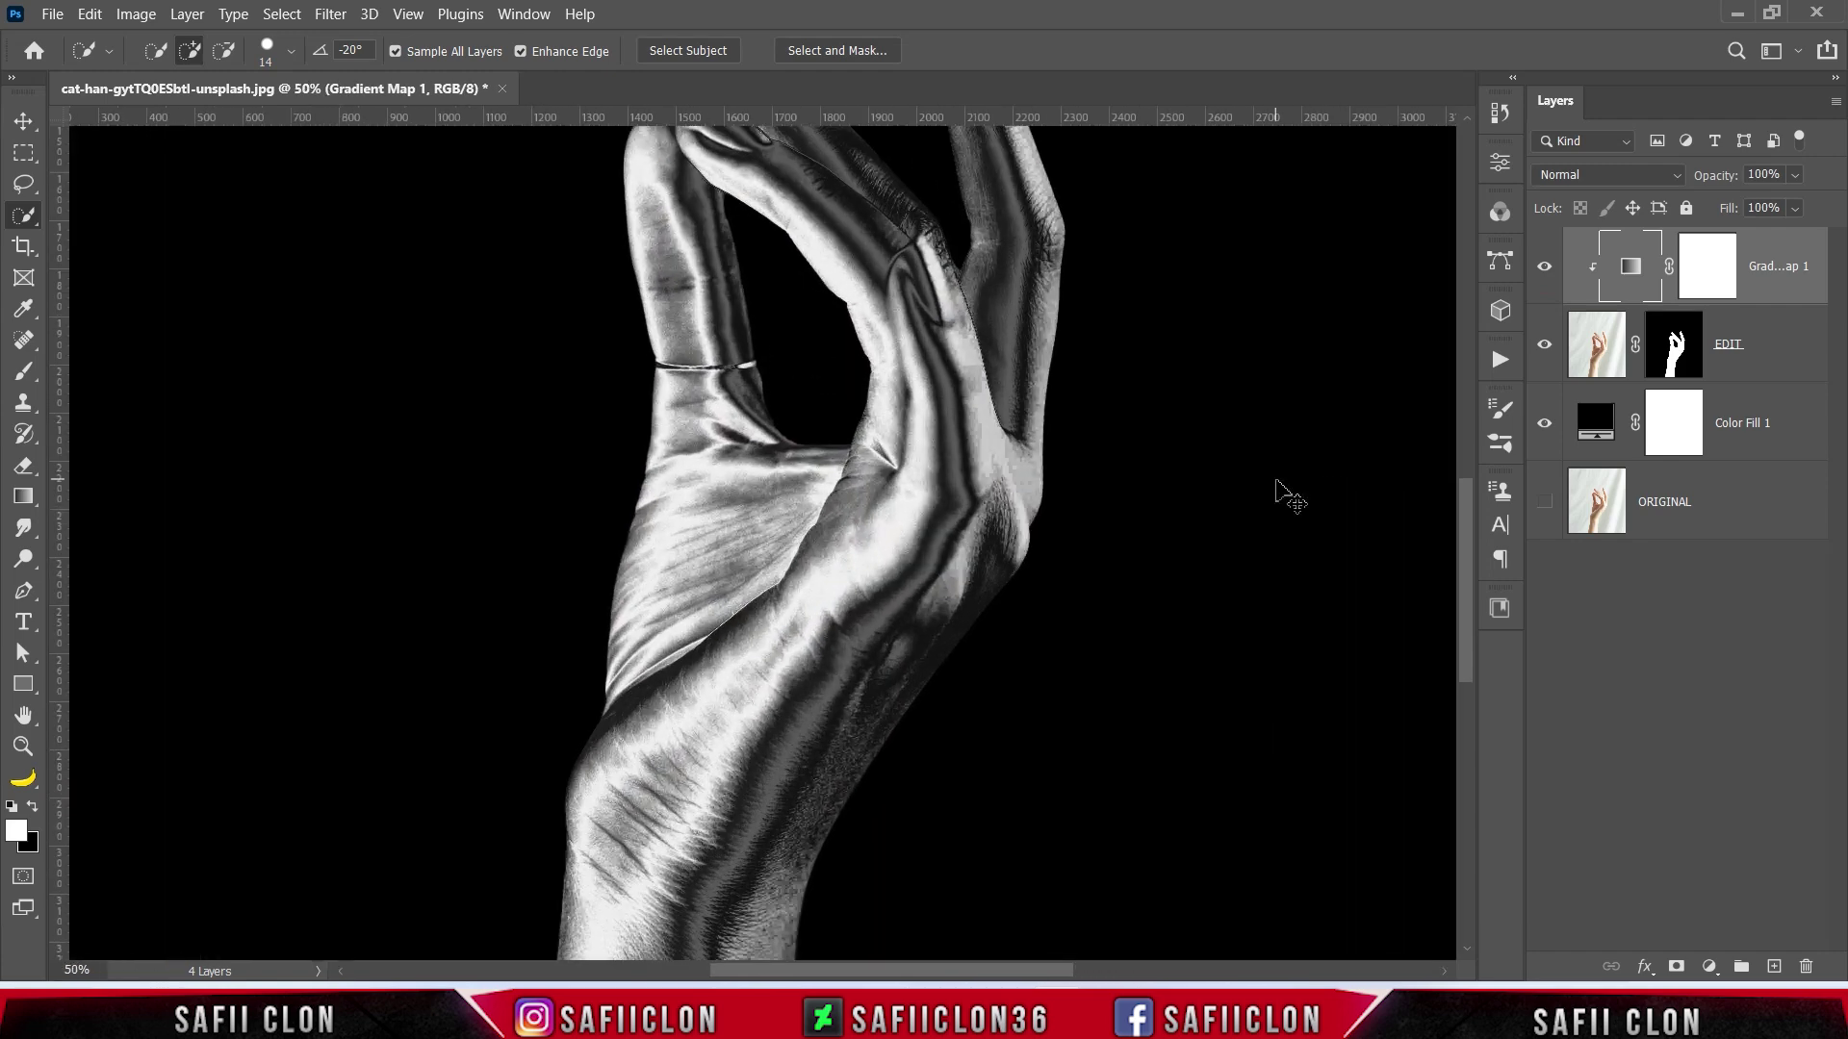
Group the Gradient Map adjustment and the EDIT layer into a new group named HAND
key("ctrl+minus")
key("ctrl+minus")
key("ctrl+minus")
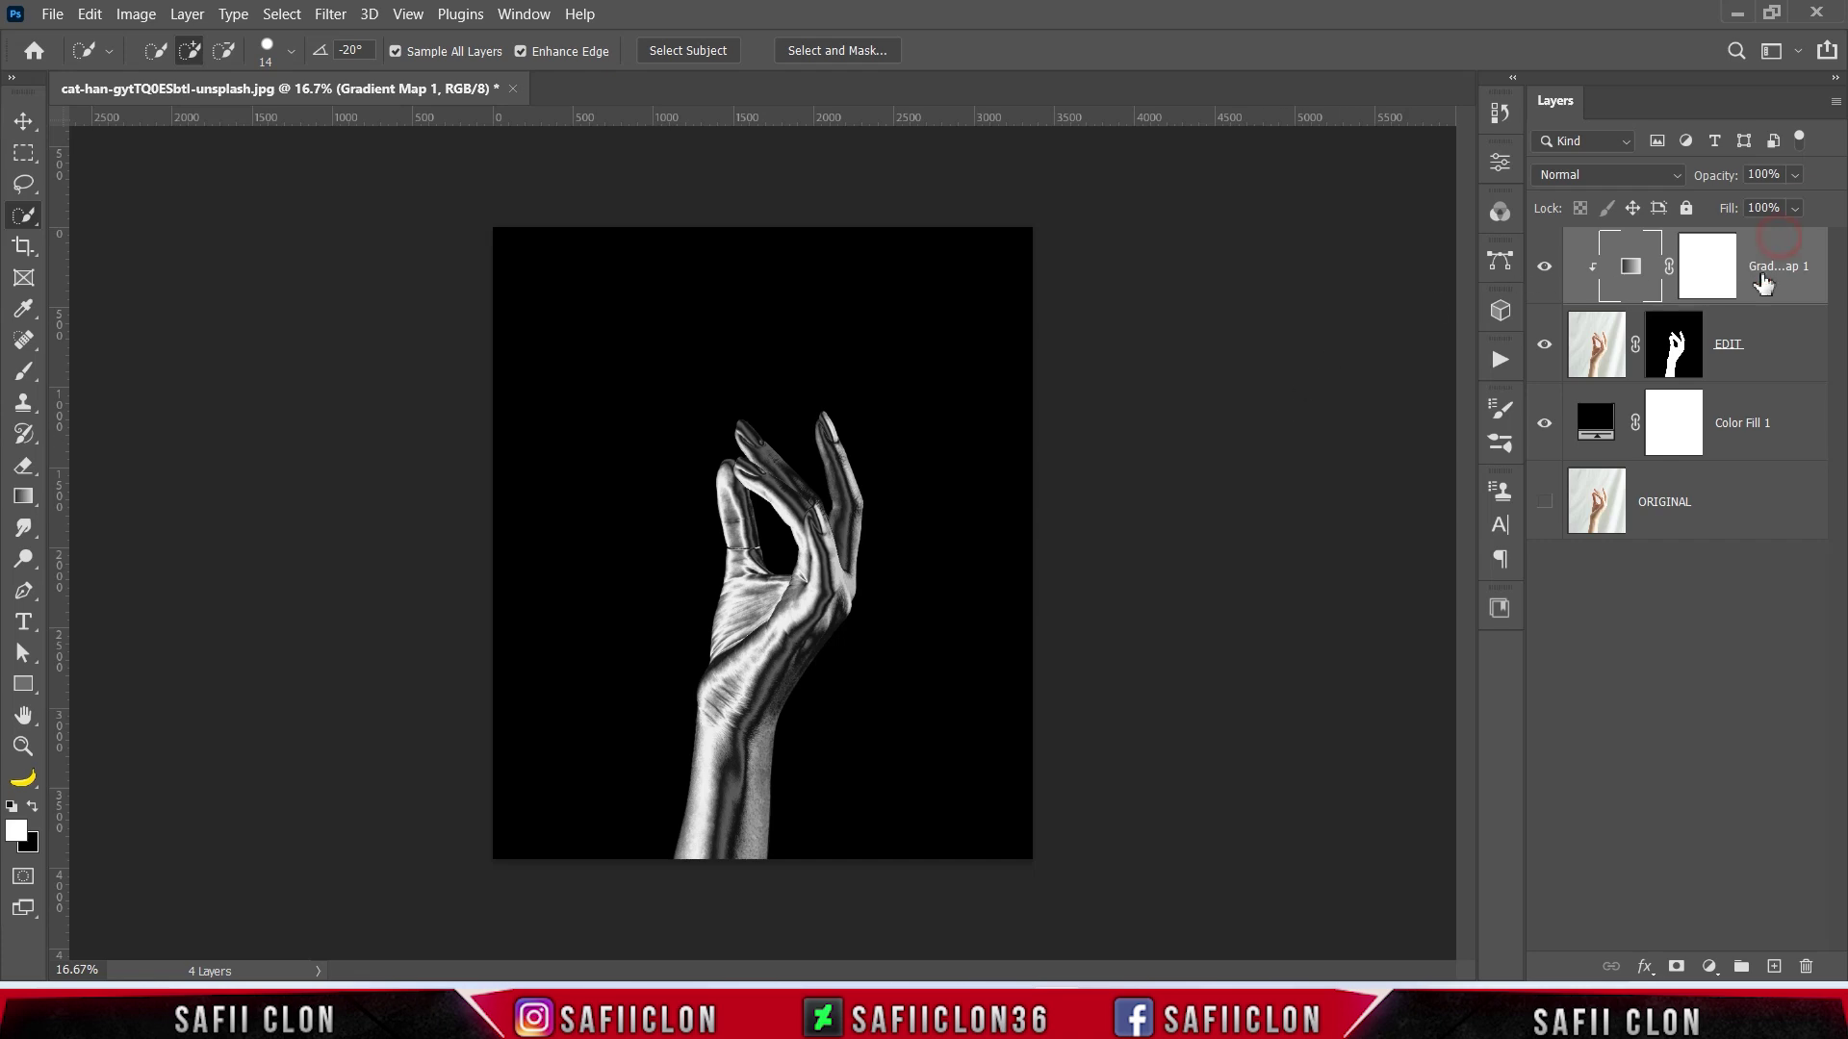
left_click(1769, 337, "shift")
right_click(1771, 330)
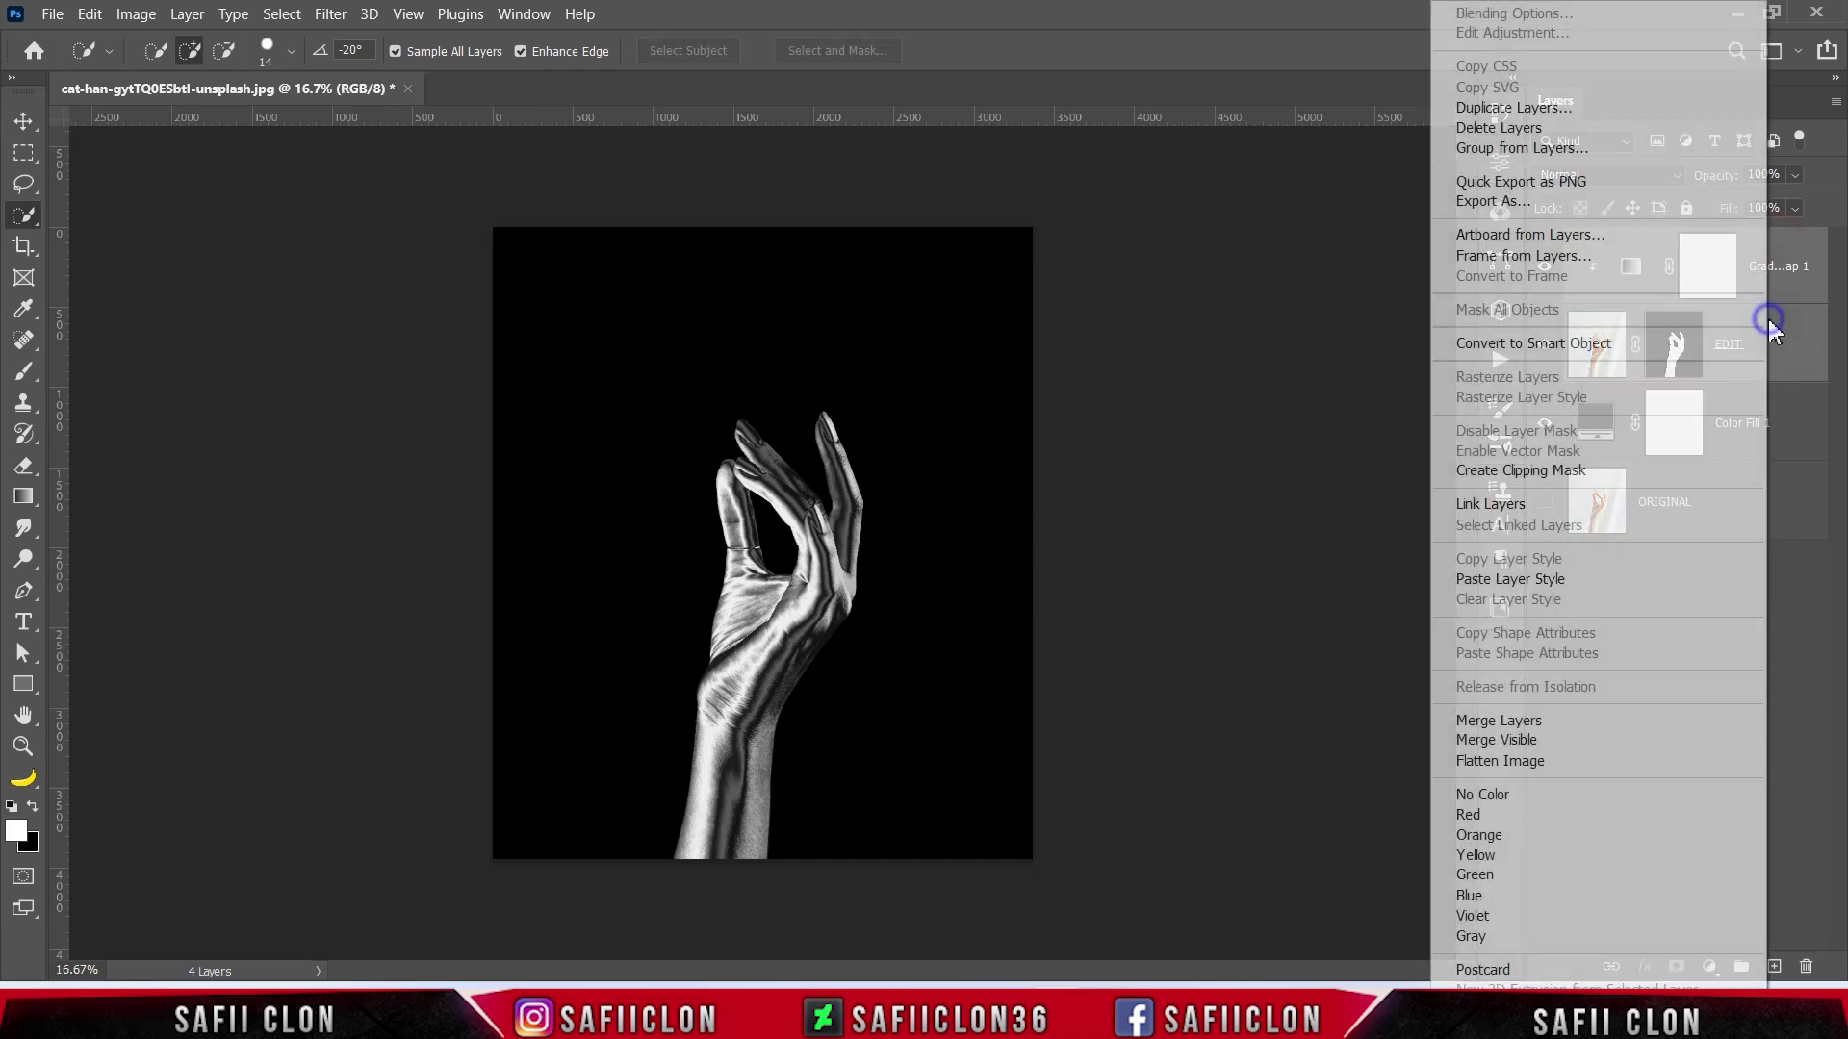
left_click(1473, 149)
type("HAND")
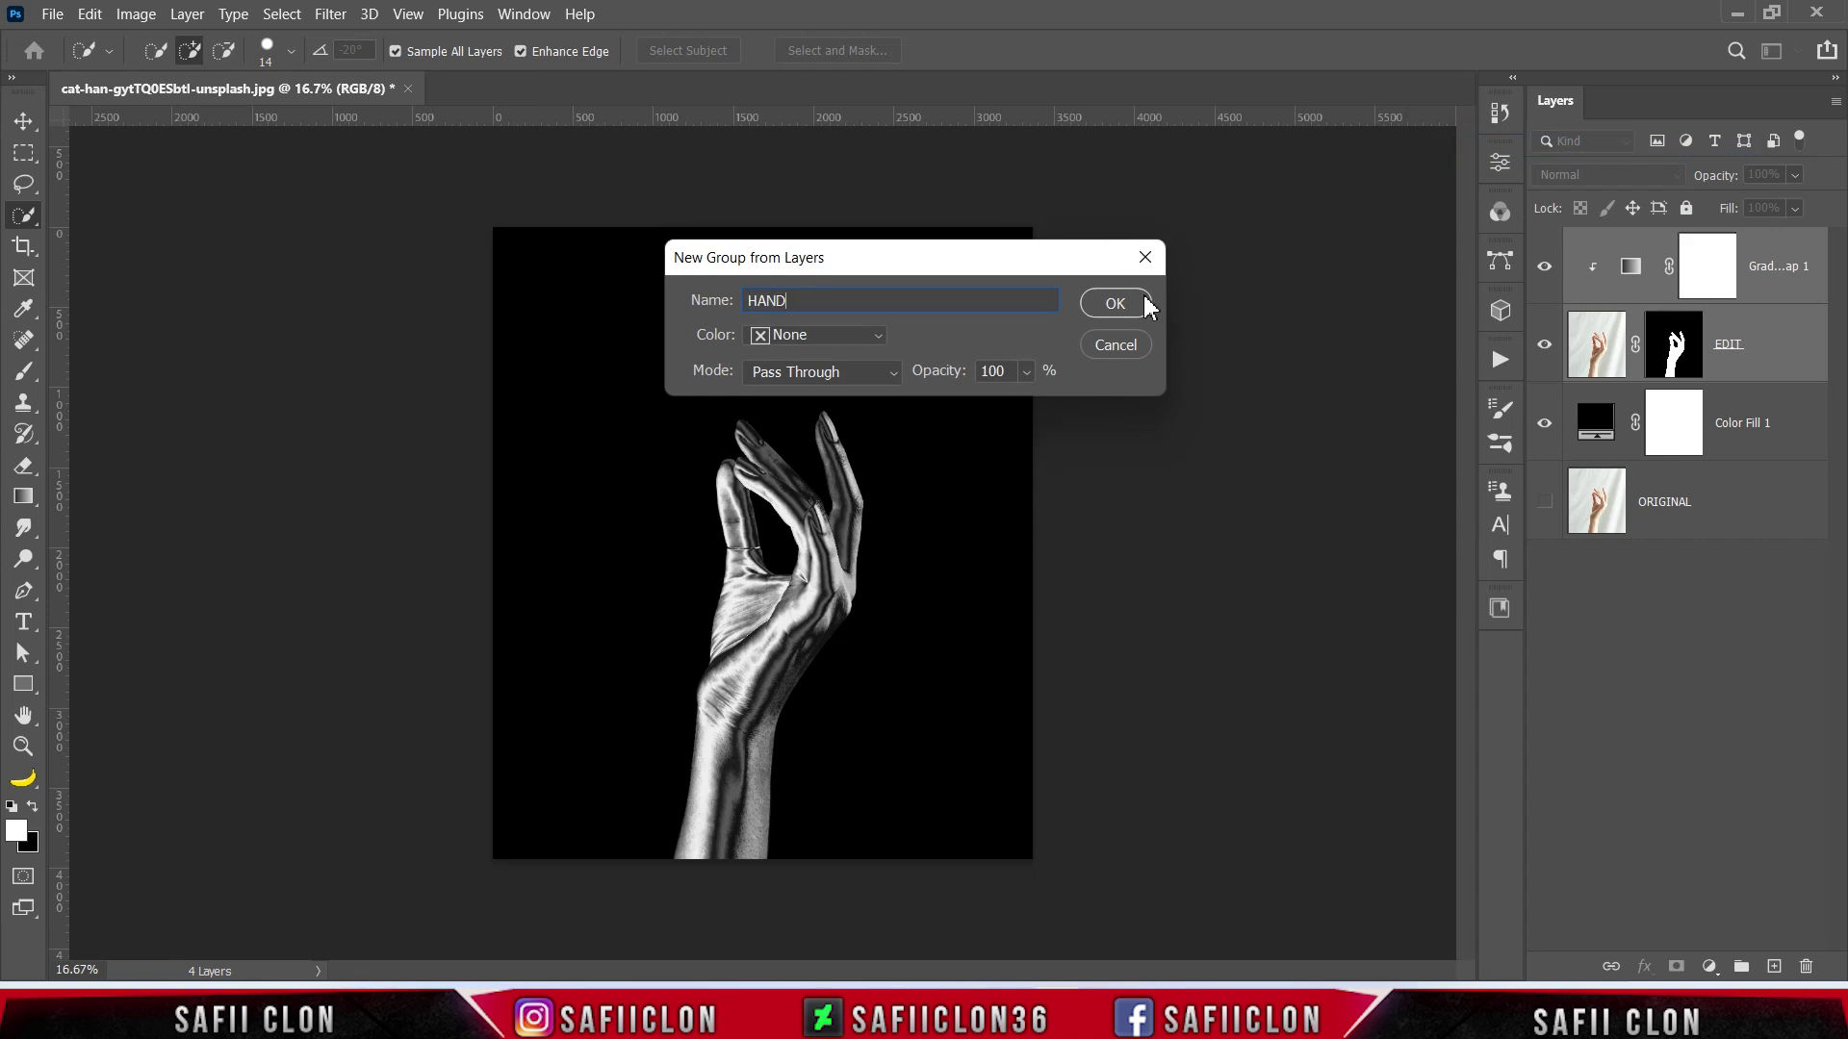
left_click(1143, 302)
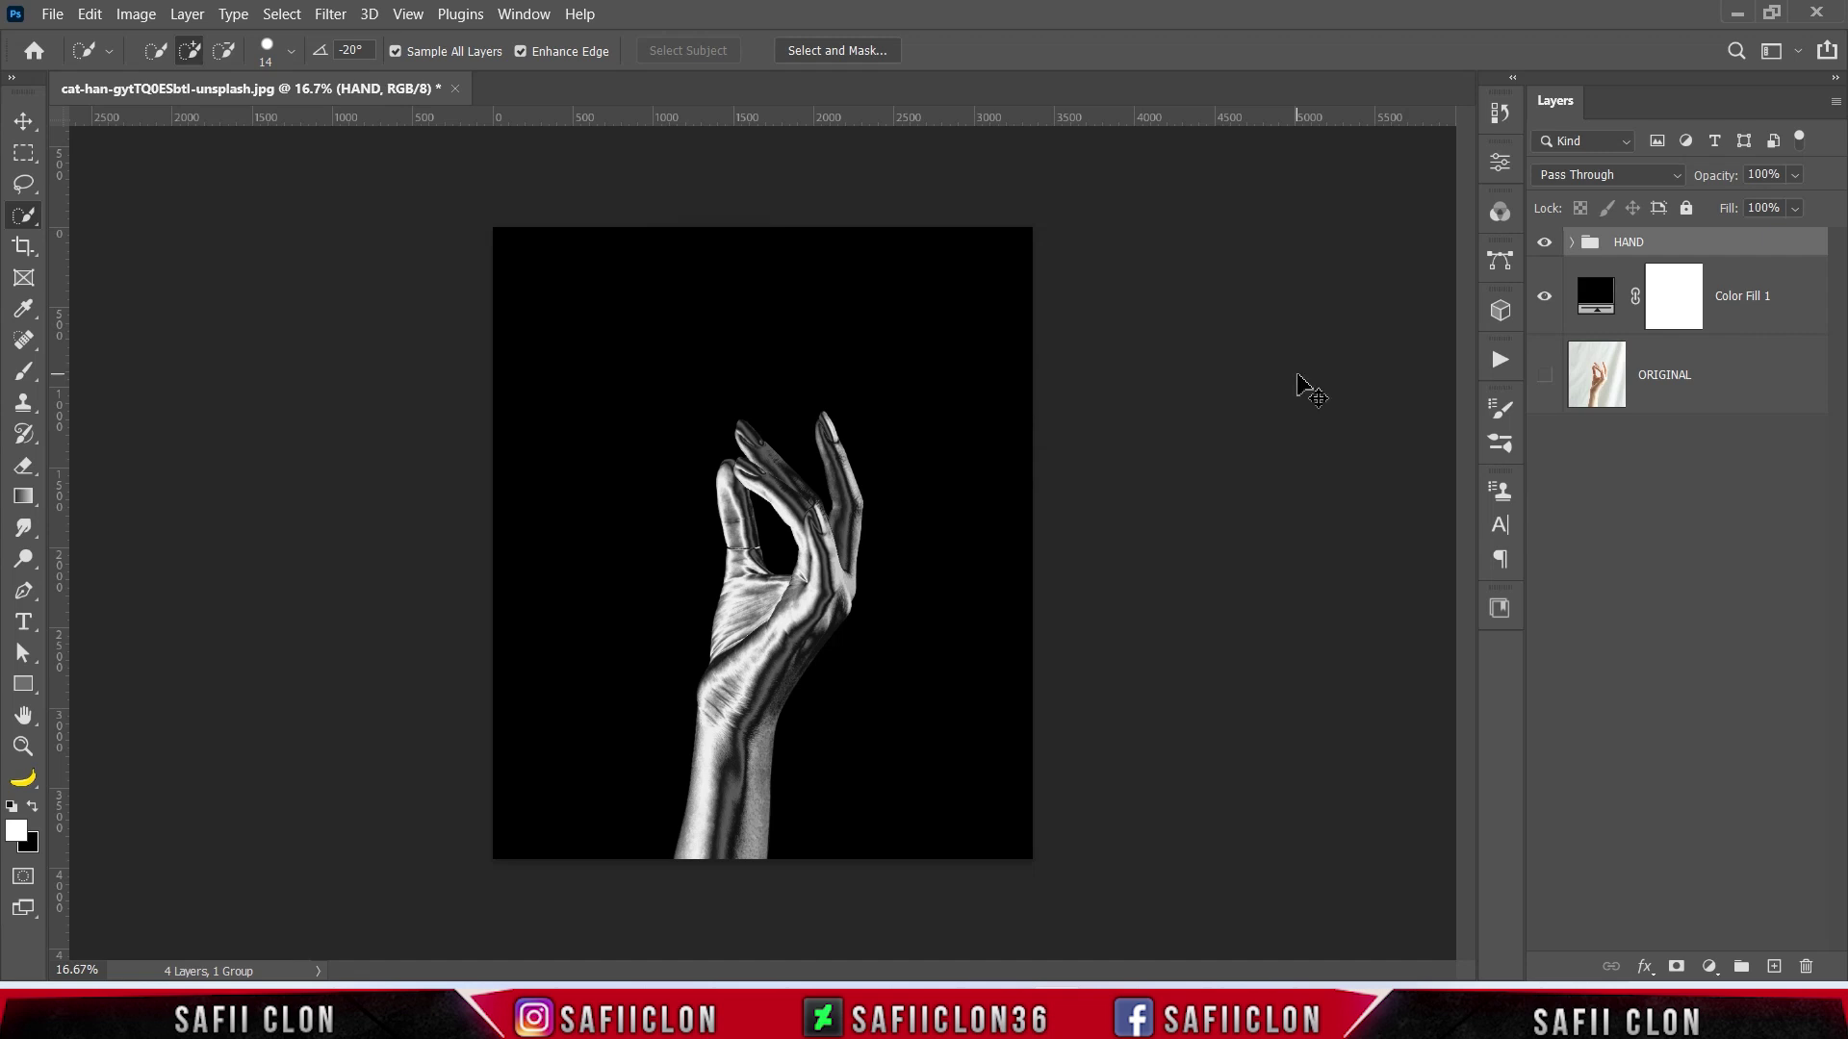
Scale the HAND group down to about 81.5% and move it upward so space is left below the wrist
key("ctrl+t")
left_click_drag(1030, 227, 955, 316)
left_click(833, 515)
left_click_drag(834, 514, 834, 407)
left_click_drag(955, 209, 978, 161)
left_click_drag(864, 539, 877, 524)
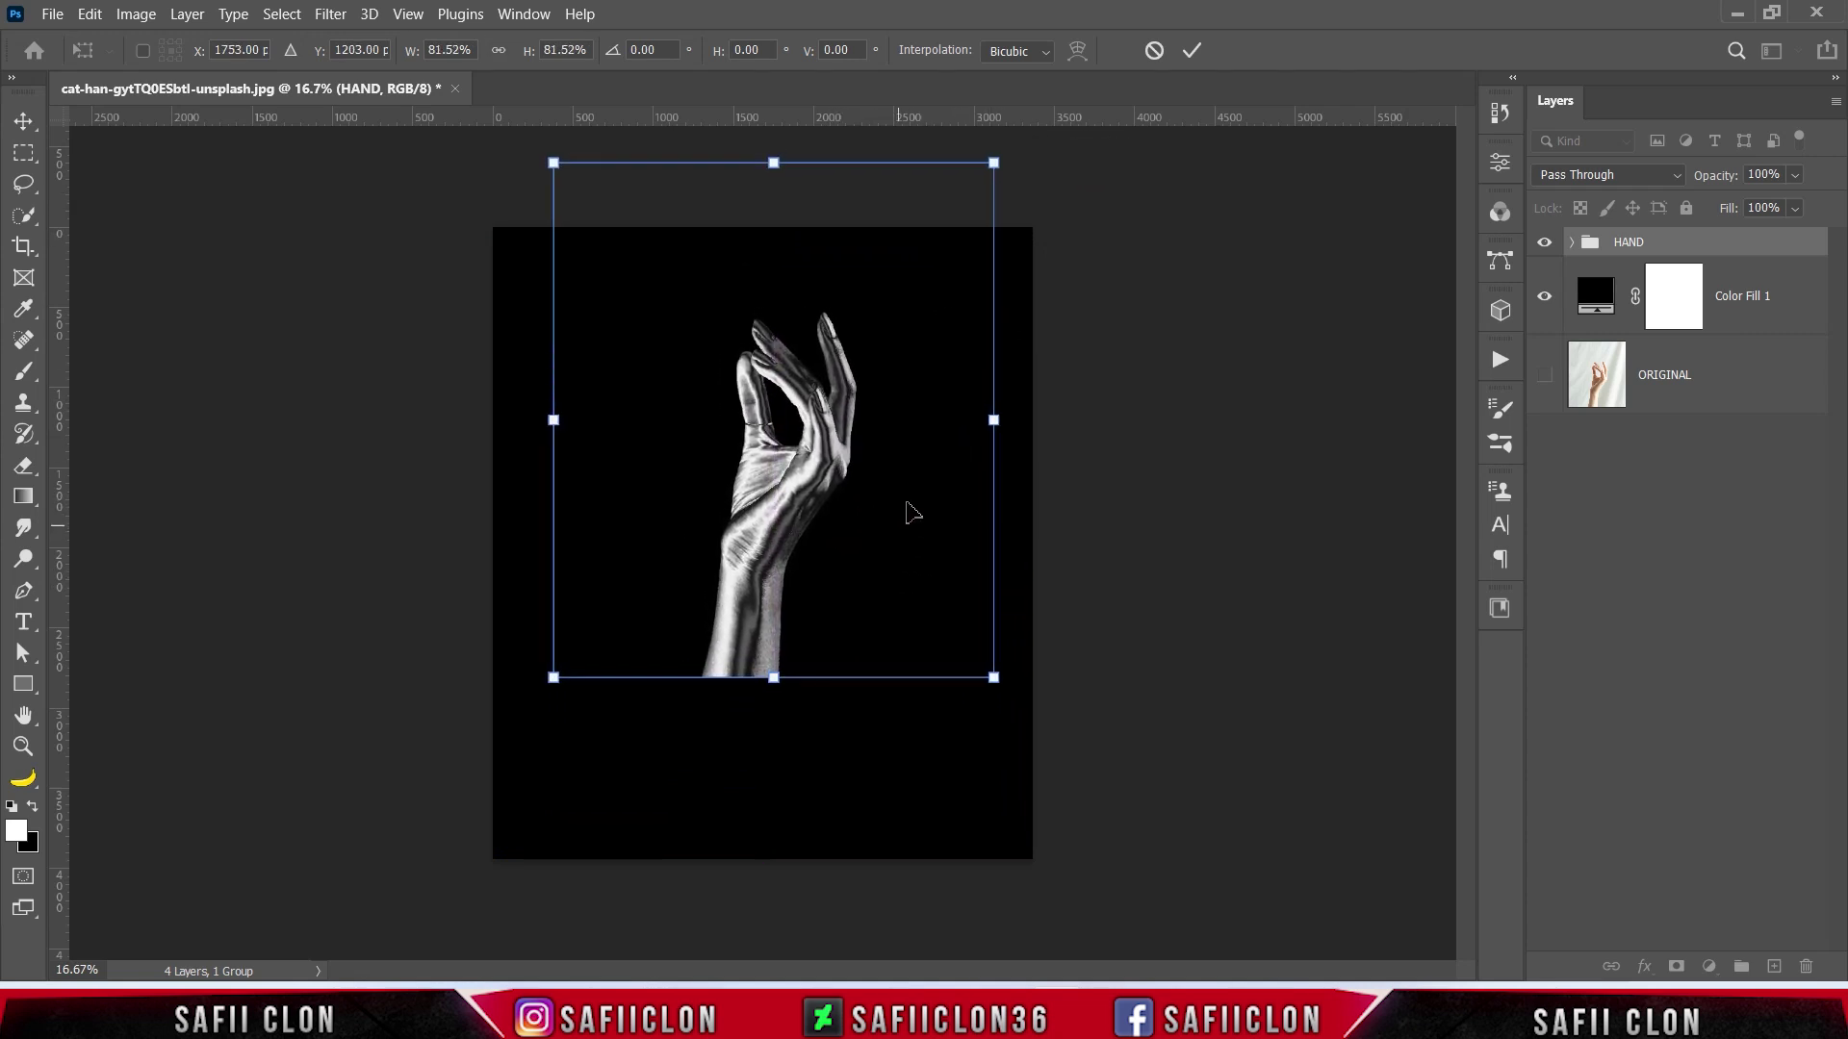
left_click(1191, 50)
key("w")
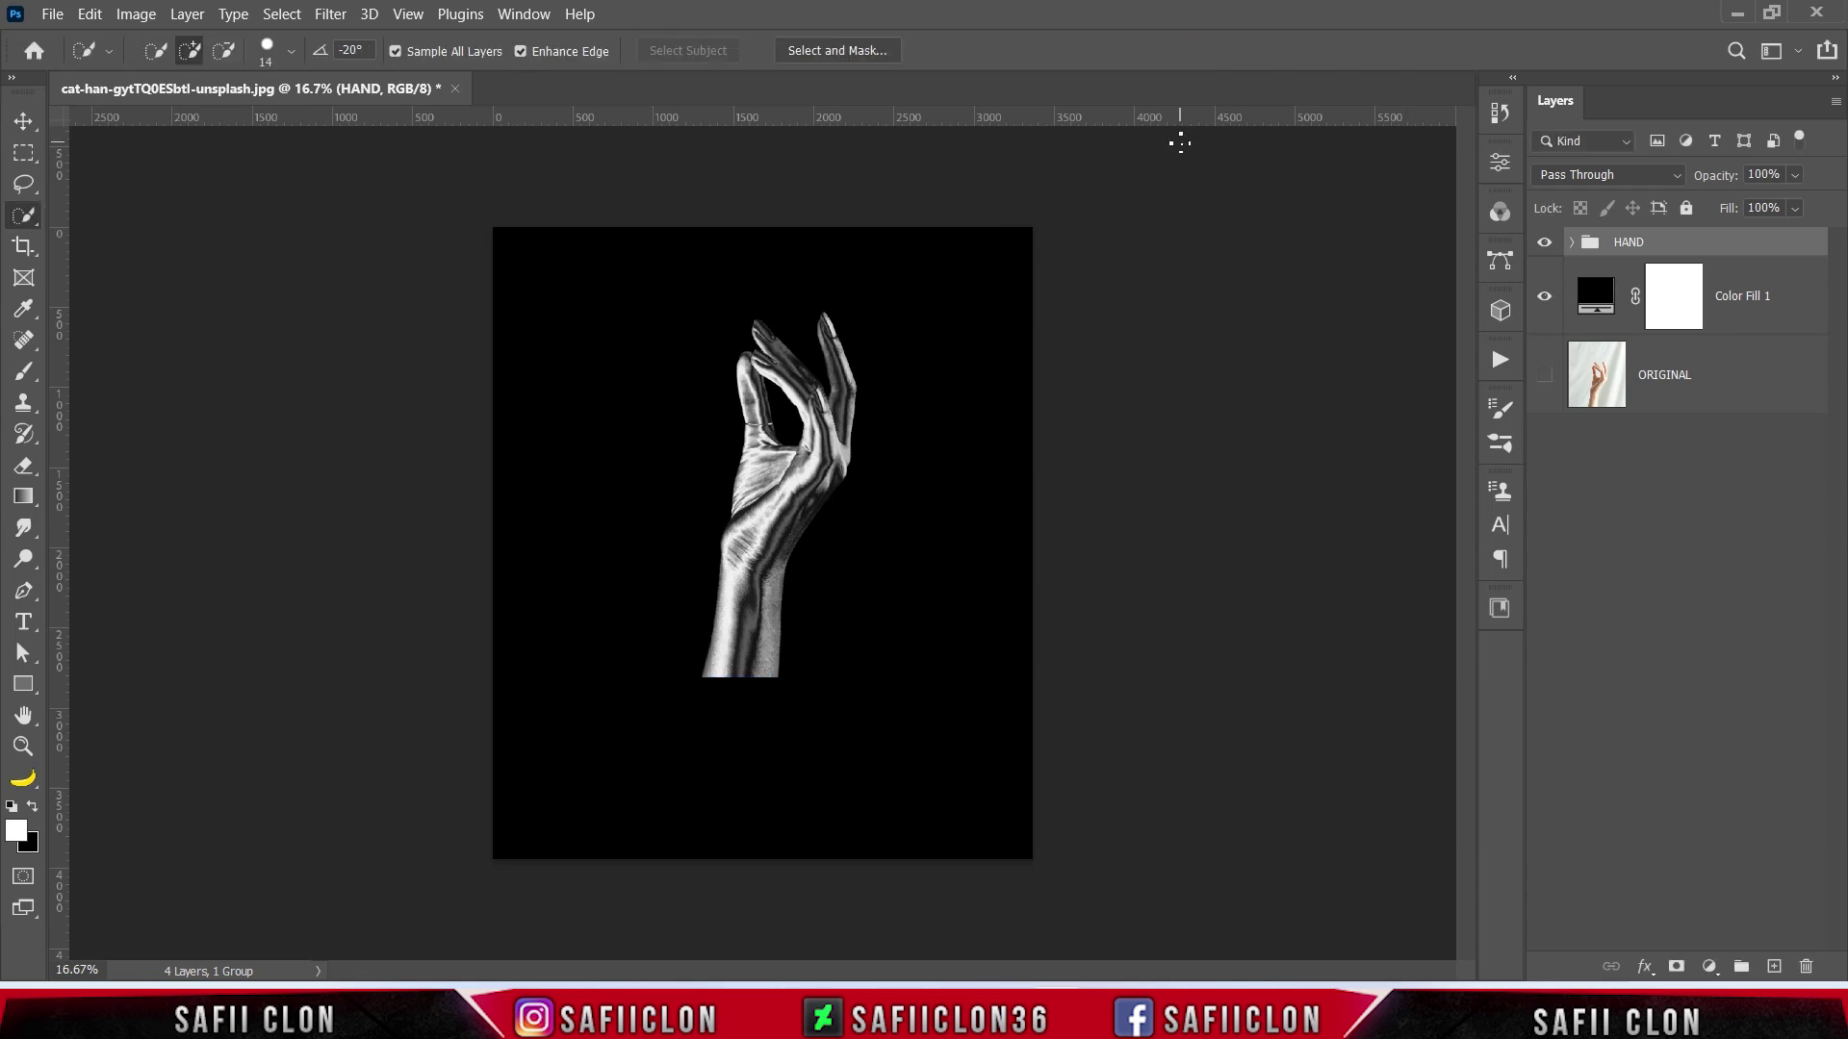
Add a new empty layer above the HAND group and switch to the Brush tool
key("ctrl+plus")
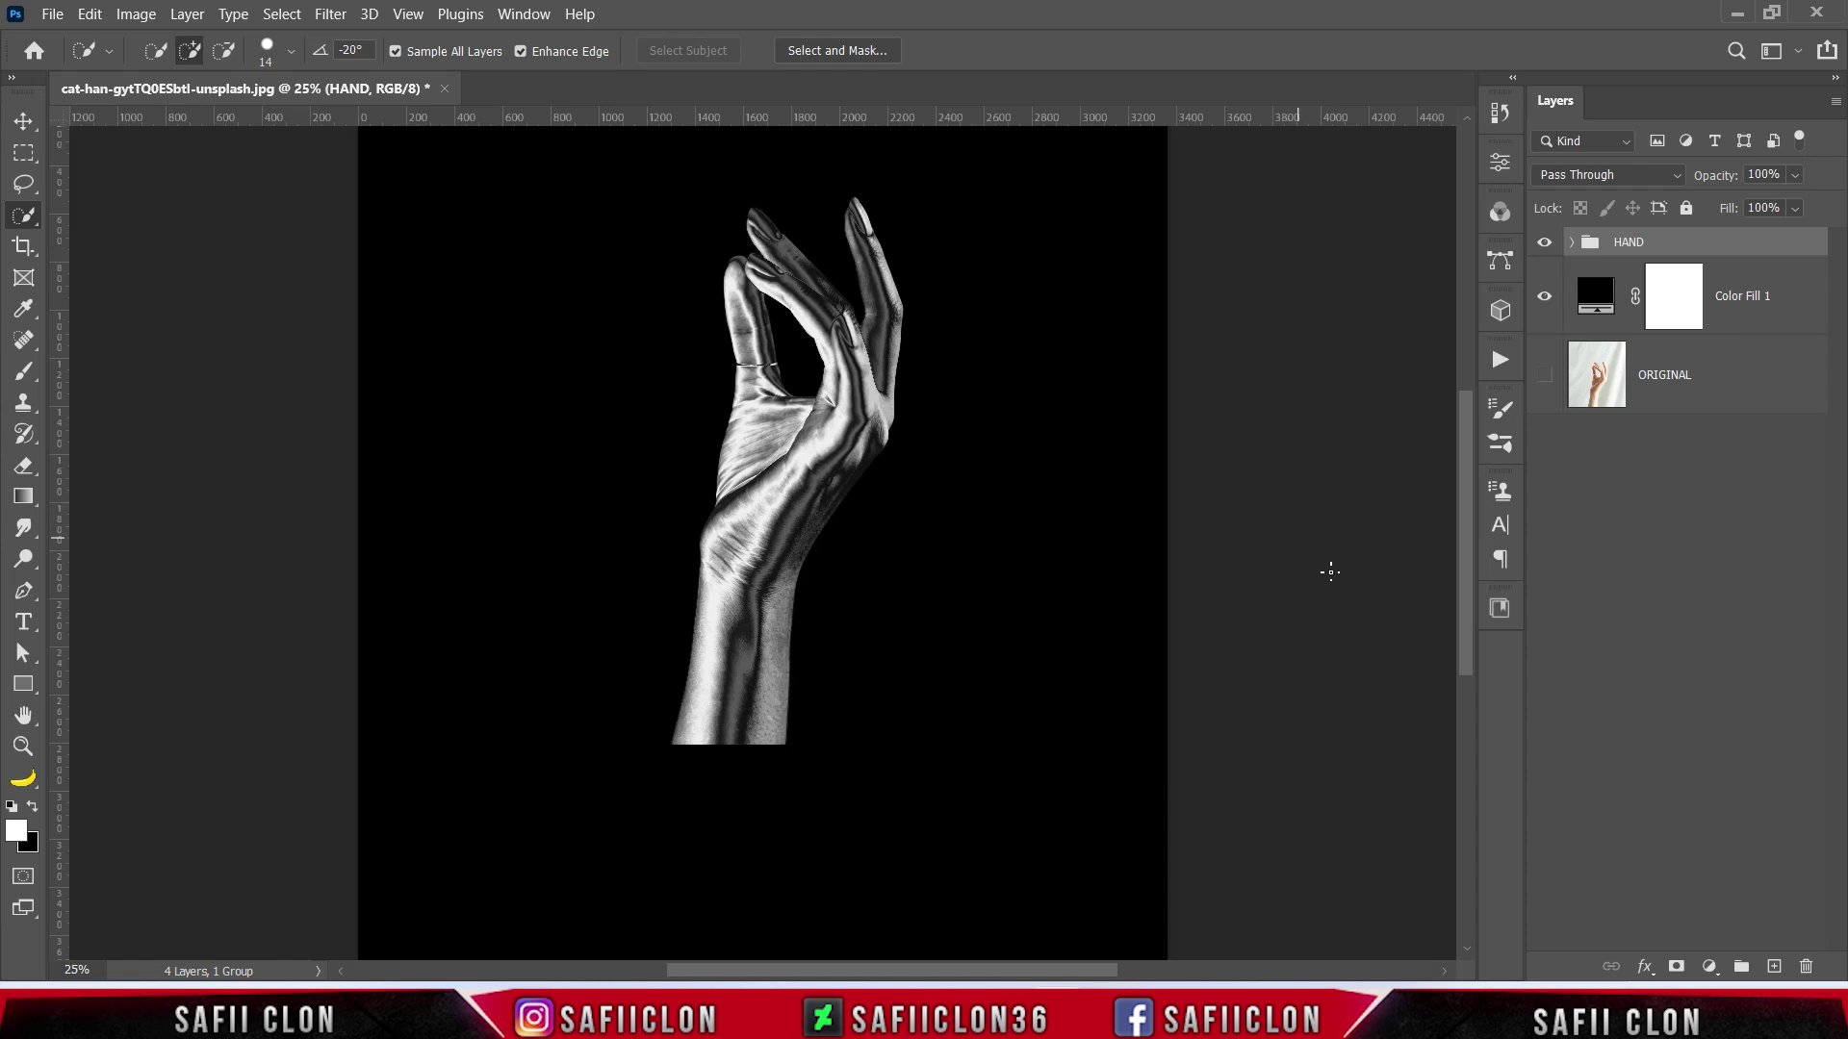
left_click(1774, 966)
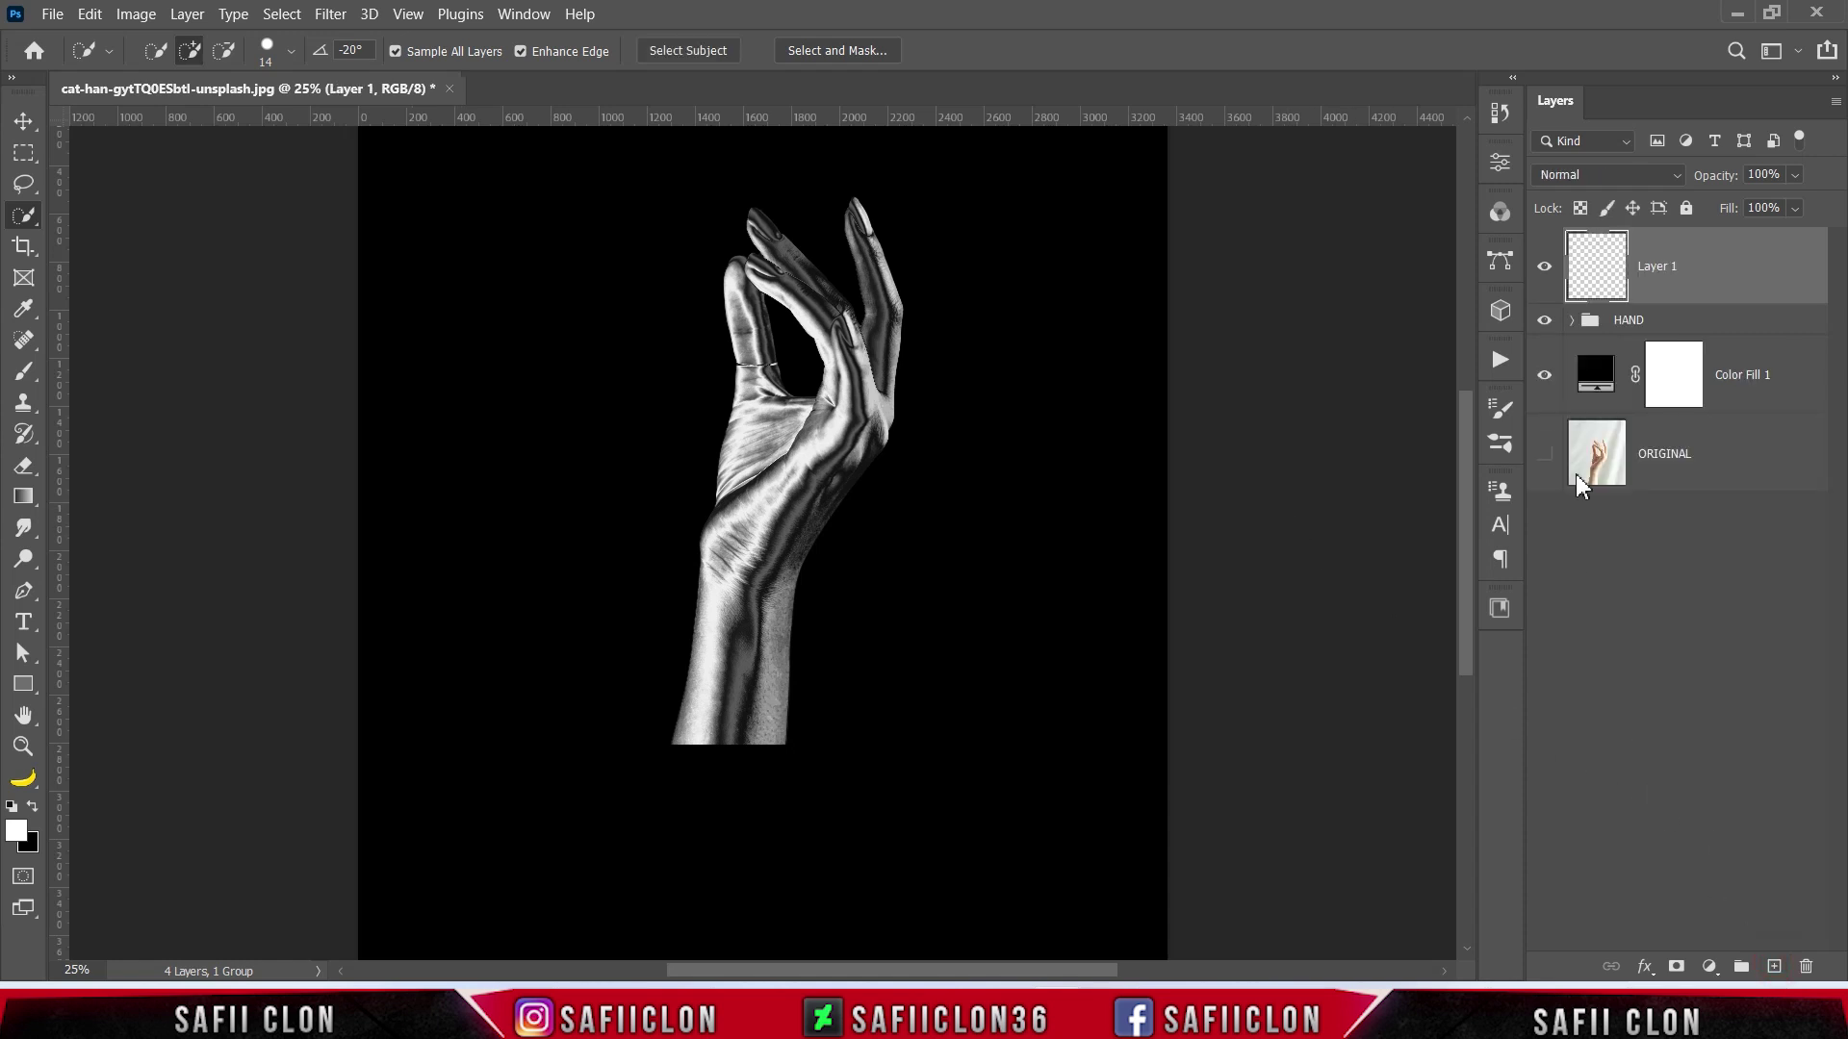
left_click(24, 370)
left_click(113, 364)
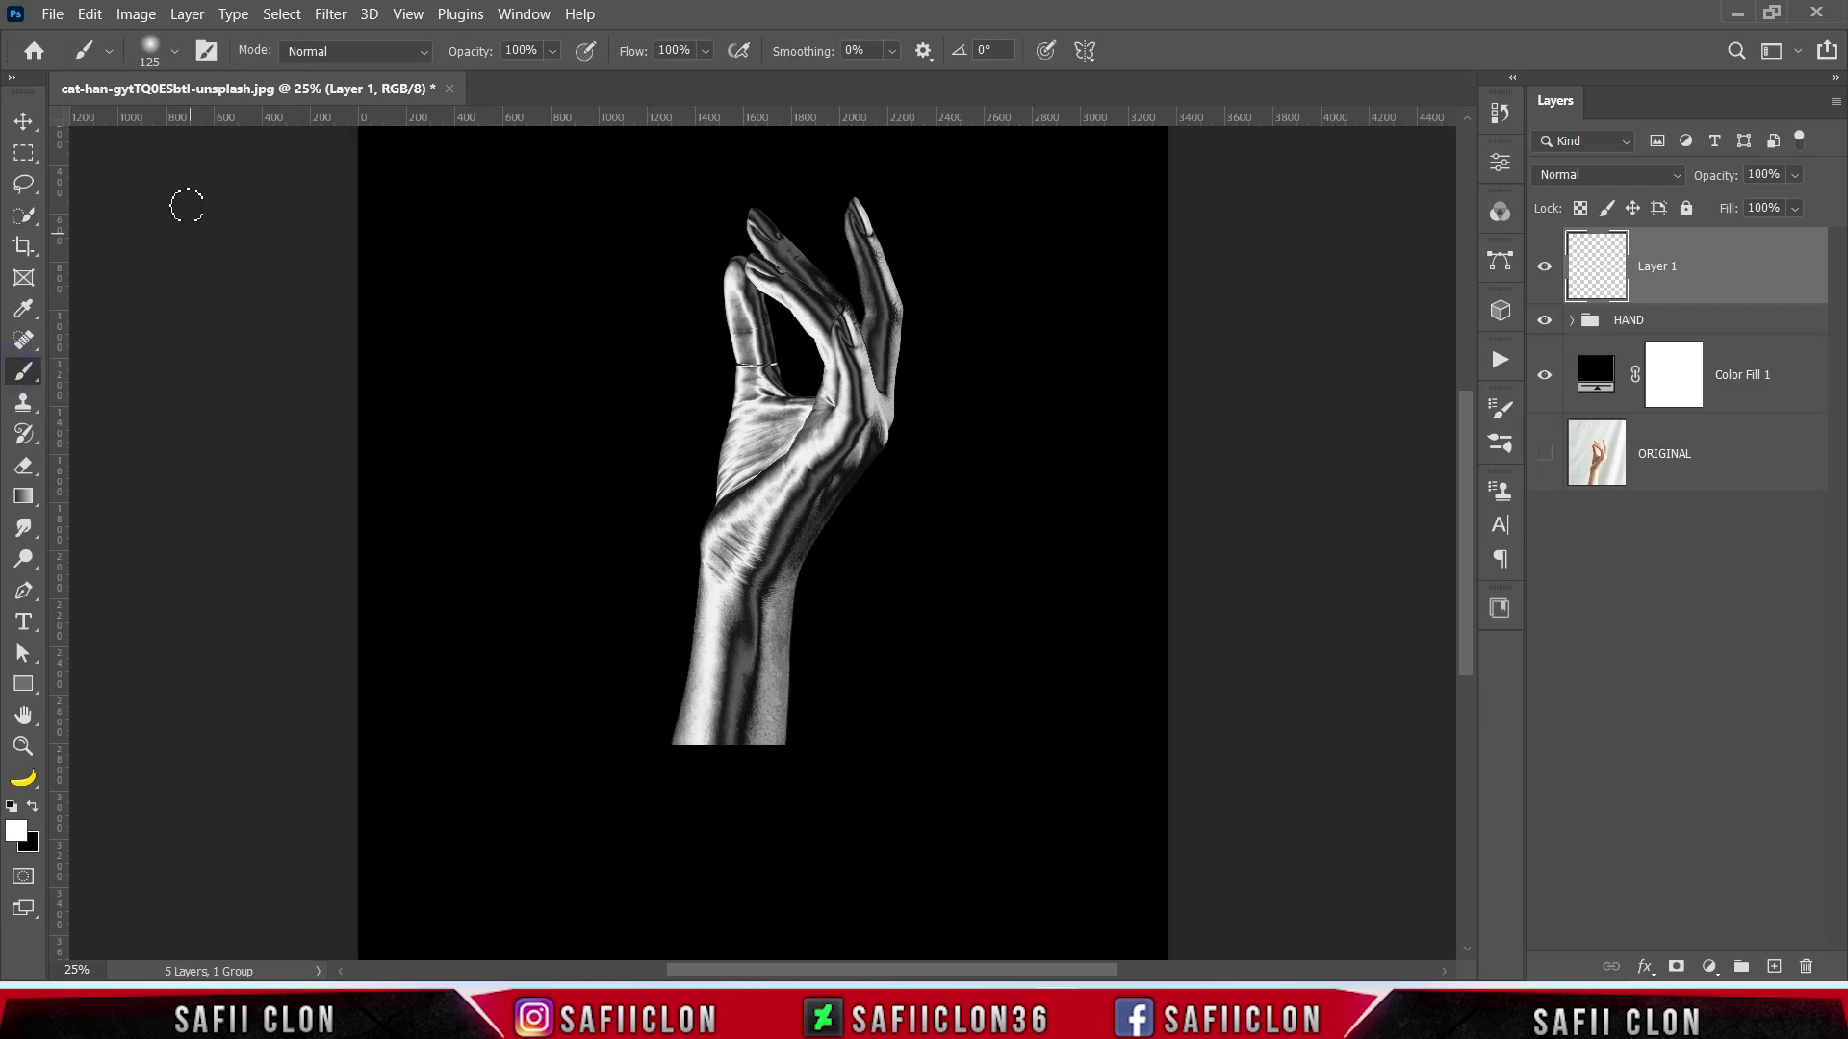
Choose the drip-shaped Sampled Brush #5 from the BloodBrushes4 set at 511 px, with 100% opacity and white (ffffff) as the foreground colour
left_click(177, 51)
left_click_drag(448, 352, 453, 417)
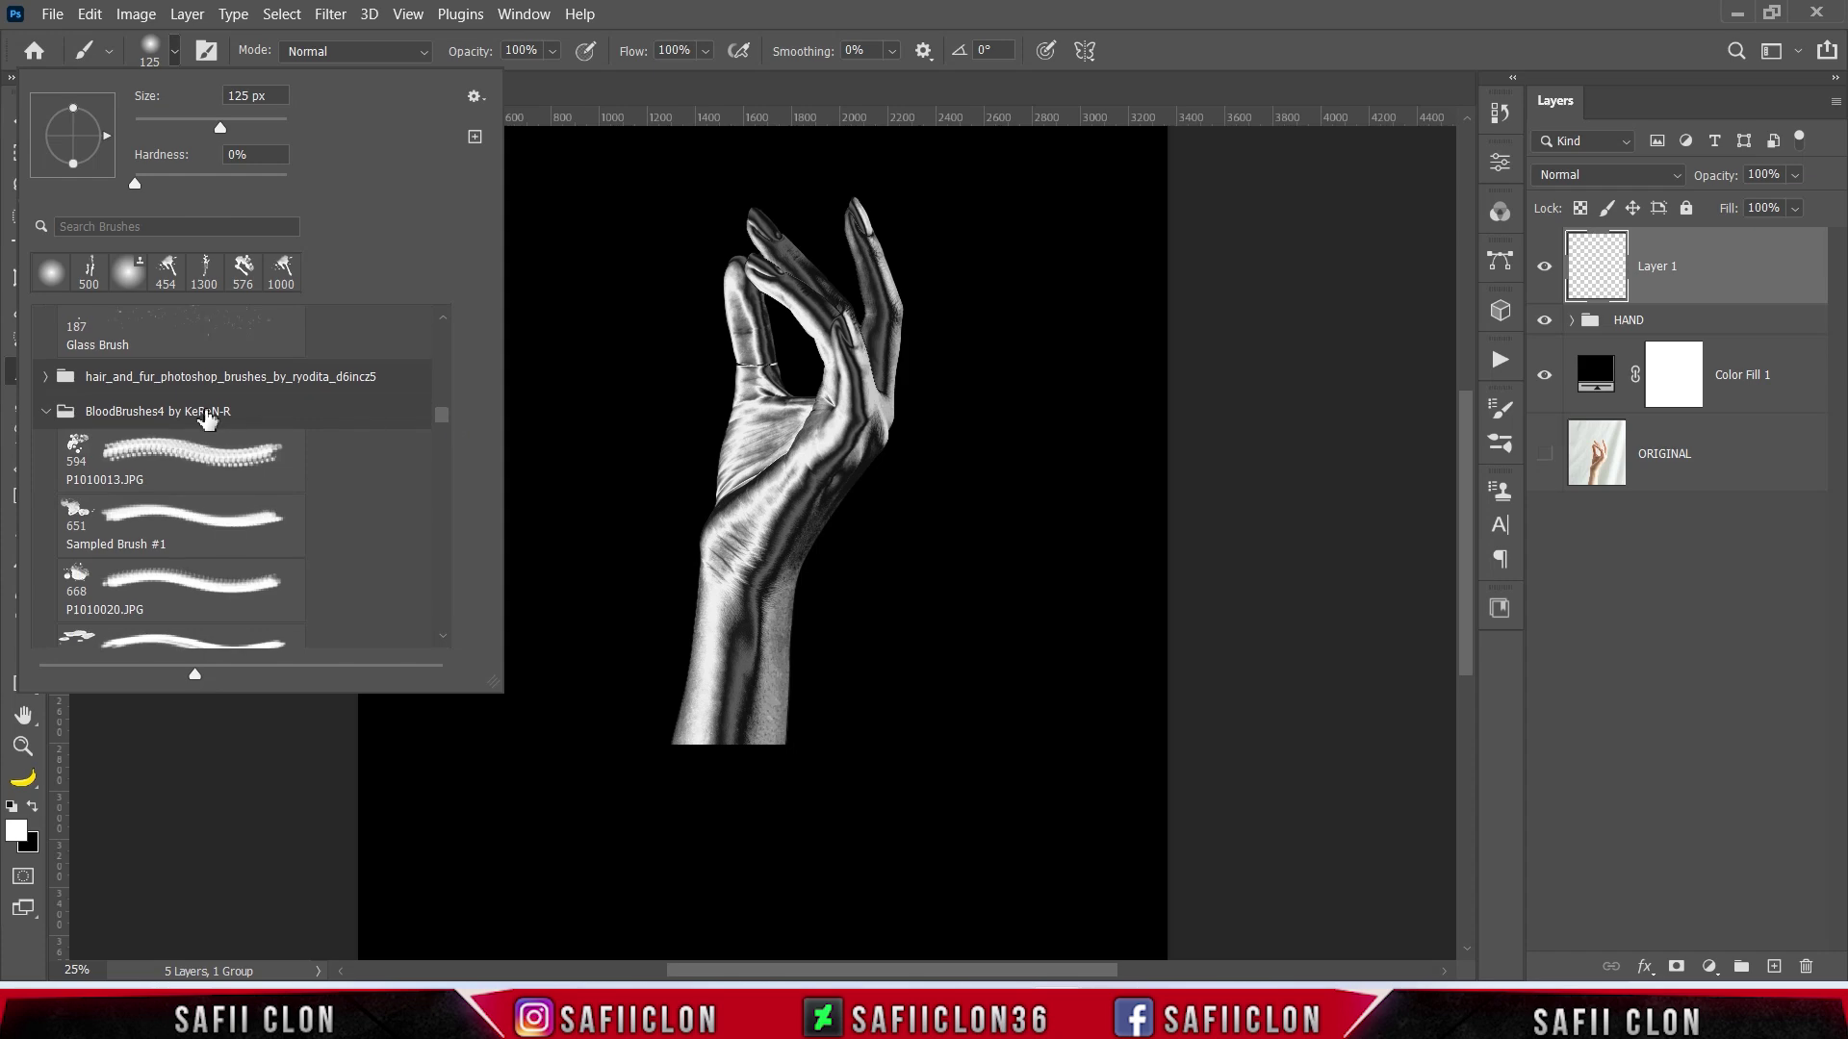
left_click(204, 418)
left_click_drag(442, 422, 446, 441)
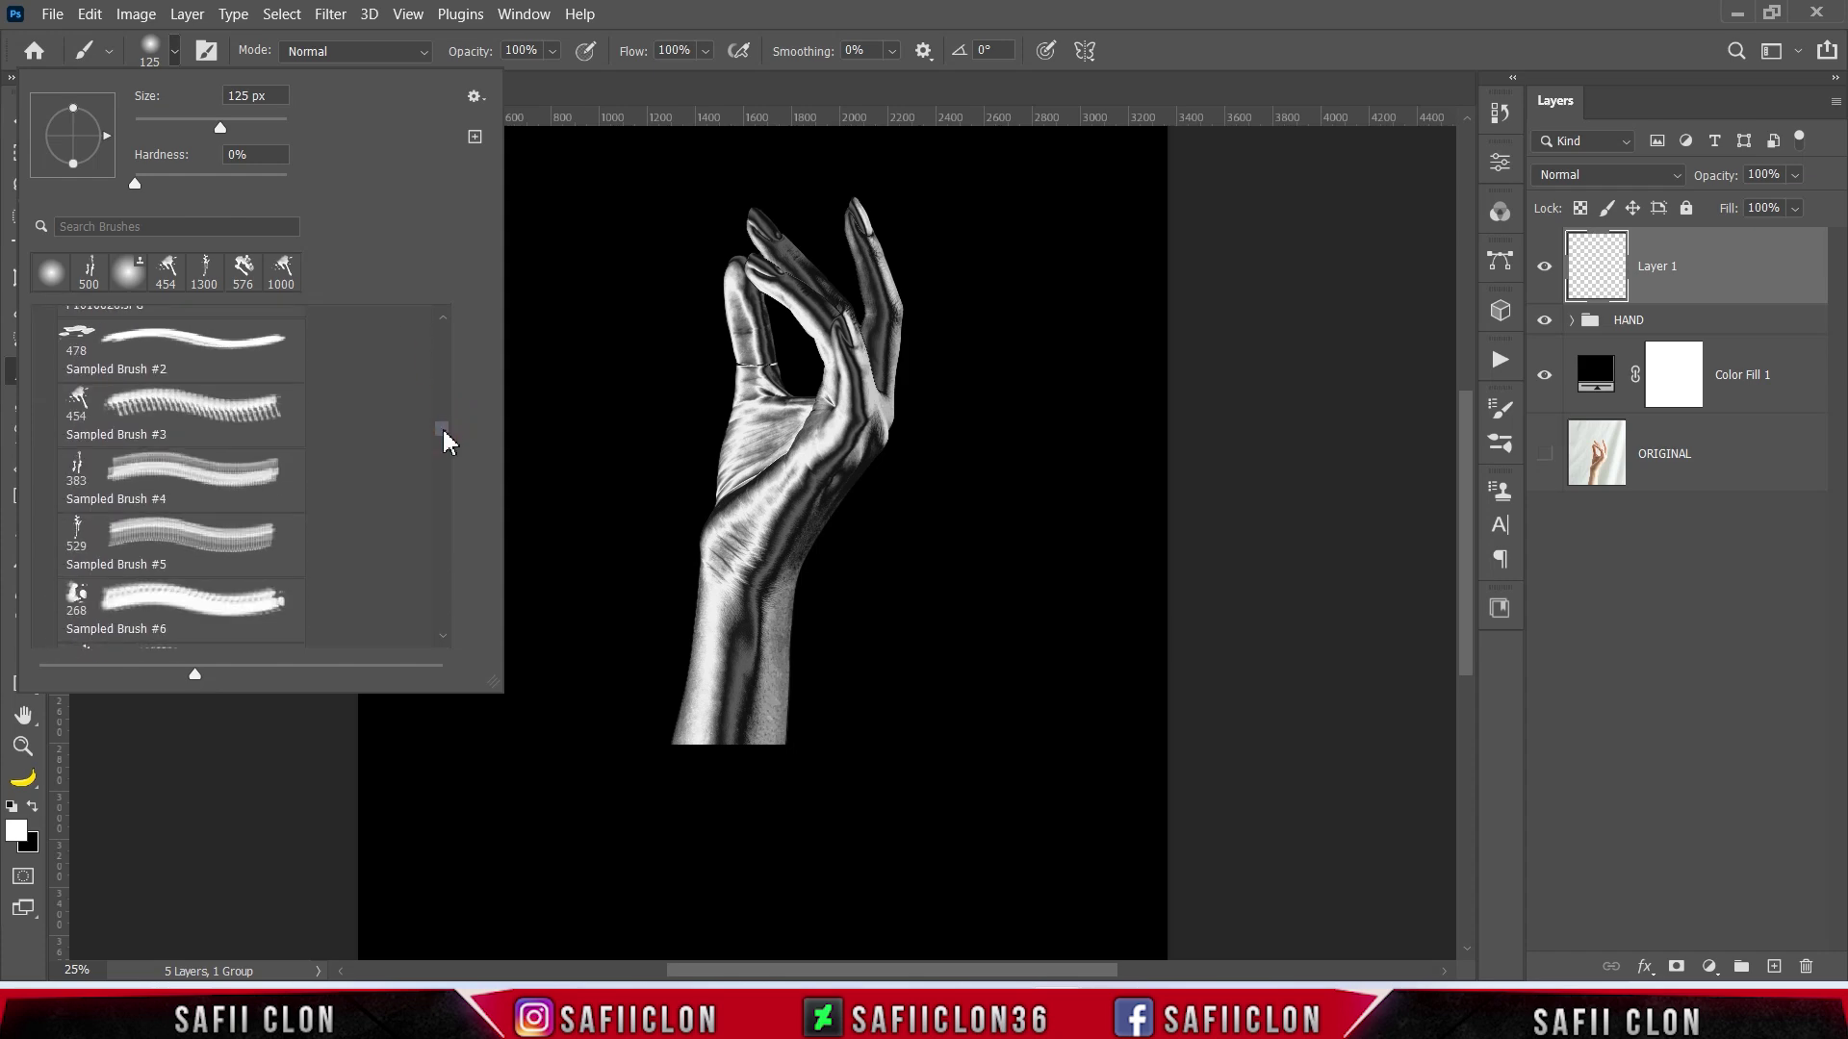
left_click(75, 534)
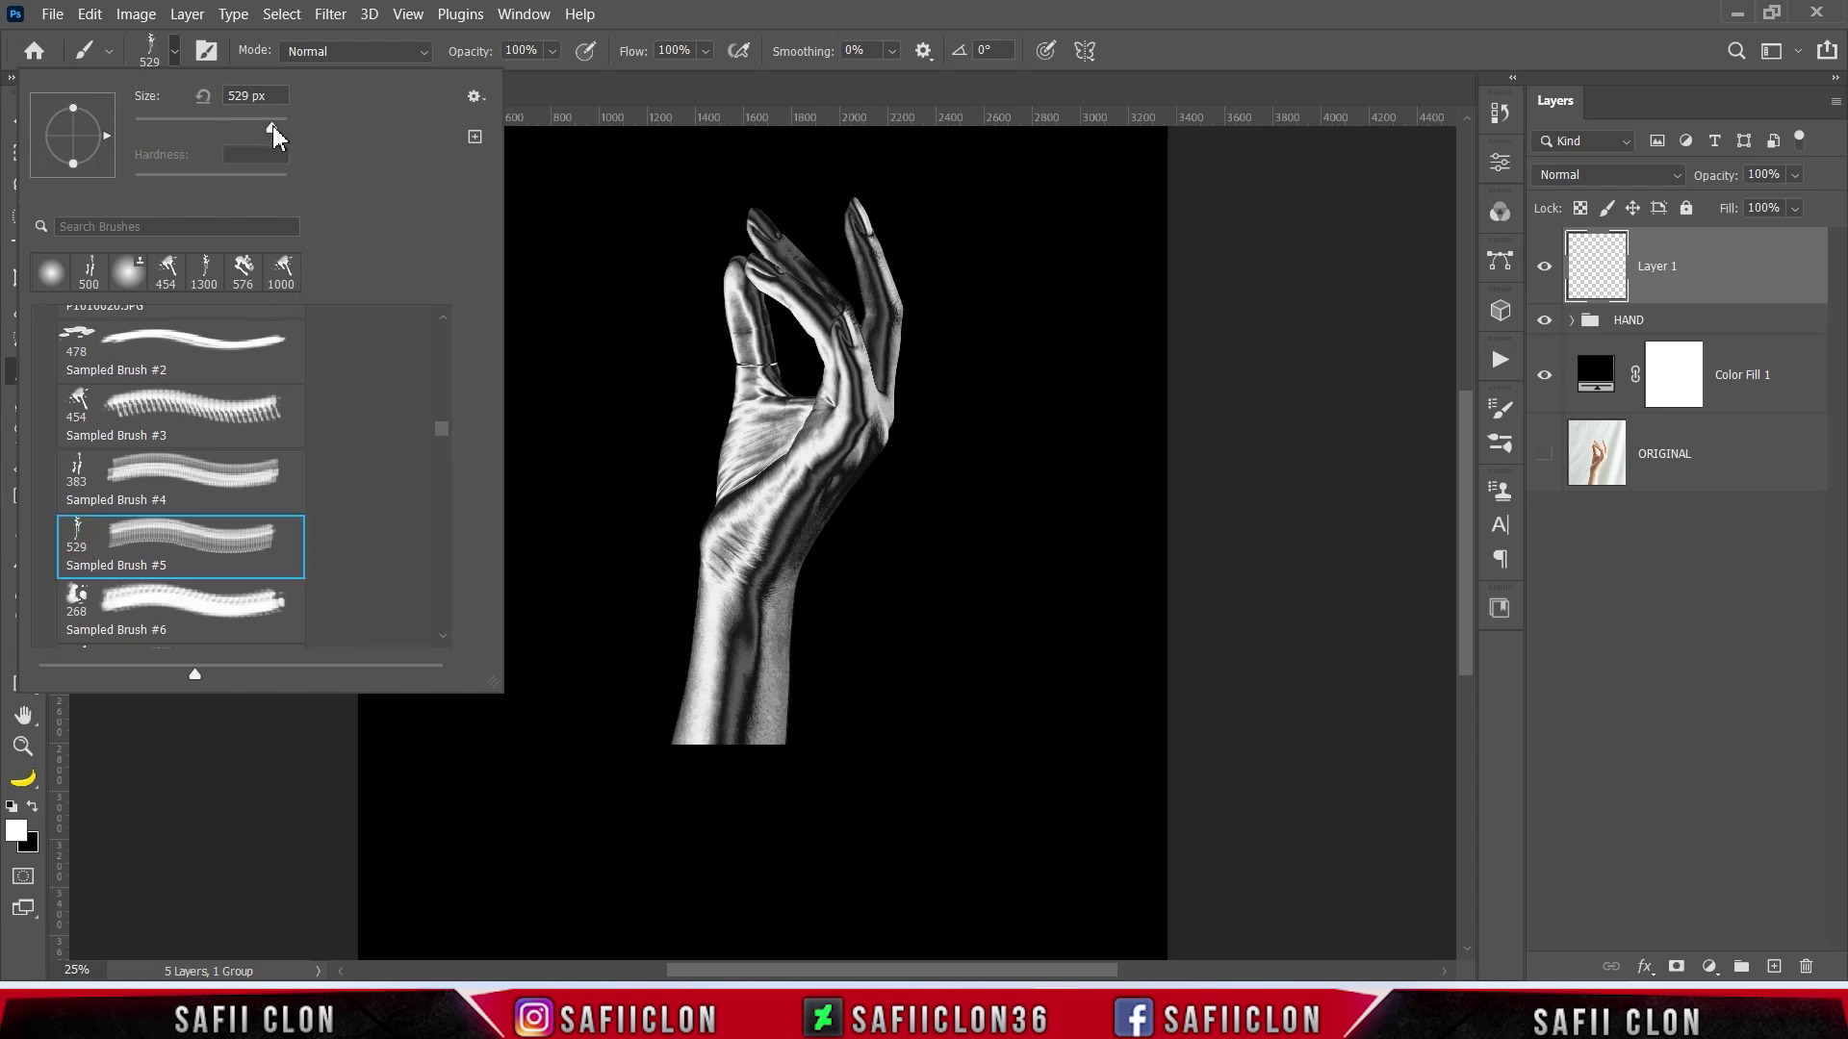
left_click(175, 52)
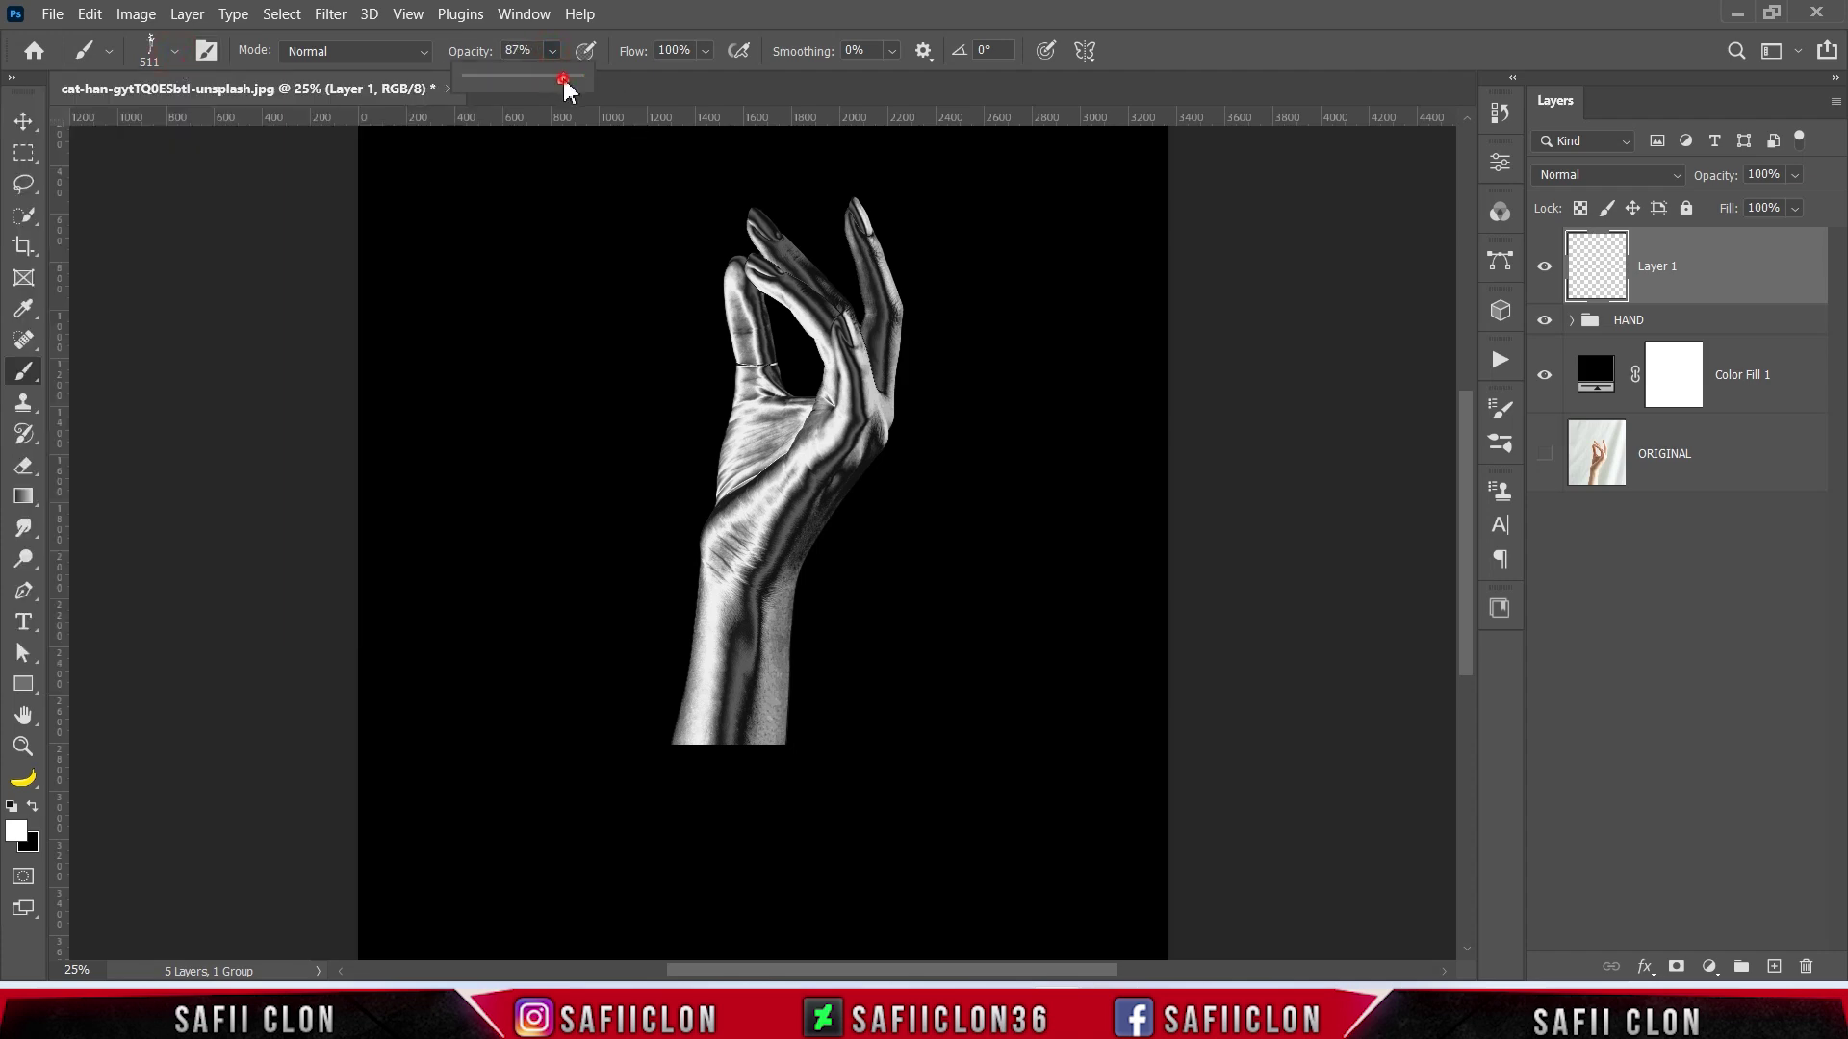
left_click(562, 56)
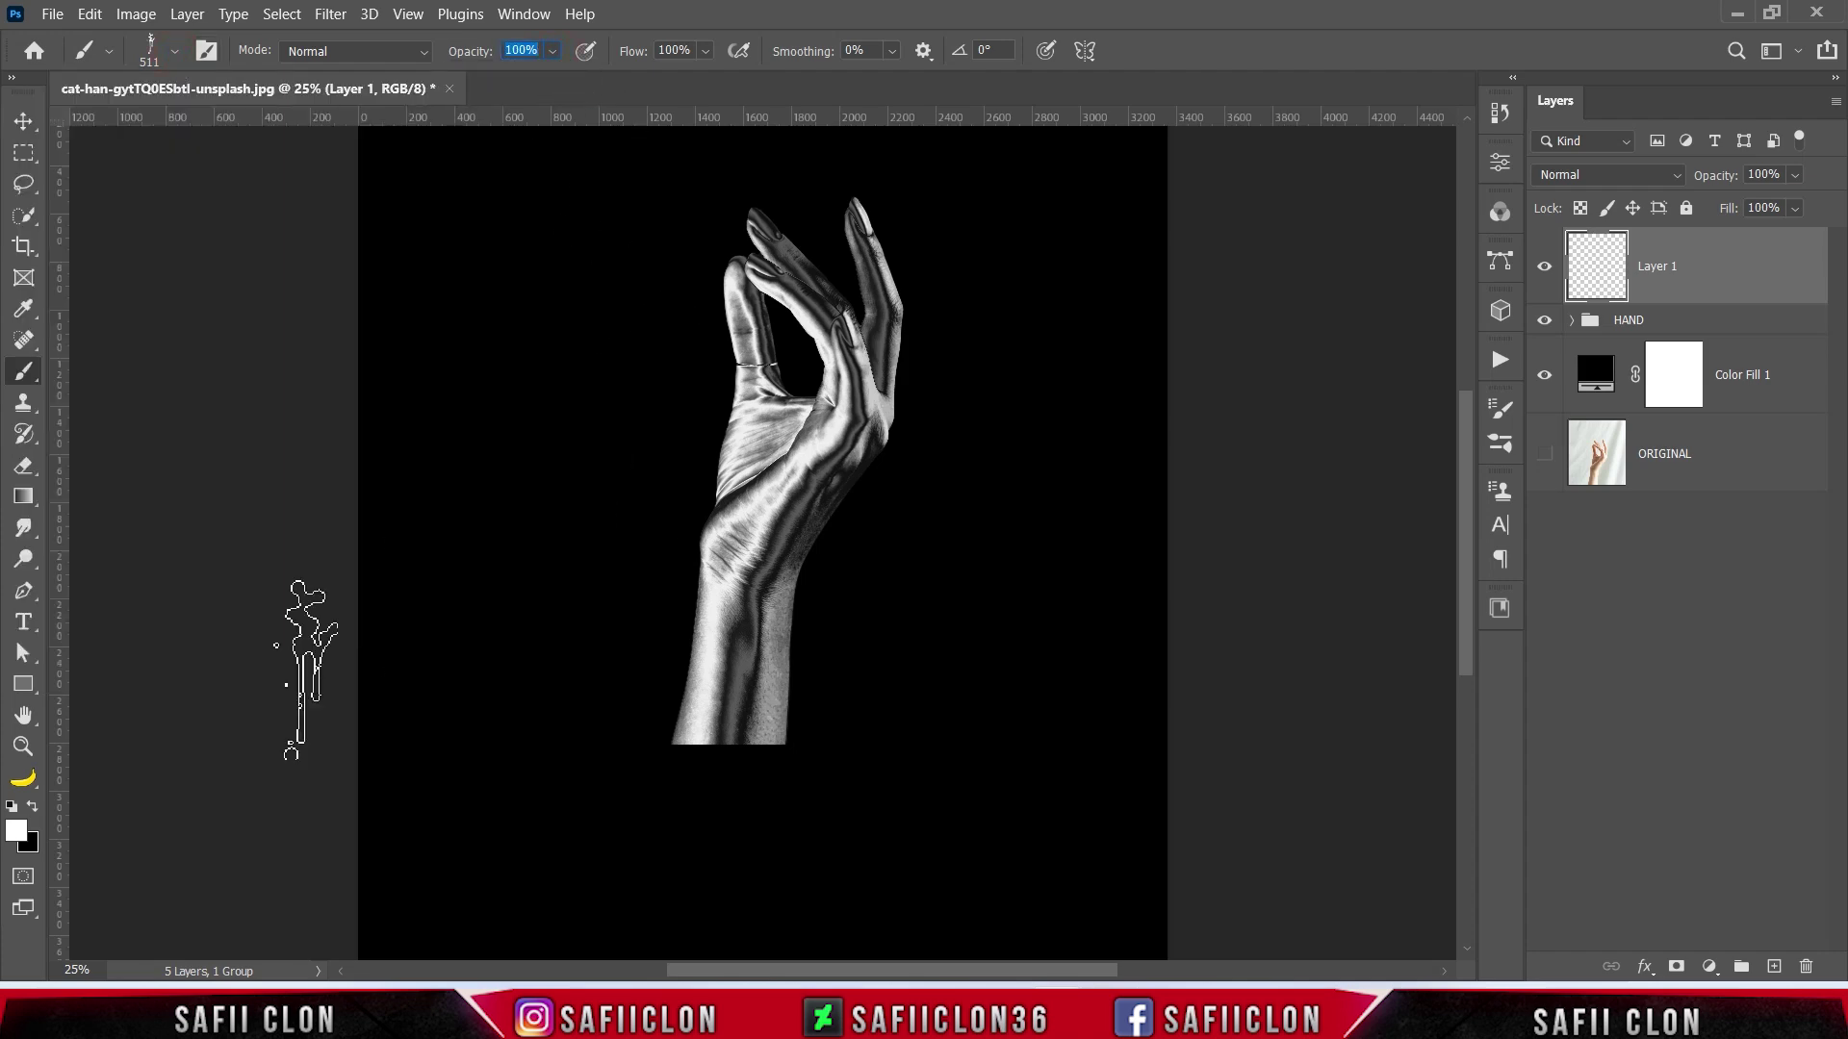
left_click(20, 834)
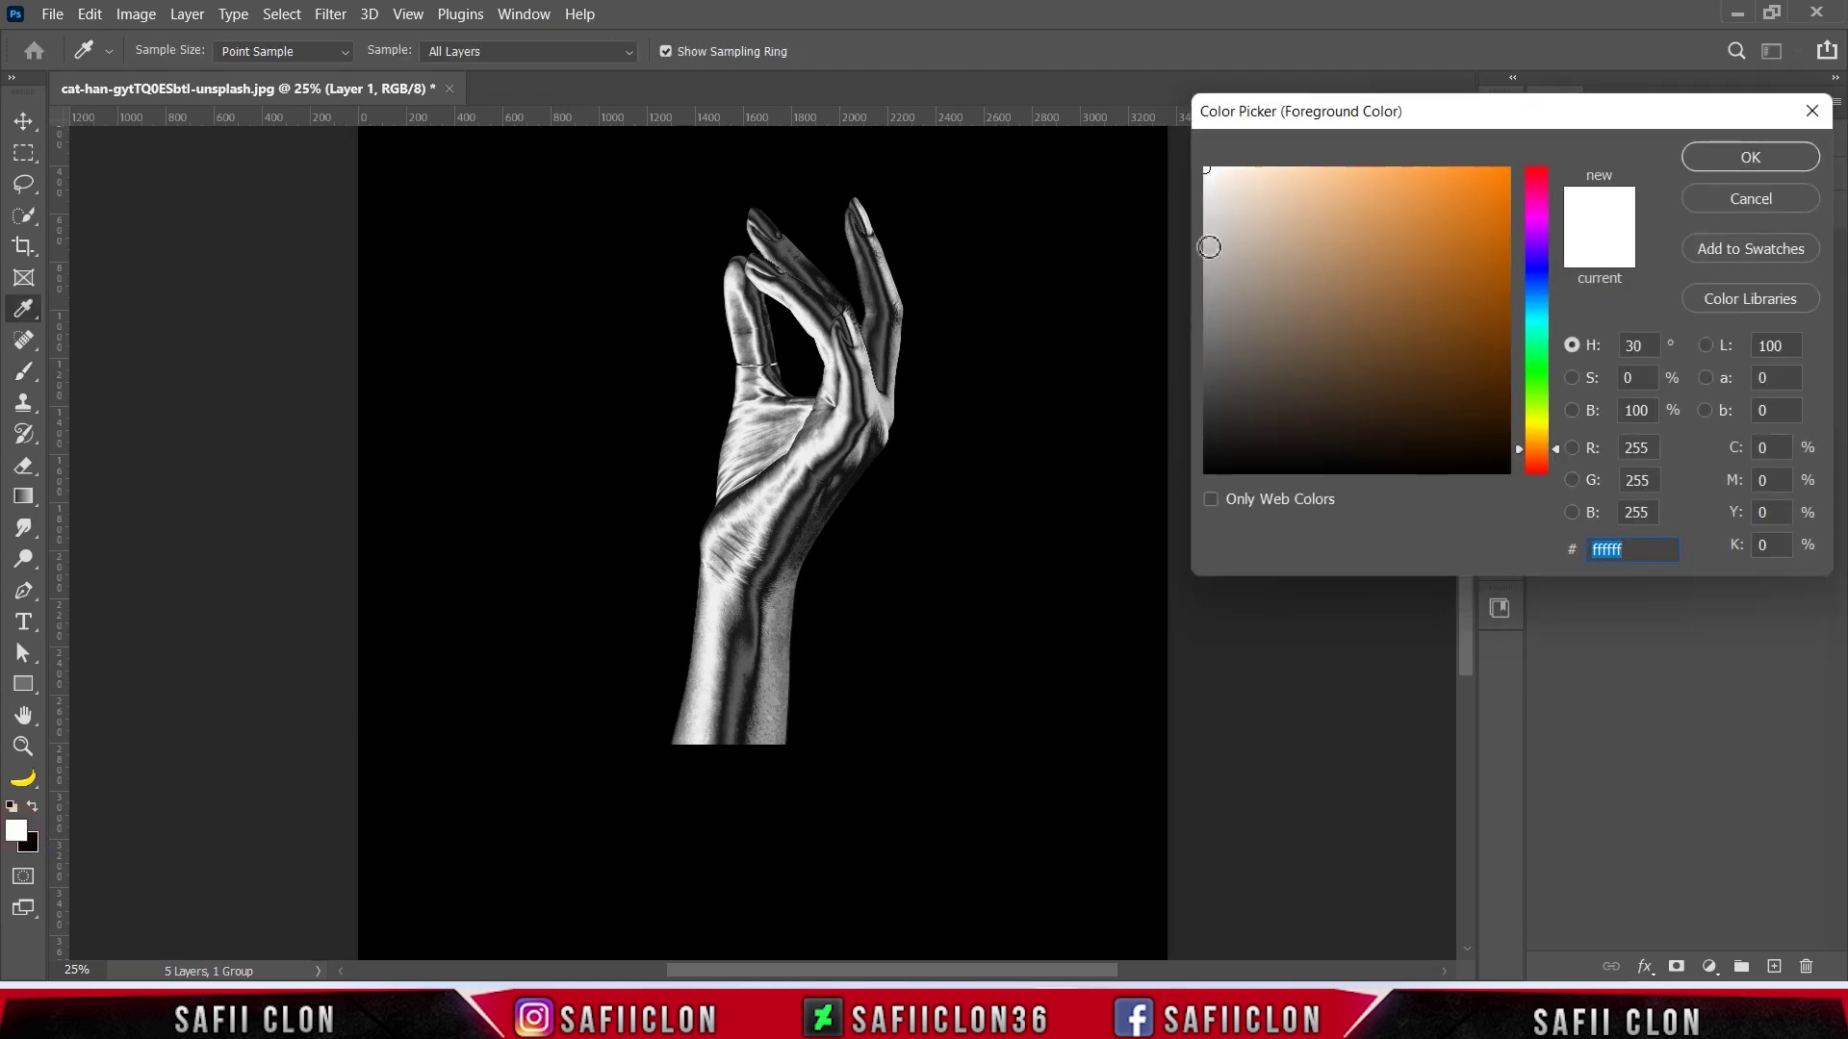
left_click(1750, 156)
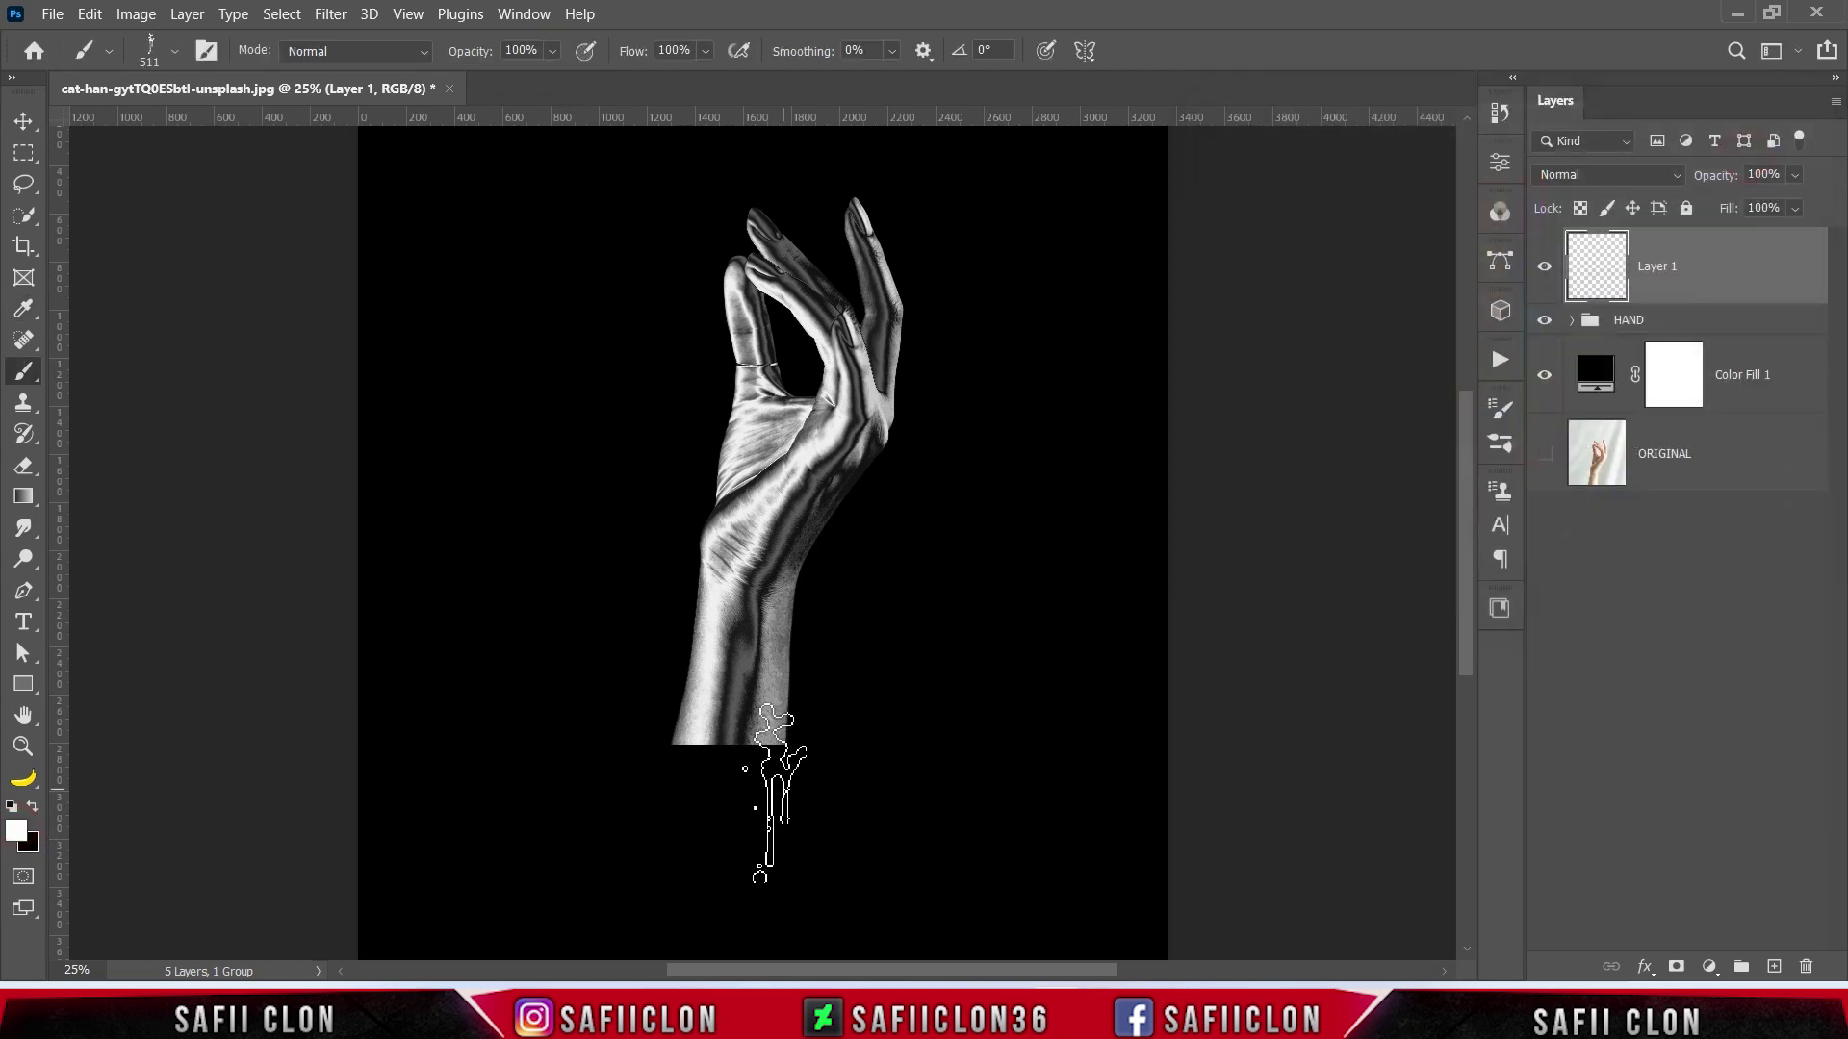
Enlarge the drip brush to 800 px, set its angle to -2° and stamp one white drip over the wrist's cut edge on Layer 1
key("]")
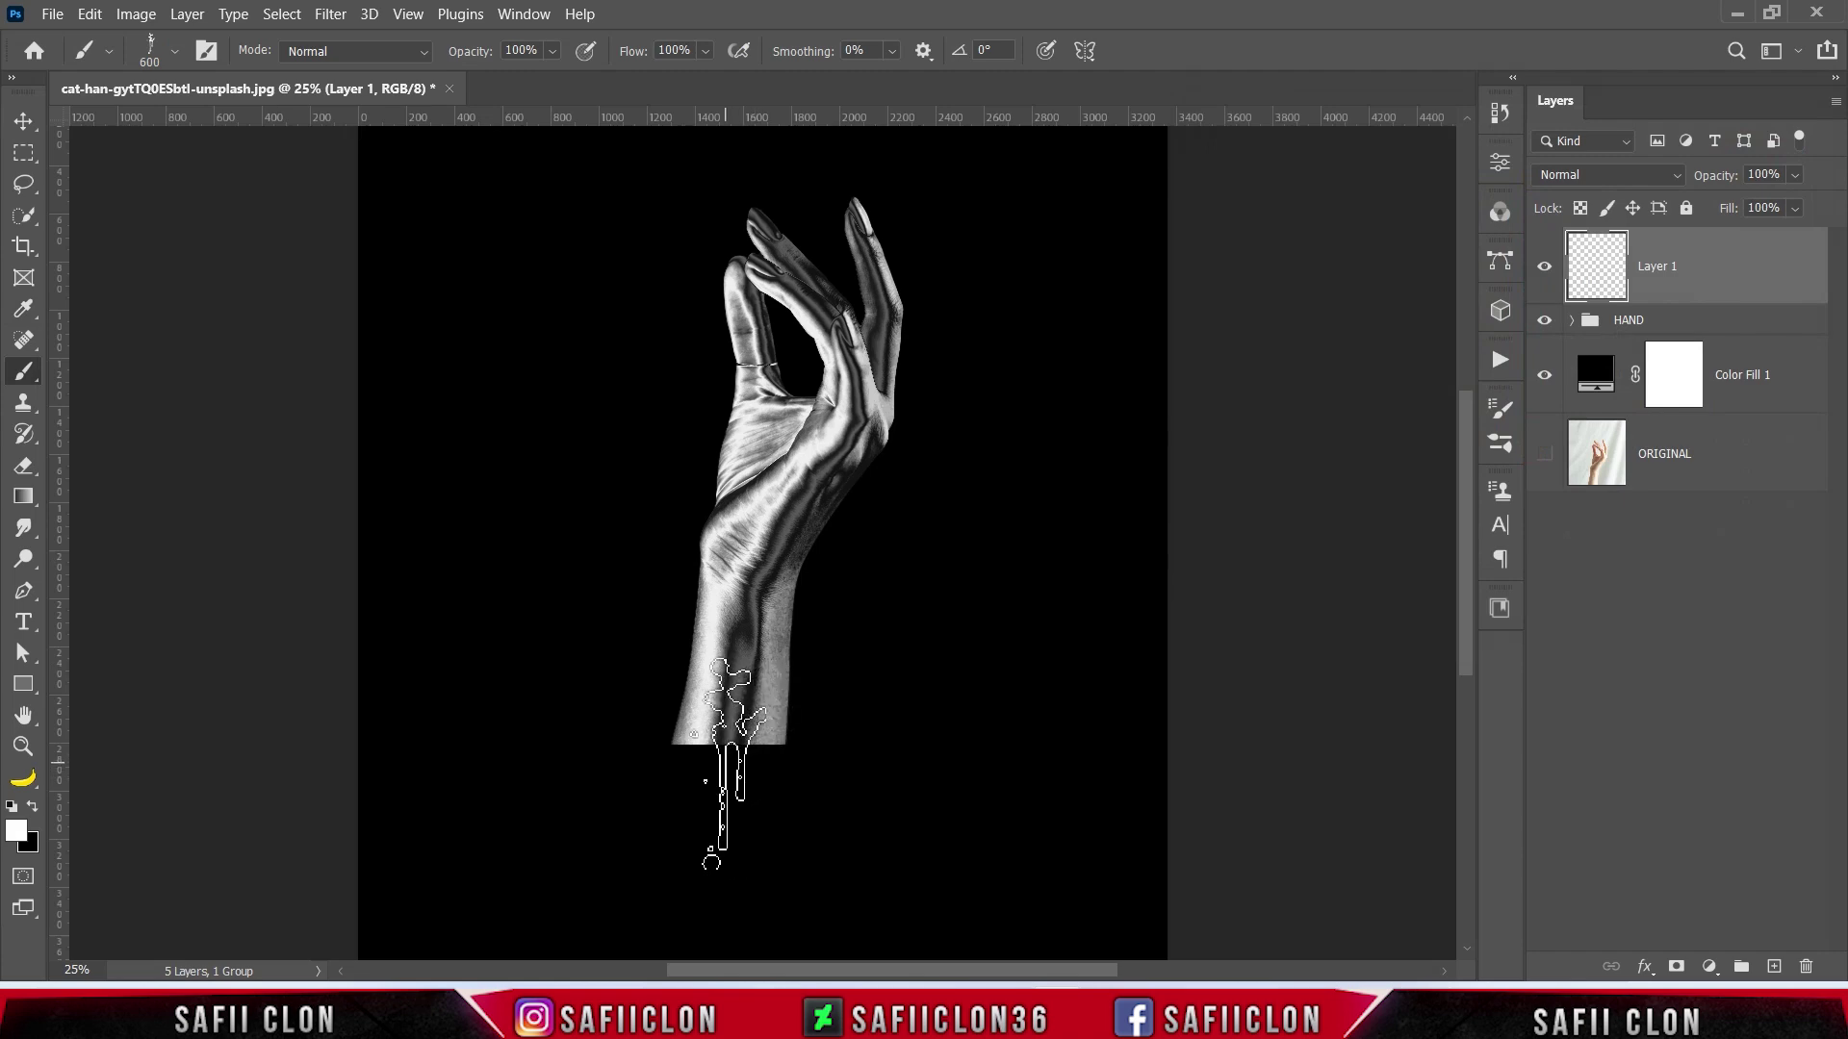
key("]")
key("]")
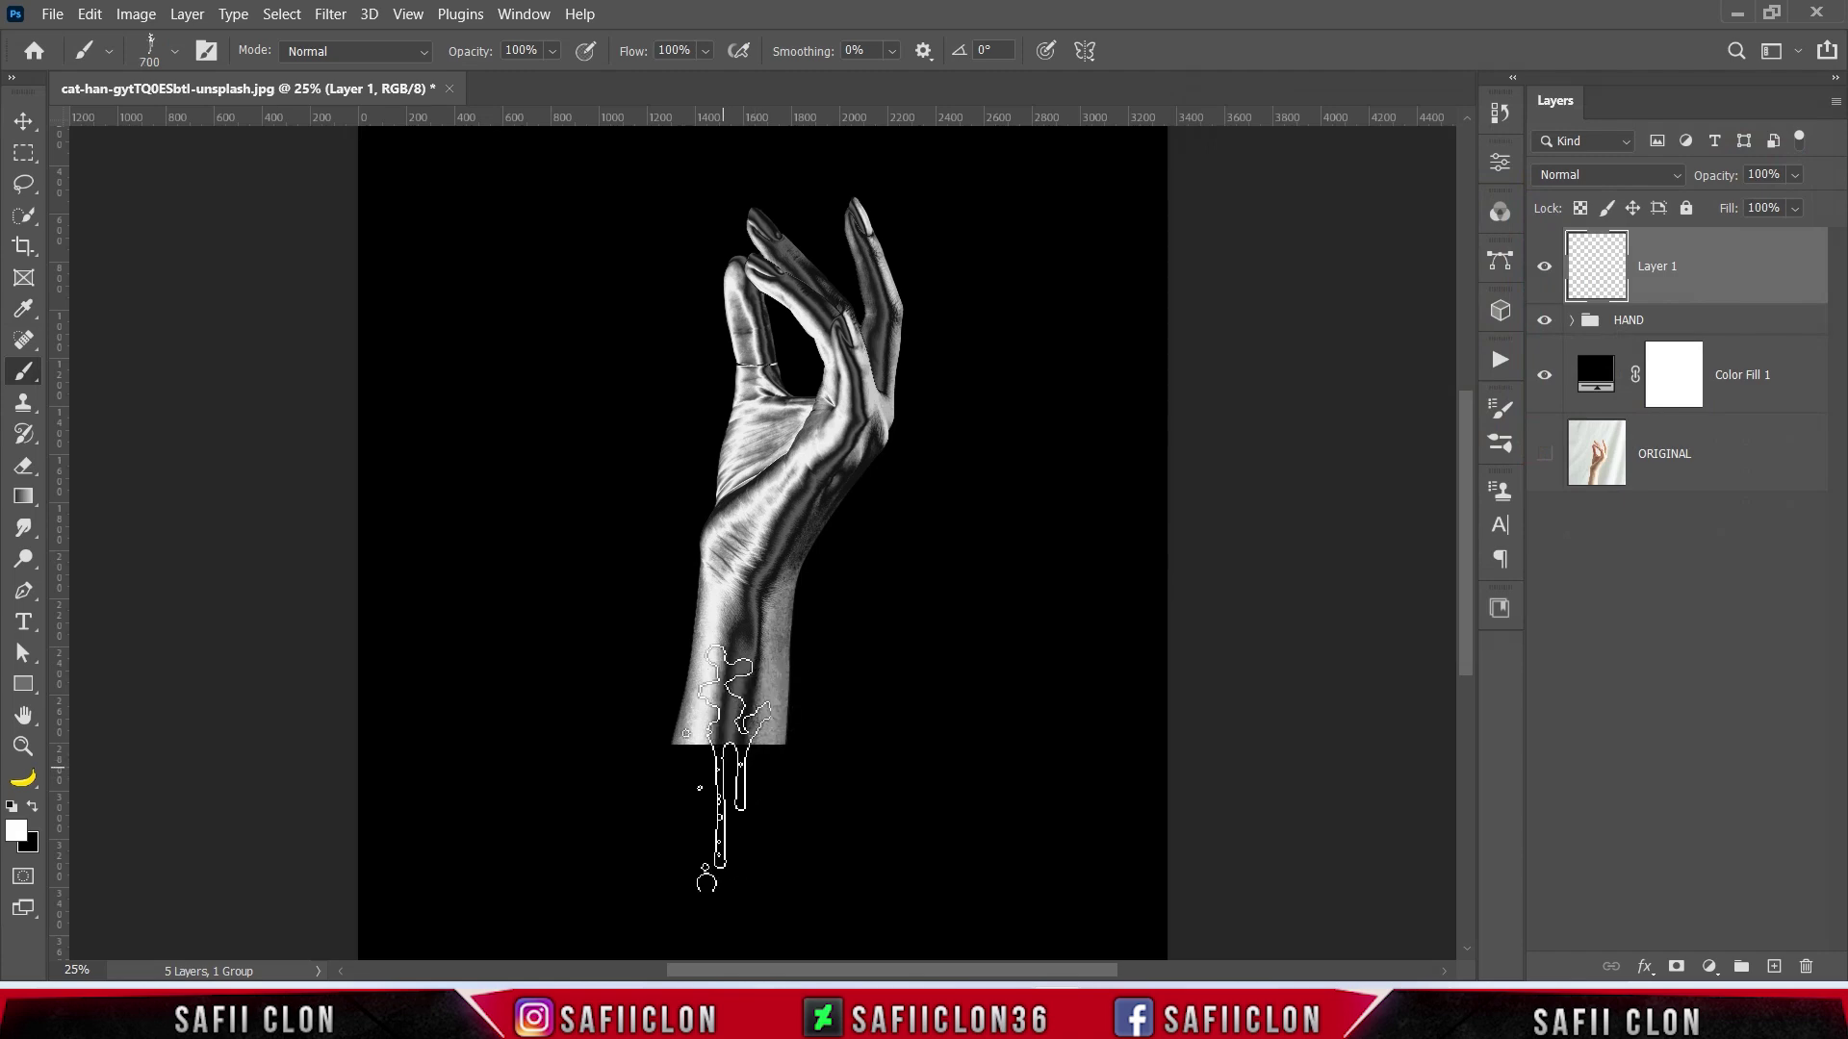
right_click(717, 777)
left_click(817, 426)
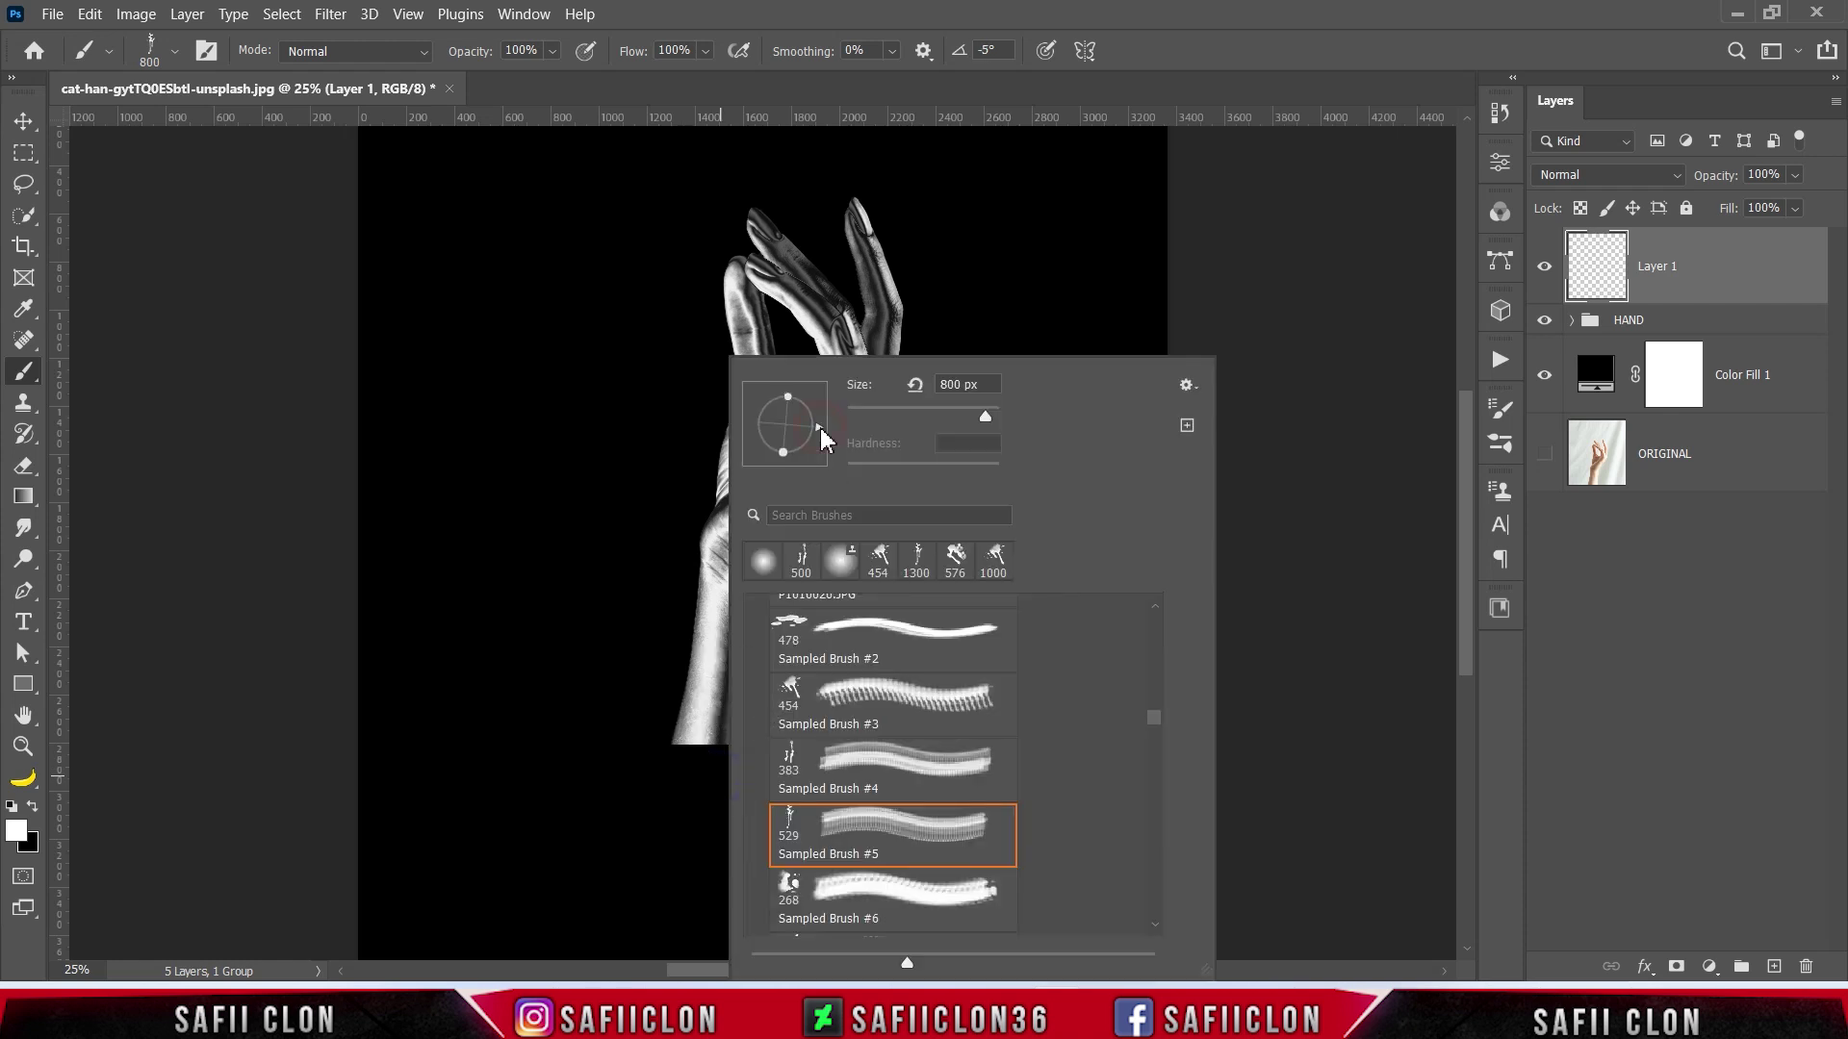
left_click(909, 118)
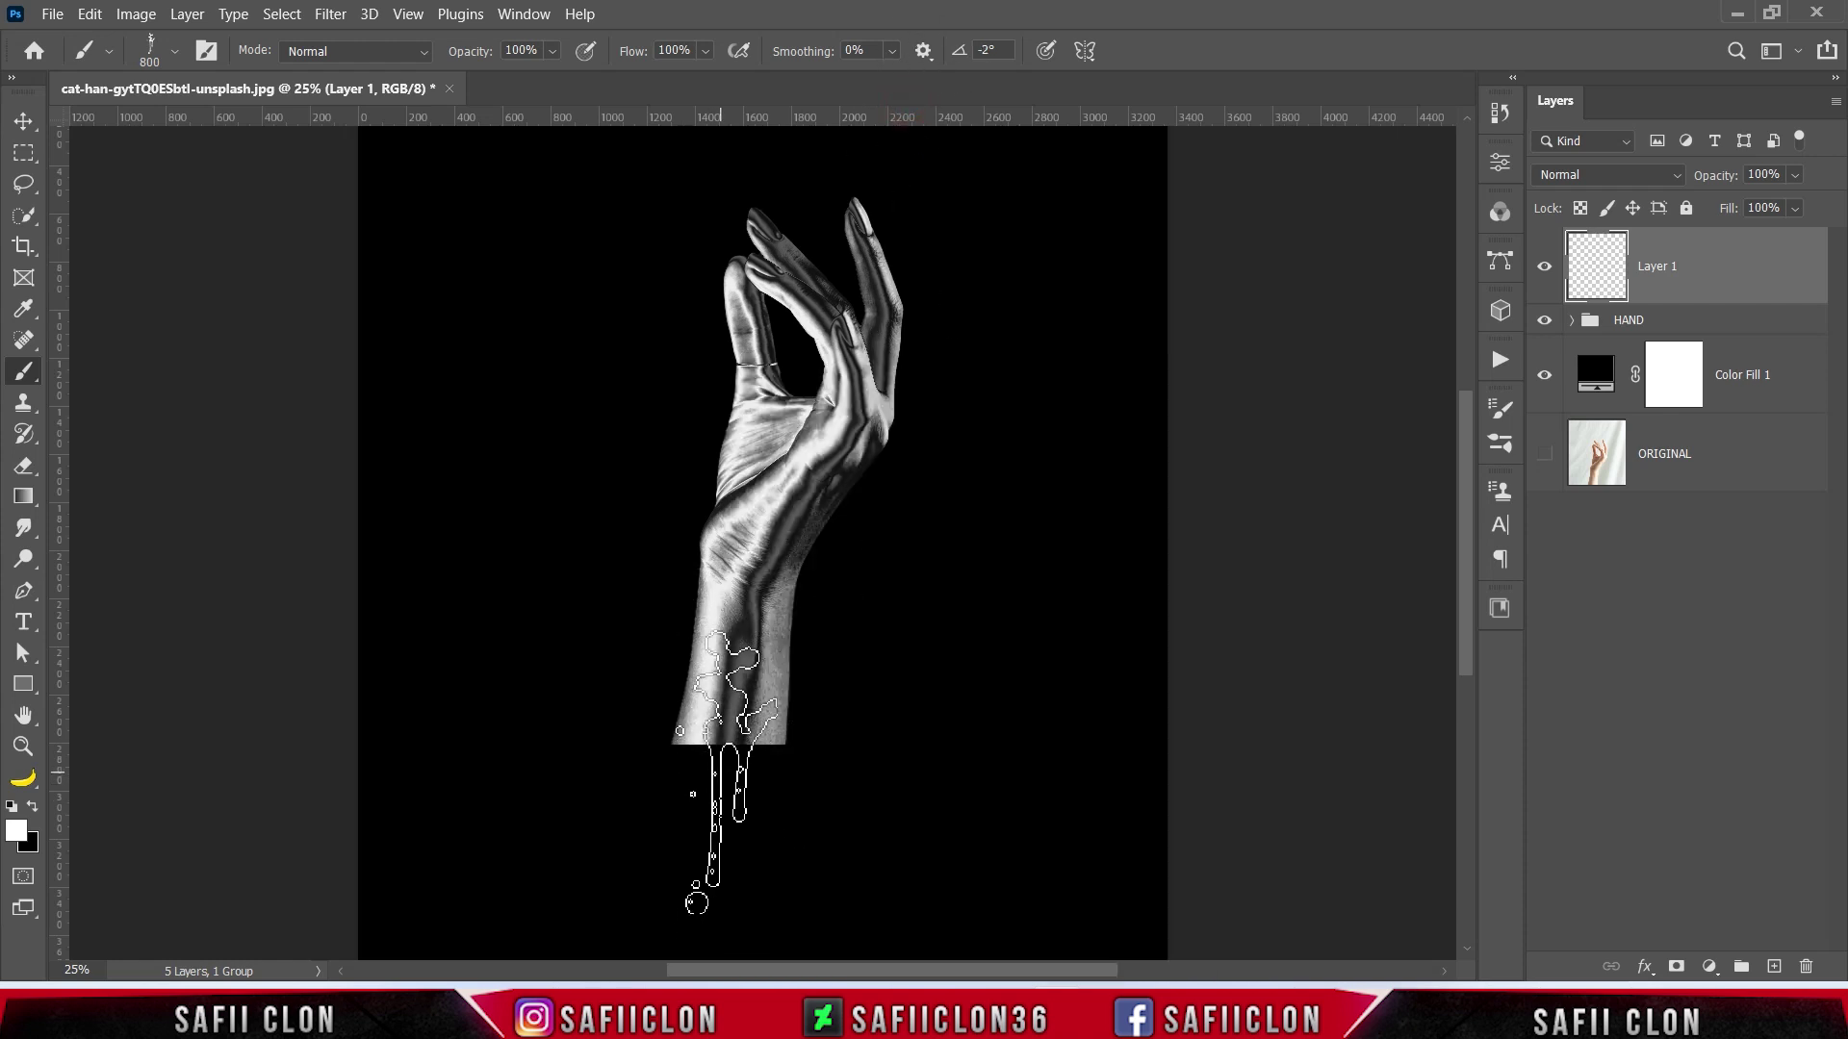
left_click(727, 781)
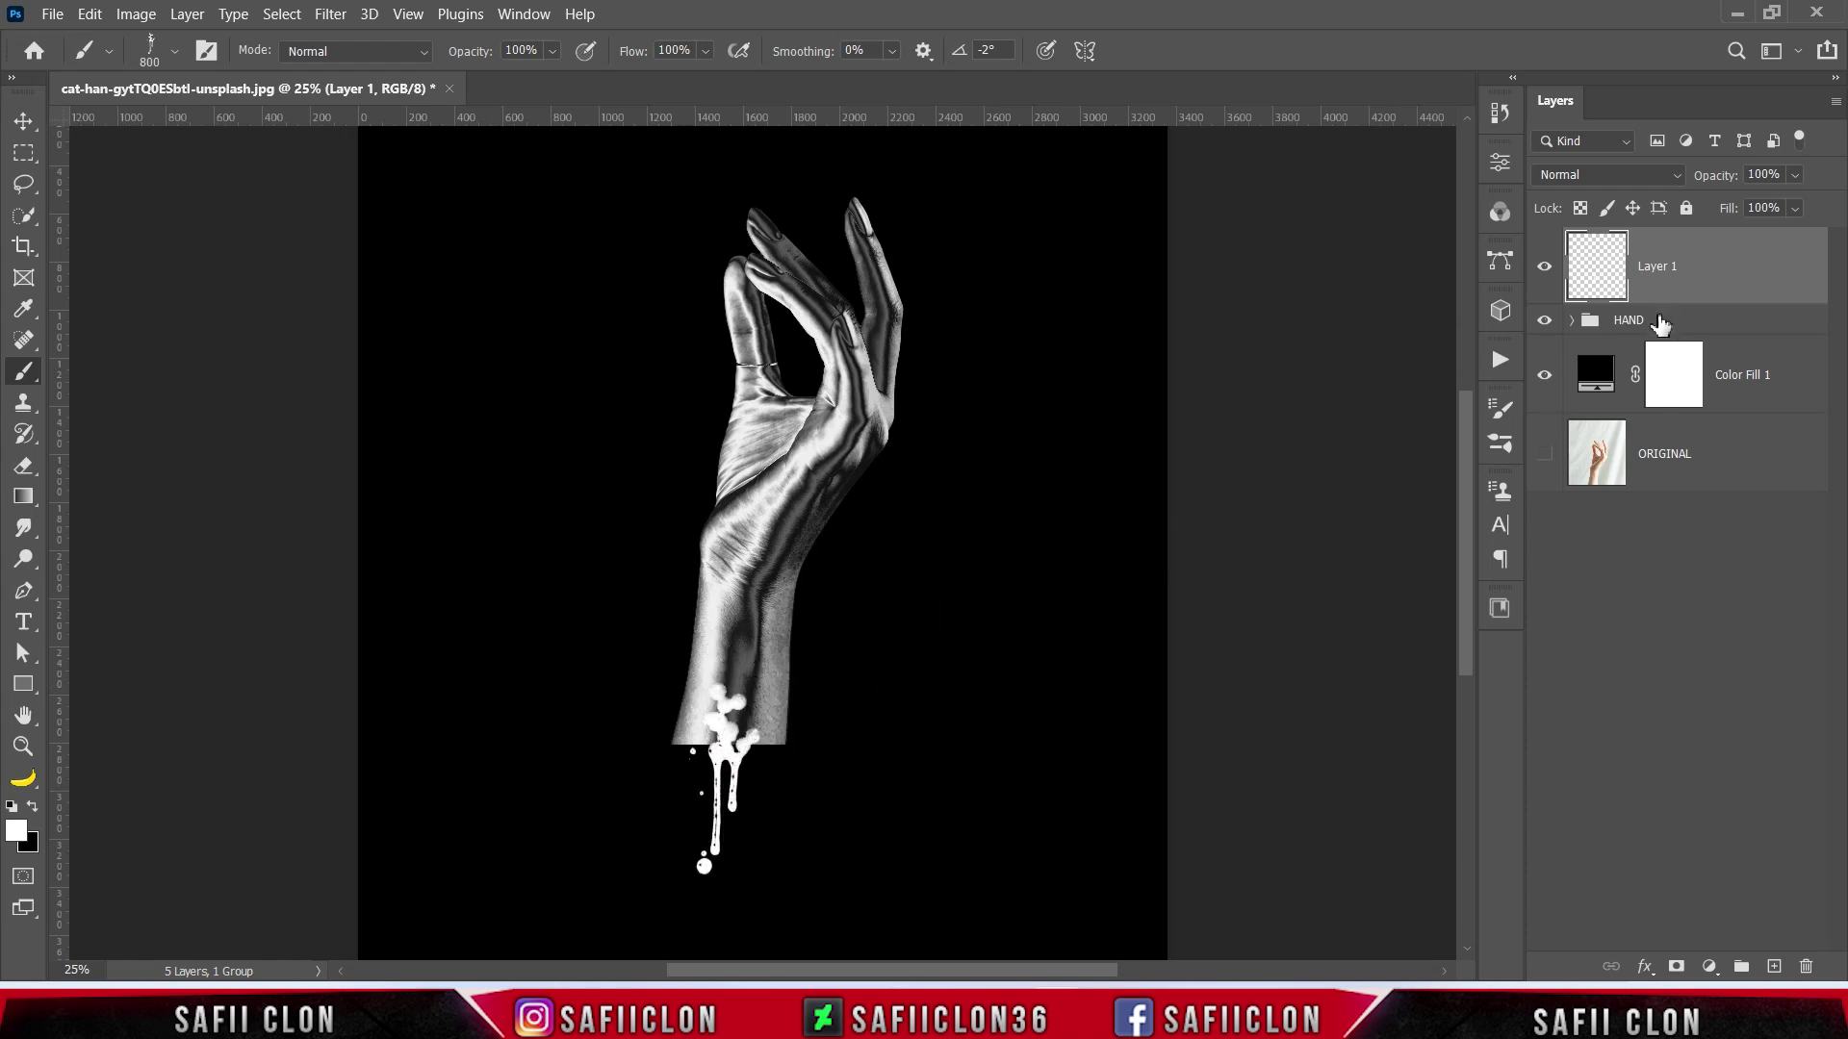
Duplicate the EDIT layer inside the HAND group
left_click(1658, 318)
left_click(1570, 321)
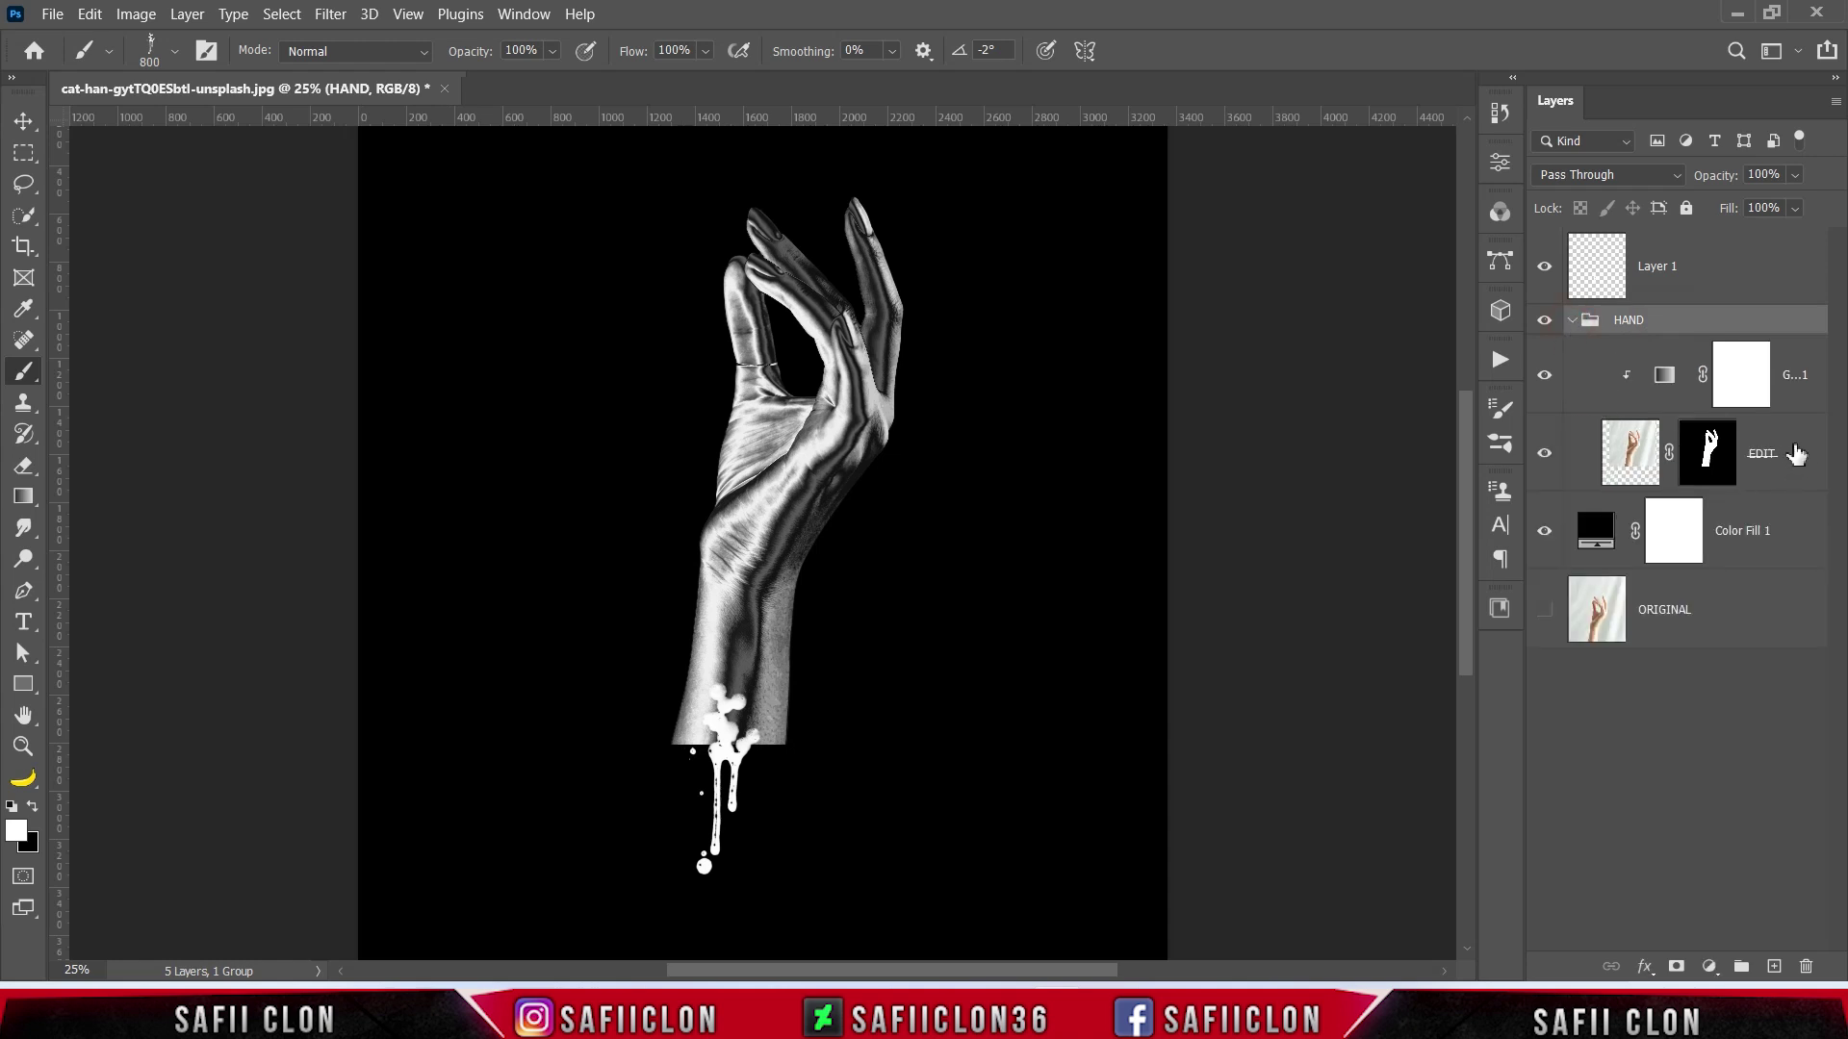
left_click(1634, 452)
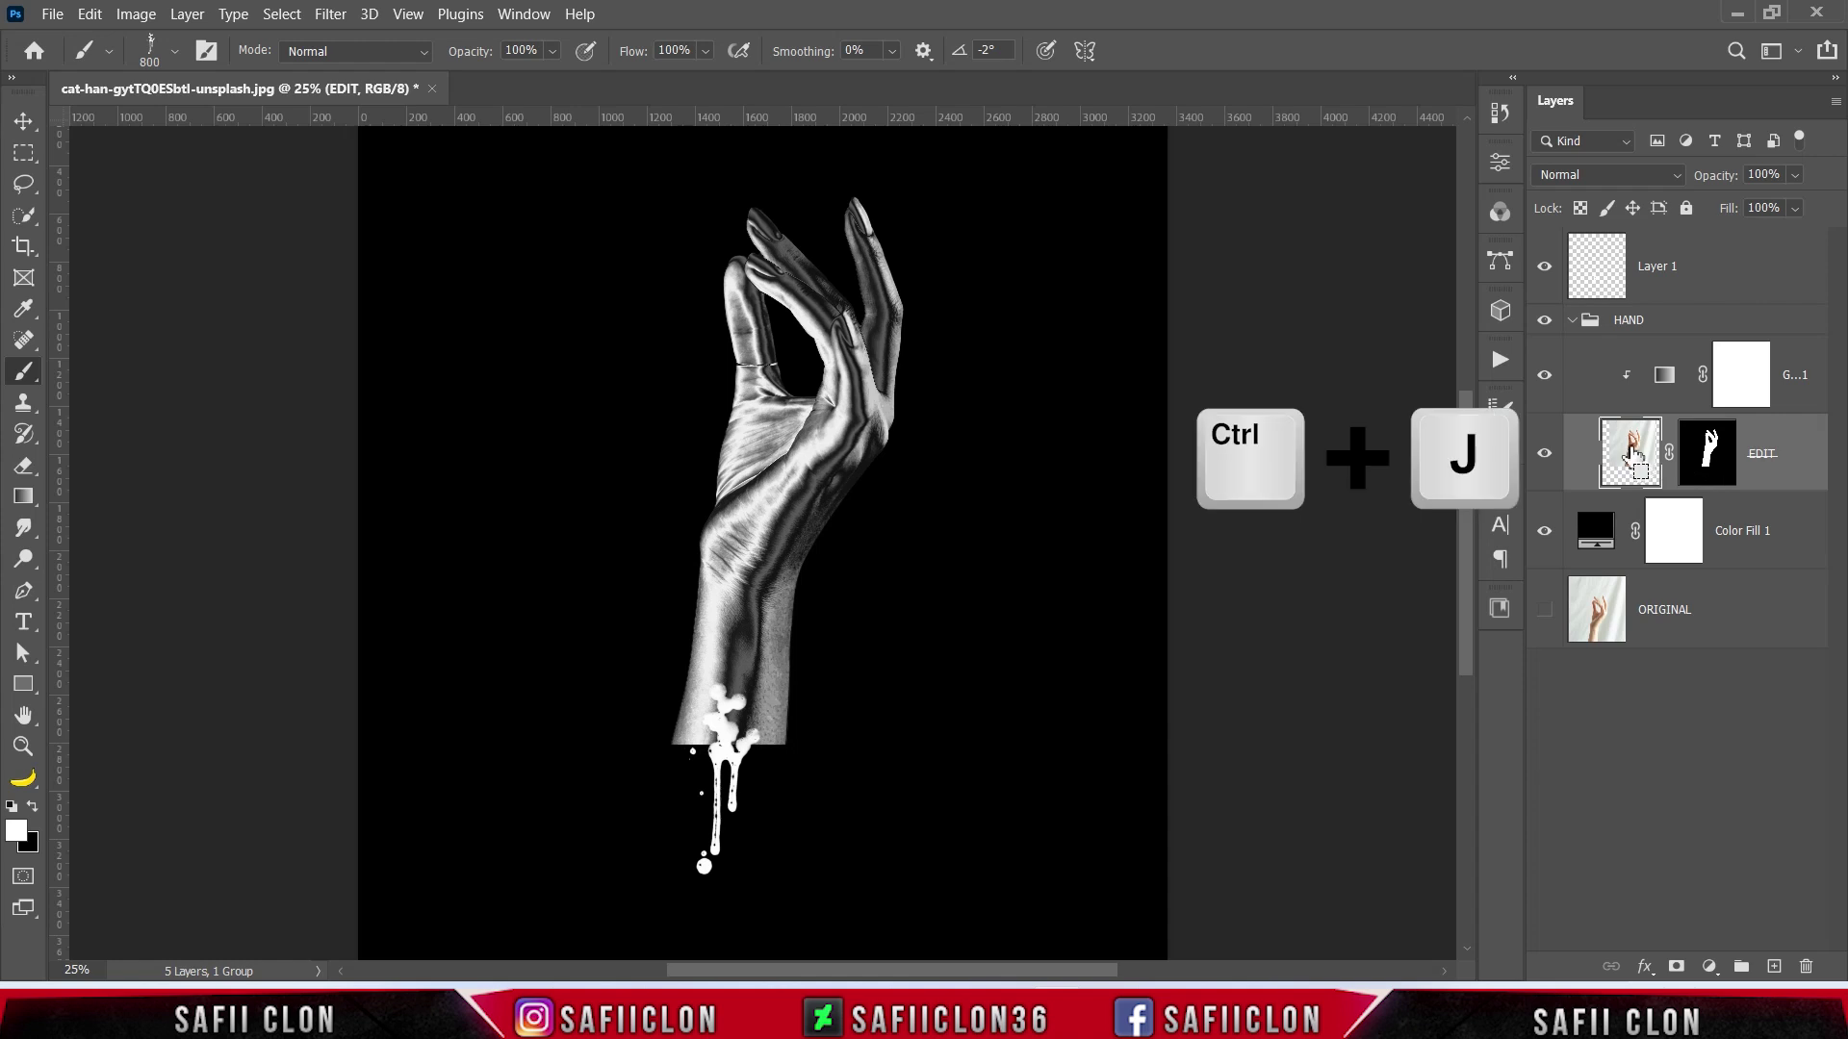
key("ctrl+j")
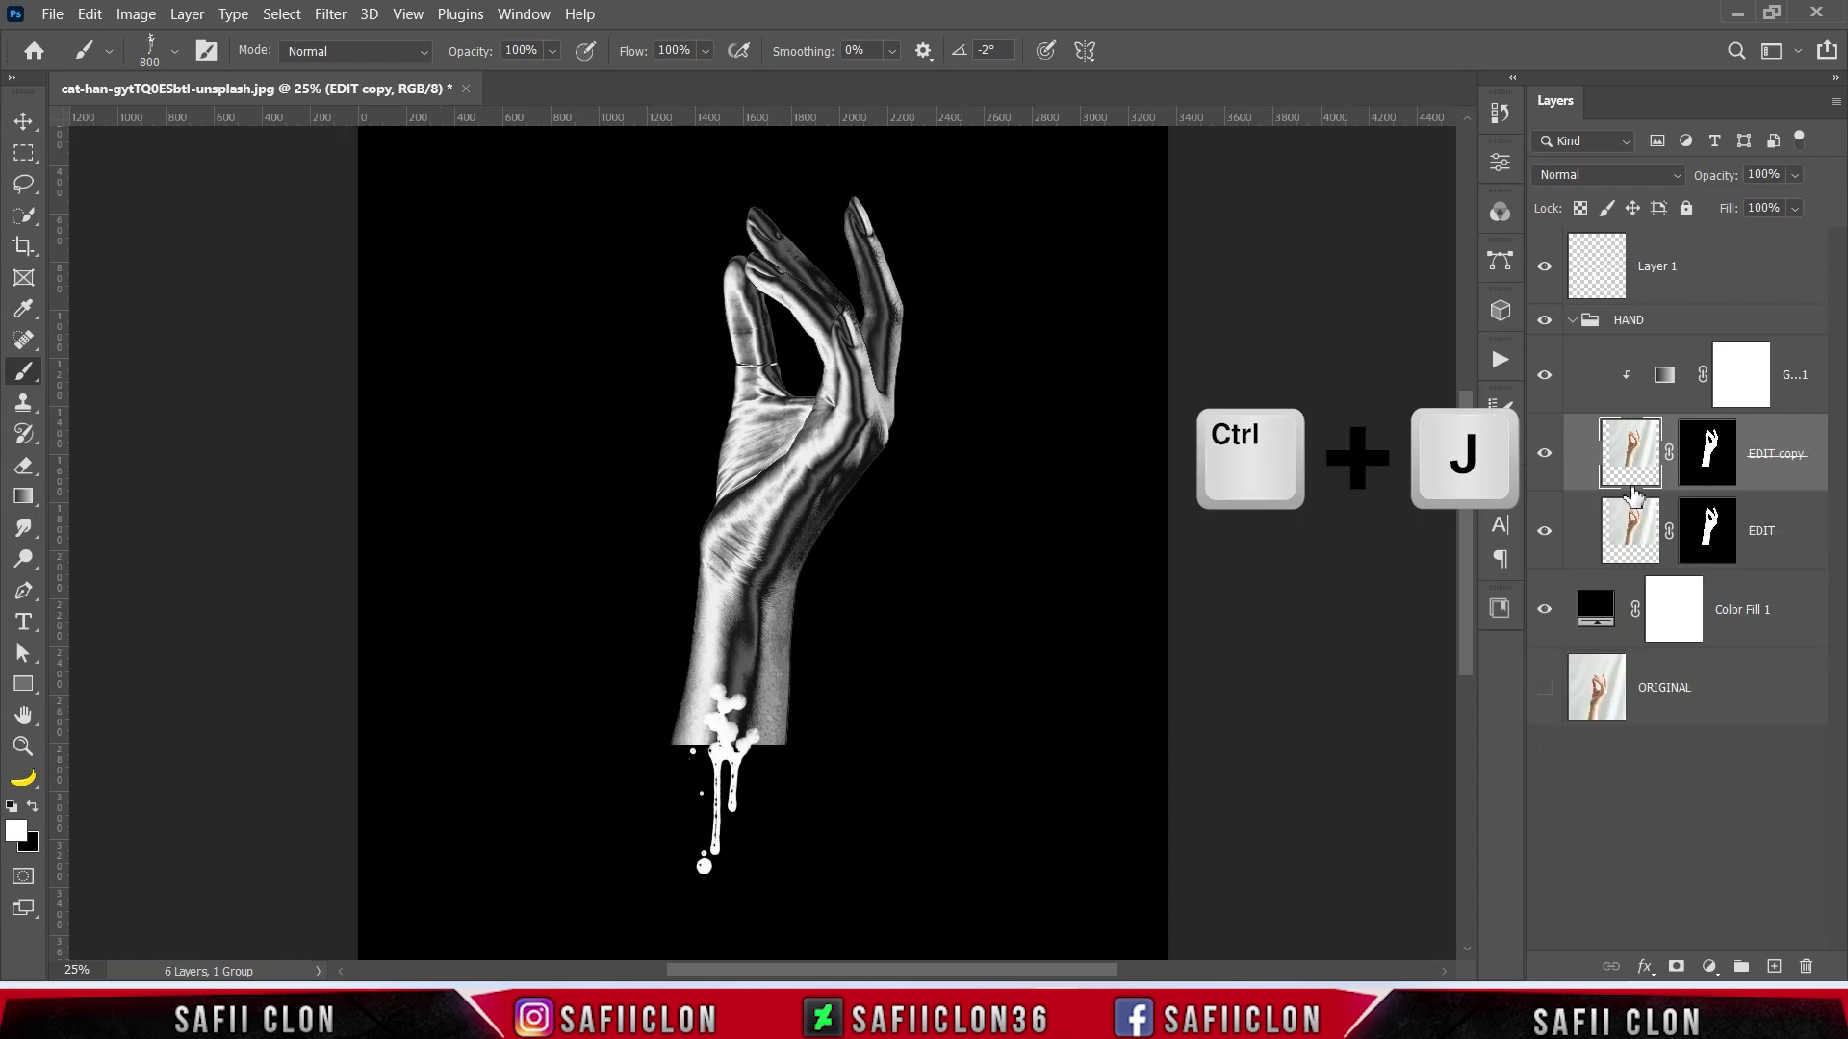
Apply the layer mask of the lower EDIT layer permanently to its pixels
left_click(1766, 541)
left_click(1709, 530)
key("x")
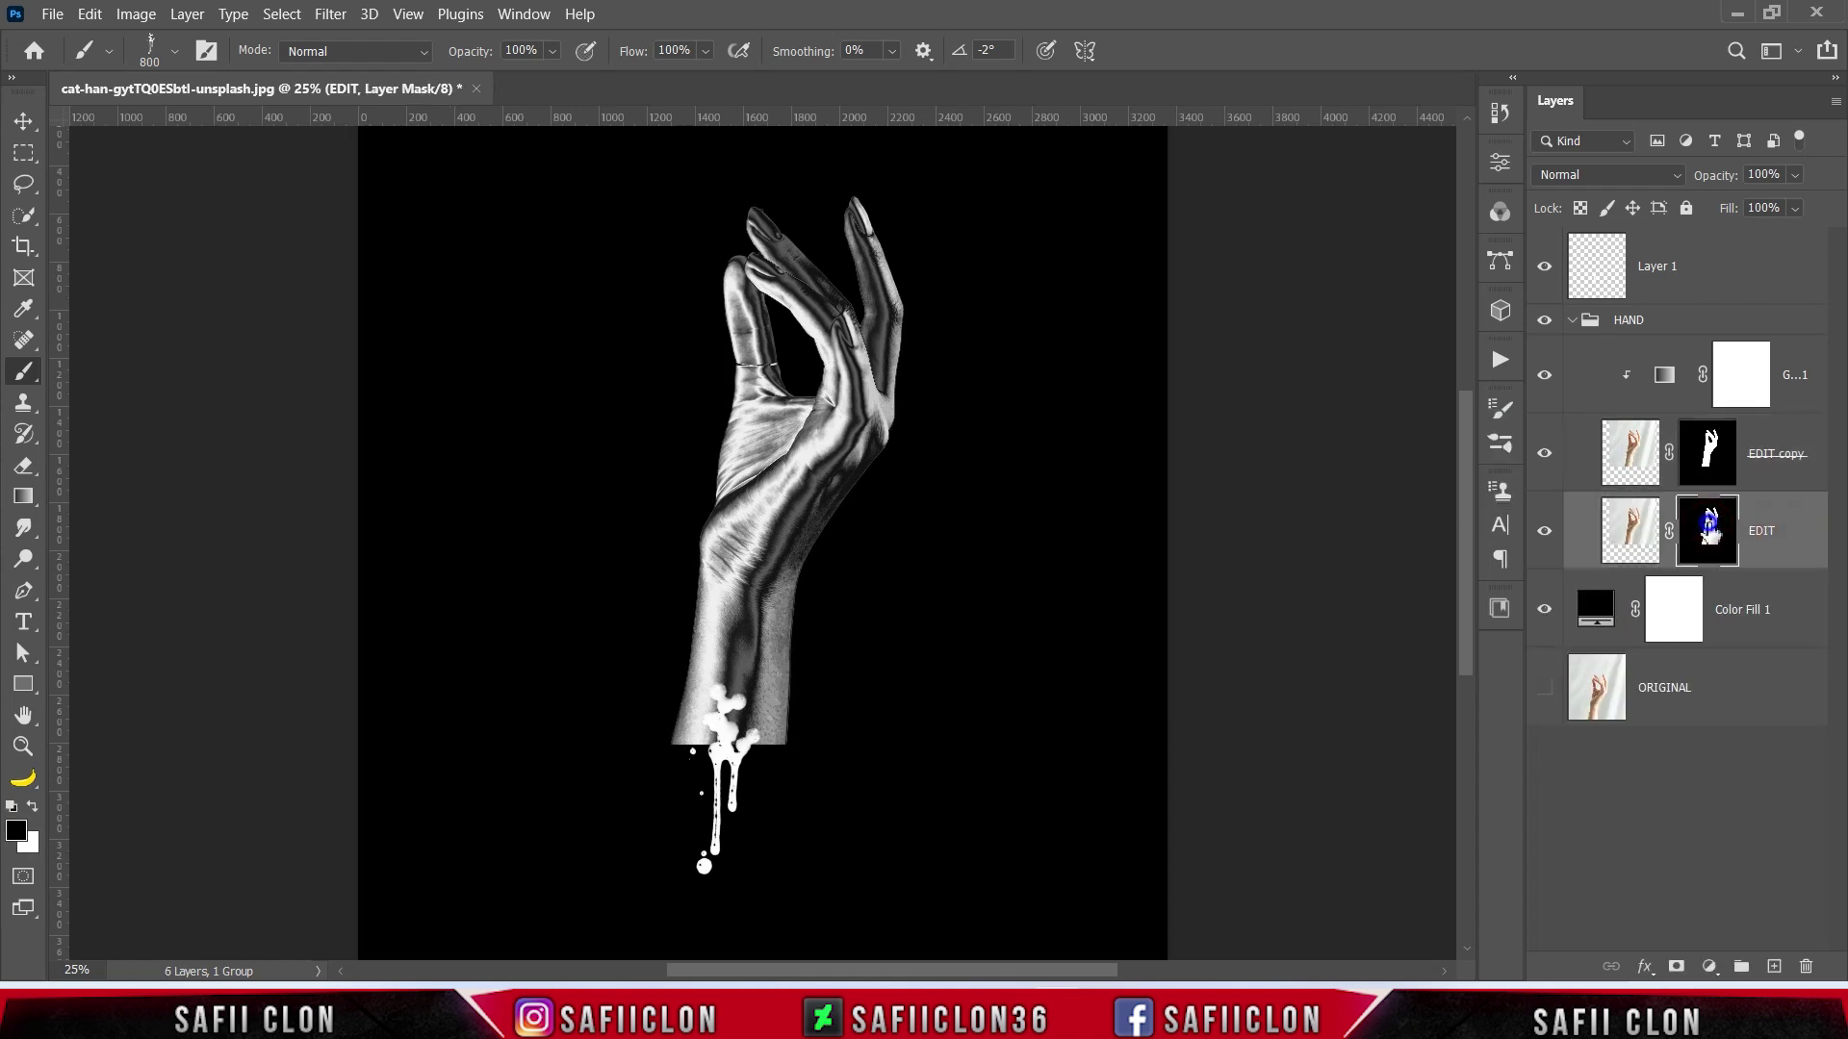
right_click(1709, 531)
left_click(1713, 590)
Move the EDIT layer out of the HAND group to above Layer 1 and clip it to the drip on Layer 1
left_click_drag(1746, 542, 1712, 244)
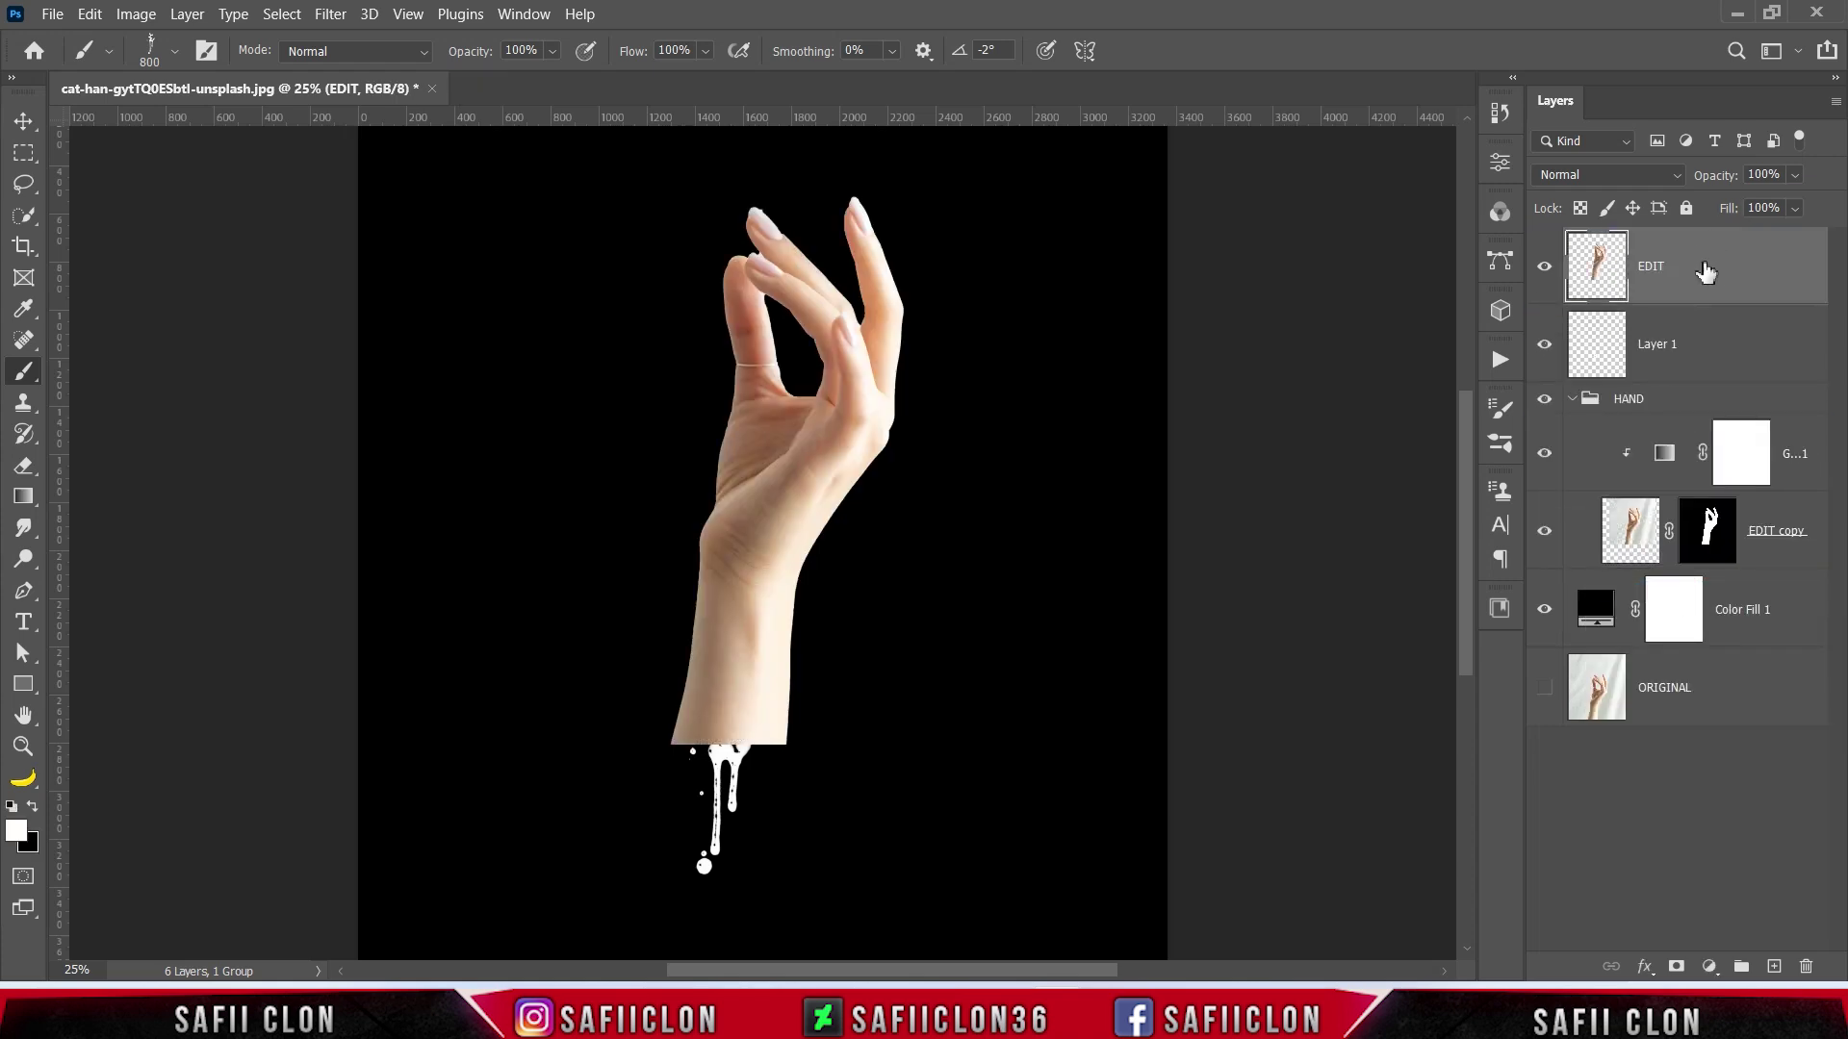
right_click(1702, 287)
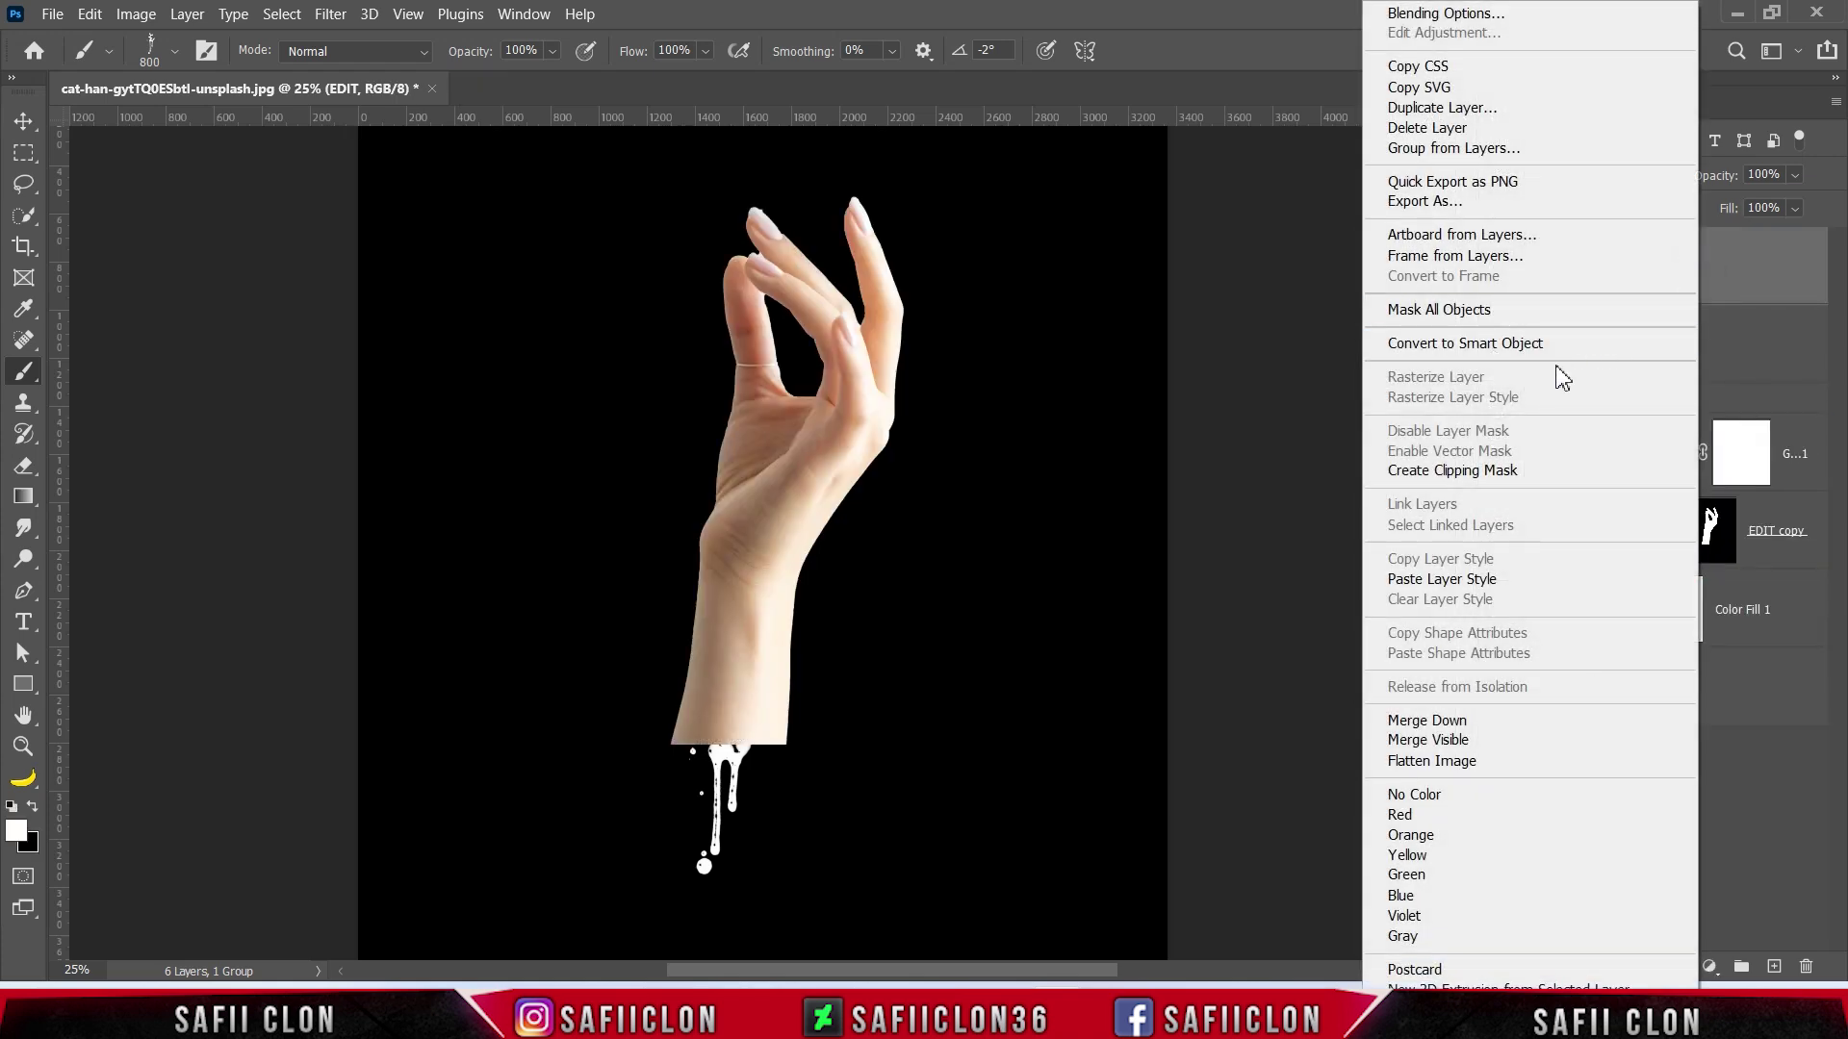
left_click(1464, 469)
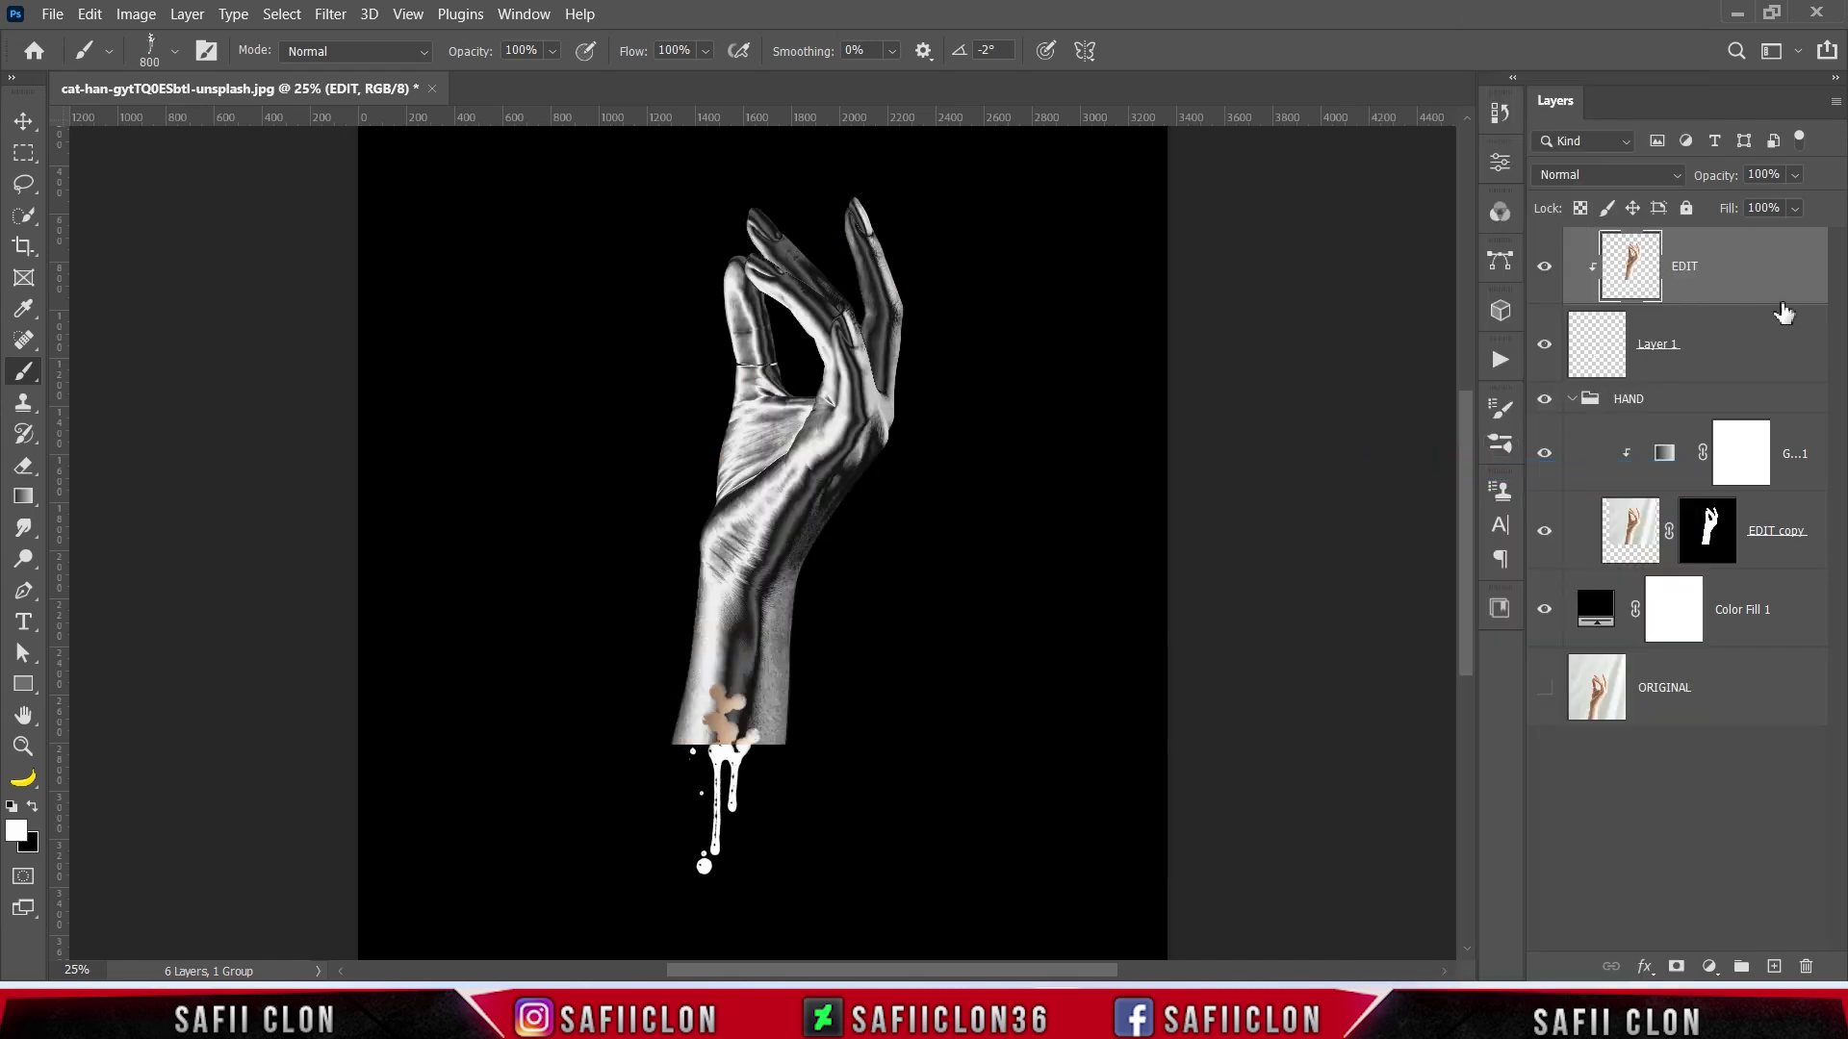
Duplicate the Gradient Map adjustment, move the copy above the EDIT layer and clip it to Layer 1
left_click(1791, 447)
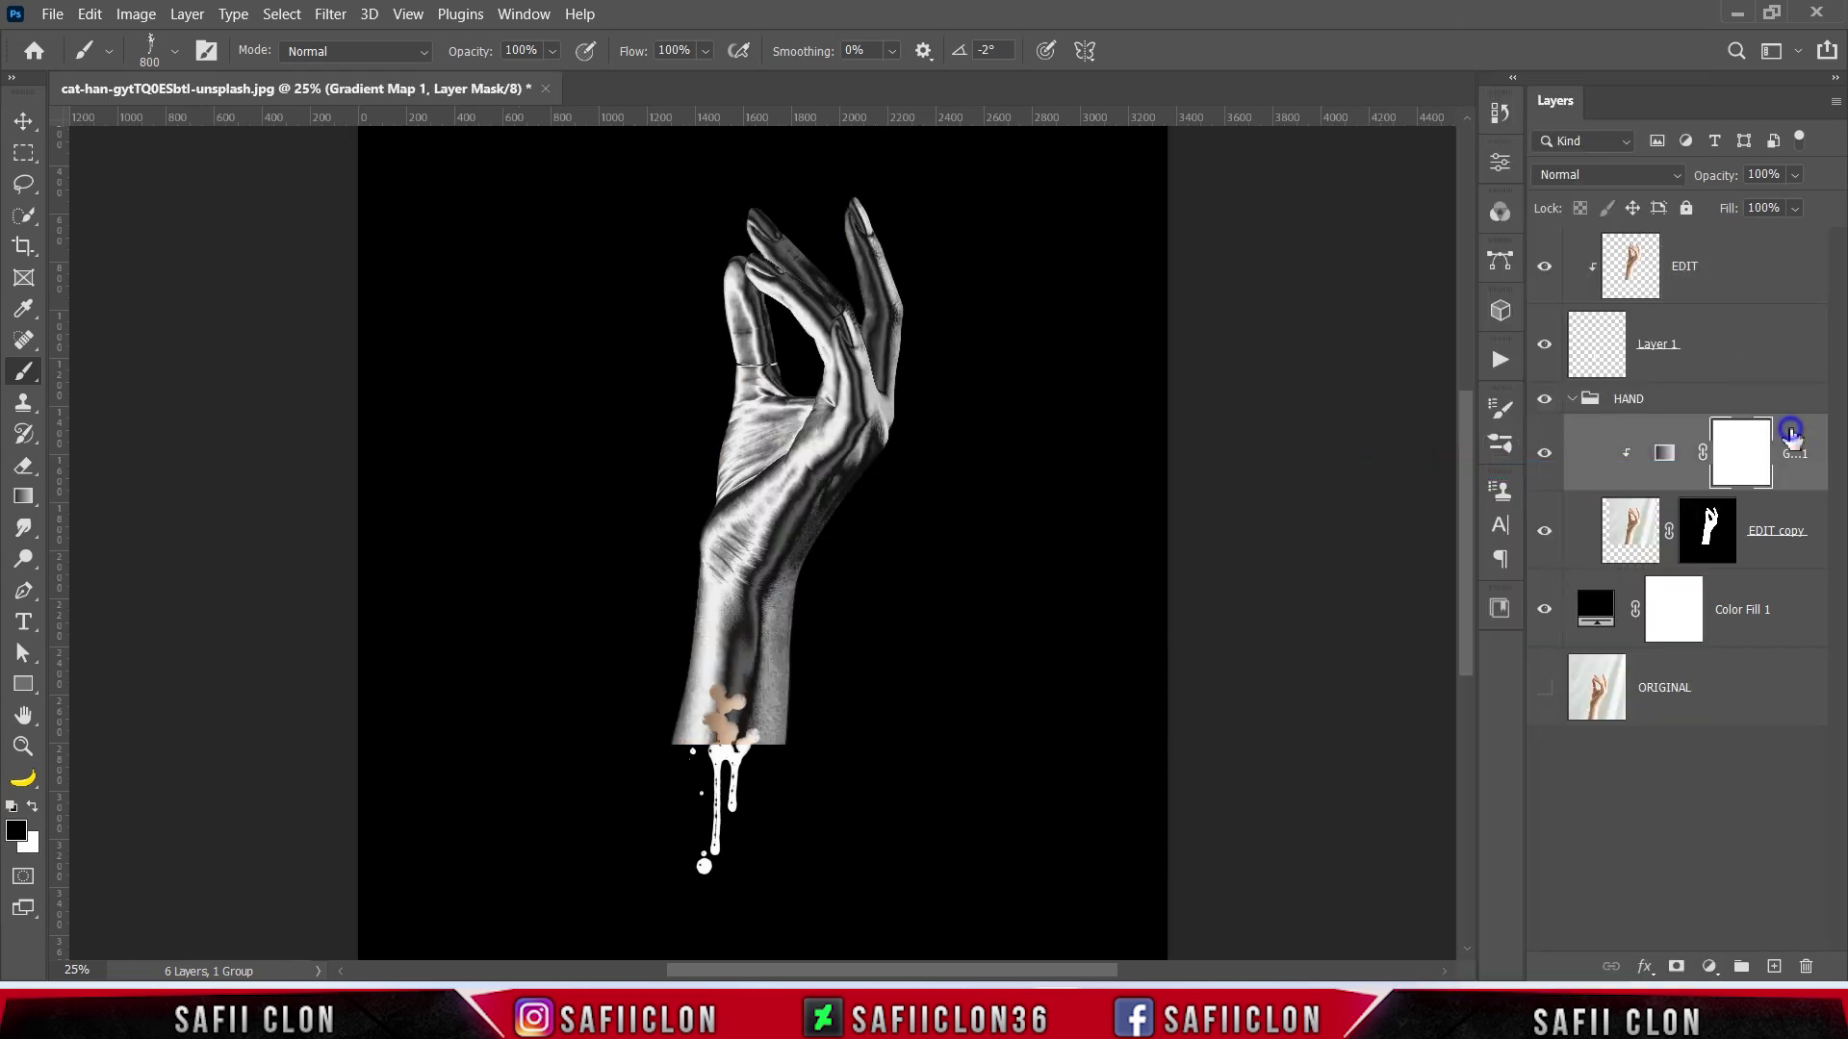
right_click(1791, 434)
left_click(1549, 109)
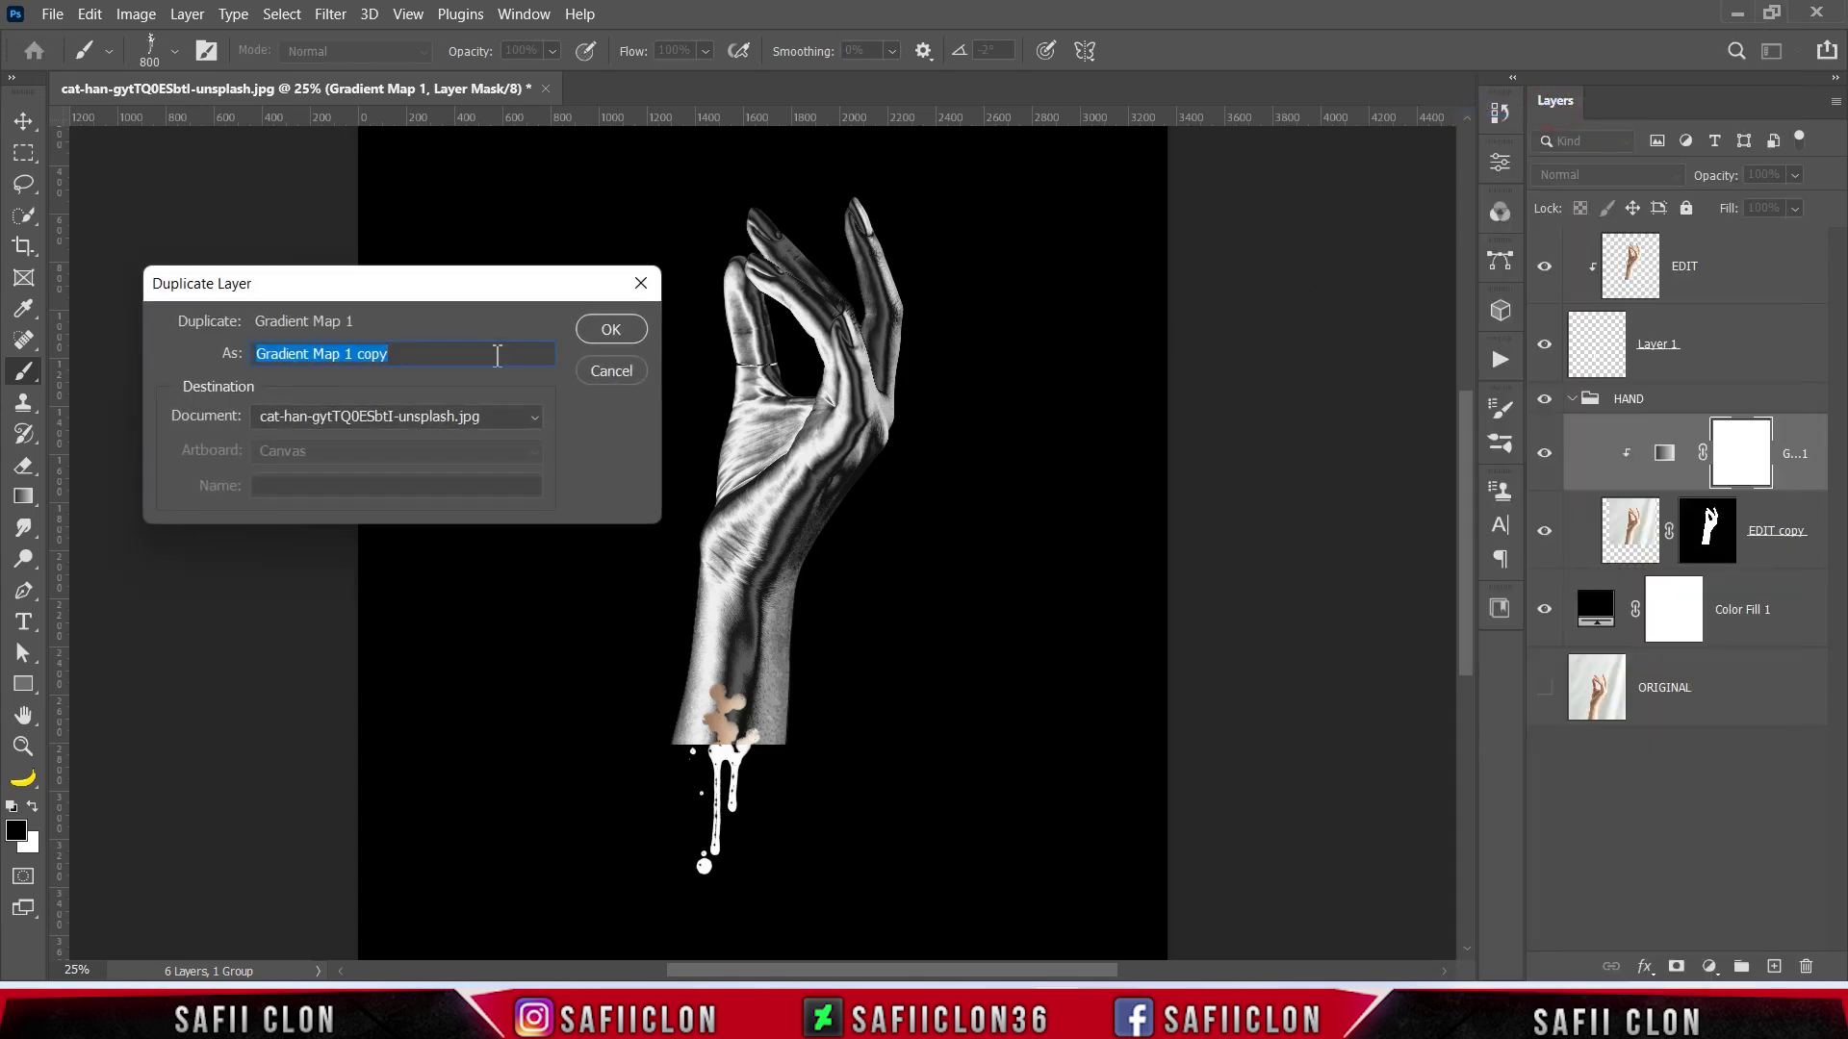
left_click(610, 329)
left_click_drag(1791, 441, 1791, 252)
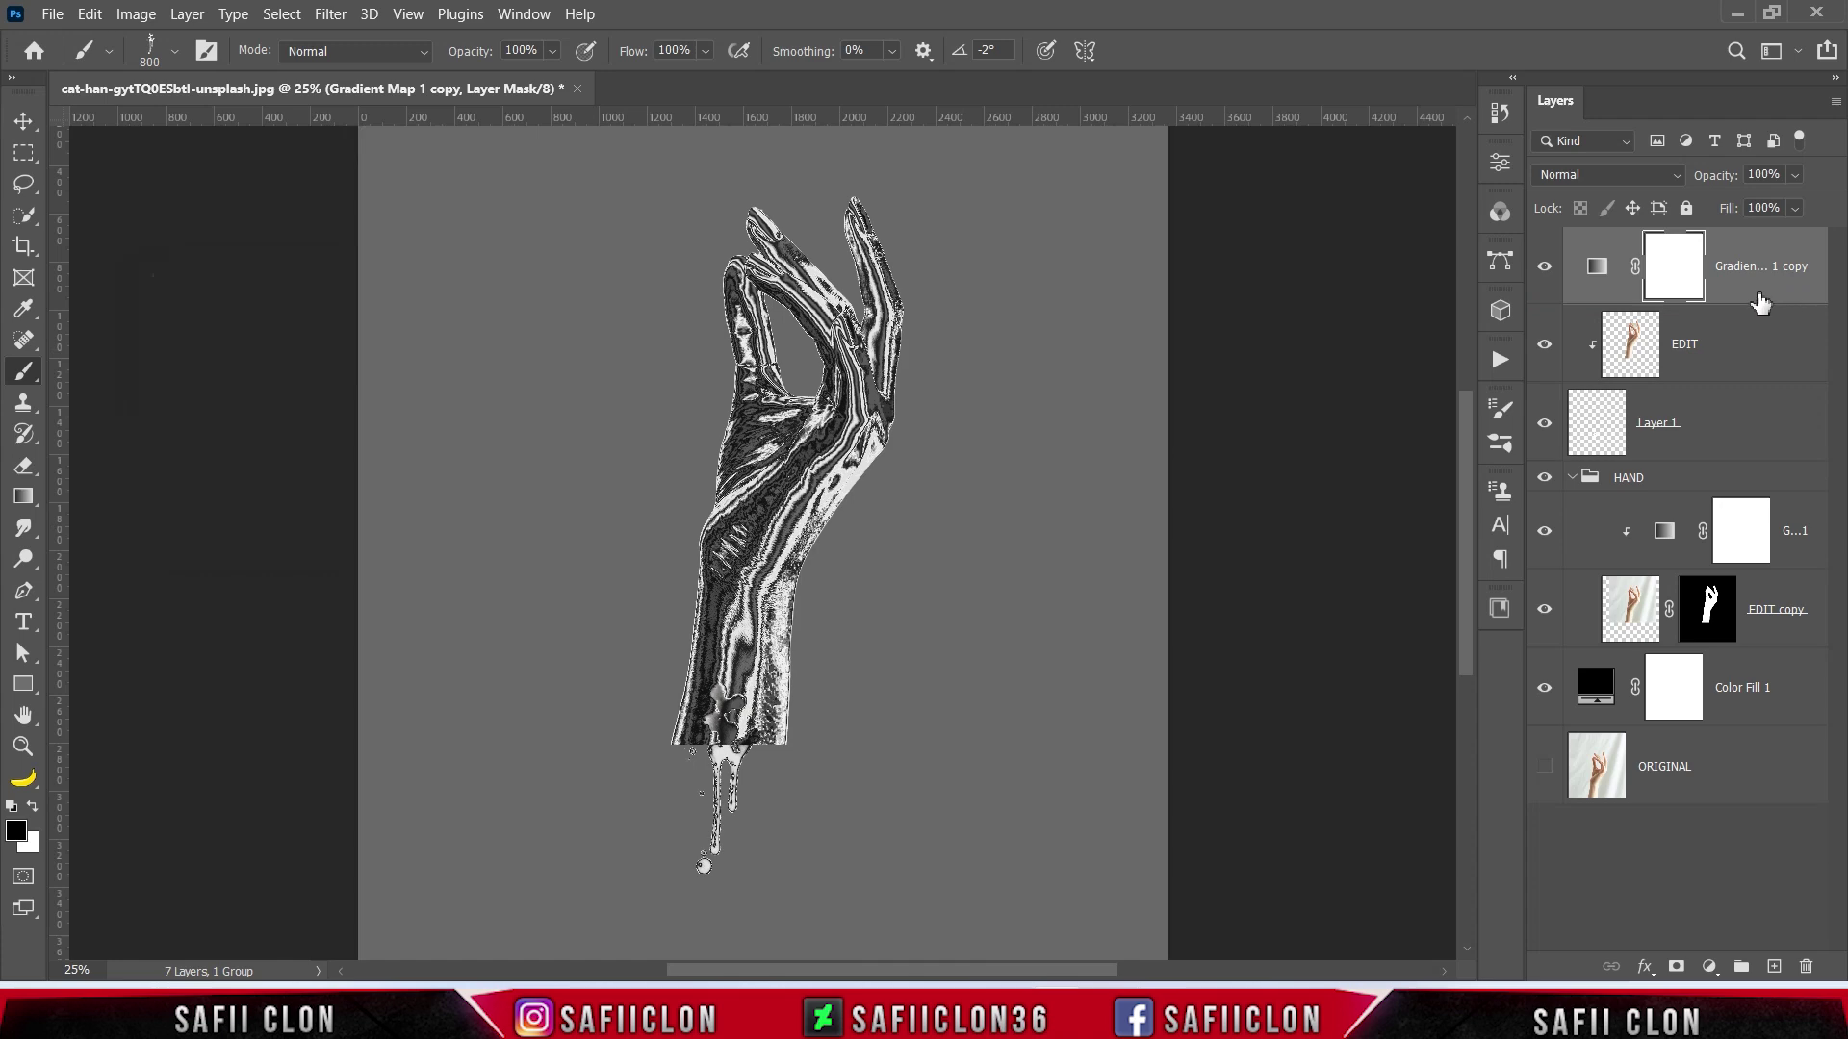
right_click(1756, 299)
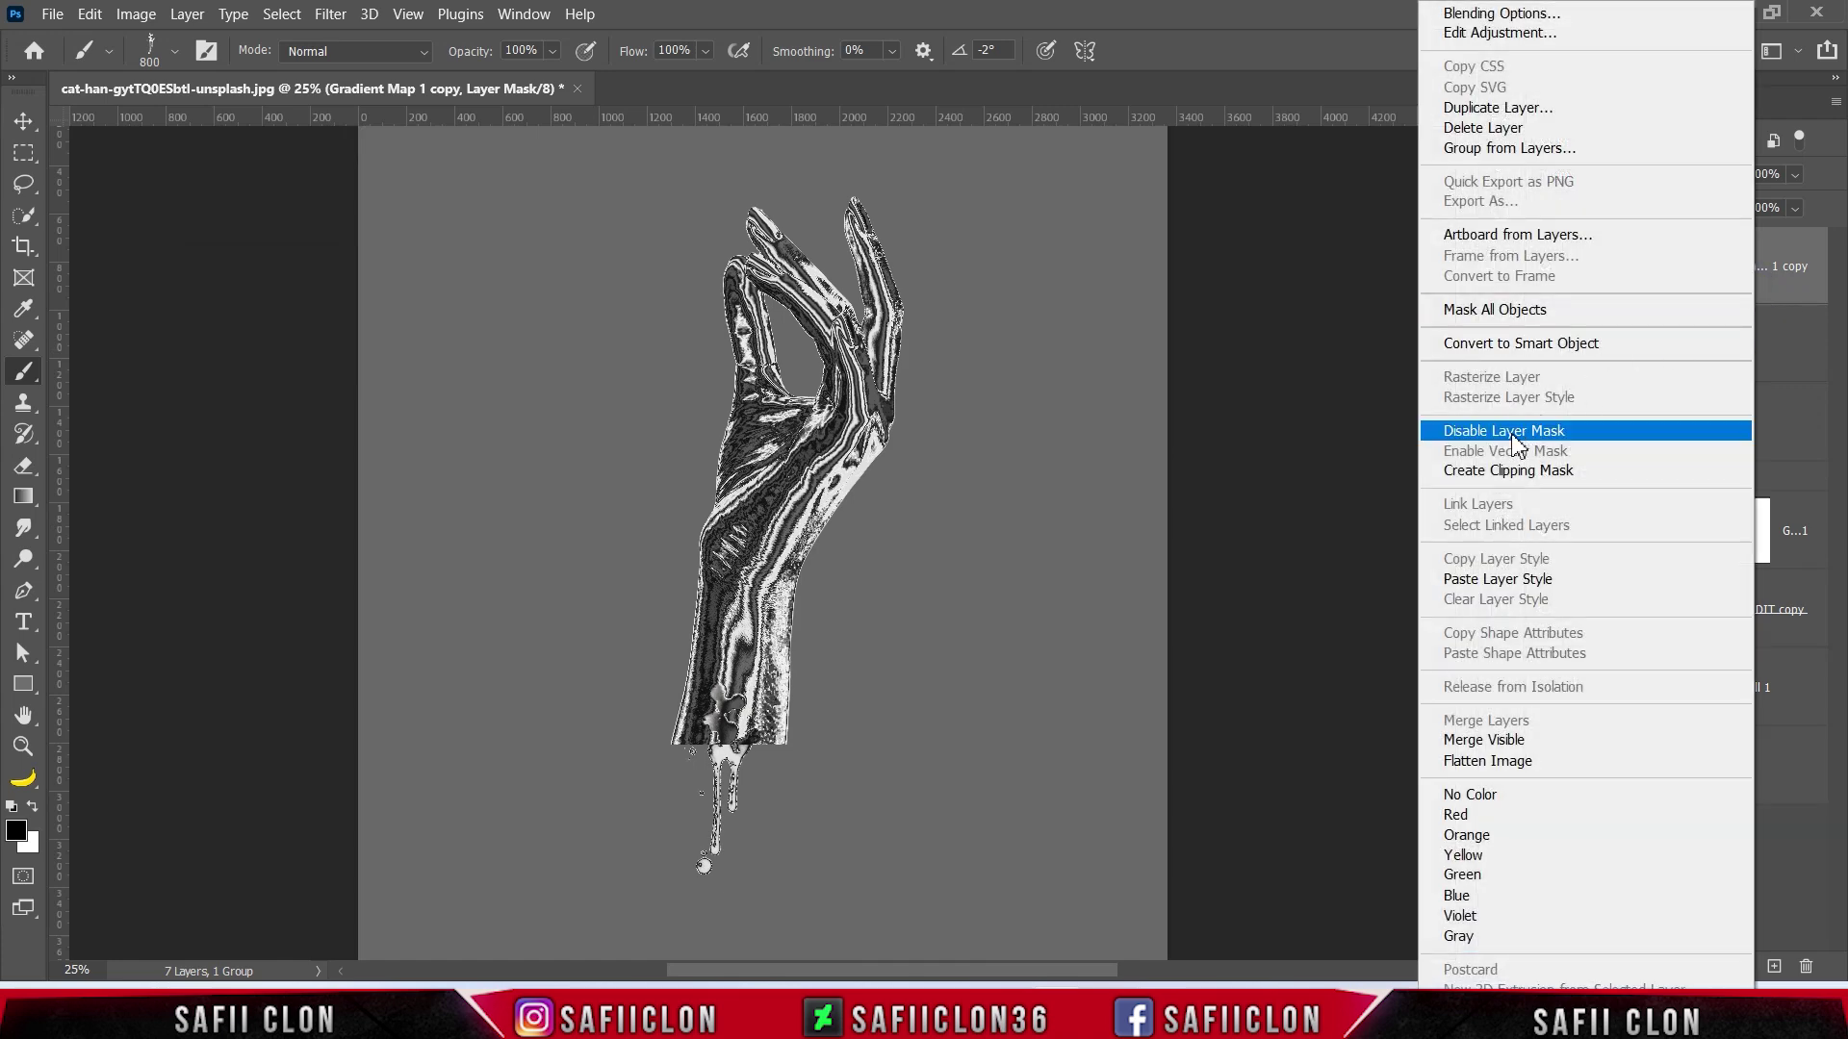
left_click(1494, 478)
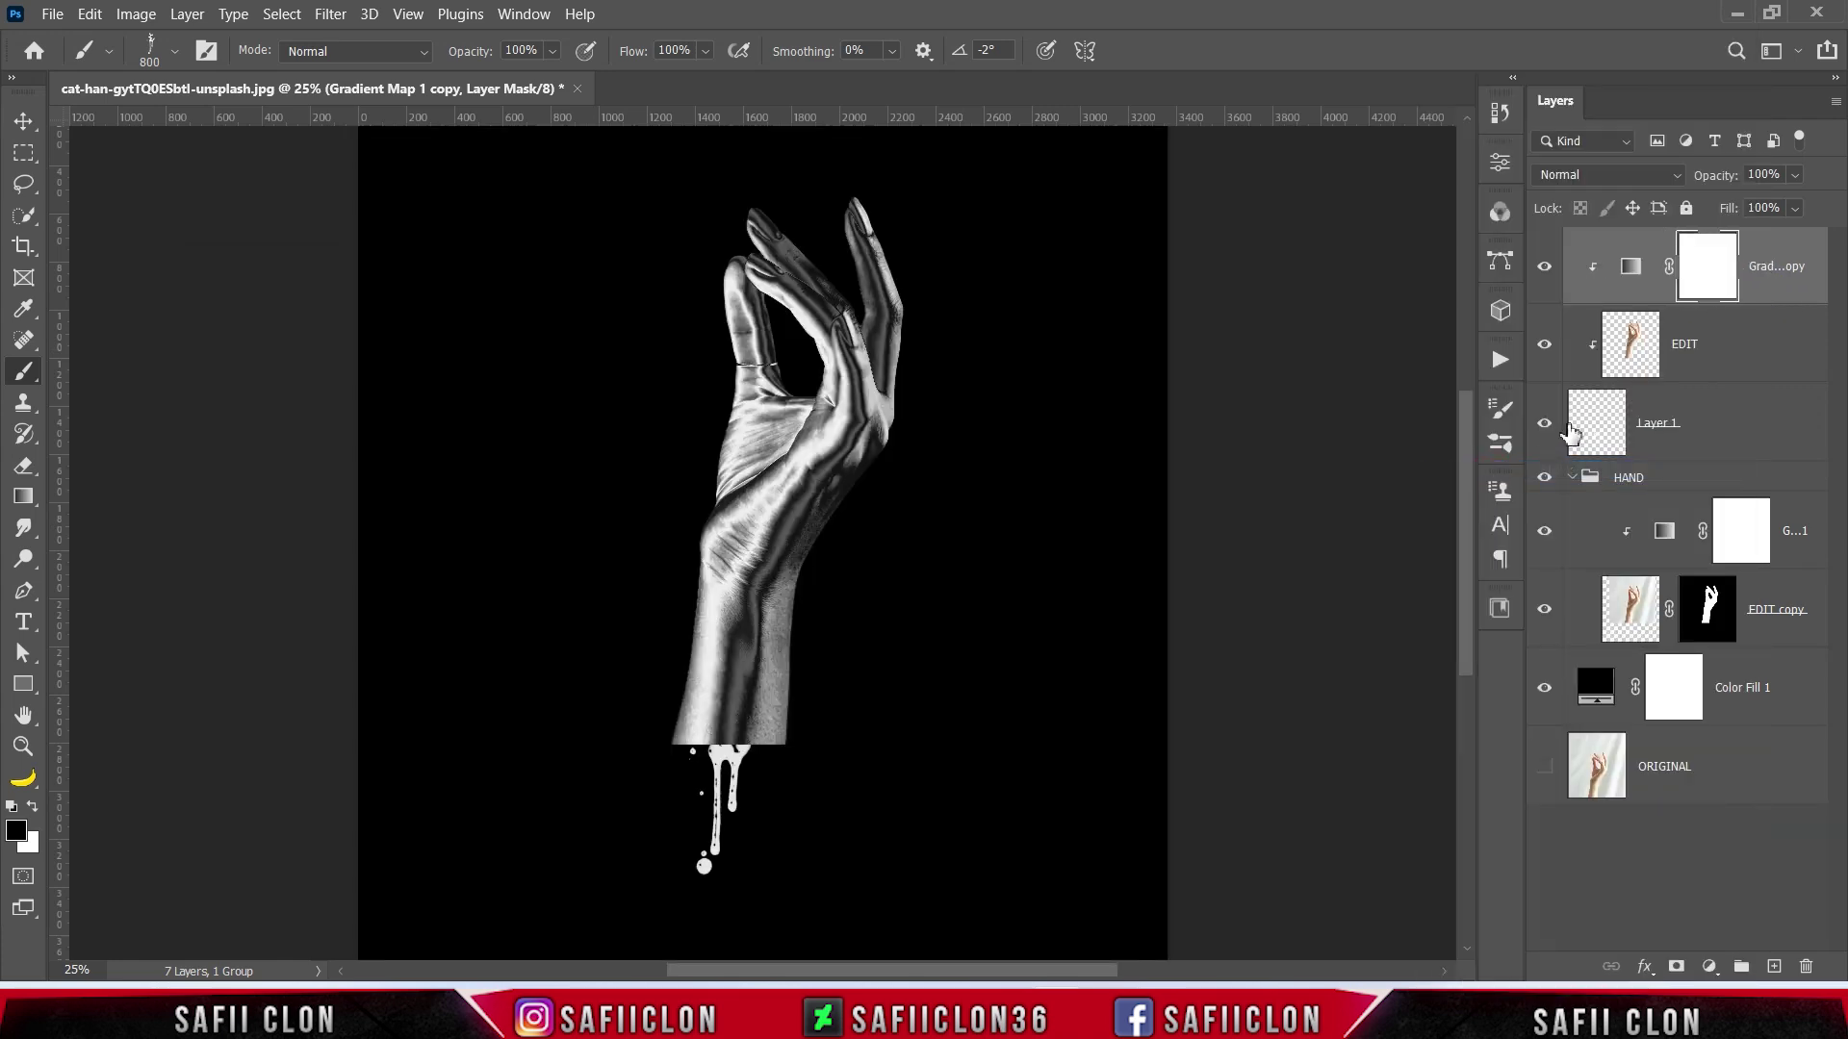
Move the clipped EDIT layer down over the wrist drips, scaling it to about 102% and rotating it about 2.9°
left_click(1747, 383)
key("x")
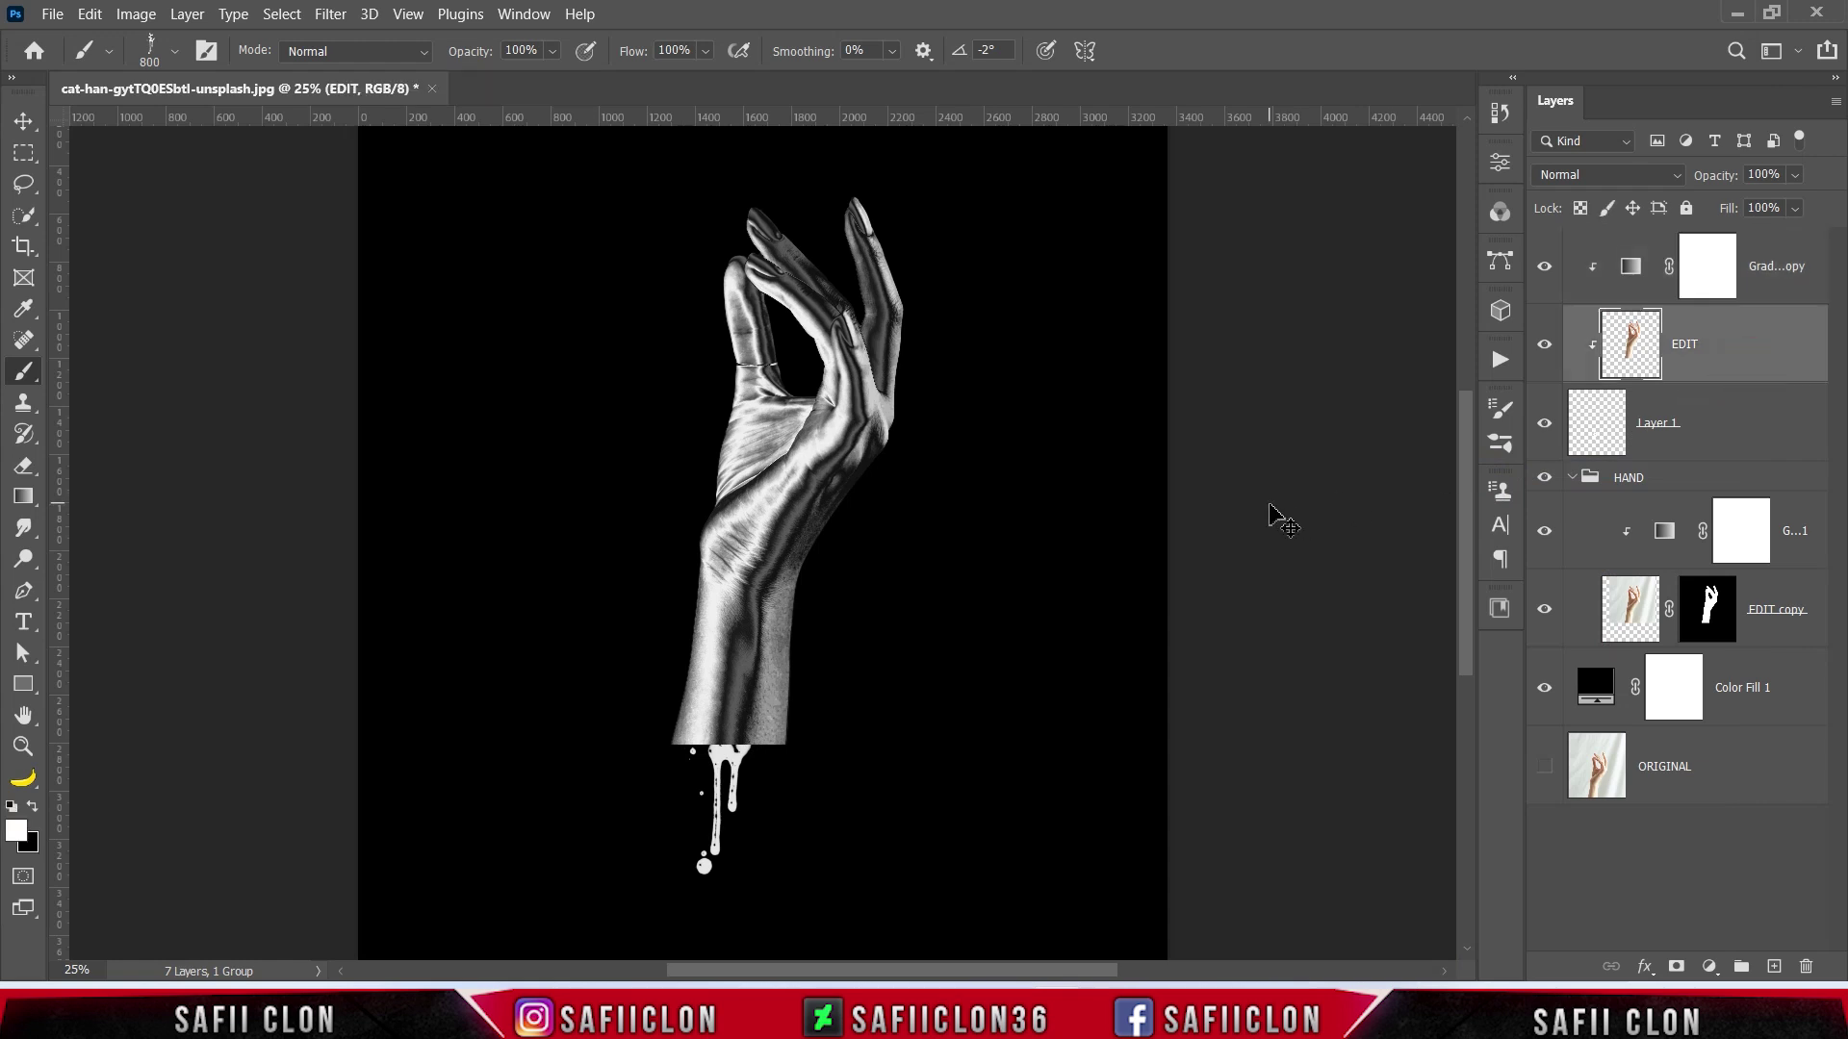
key("ctrl+t")
left_click_drag(798, 649, 791, 722)
left_click_drag(985, 800, 986, 733)
left_click_drag(891, 879, 900, 900)
left_click_drag(933, 796, 945, 805)
left_click_drag(897, 602, 908, 558)
left_click_drag(936, 847, 921, 854)
left_click_drag(837, 771, 842, 755)
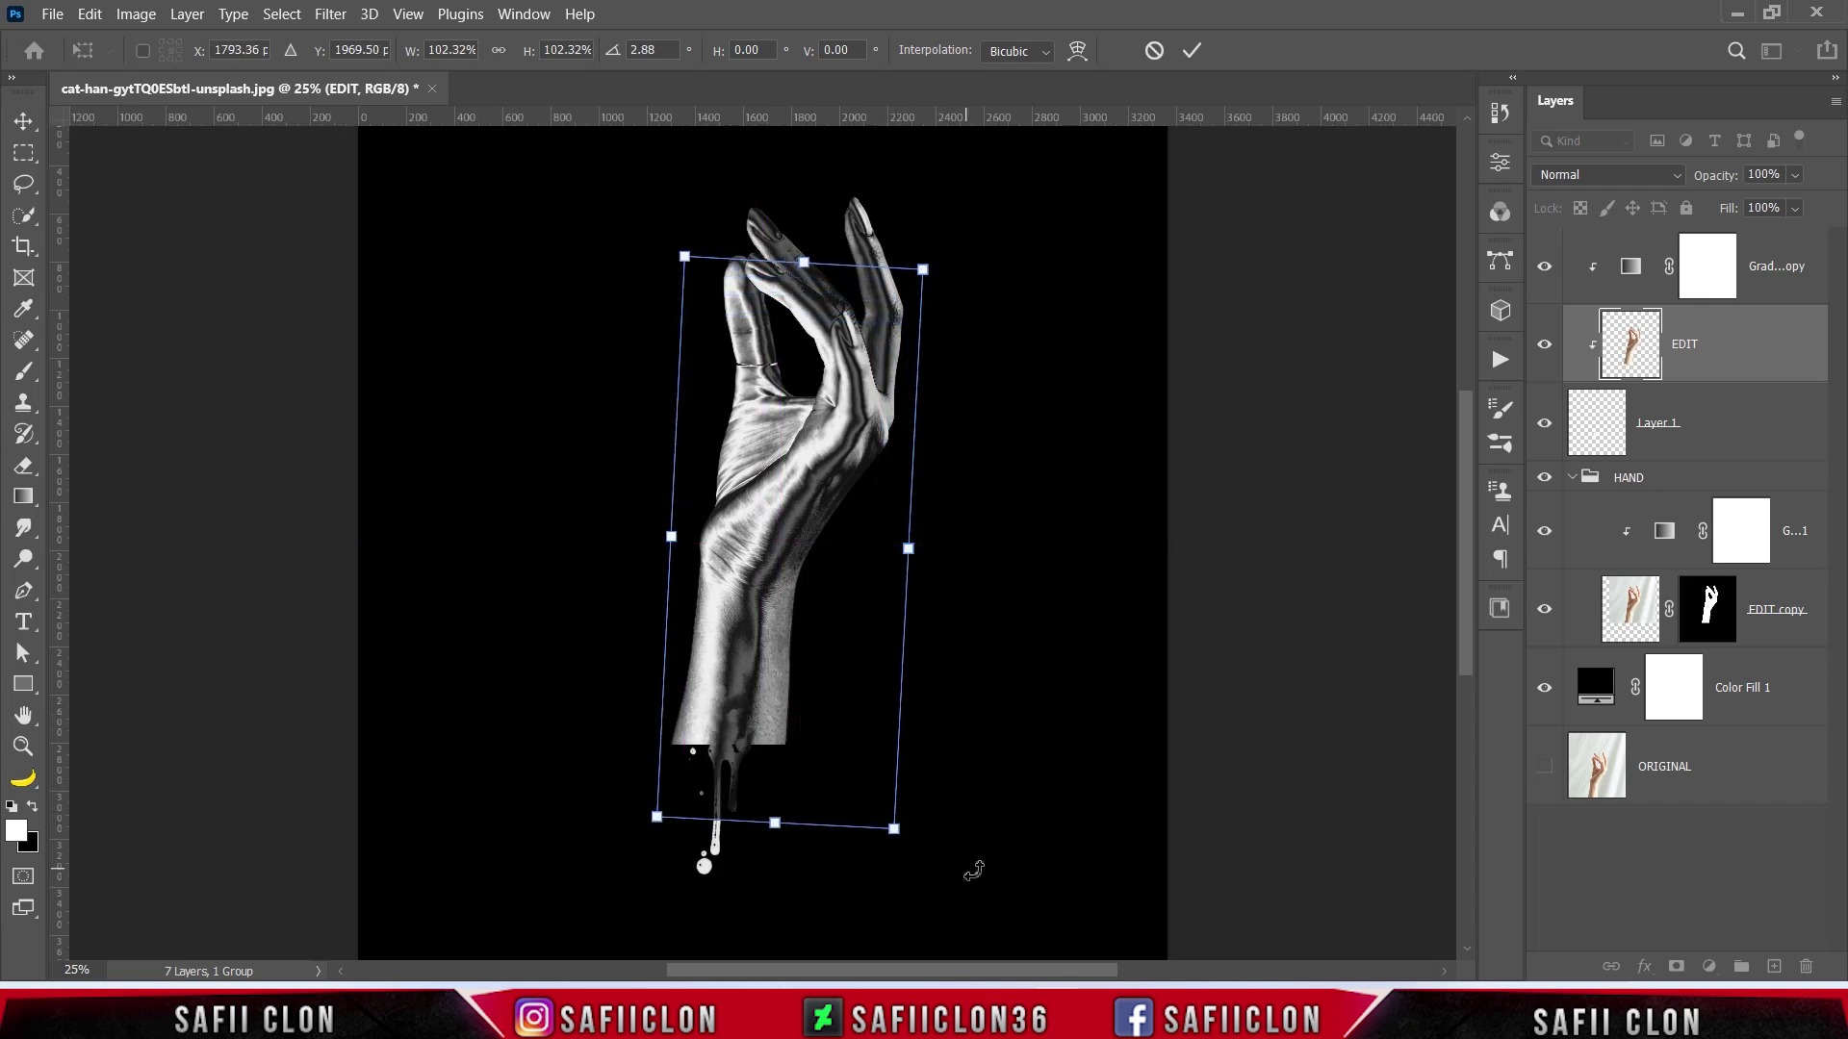
left_click(1193, 51)
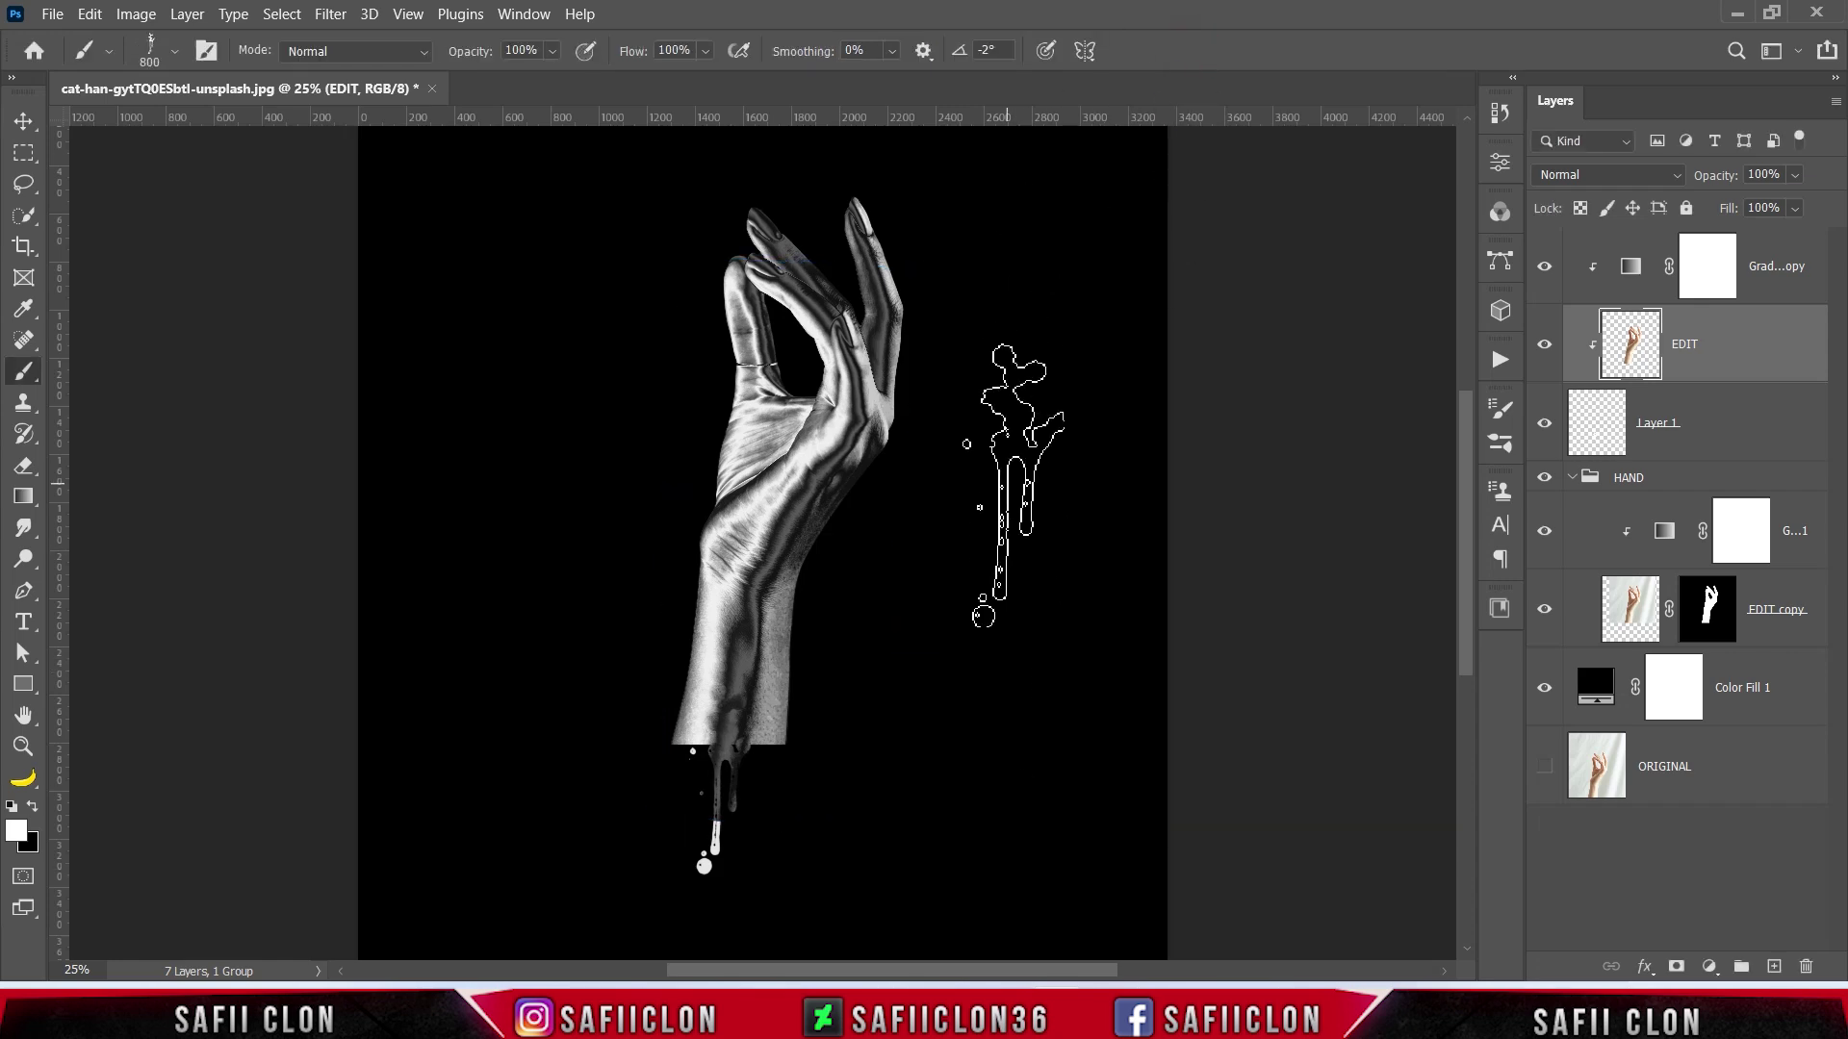
Stamp a white drip splatter on Layer 1 at the wrist's left edge using Sampled Brush #3 rotated to -23°
left_click(1682, 423)
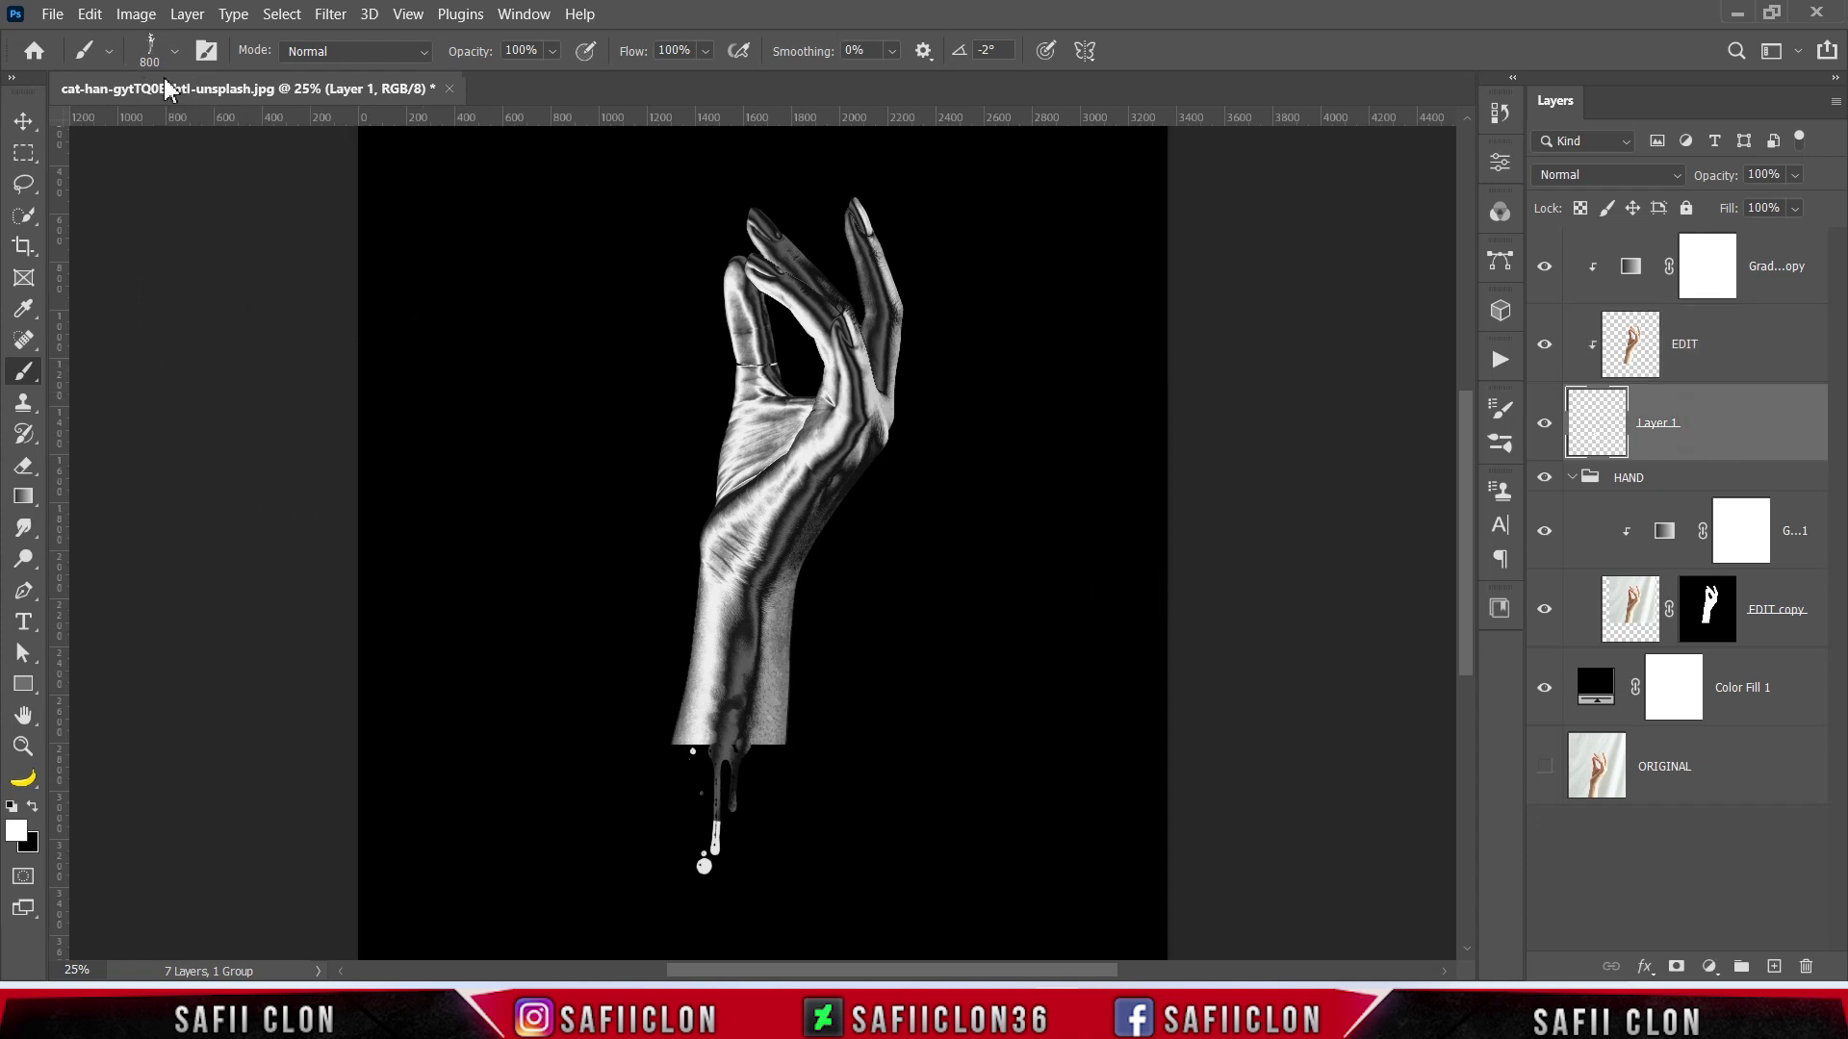
left_click(174, 52)
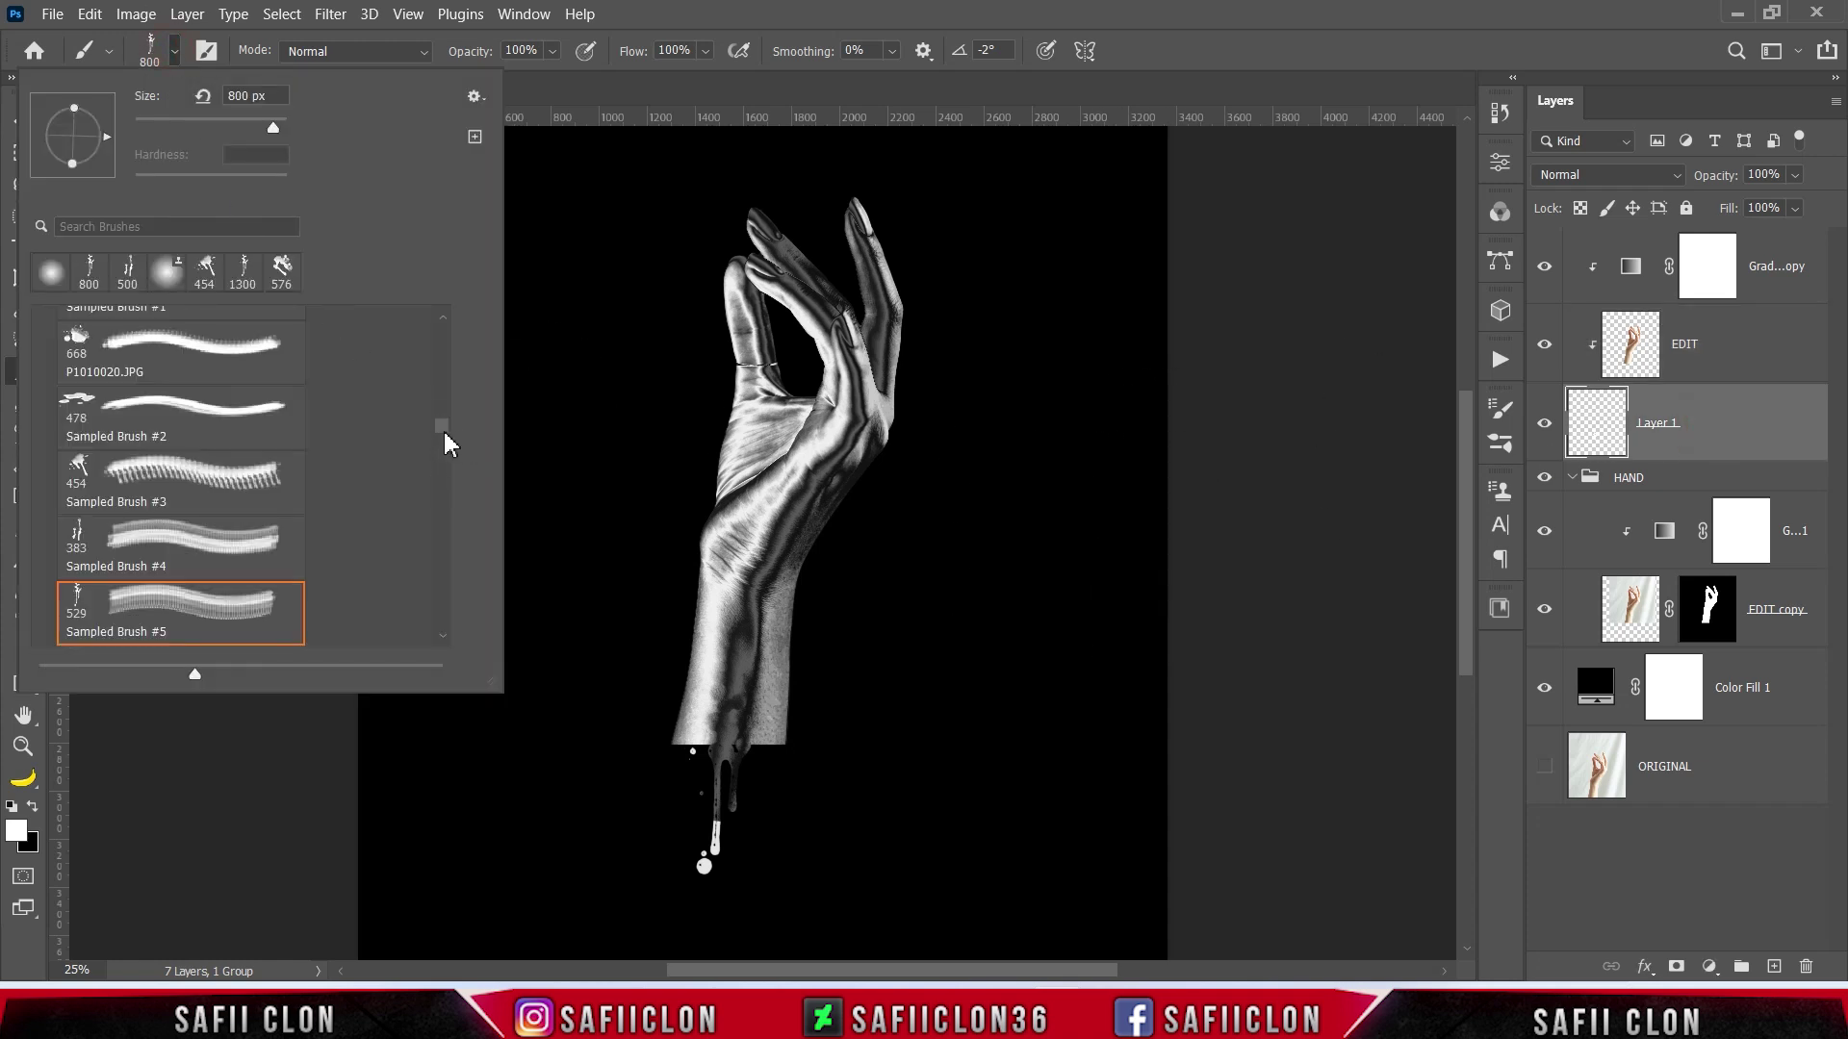
left_click(84, 472)
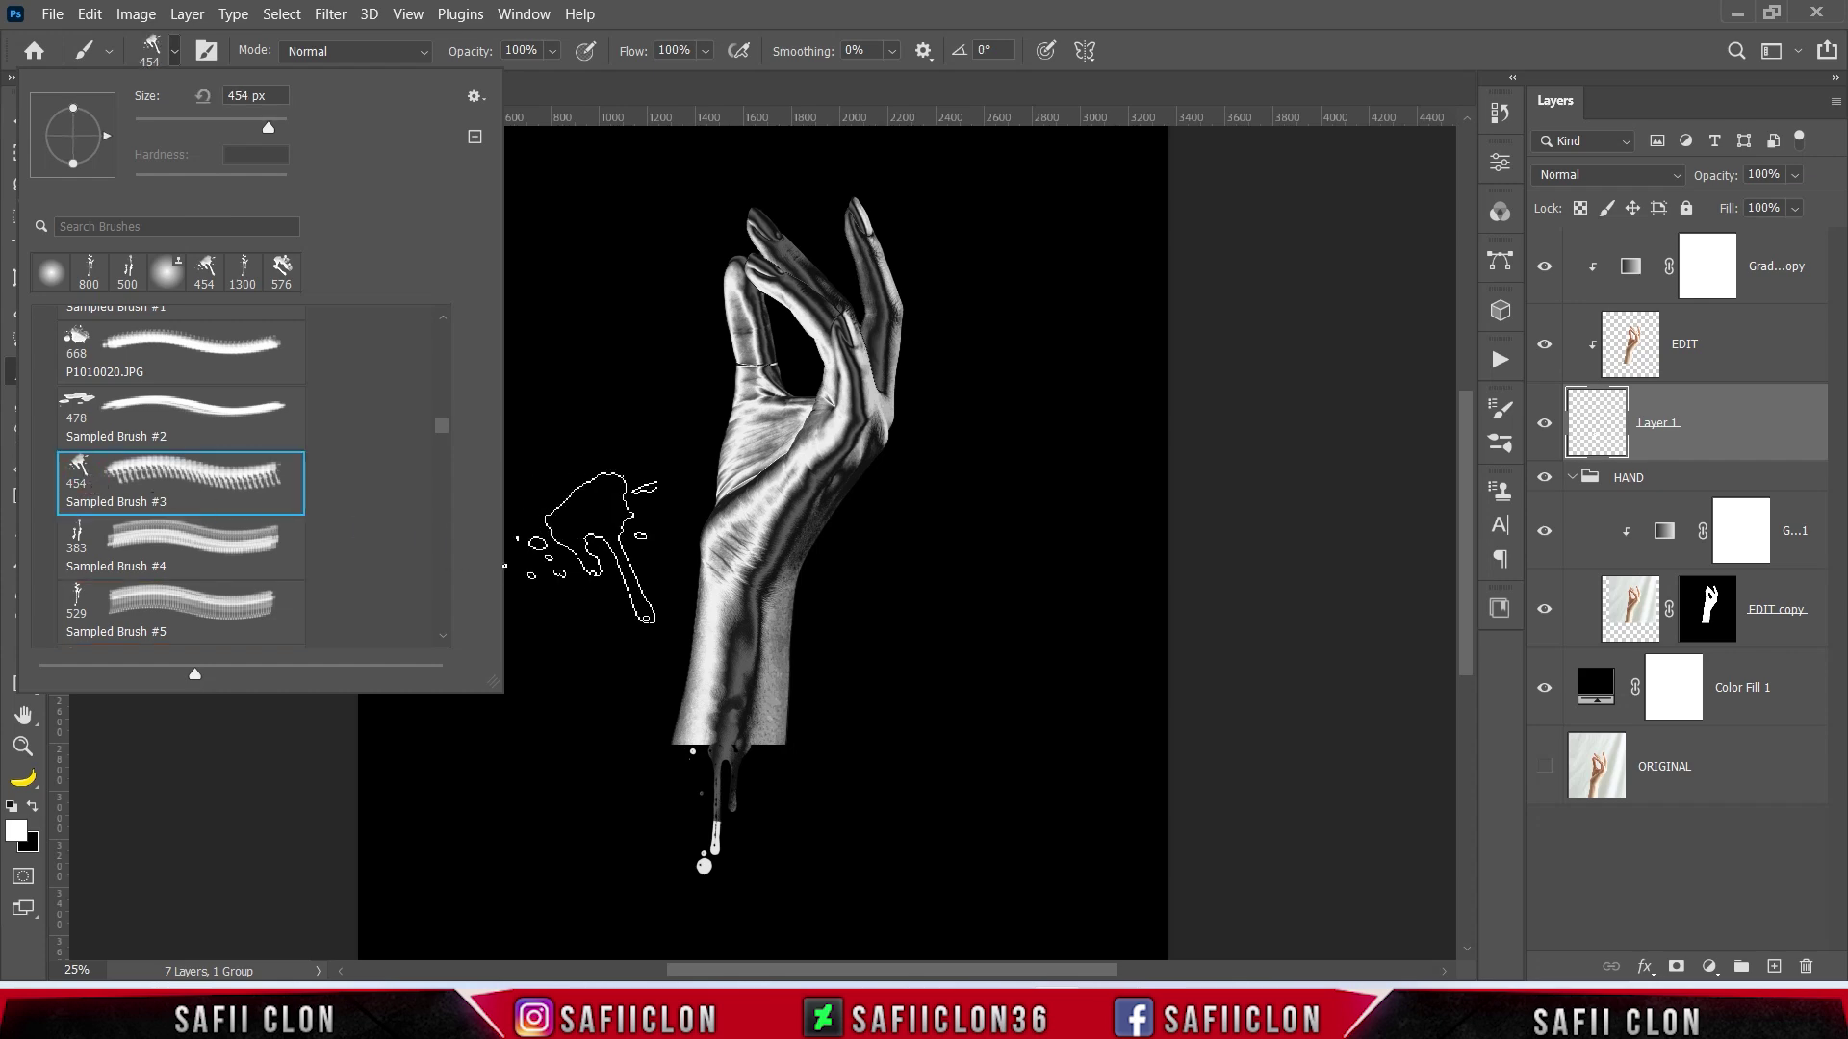
mouse_move(106, 167)
left_mouse_down()
mouse_move(104, 140)
mouse_move(93, 197)
mouse_move(107, 151)
left_mouse_up()
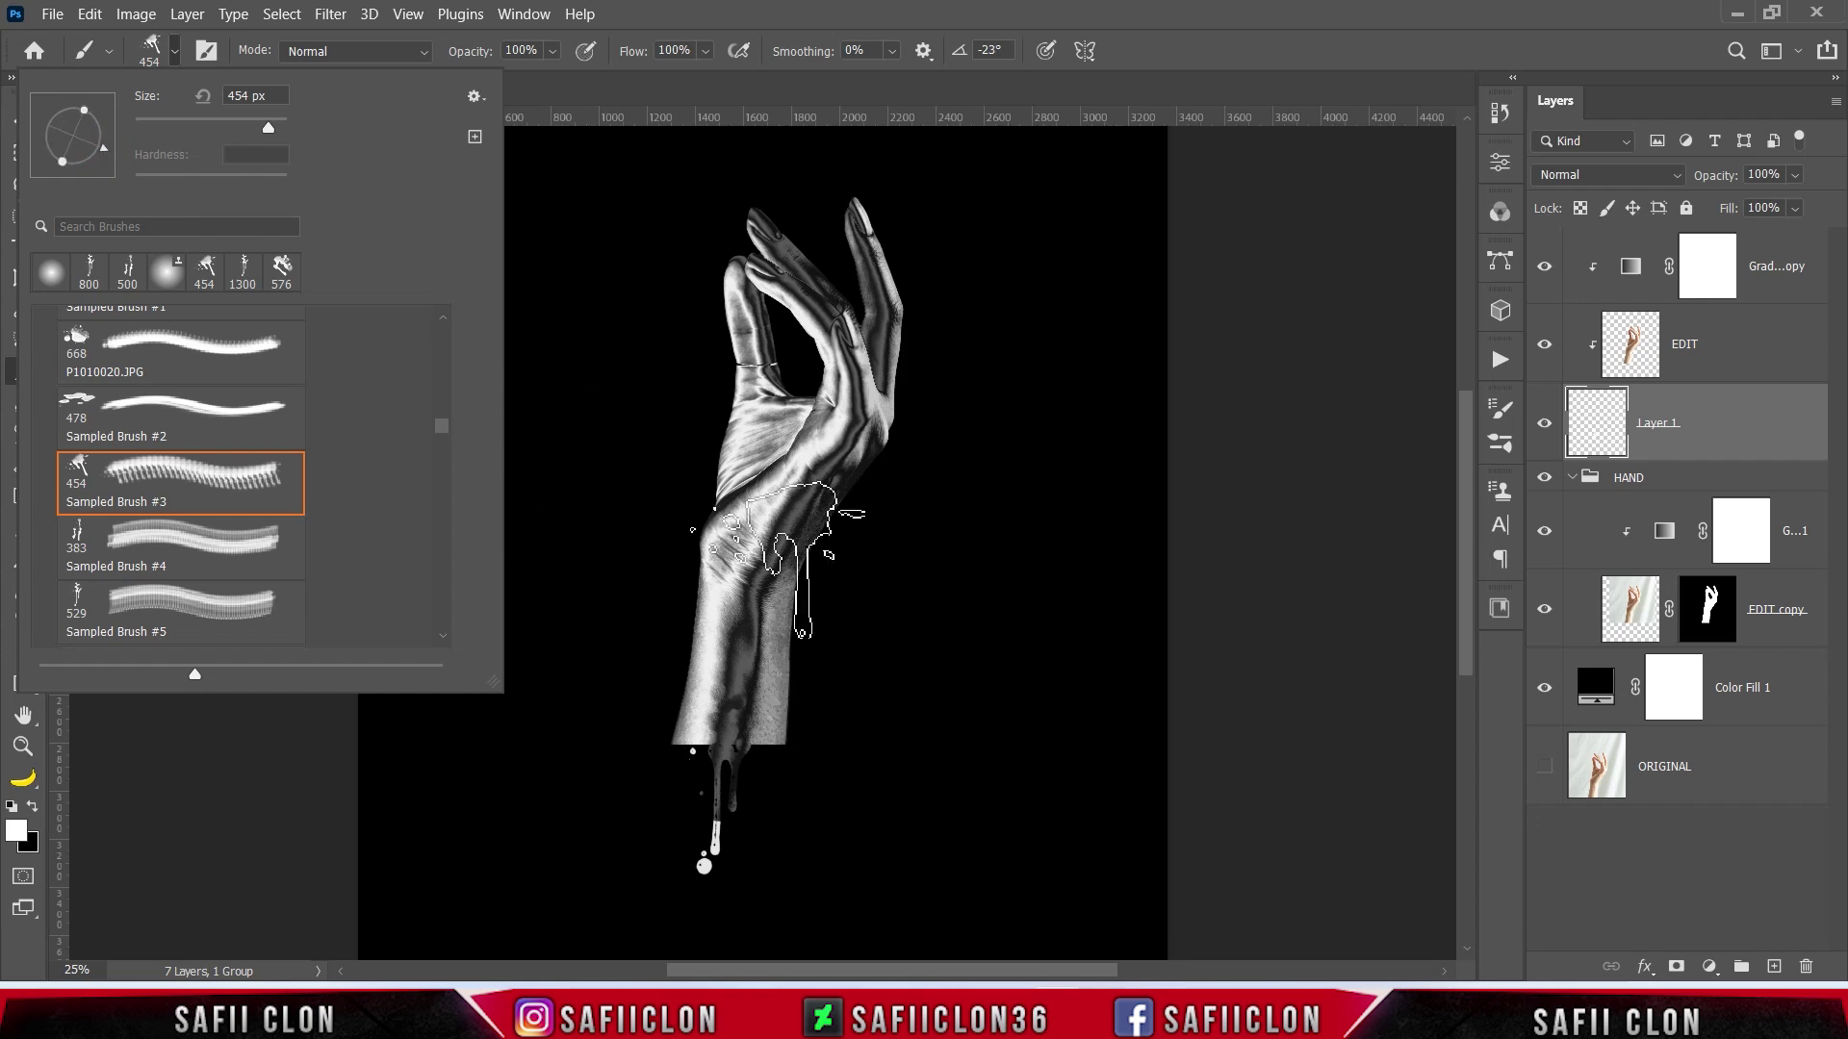
key("ctrl+plus")
key("bracketleft")
key("bracketleft")
scroll(674, 813, "down", 1)
right_click(664, 809)
left_click(843, 94)
left_click(654, 751)
Stamp drips on Layer 1 along the right part of the wrist's cut edge using Sampled Brush #4, enlarged to 500 px
key("bracketright")
left_click(175, 51)
left_click(130, 551)
left_click(806, 689)
key("bracketright")
key("bracketright")
left_click(762, 719)
Add more splatter at the wrist's right edge on Layer 1 using Sampled Brush #3 at -23°, sized between 175 and 400 px
left_click(175, 51)
scroll(449, 439, "down", 3)
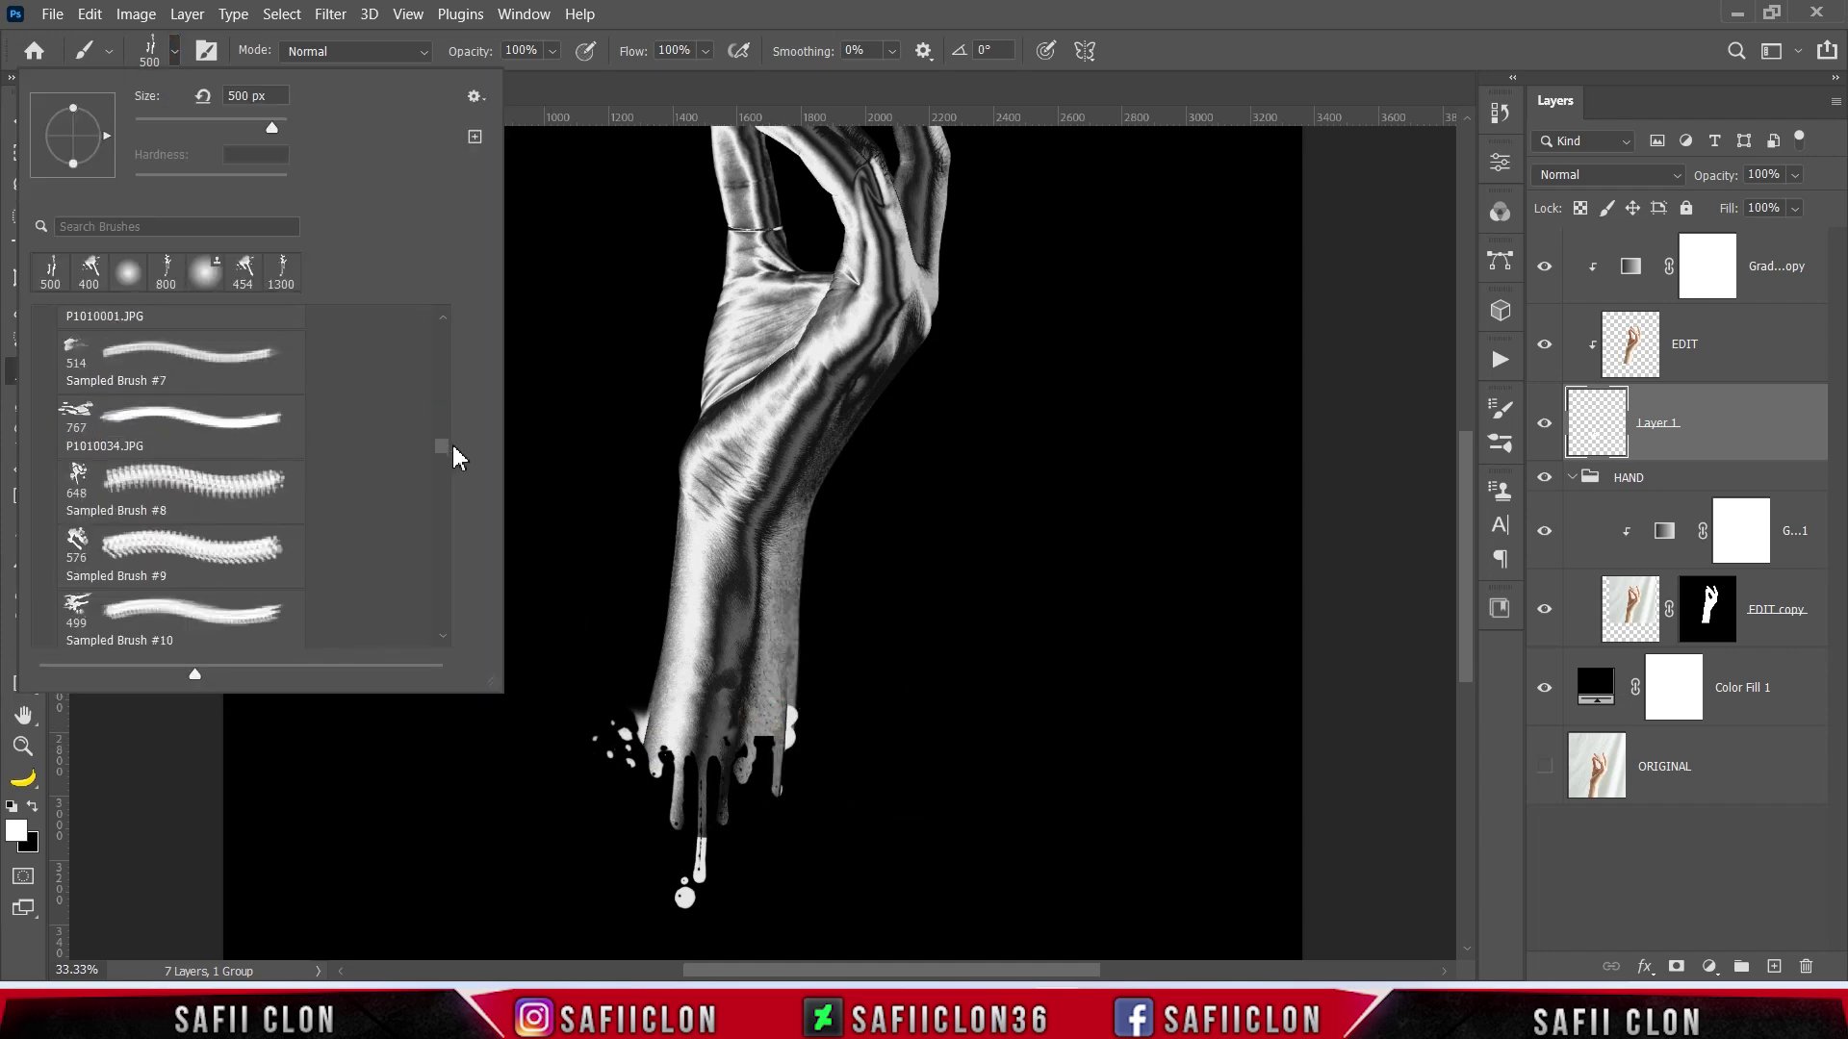
left_click(87, 450)
left_click(178, 56)
key("bracketleft")
key("bracketleft")
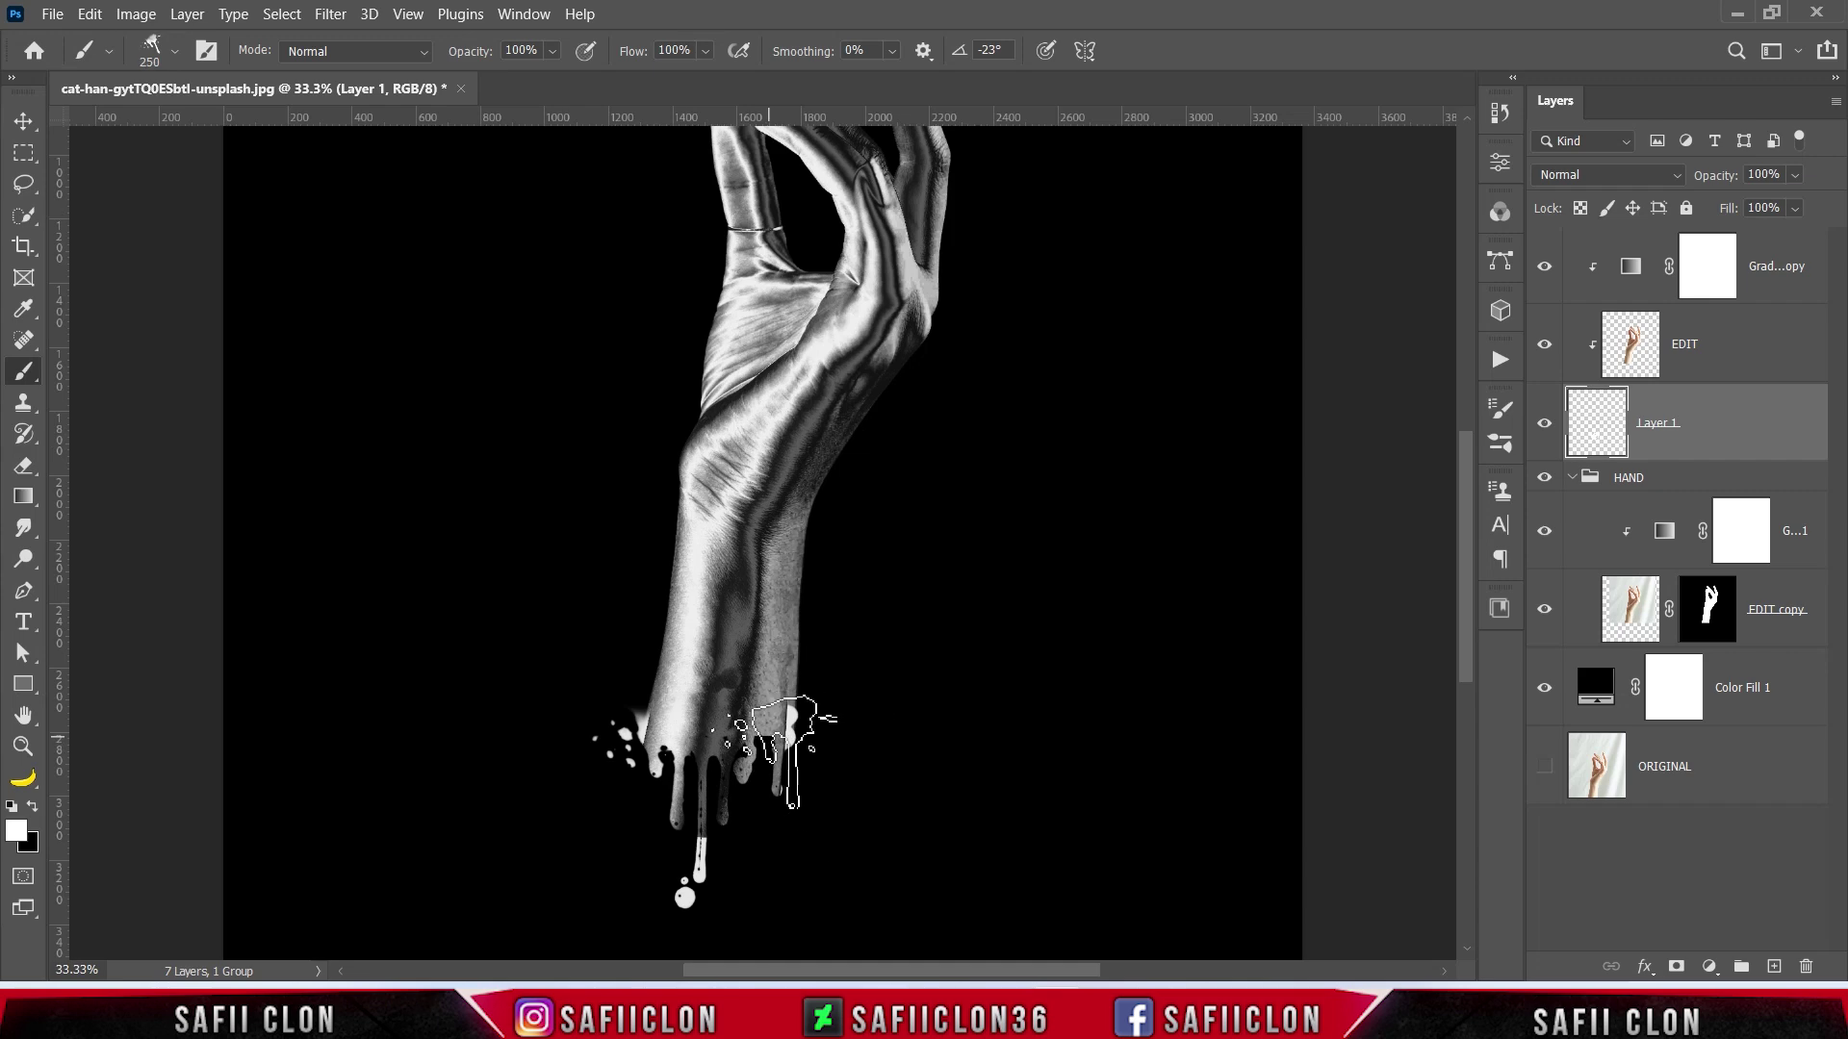
left_click(734, 718)
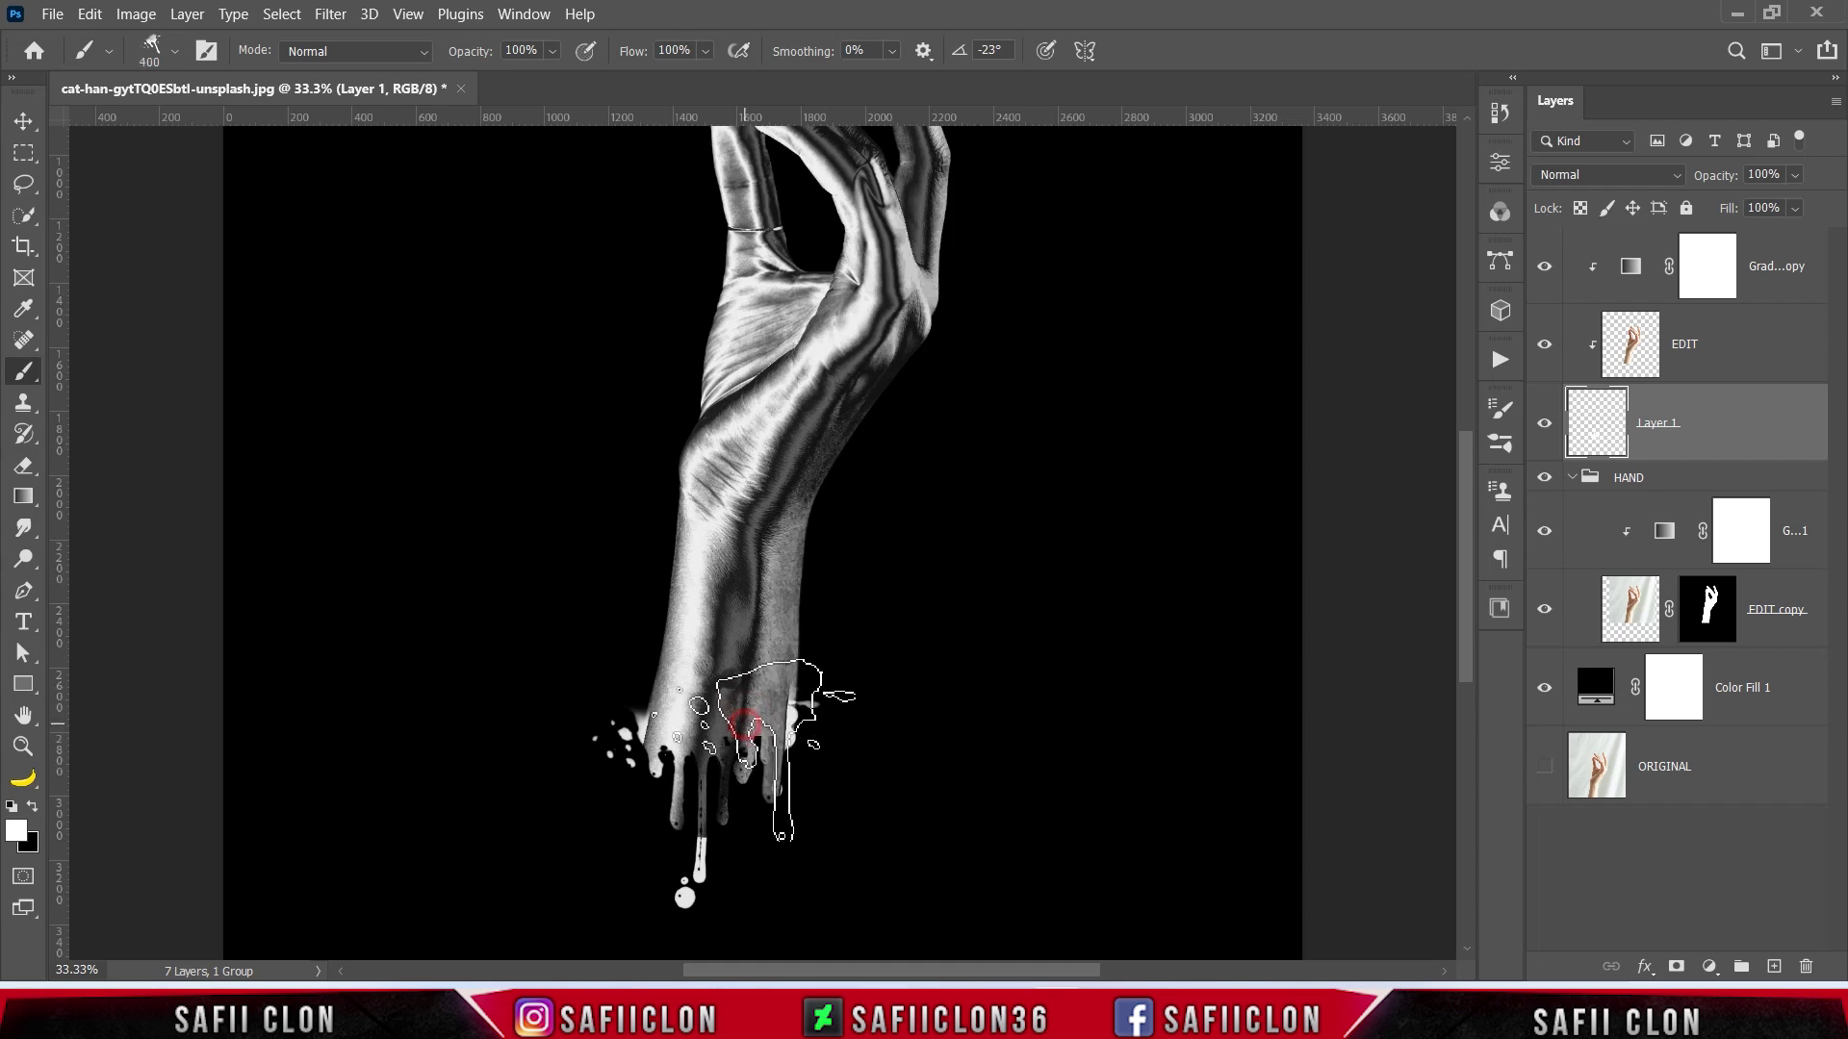
key("bracketright")
key("bracketleft")
key("bracketleft")
key("bracketleft")
key("bracketleft")
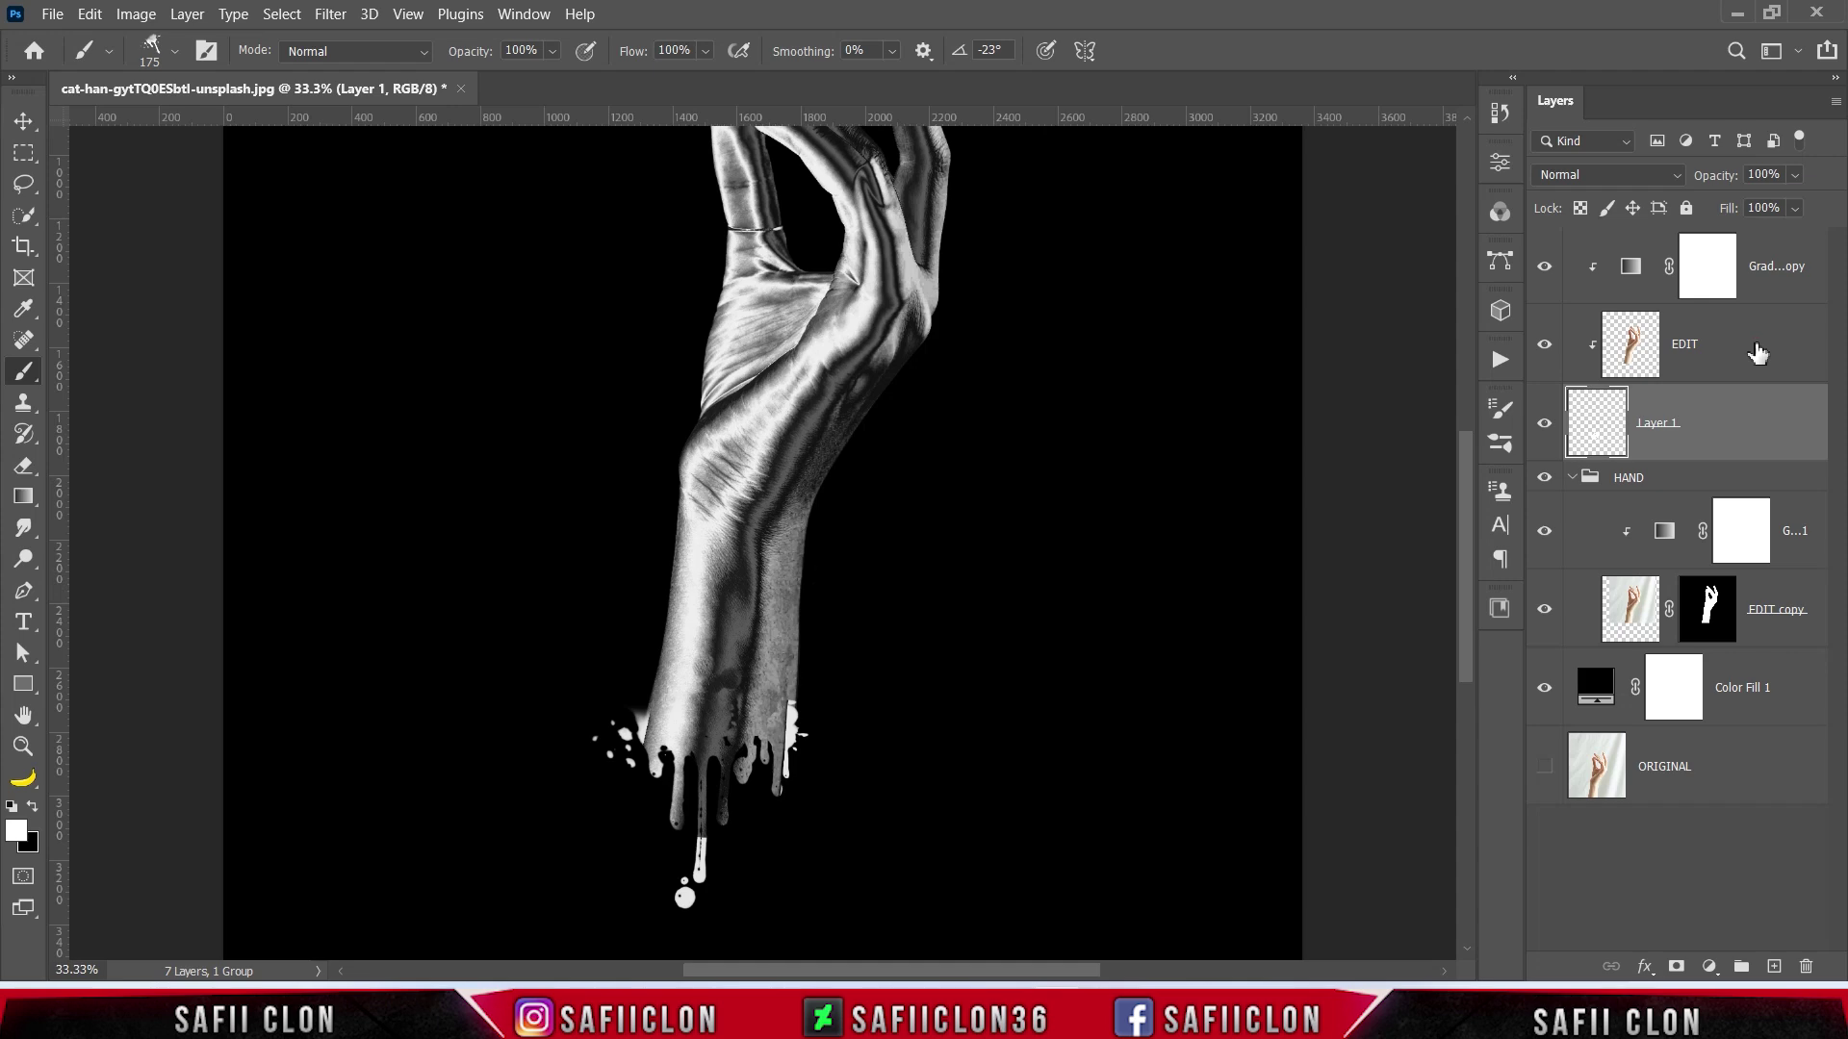
Select the EDIT layer and set up the Clone Stamp tool with a 75 px Soft Round brush at 100% opacity
left_click(1757, 353)
left_click(1545, 345)
left_click(1545, 345)
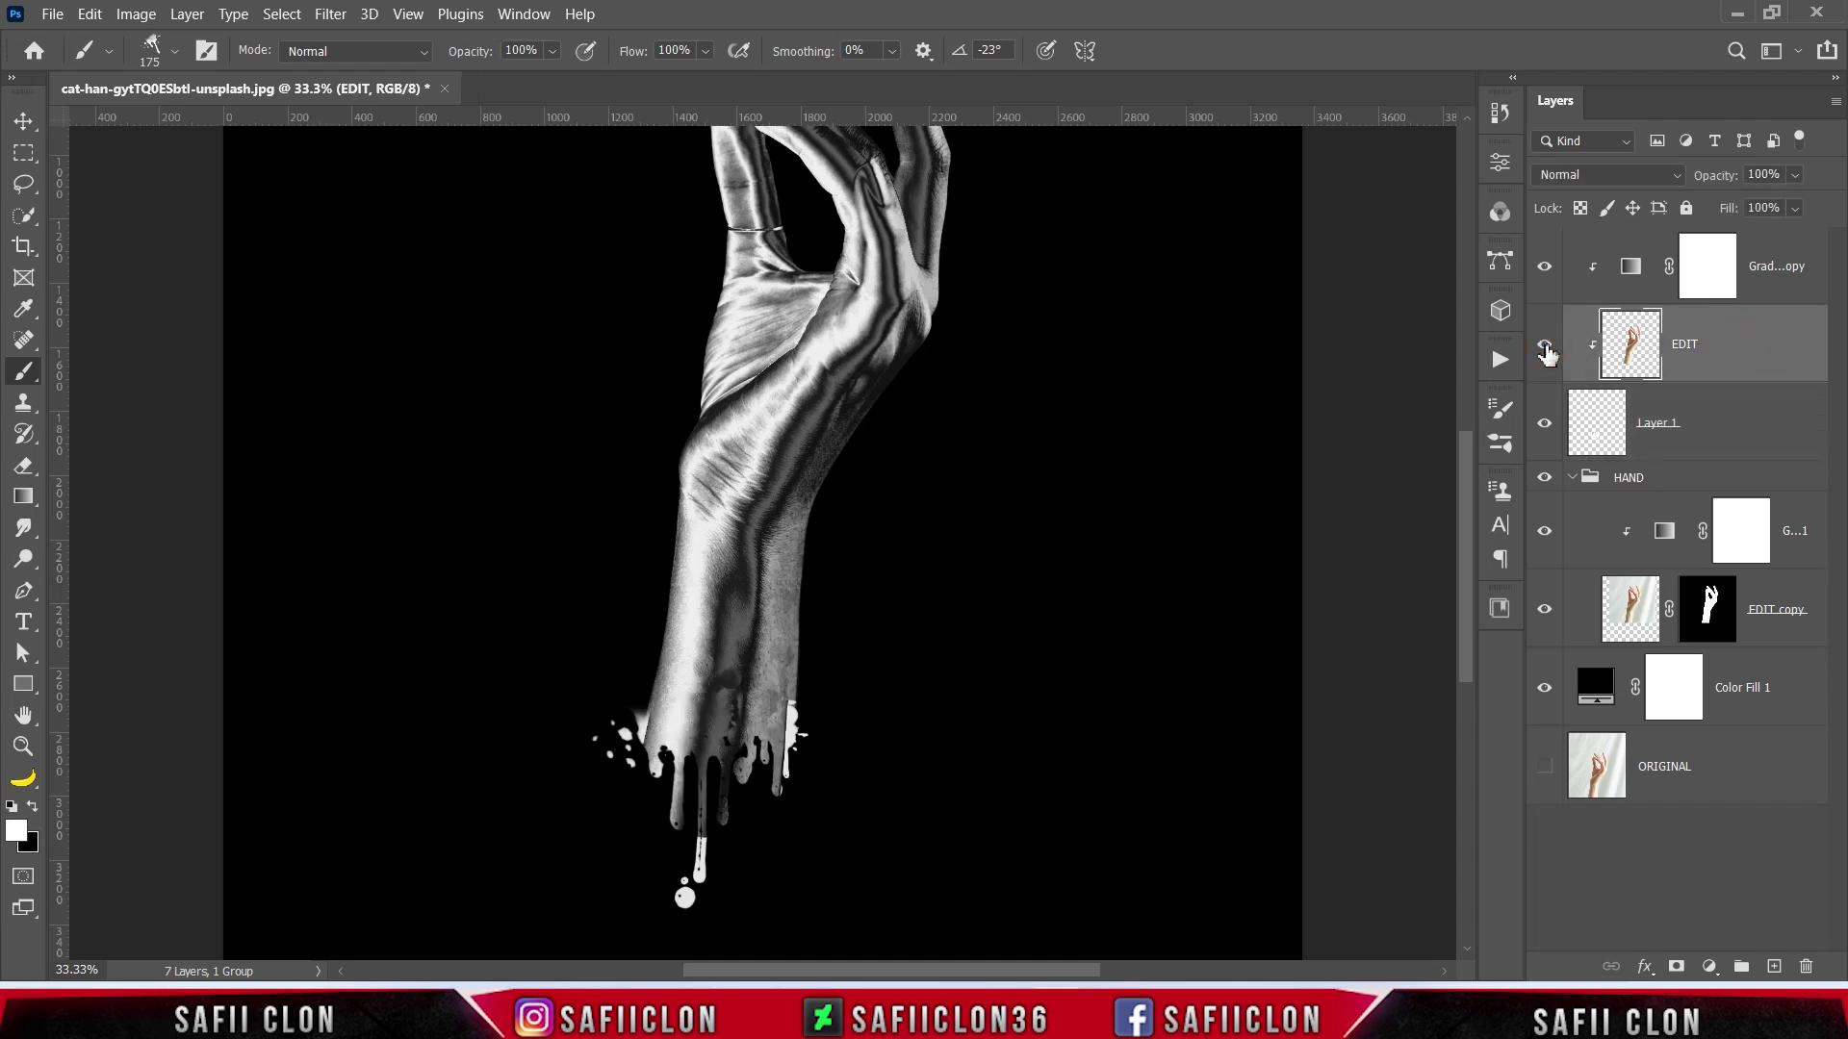
left_click(24, 402)
left_click(105, 410)
left_click(171, 54)
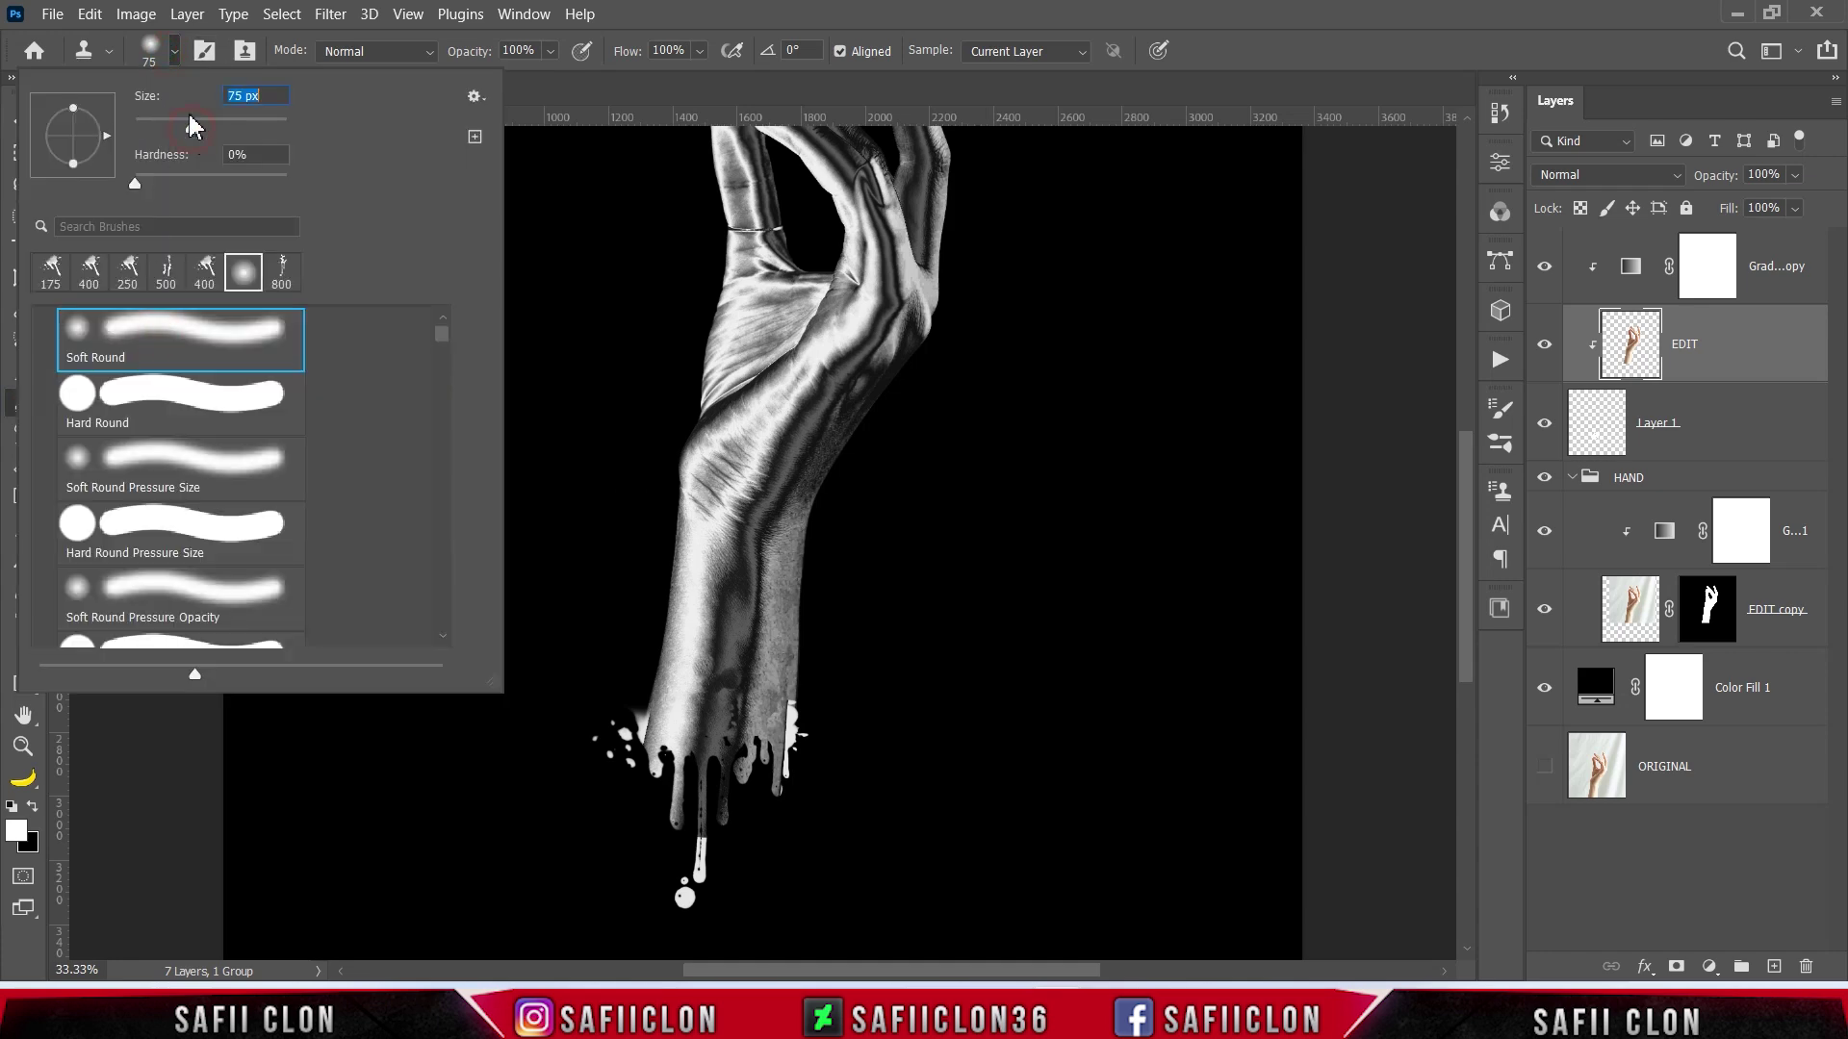
left_click(176, 56)
left_click(551, 50)
left_click_drag(562, 75, 580, 77)
left_click(550, 52)
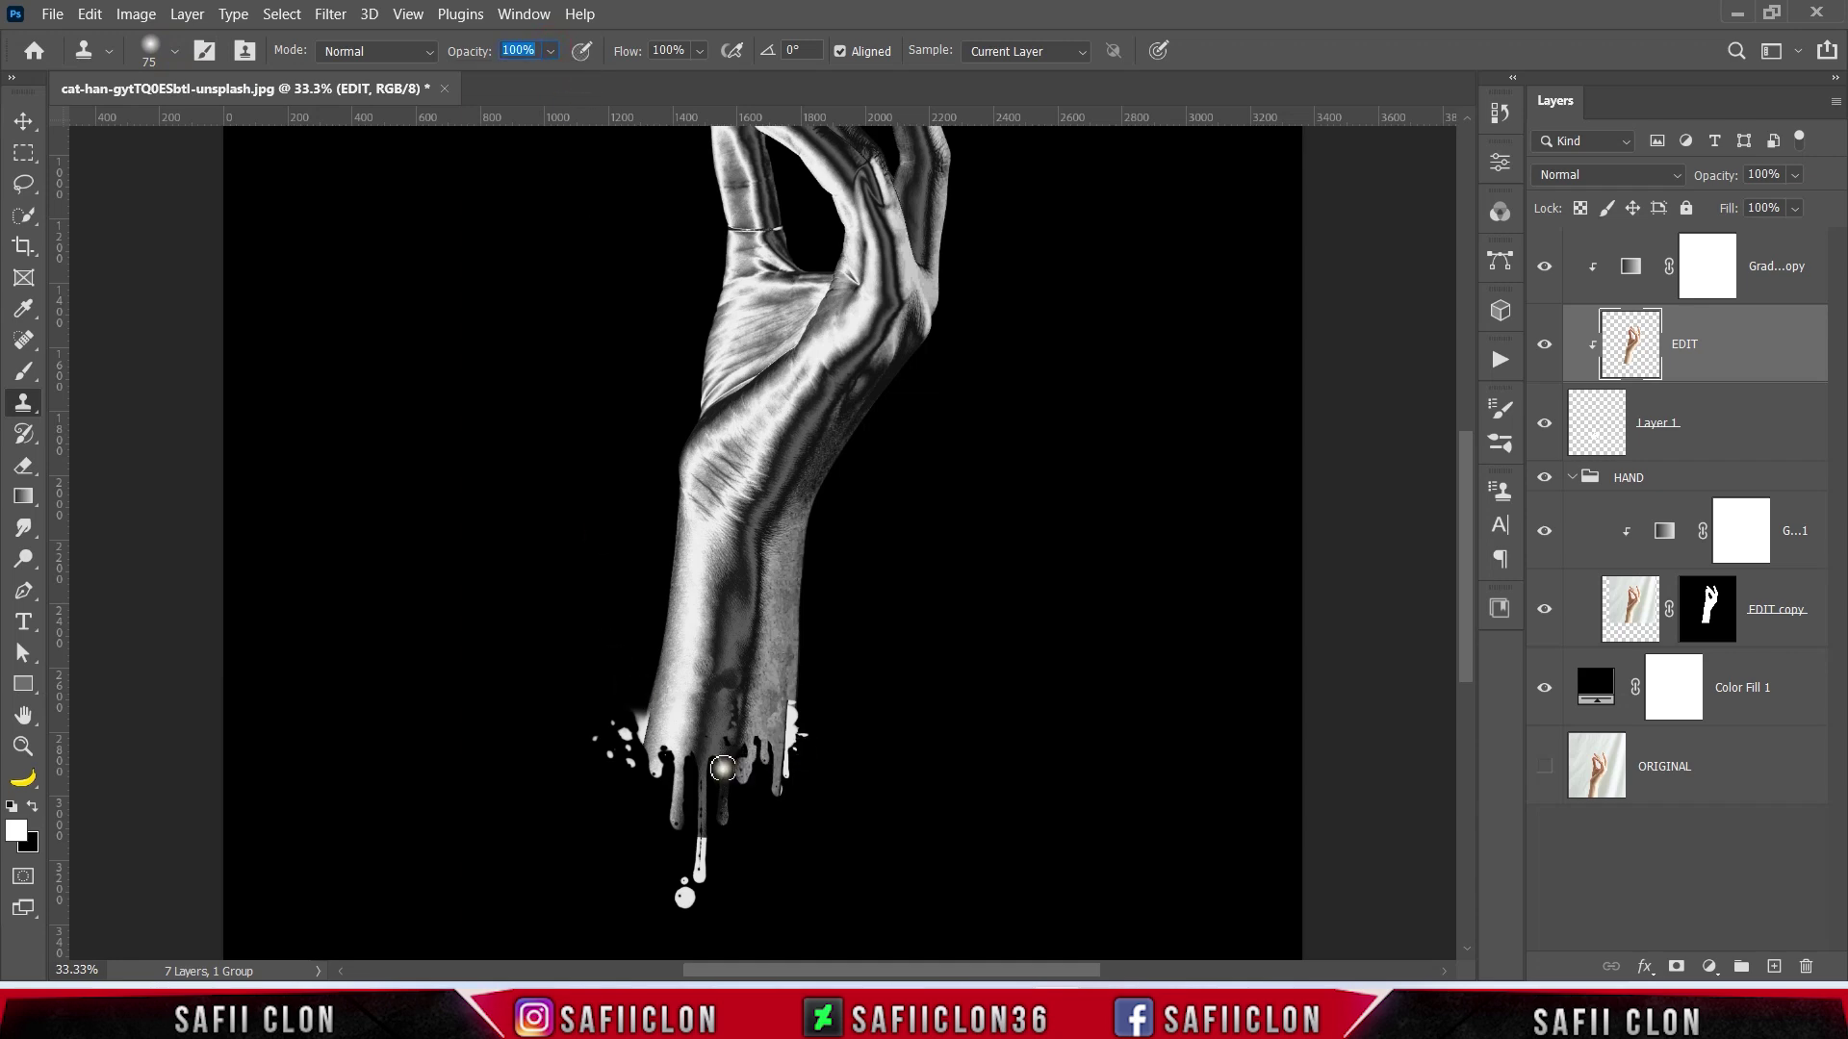
Clone nearby skin texture on the EDIT layer over the white drips and patches along both edges of the wrist
left_click(768, 706, "alt")
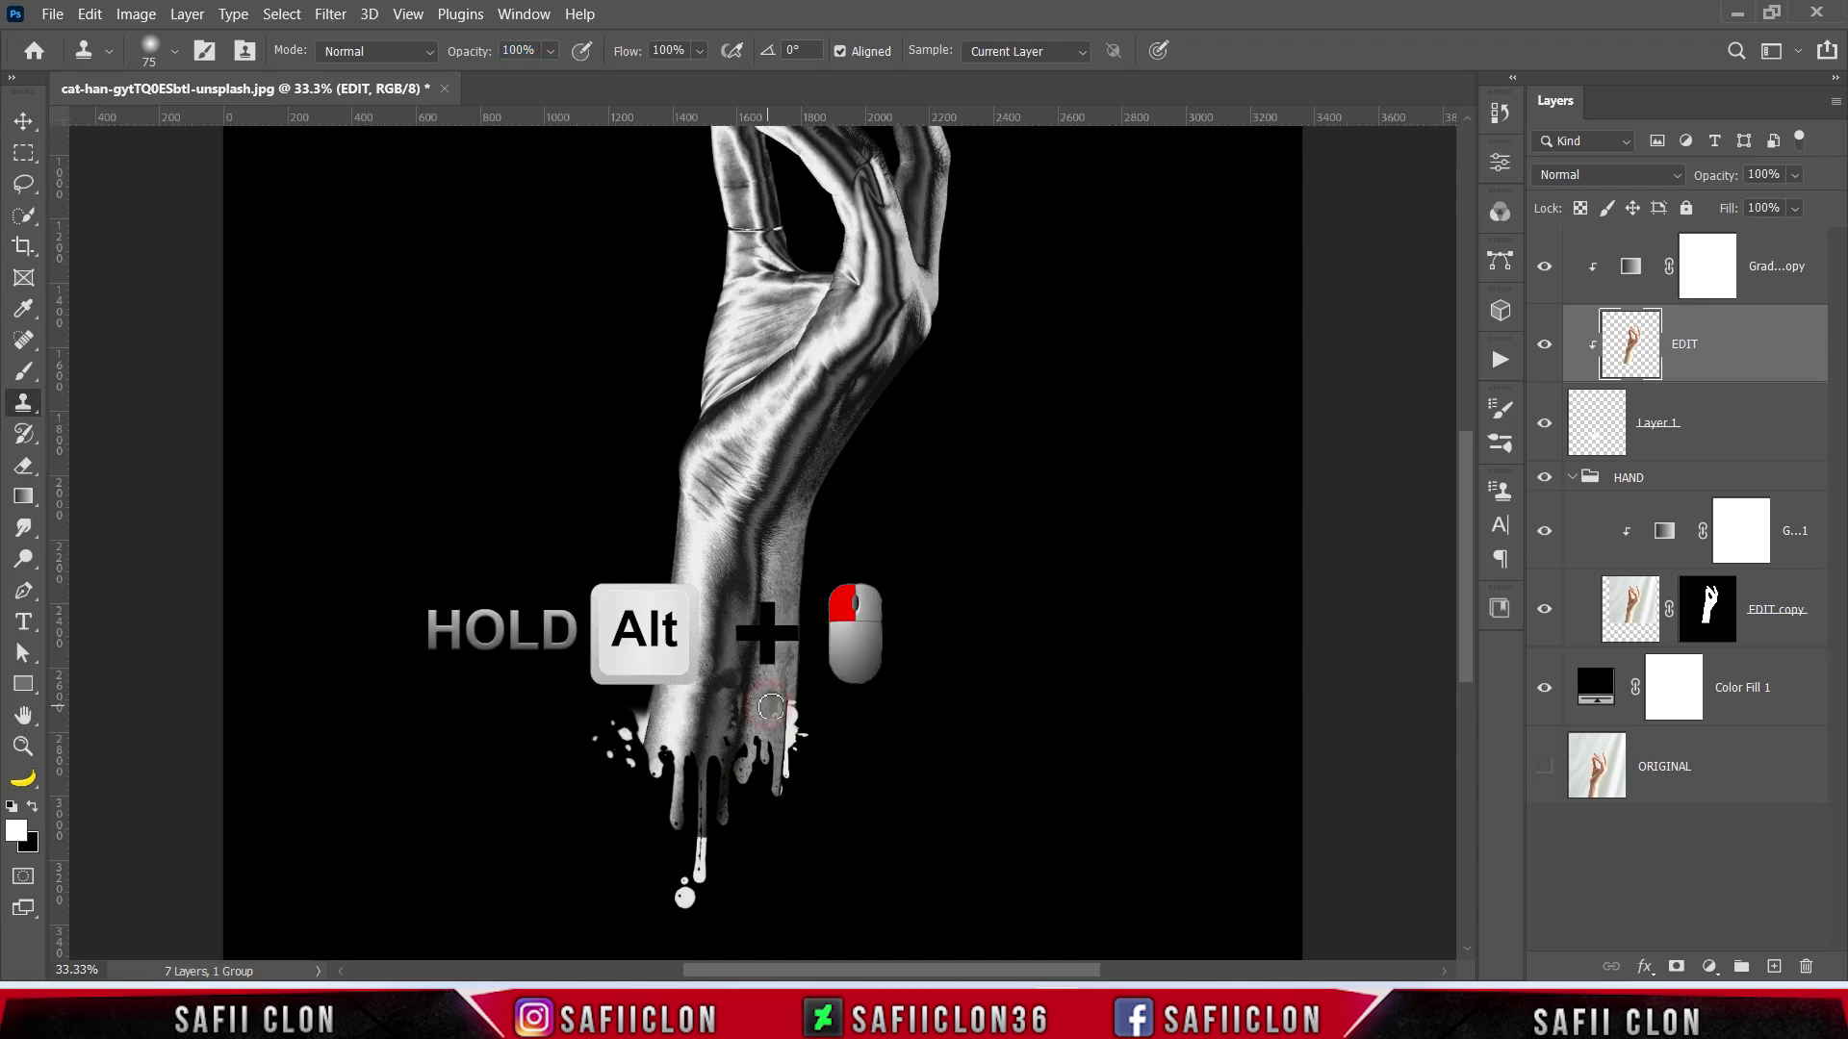
left_click_drag(788, 711, 785, 744)
left_click(758, 675, "alt")
left_click(799, 739)
left_click(731, 643, "alt")
left_click_drag(734, 669, 745, 642)
left_click(677, 706, "alt")
left_click_drag(644, 731, 644, 714)
Clone wrist texture on the EDIT layer over the white end of the longest drip and its hanging droplet
left_click(721, 716, "alt")
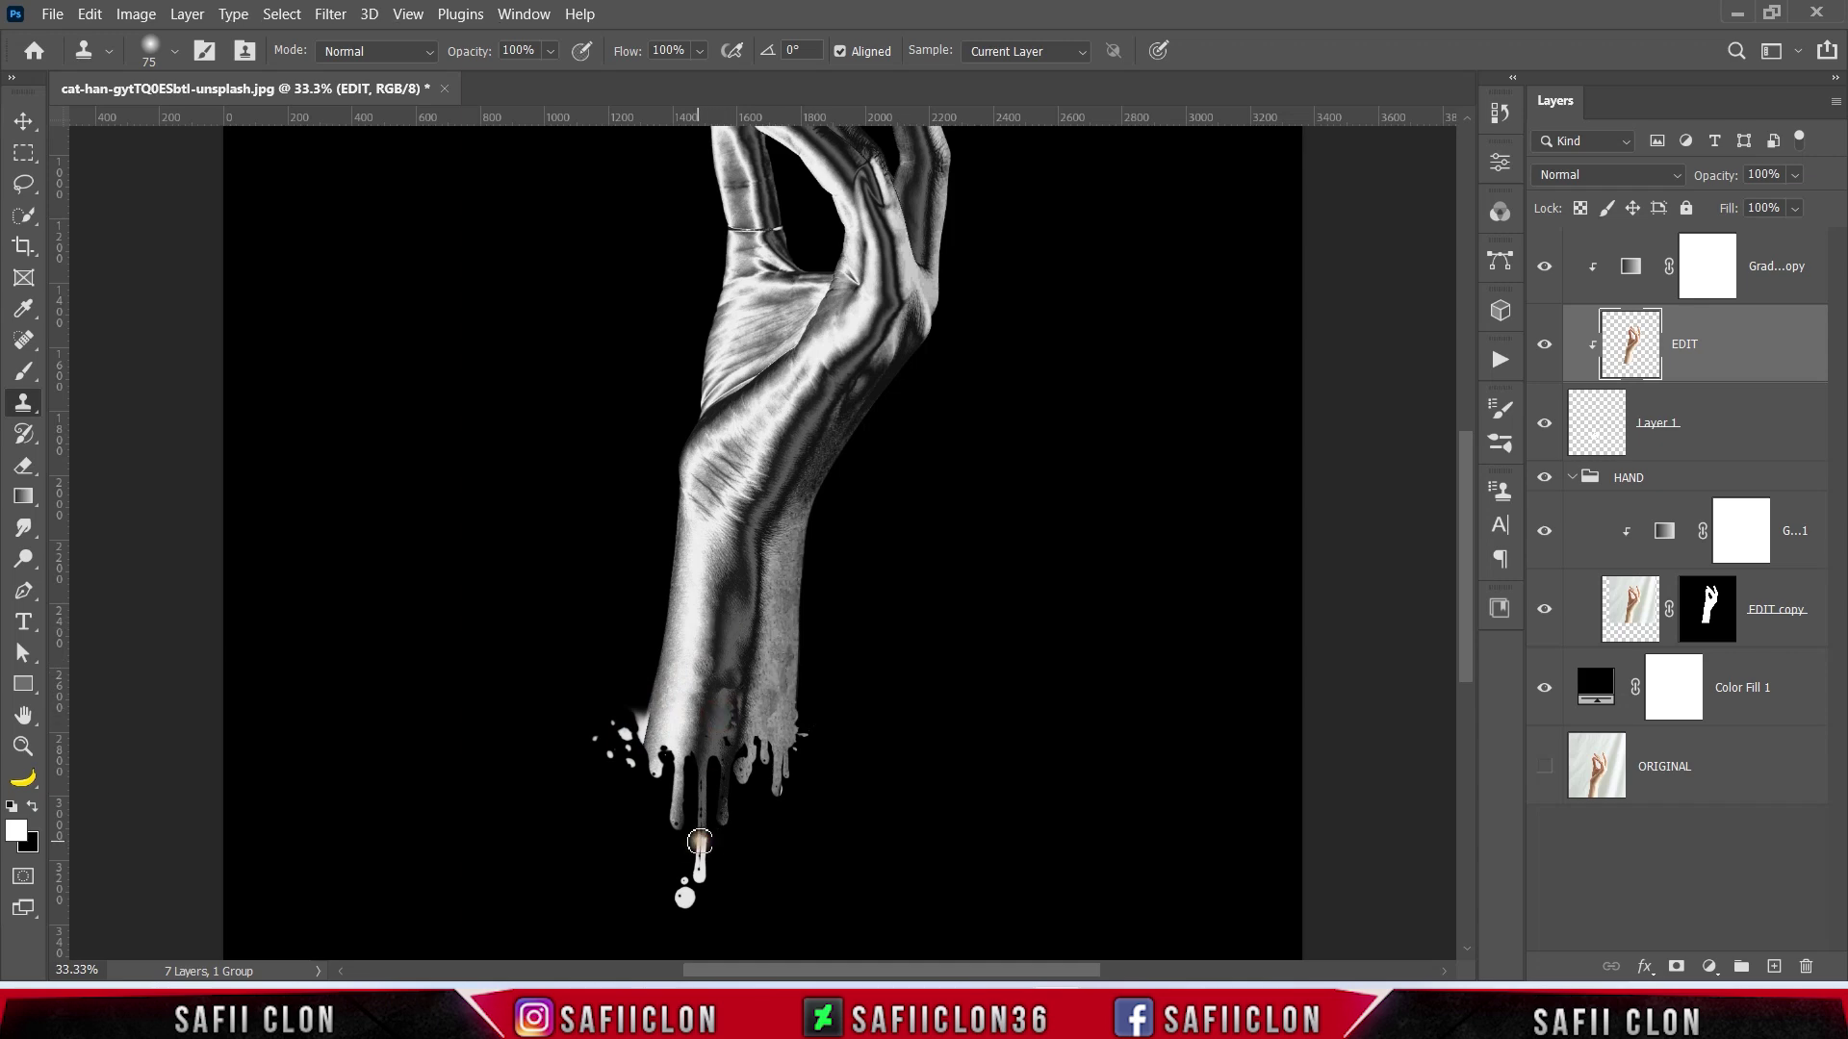
mouse_move(701, 841)
left_mouse_down()
mouse_move(722, 708)
mouse_move(691, 719)
mouse_move(682, 897)
left_mouse_up()
key("ctrl+z")
left_click(721, 712, "alt")
left_click(692, 719, "alt")
left_click(1545, 345)
left_click(1545, 345)
Add a layer mask to Layer 1 and set a black Soft Round brush of 130 px at 16% opacity
left_click(1721, 434)
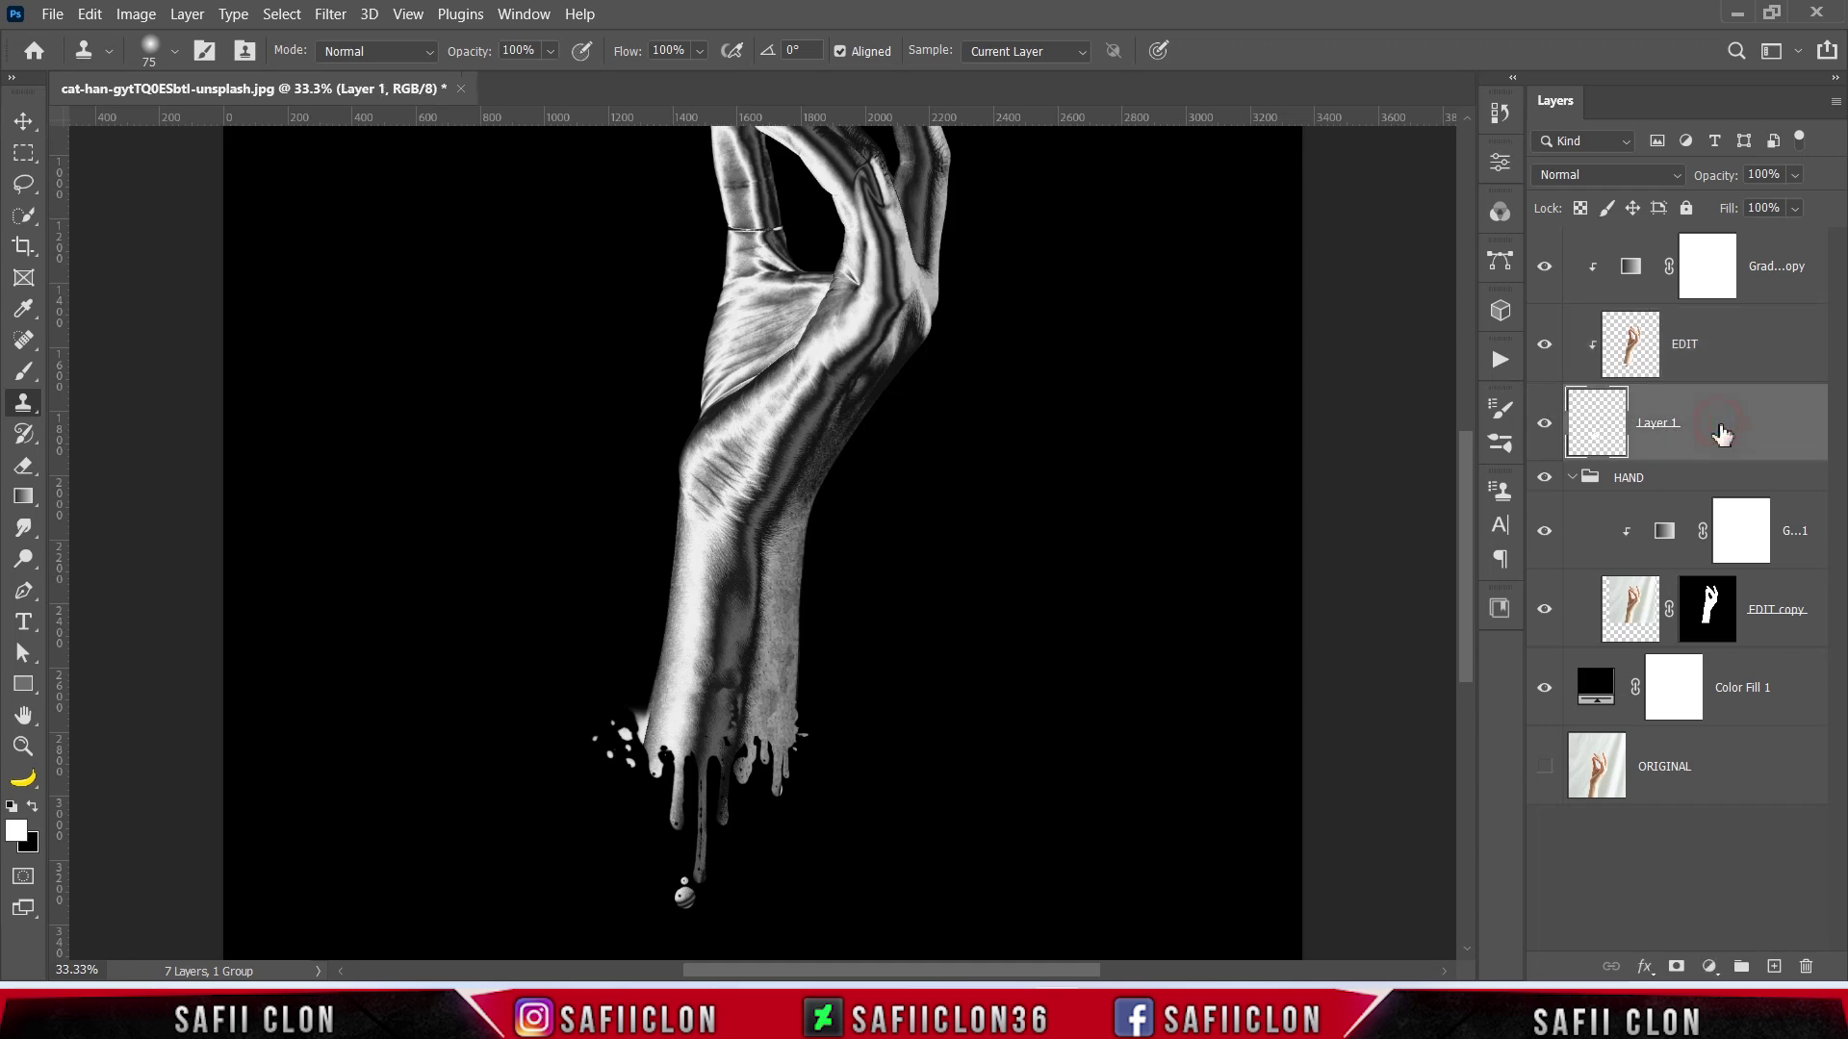
left_click(1676, 968)
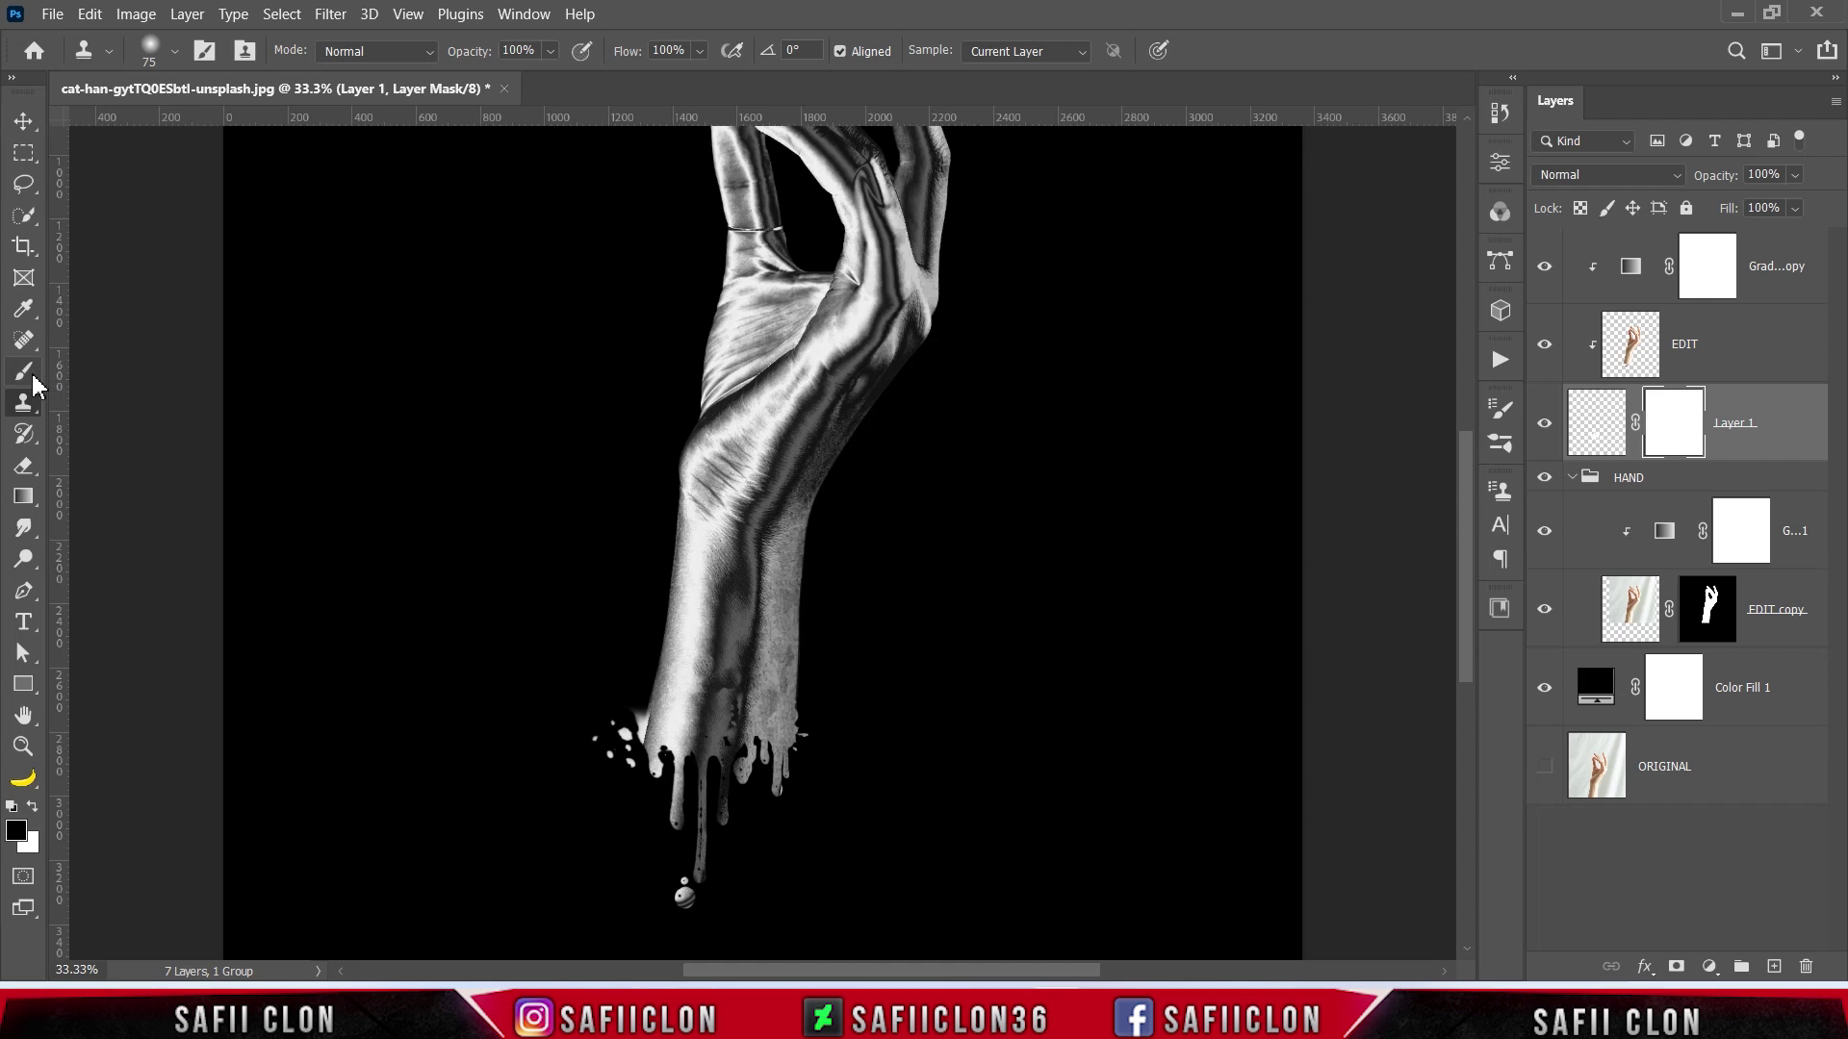
left_click_drag(24, 372, 85, 385)
left_click(84, 383)
left_click(171, 54)
left_click_drag(441, 438, 441, 335)
left_click(227, 372)
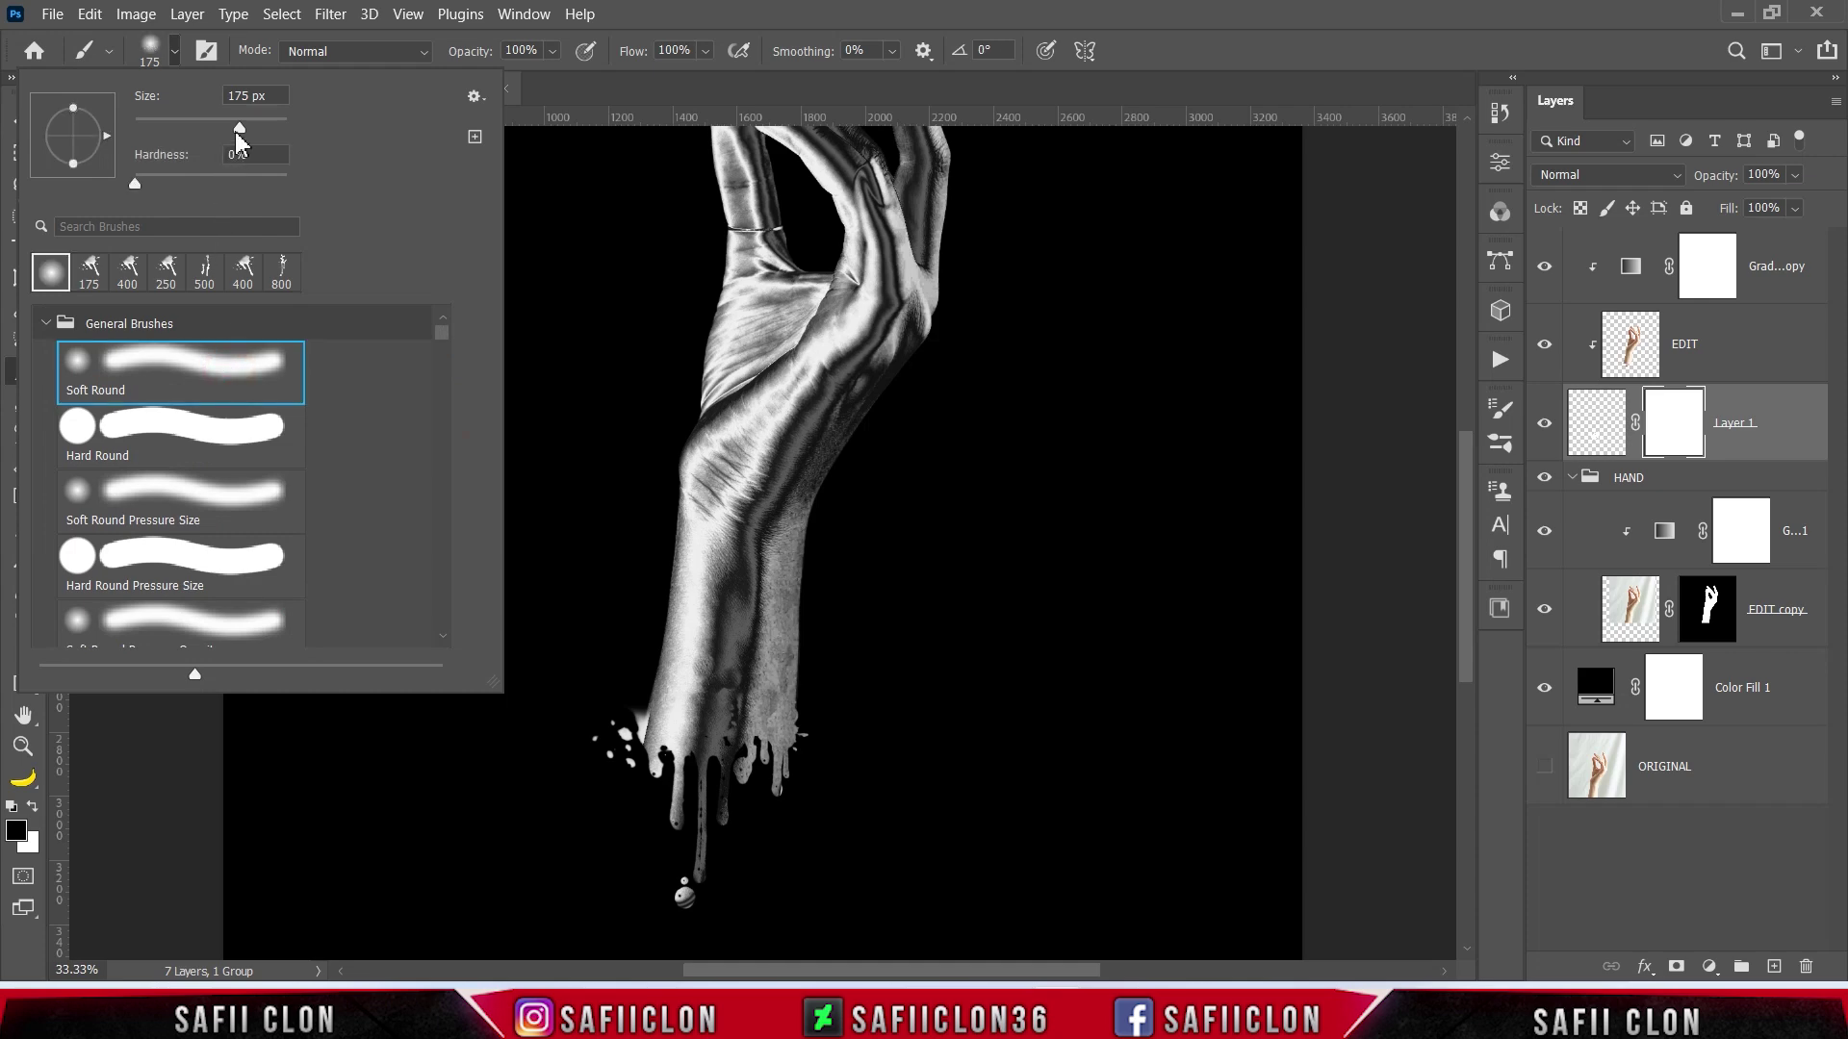
left_click(173, 53)
left_click(552, 51)
left_click_drag(549, 79, 484, 89)
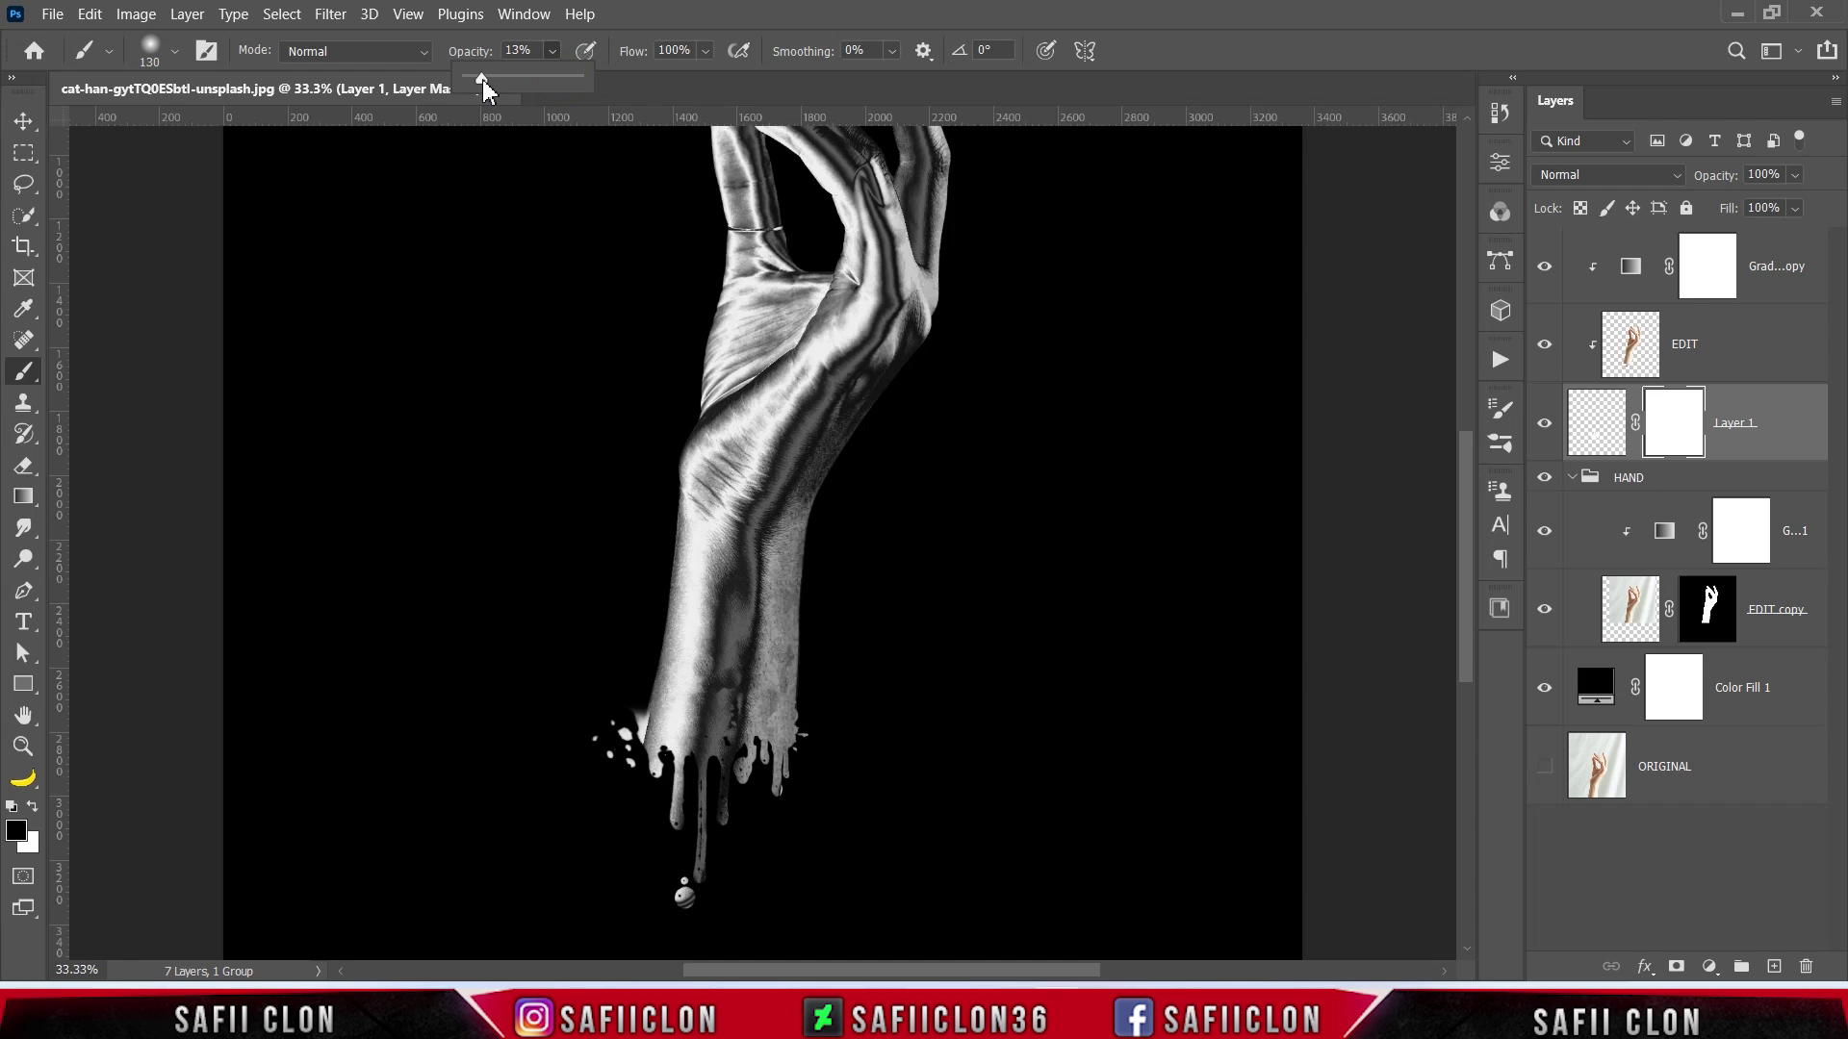
left_click(551, 54)
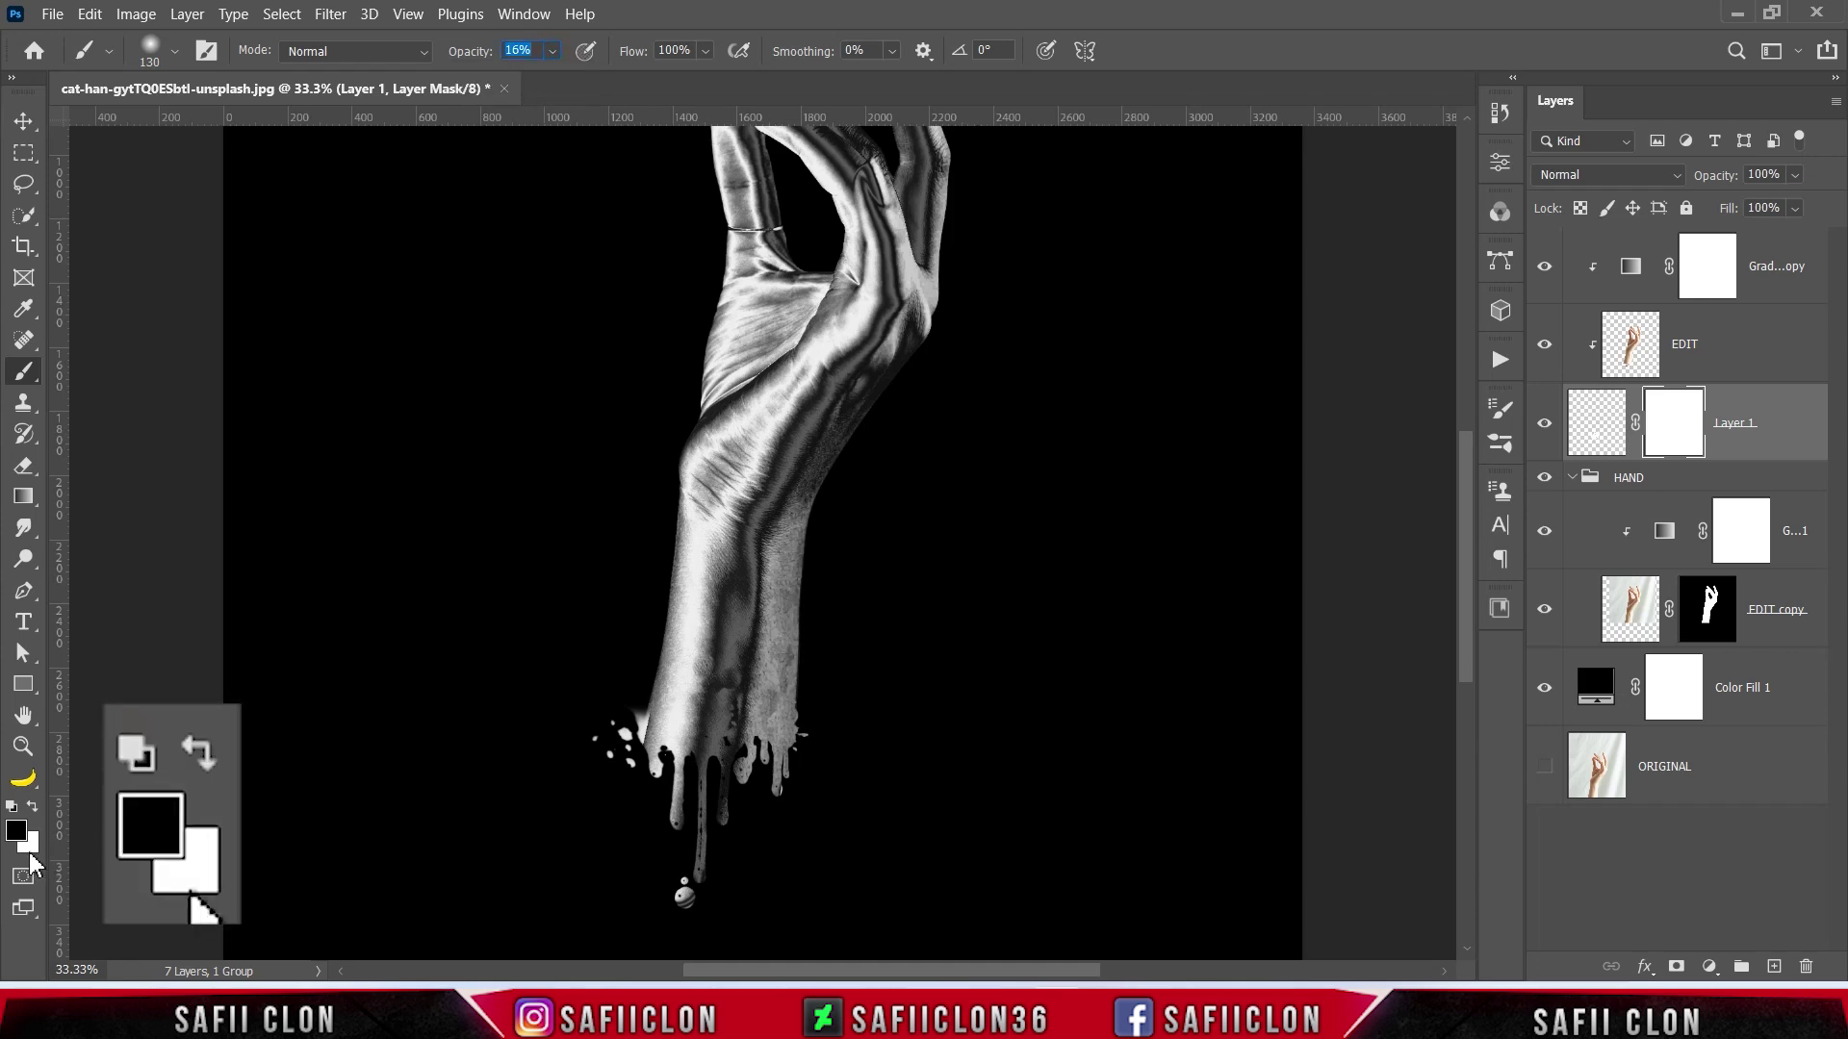
key("Return")
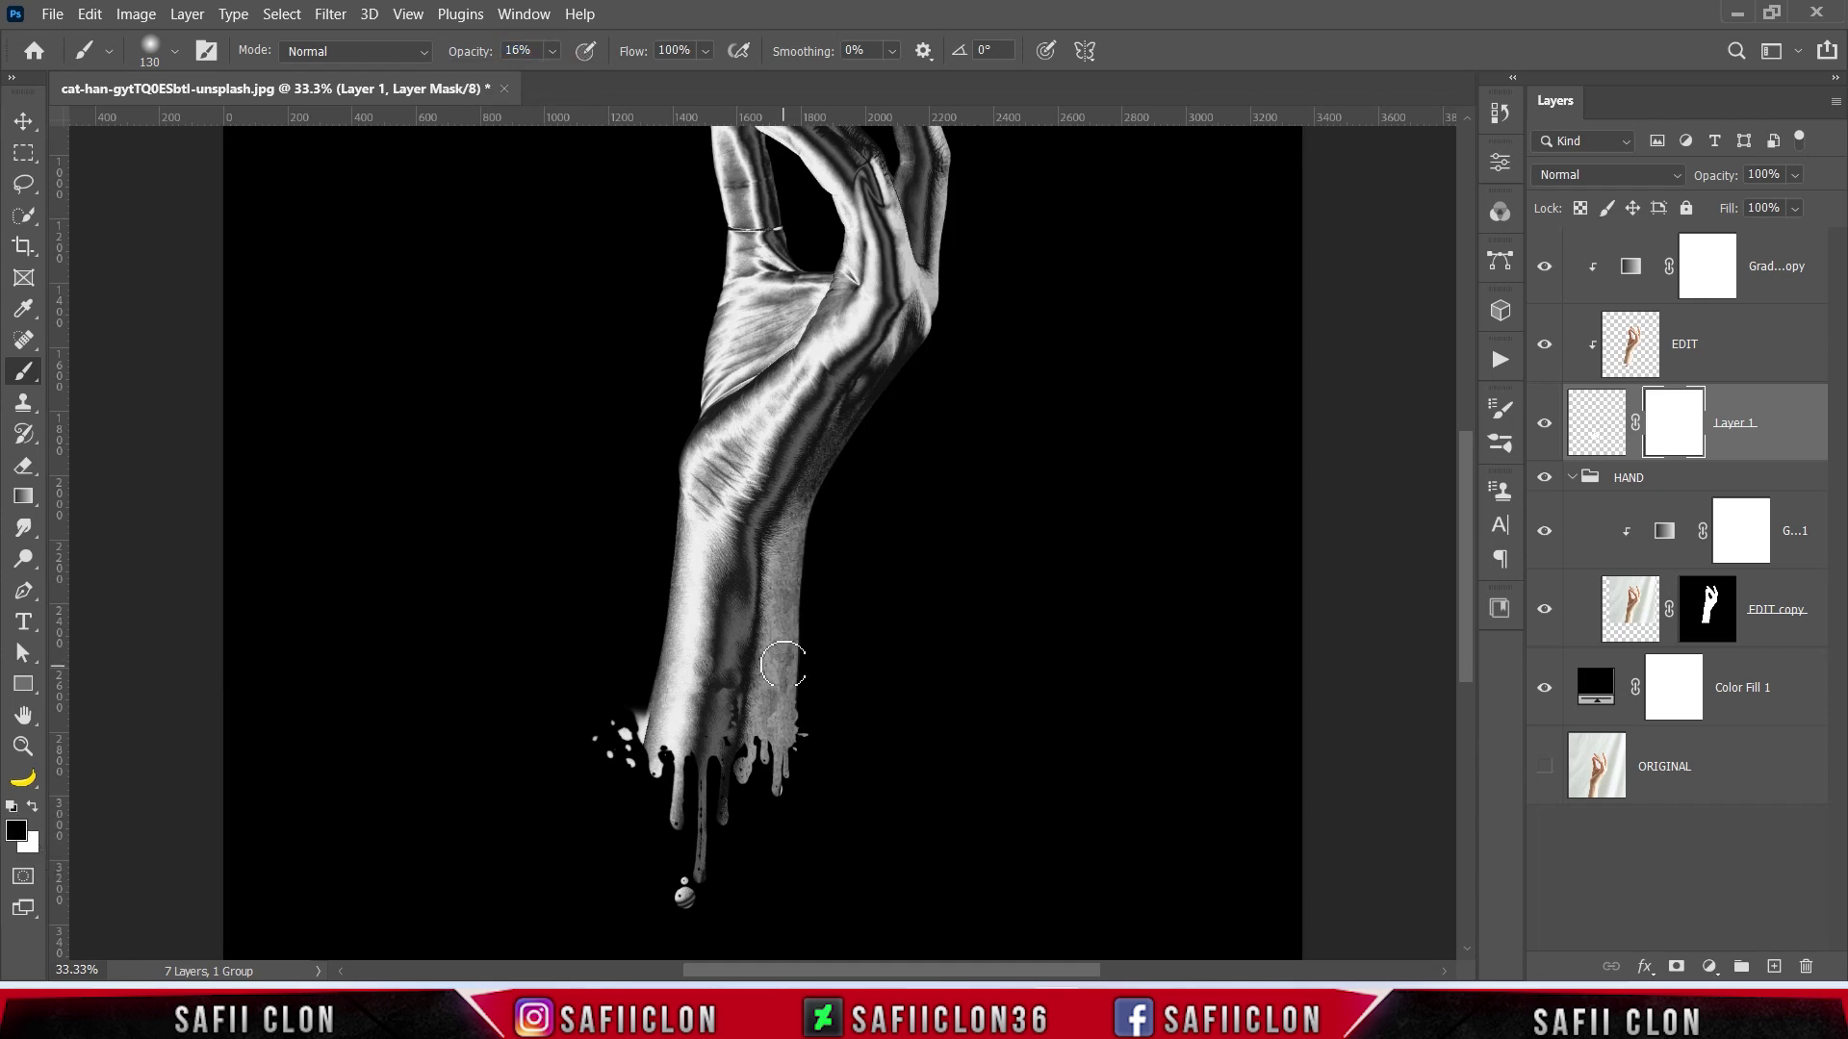
Paint softly on Layer 1's mask above the drips to blend the seam into the wrist, reducing the brush to 70 px
scroll(795, 636, "up", 1)
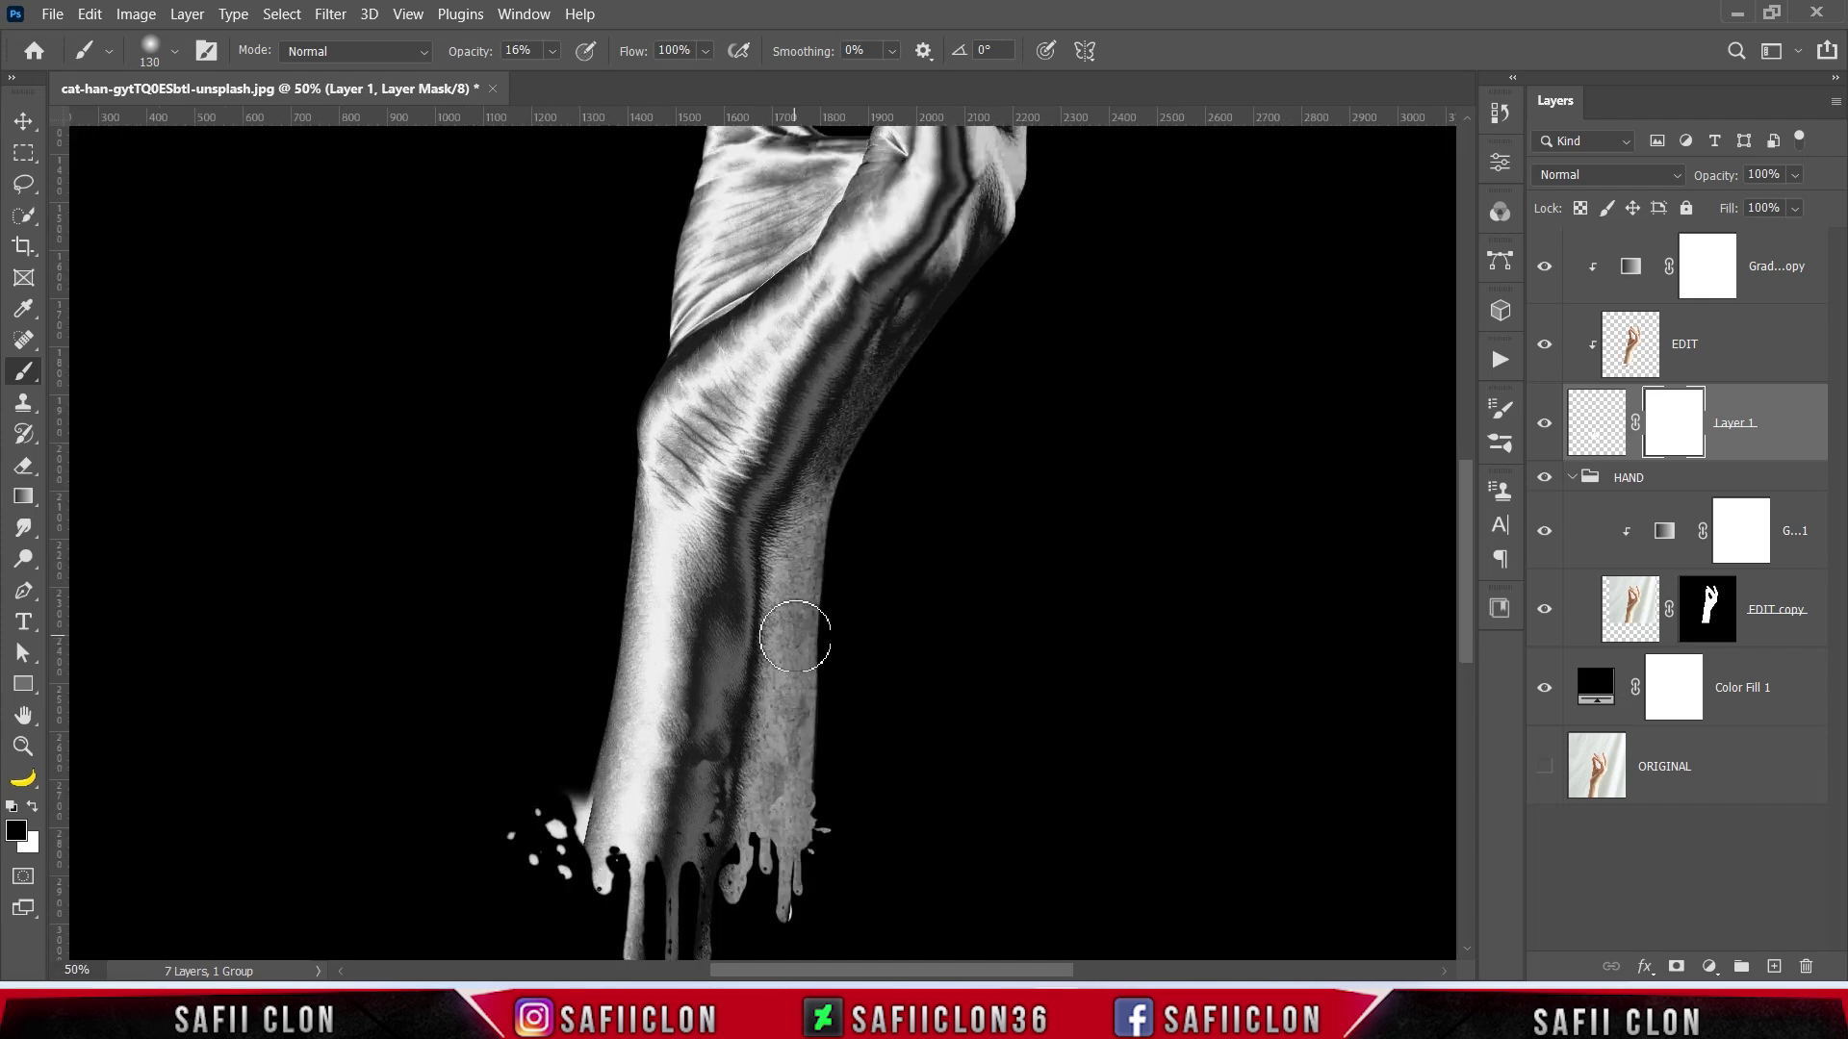
scroll(809, 635, "down", 3)
key("bracketleft")
left_click(657, 628)
left_click_drag(658, 628, 708, 662)
mouse_move(783, 627)
left_mouse_down()
mouse_move(763, 684)
mouse_move(750, 646)
mouse_move(711, 712)
mouse_move(717, 690)
mouse_move(686, 687)
left_mouse_up()
key("bracketleft")
key("bracketleft")
key("bracketleft")
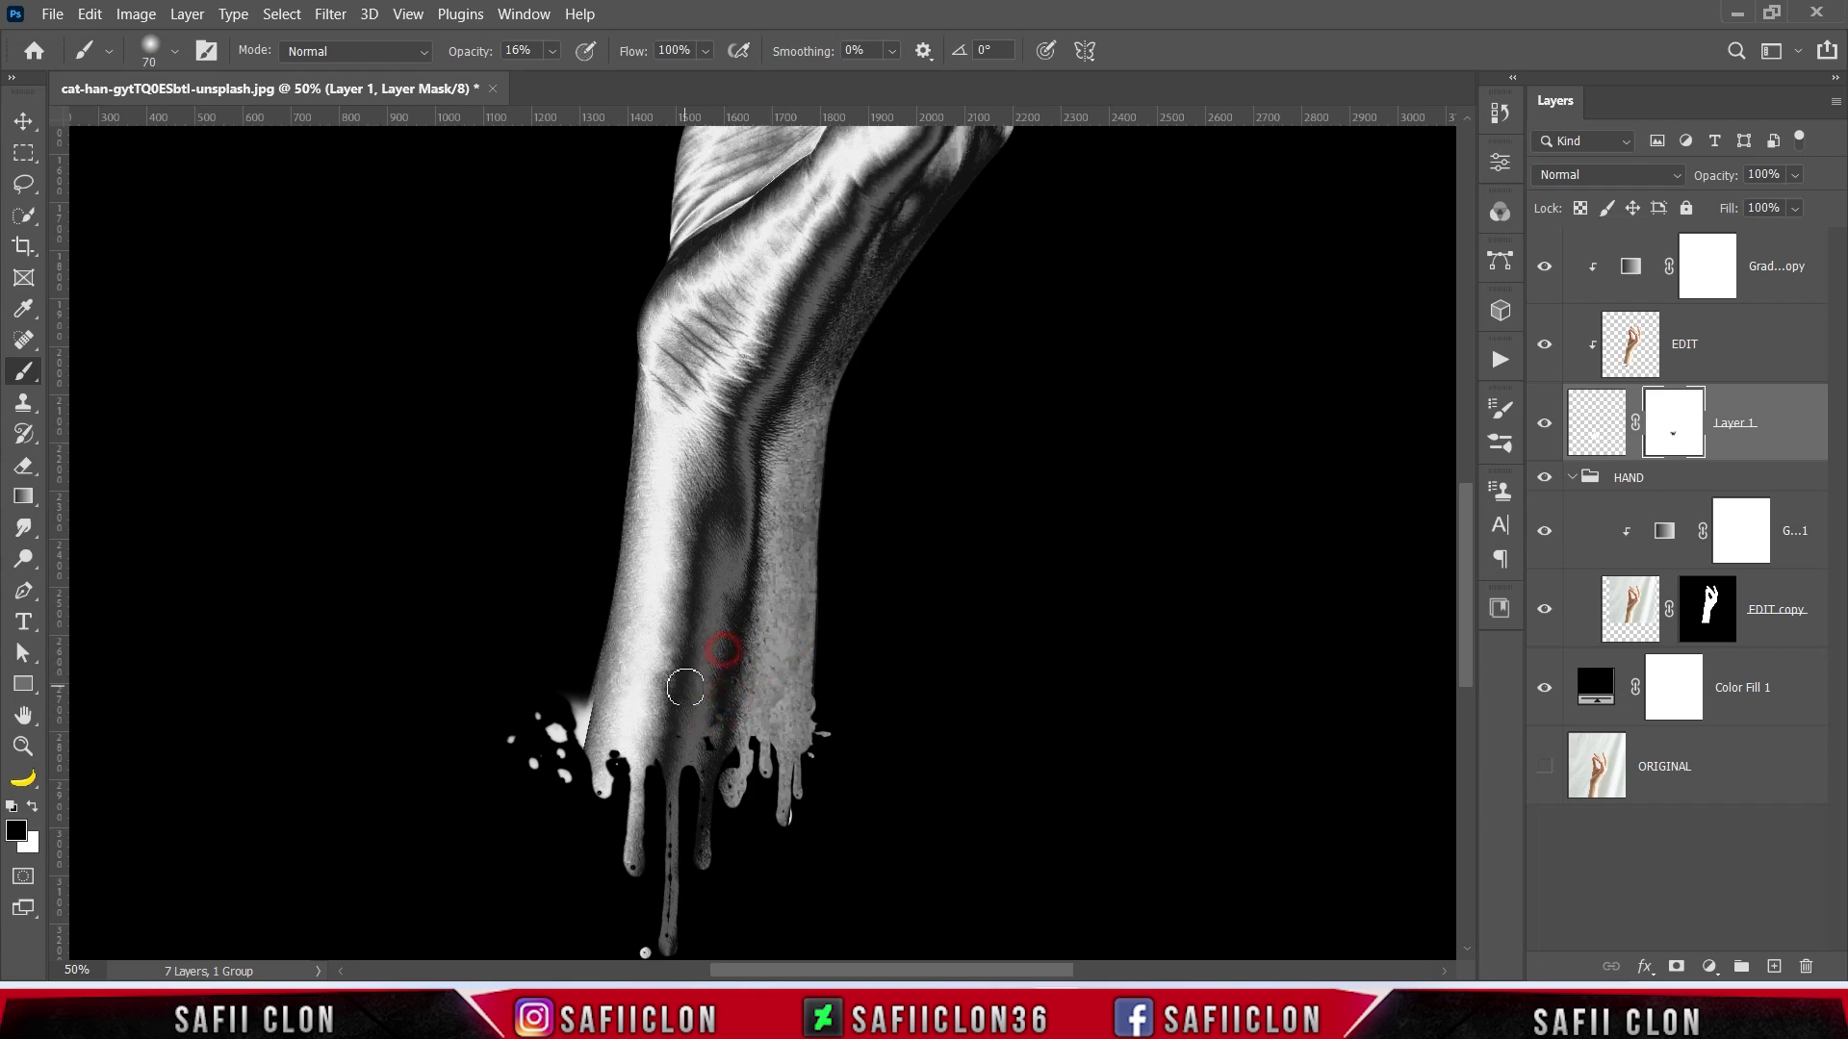
Mask out the stray splatter beside the wrist's left edge on Layer 1 with a 45 px Hard Round brush at 100% opacity
left_click(552, 51)
left_click_drag(557, 77, 685, 79)
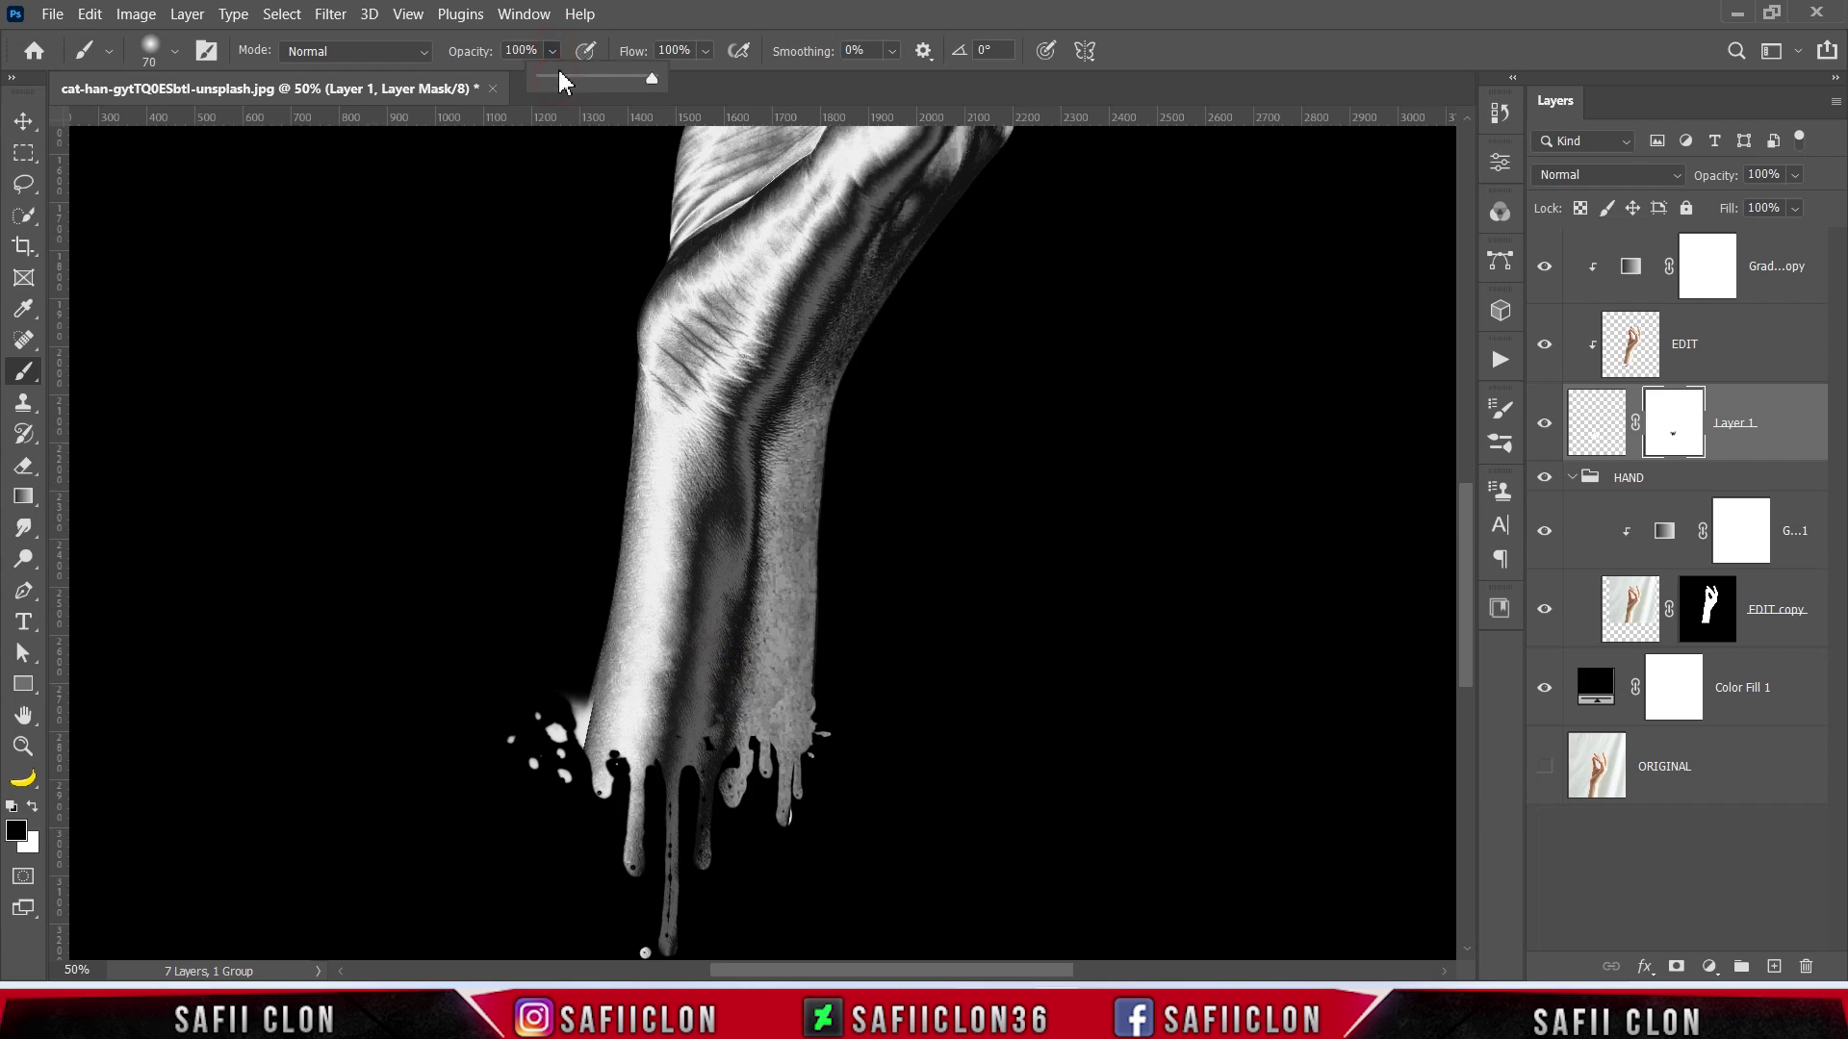
left_click(549, 48)
left_click(173, 51)
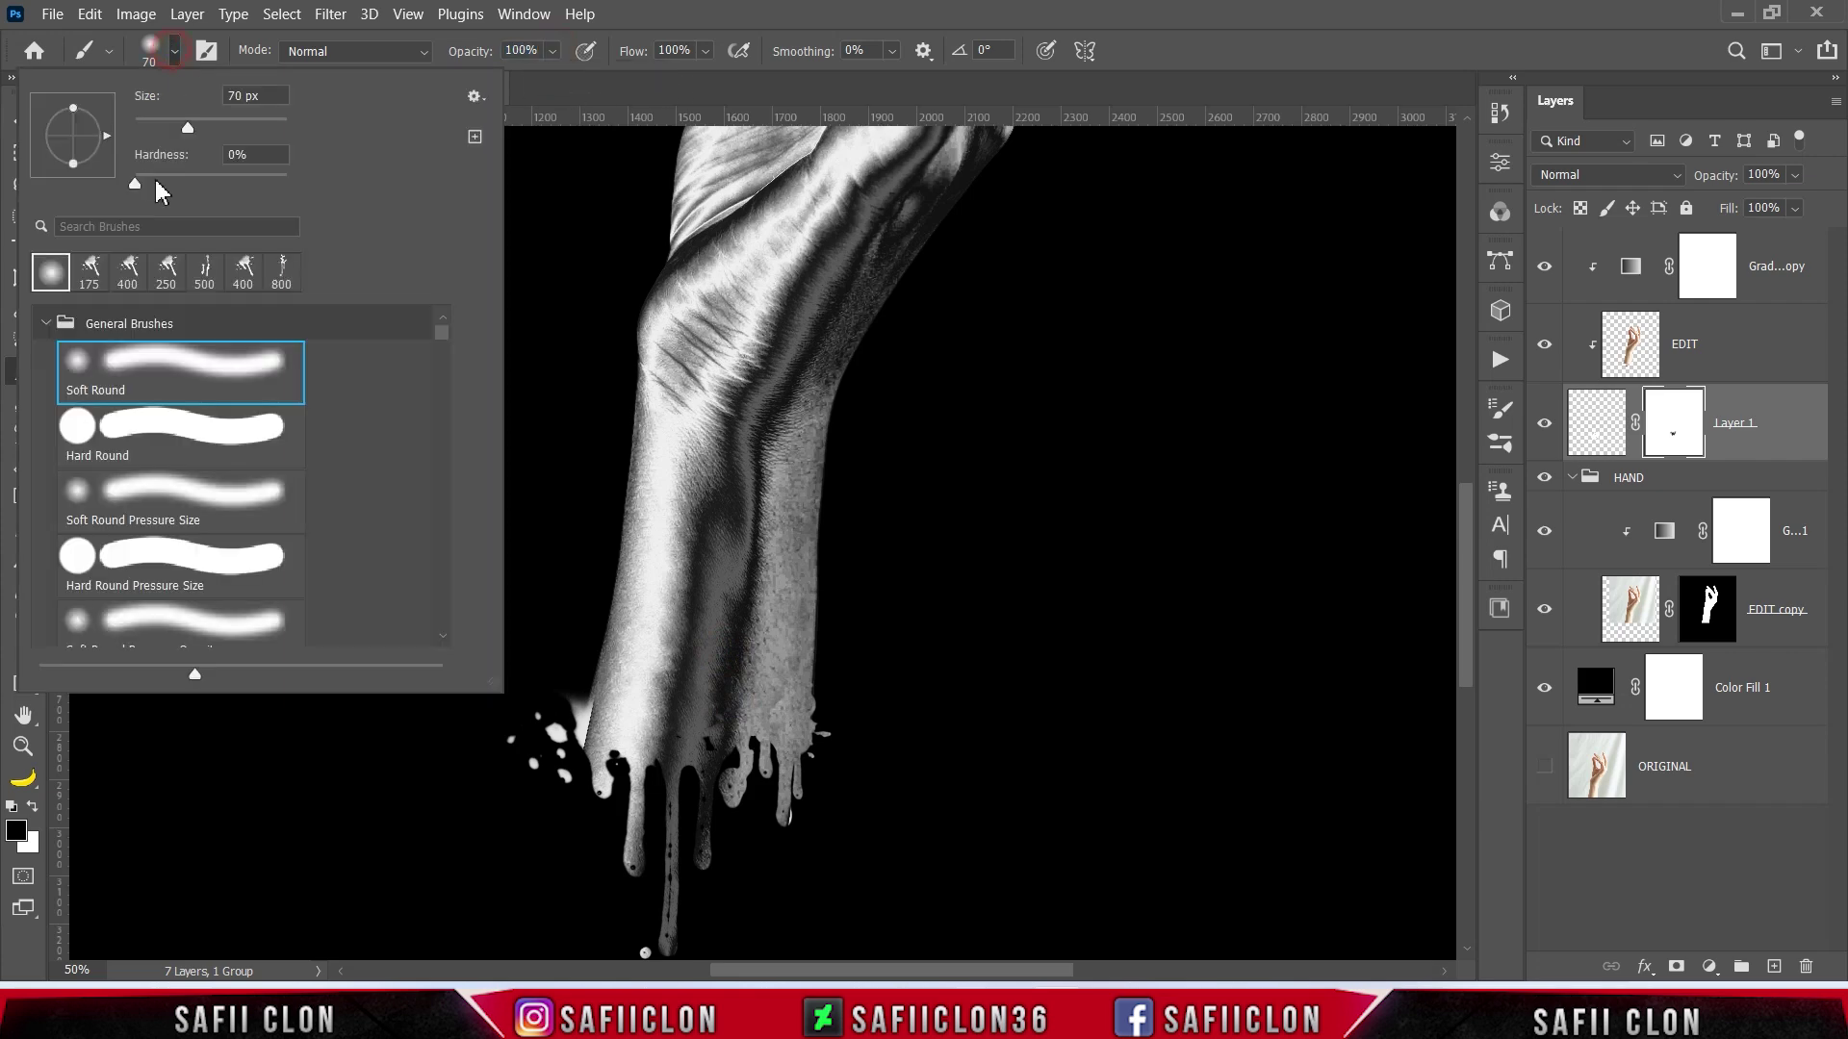
left_click(145, 422)
left_click(175, 46)
key("bracketleft")
key("bracketleft")
key("bracketleft")
mouse_move(518, 737)
left_mouse_down()
mouse_move(545, 786)
mouse_move(561, 748)
mouse_move(562, 781)
mouse_move(582, 698)
mouse_move(576, 736)
left_mouse_up()
key("ctrl+z")
Lower the brush opacity to 14% and lightly fade the wrist's left edge on Layer 1's mask
left_click_drag(553, 51, 476, 81)
left_click(647, 30)
left_click_drag(582, 711, 568, 726)
key("ctrl+minus")
key("ctrl+minus")
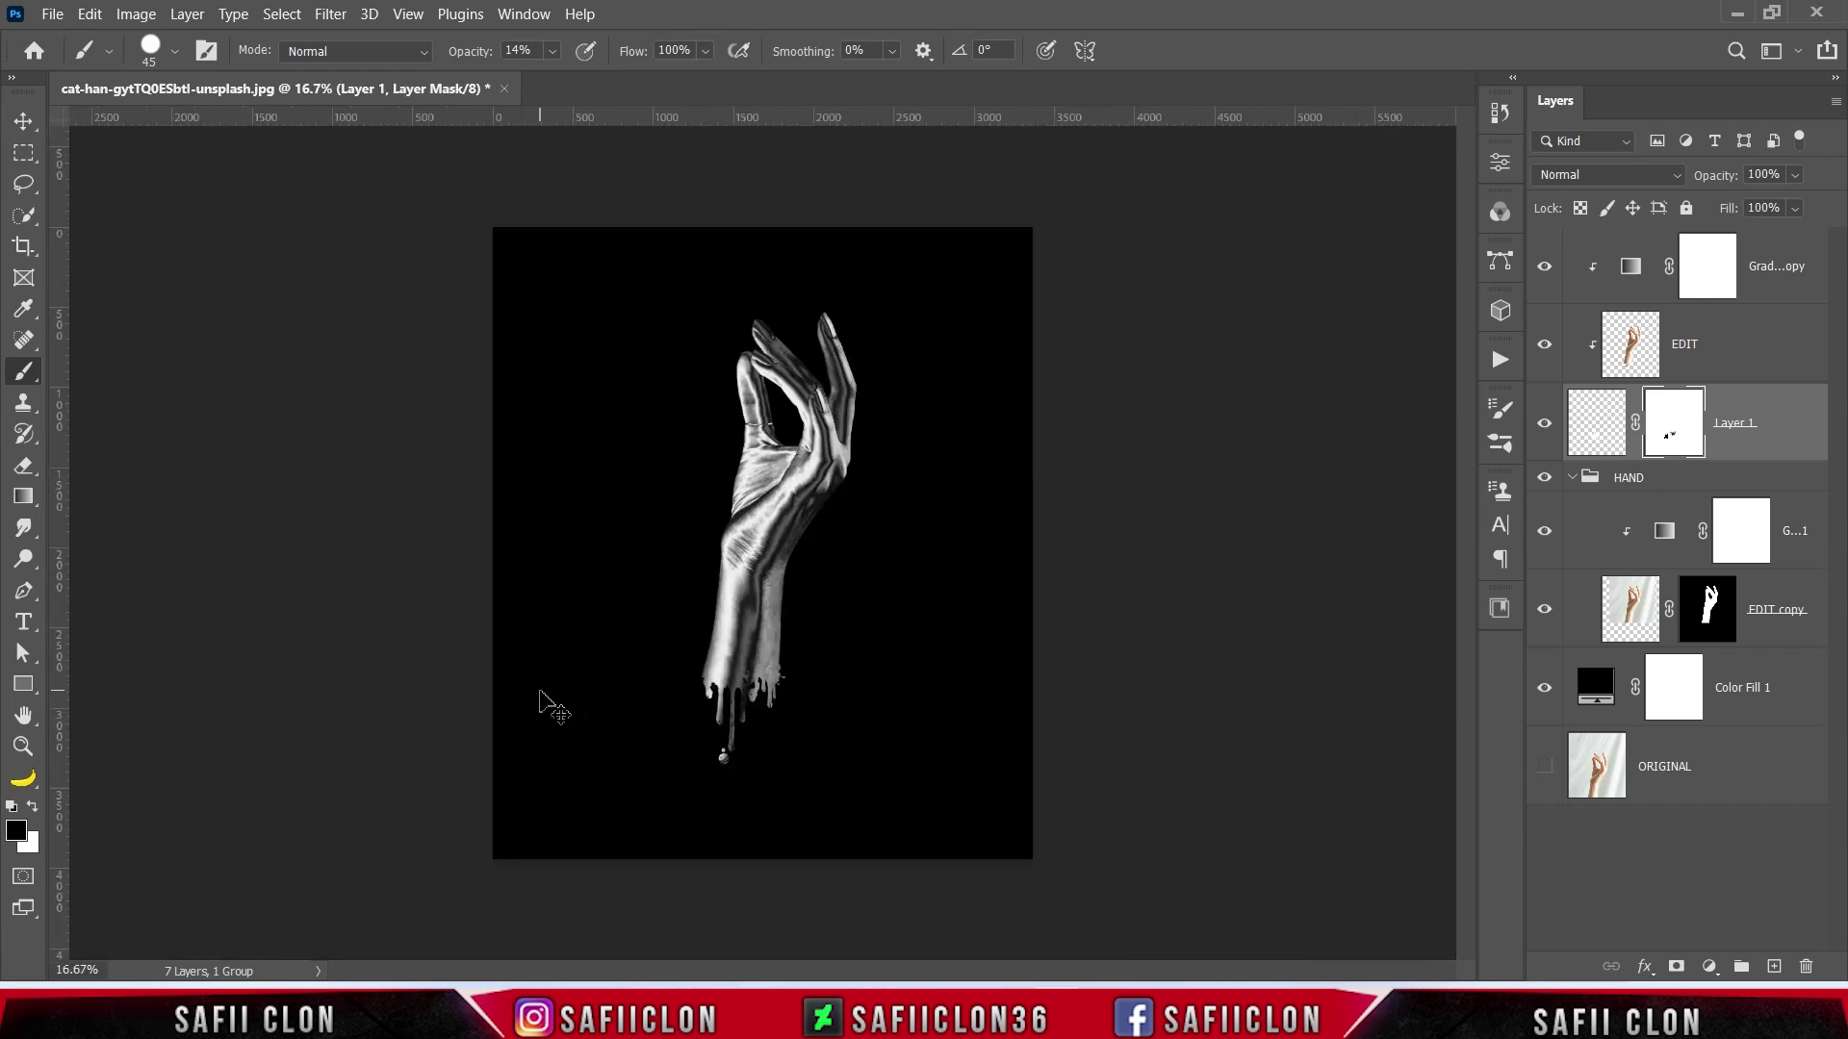
key("ctrl+plus")
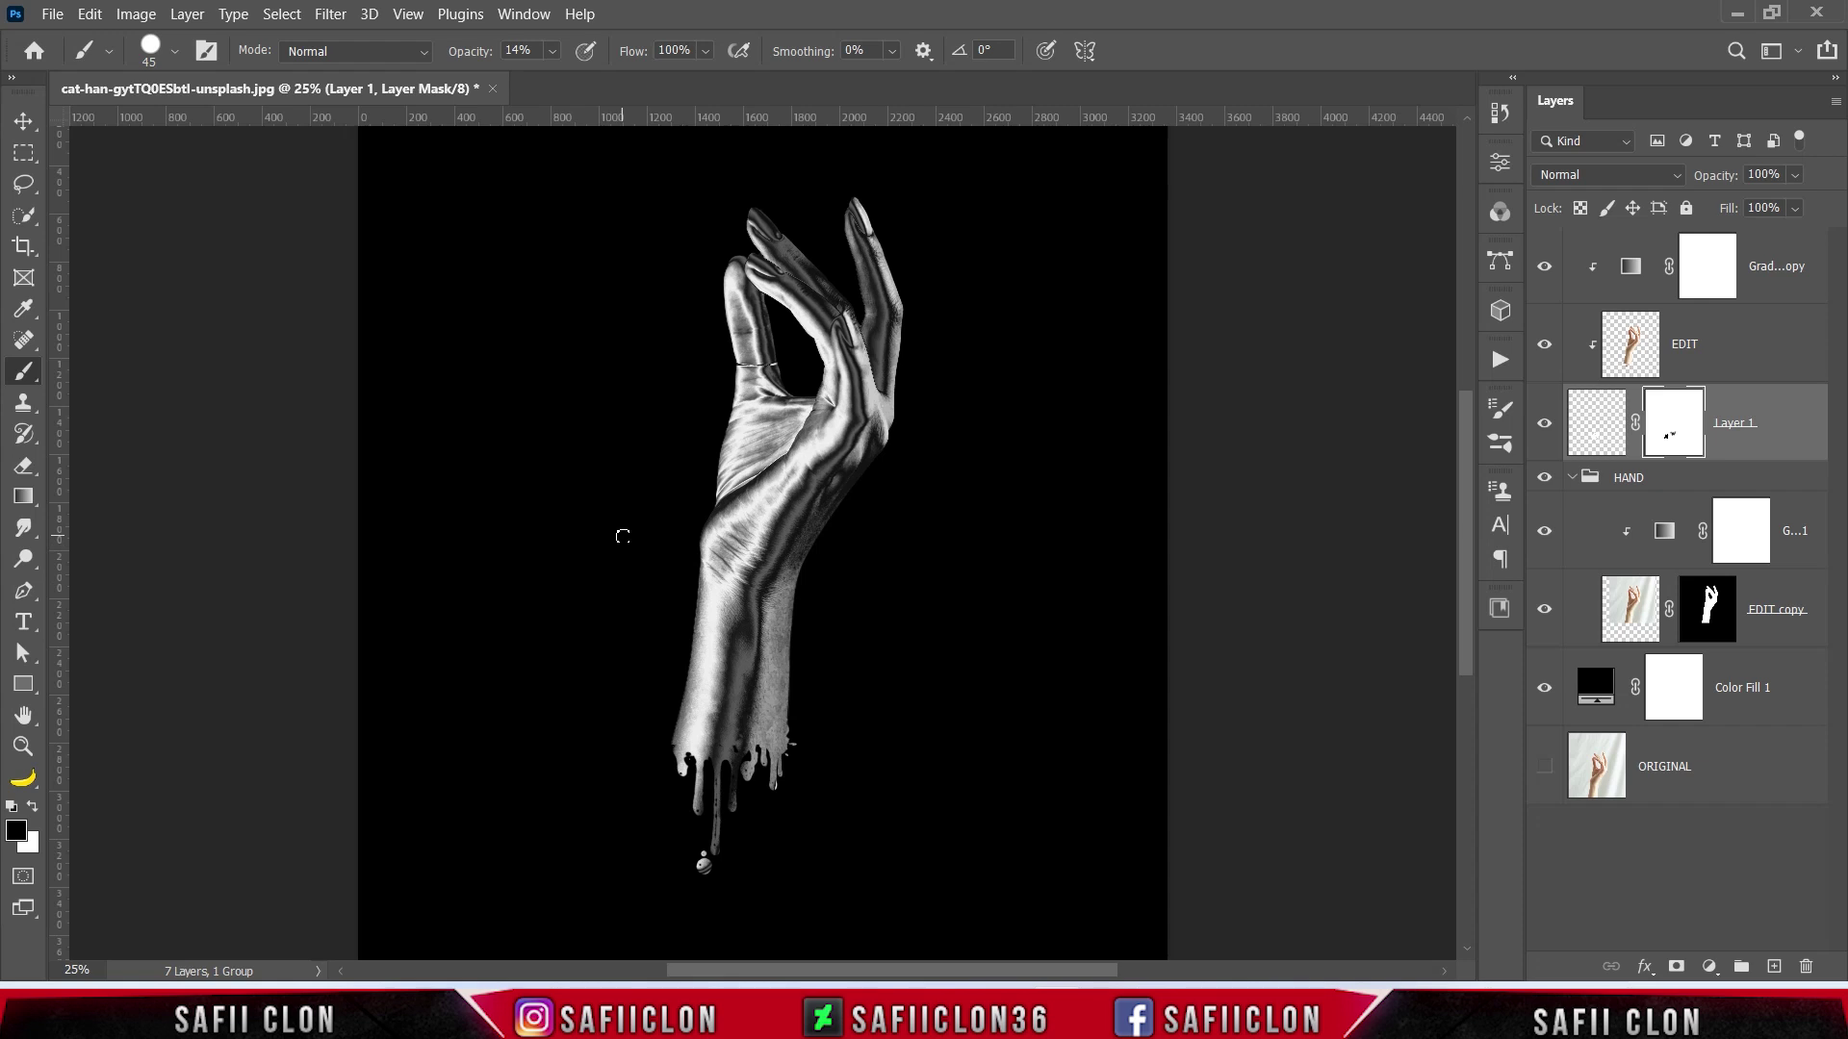
Group the Gradient Map copy, EDIT and Layer 1 layers into a group named 1, and toggle its visibility to check it
left_click(23, 120)
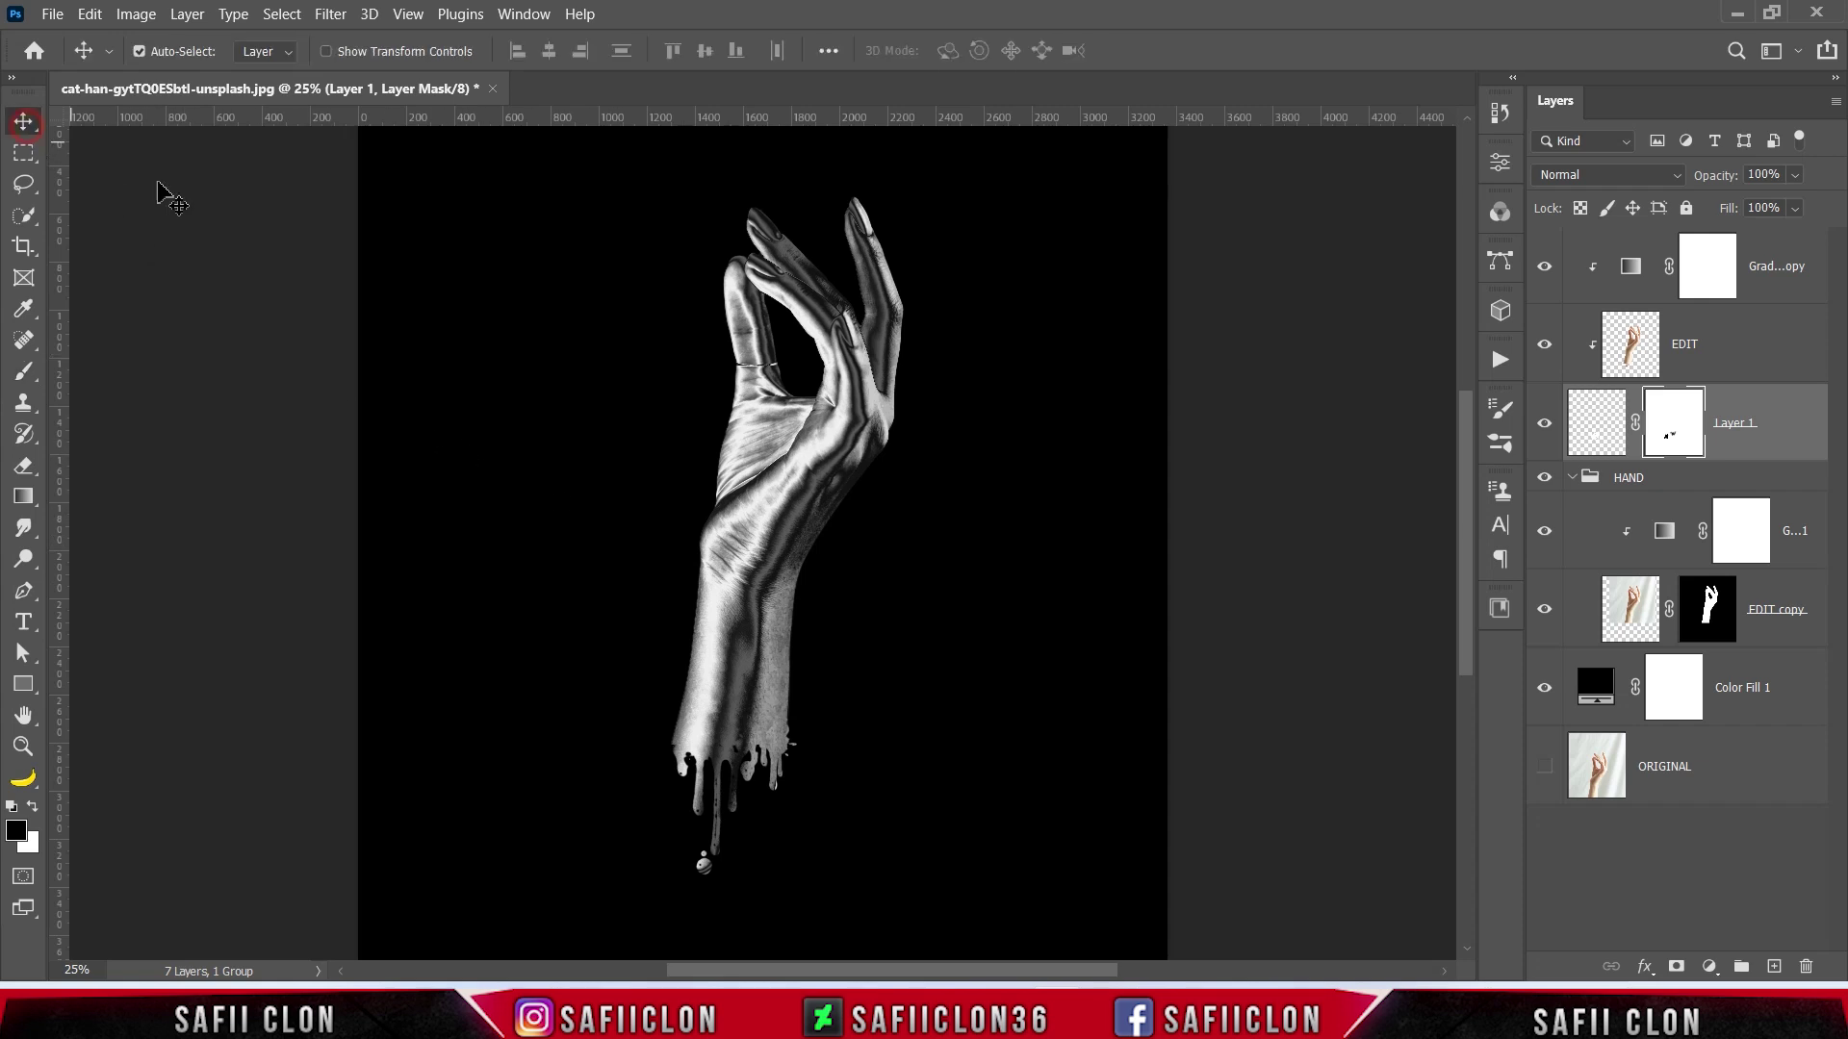
key("ctrl+minus")
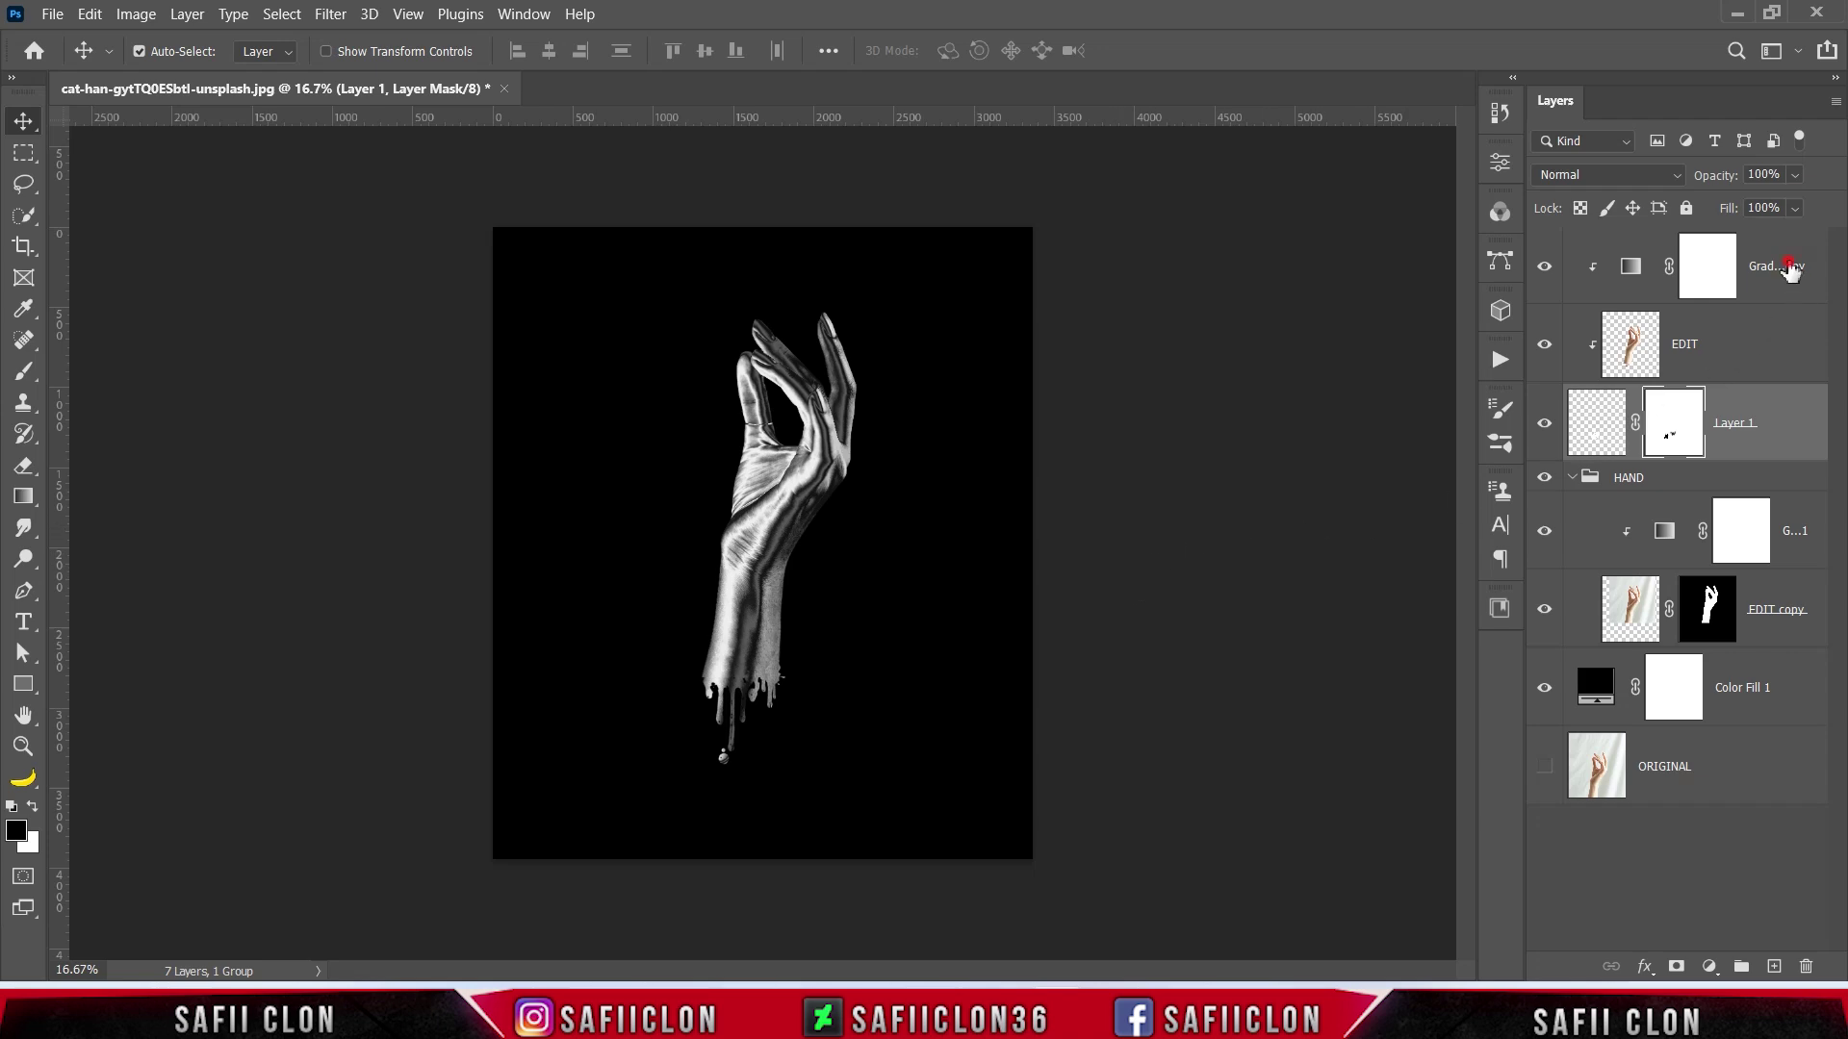
left_click(1790, 273)
left_click(1770, 427, "shift")
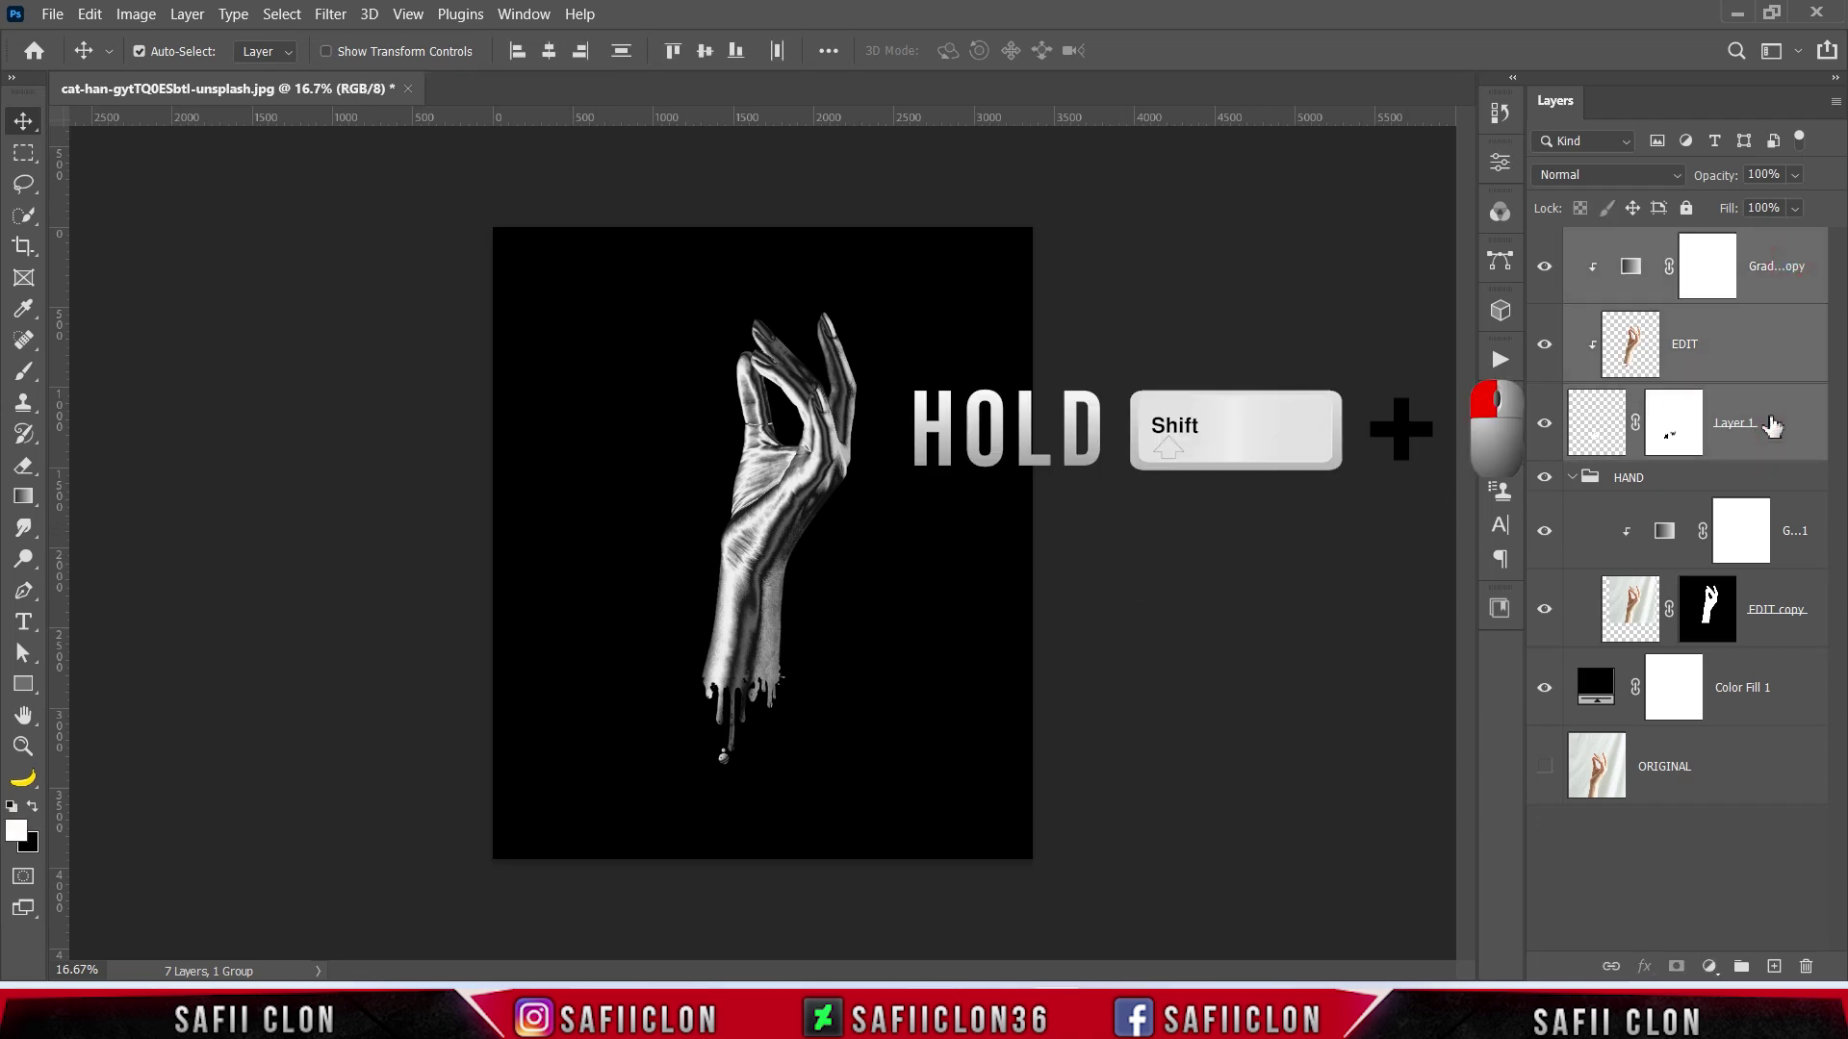
right_click(1768, 423)
left_click(1541, 148)
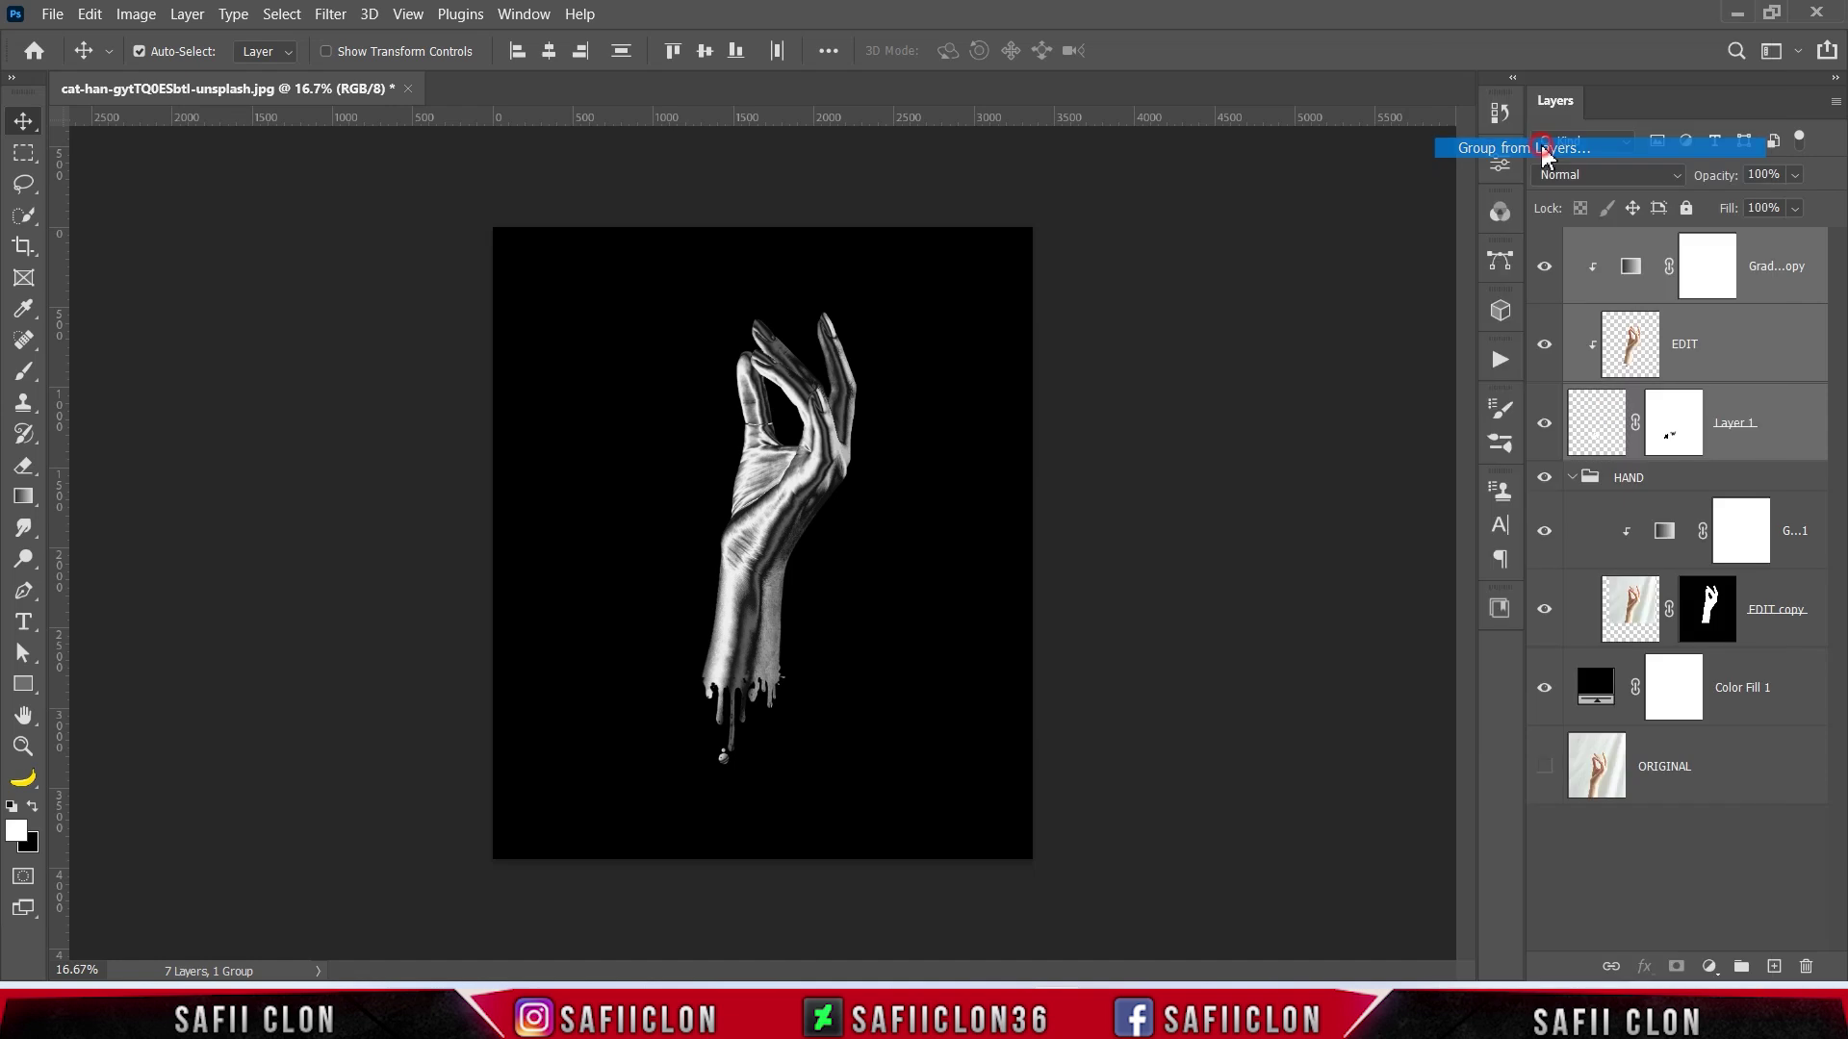
type("1")
left_click(1115, 303)
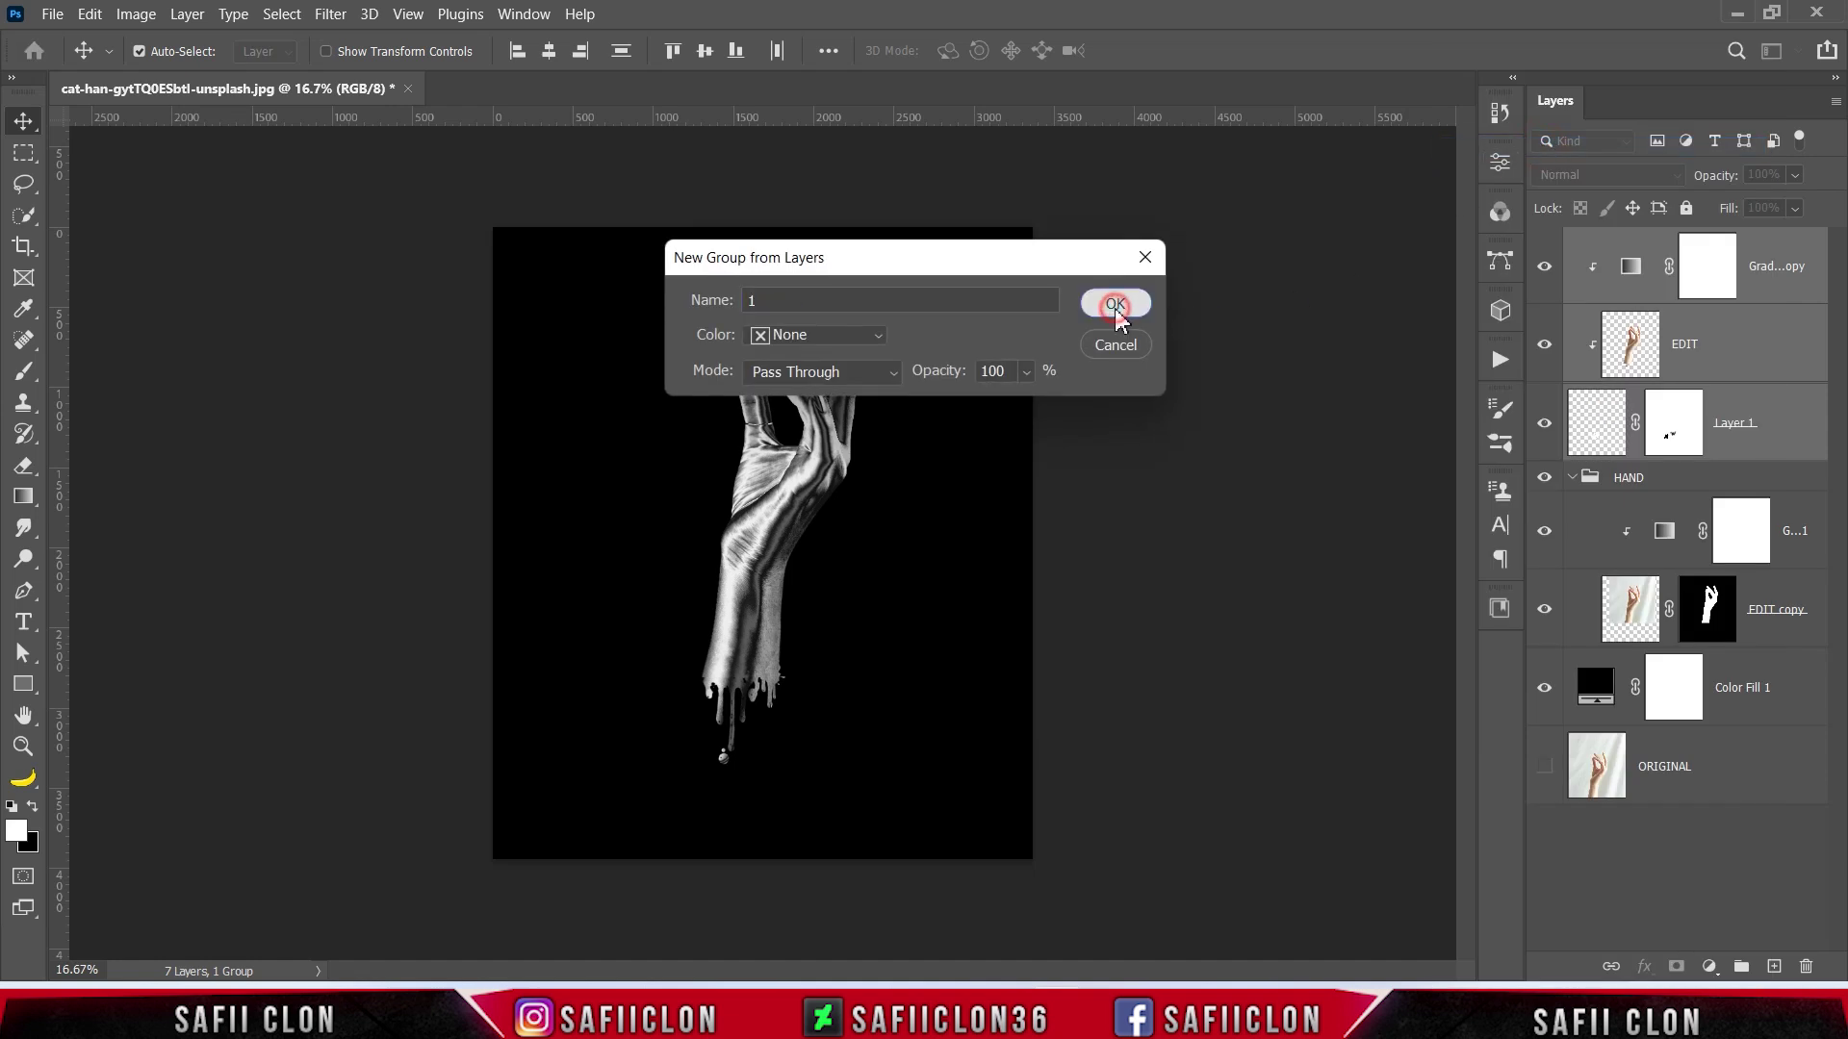
left_click(1545, 244)
left_click(1545, 243)
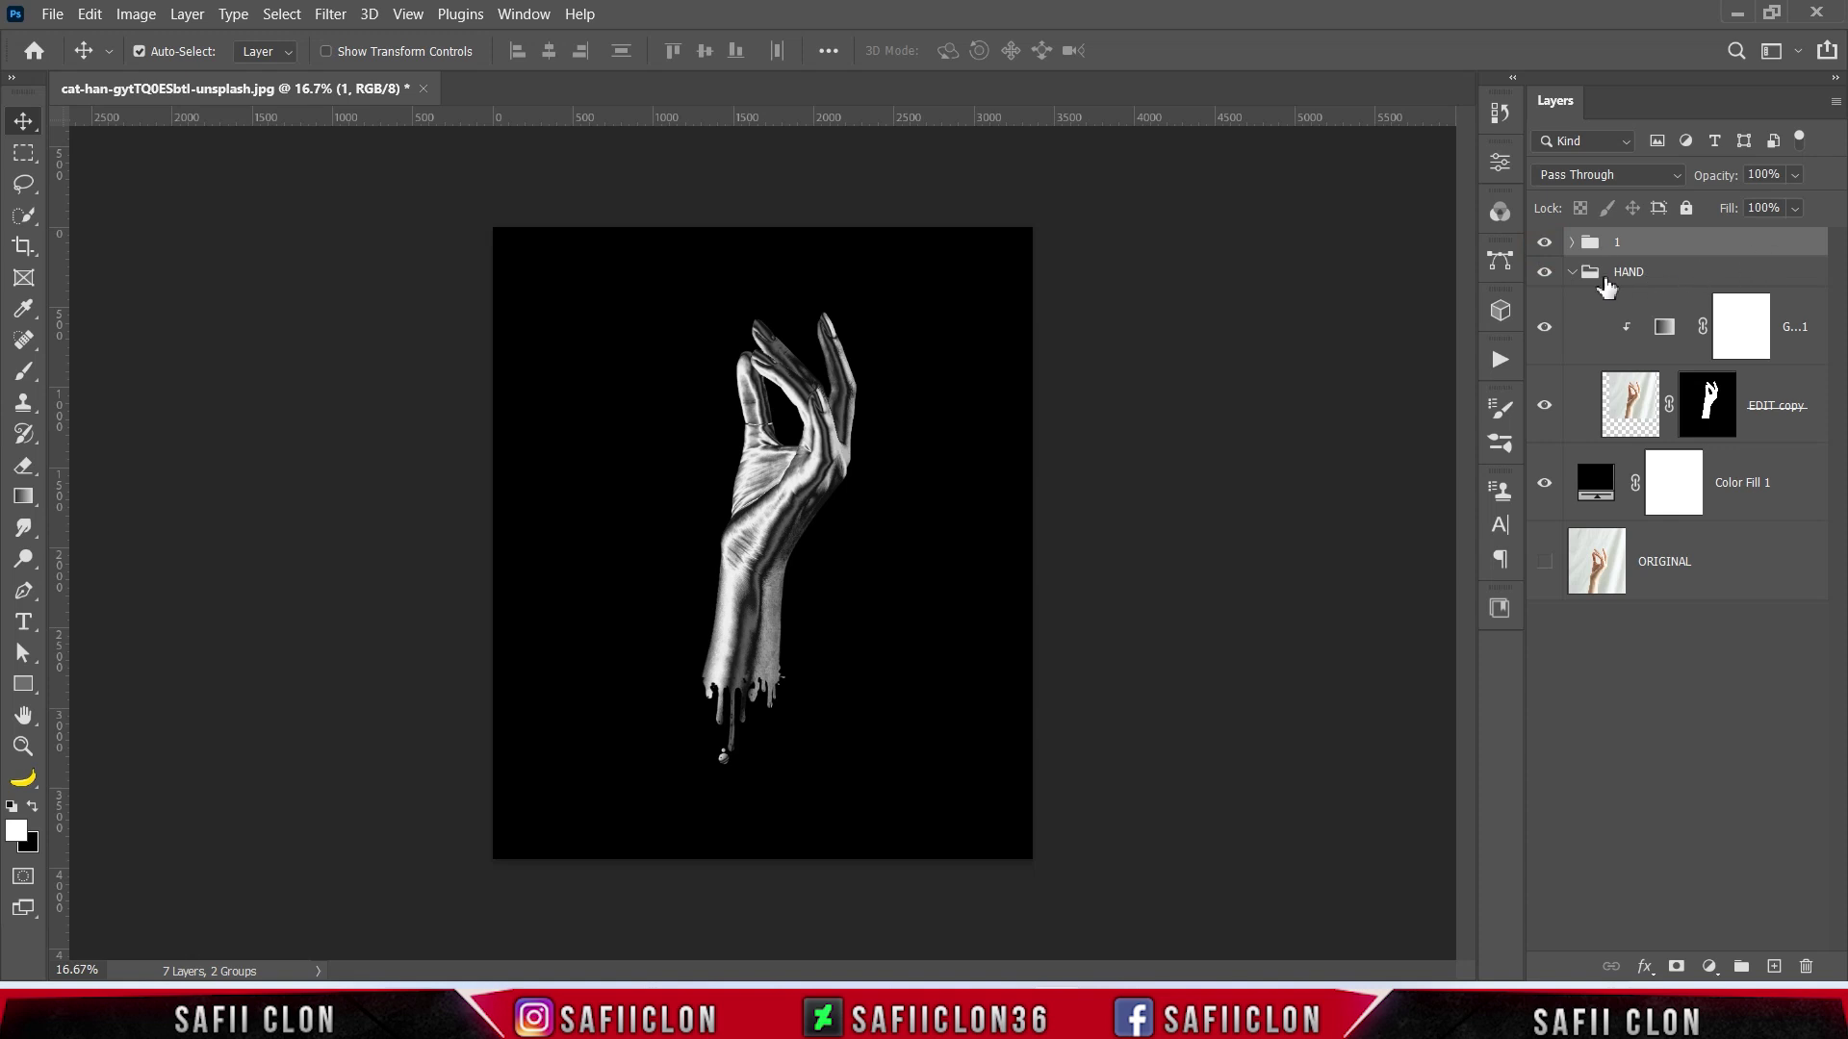
Collapse the HAND group, then slightly enlarge and reposition groups 1 and HAND together on the canvas
left_click(1572, 273)
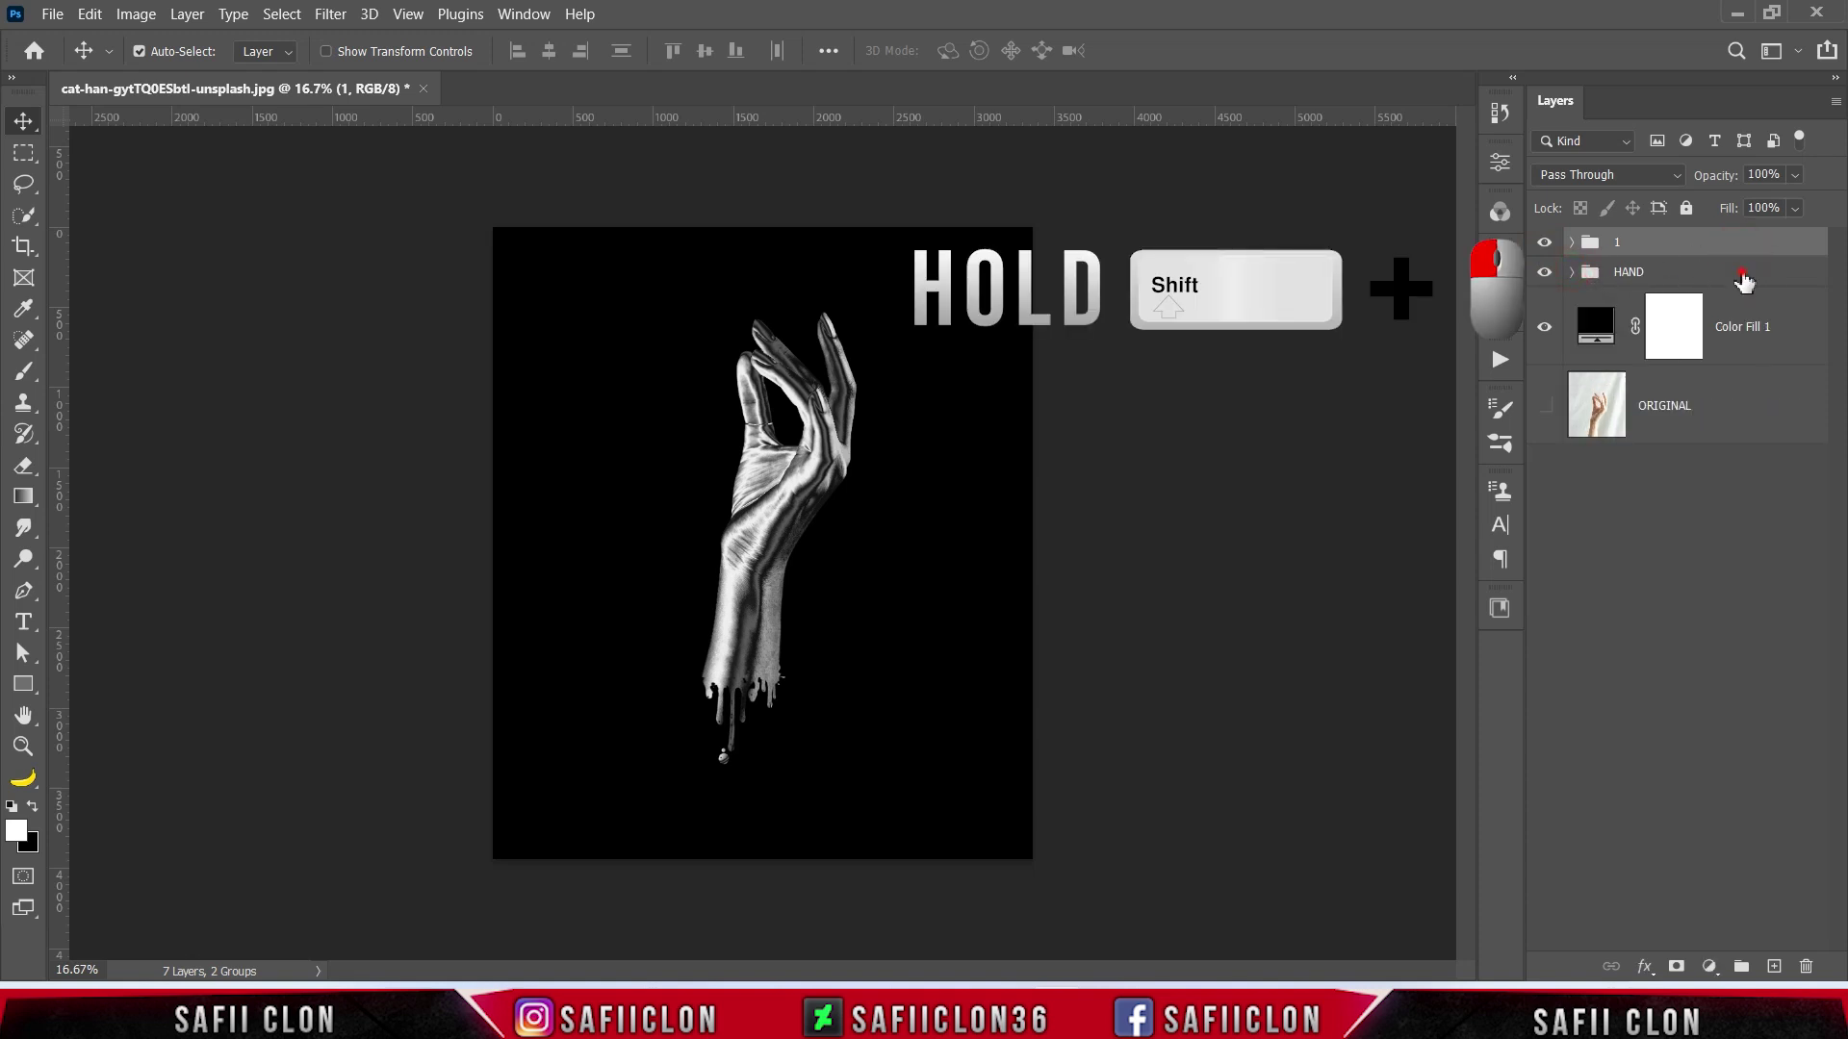
left_click(1742, 274, "shift")
key("ctrl+t")
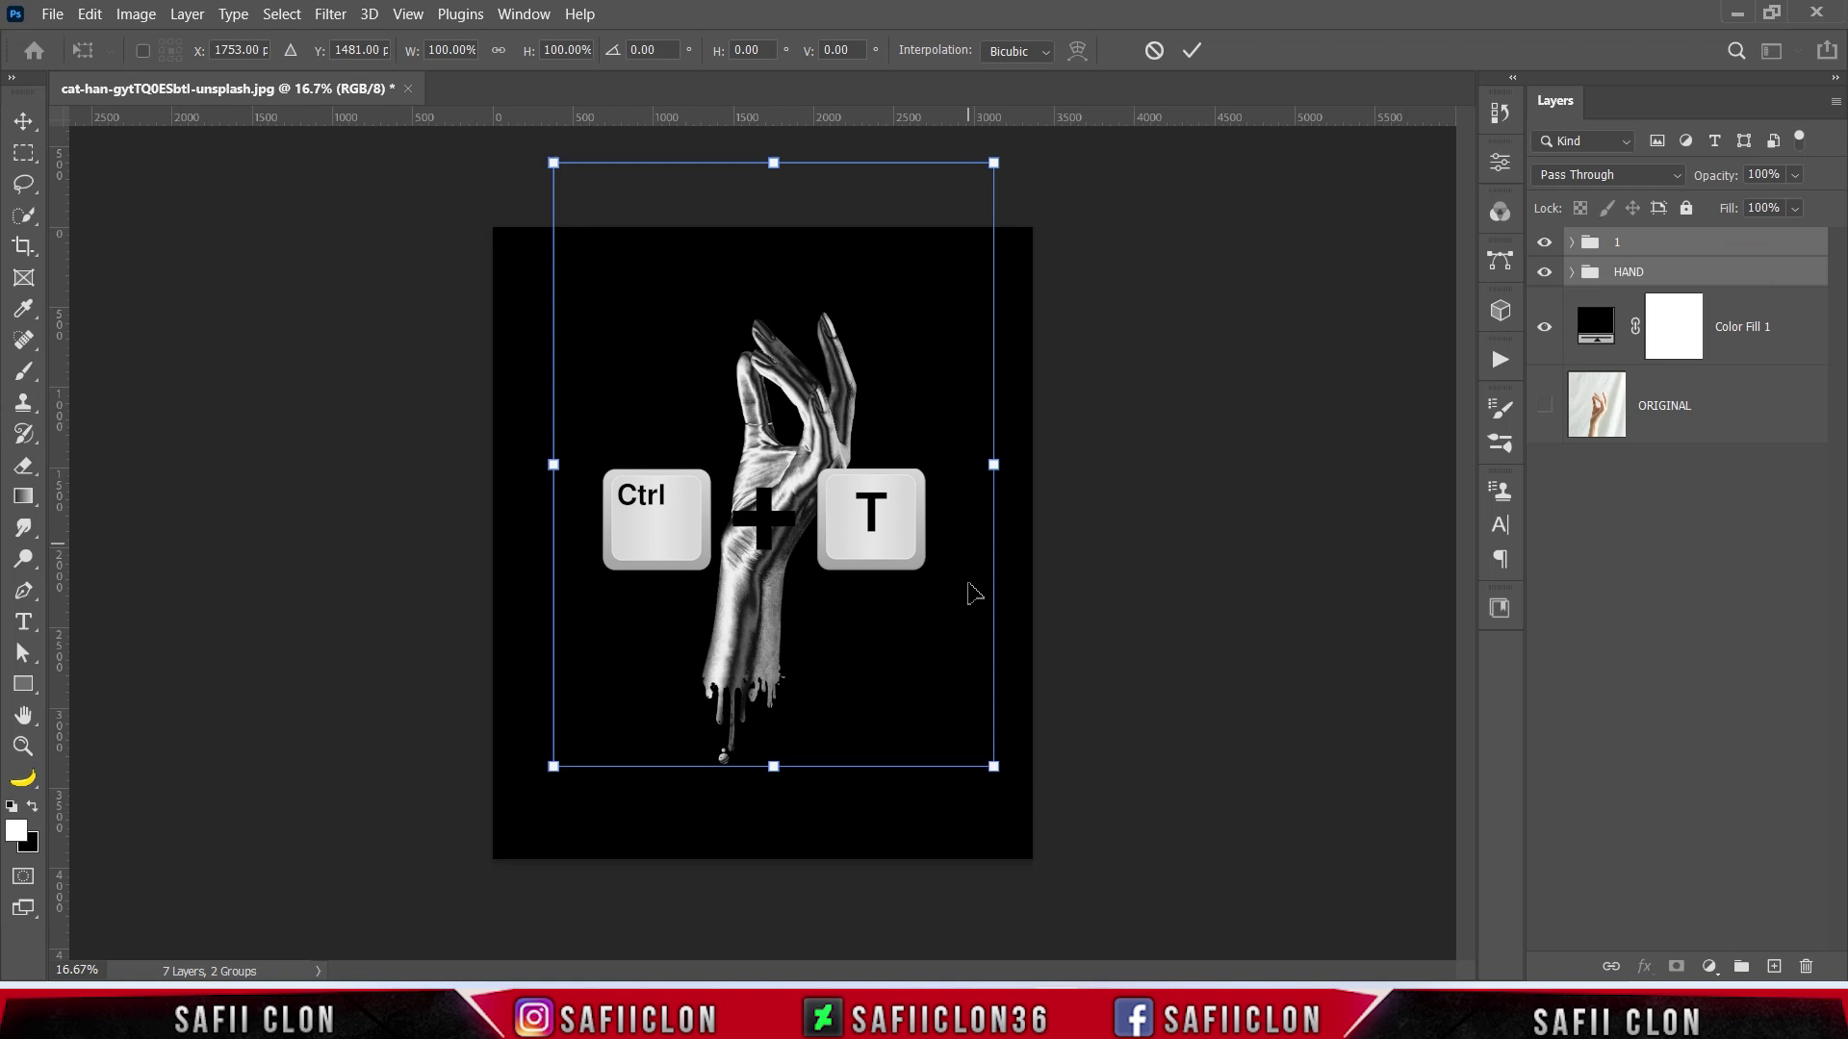
left_click_drag(993, 766, 1017, 797)
left_click_drag(913, 517, 903, 525)
left_click(1192, 54)
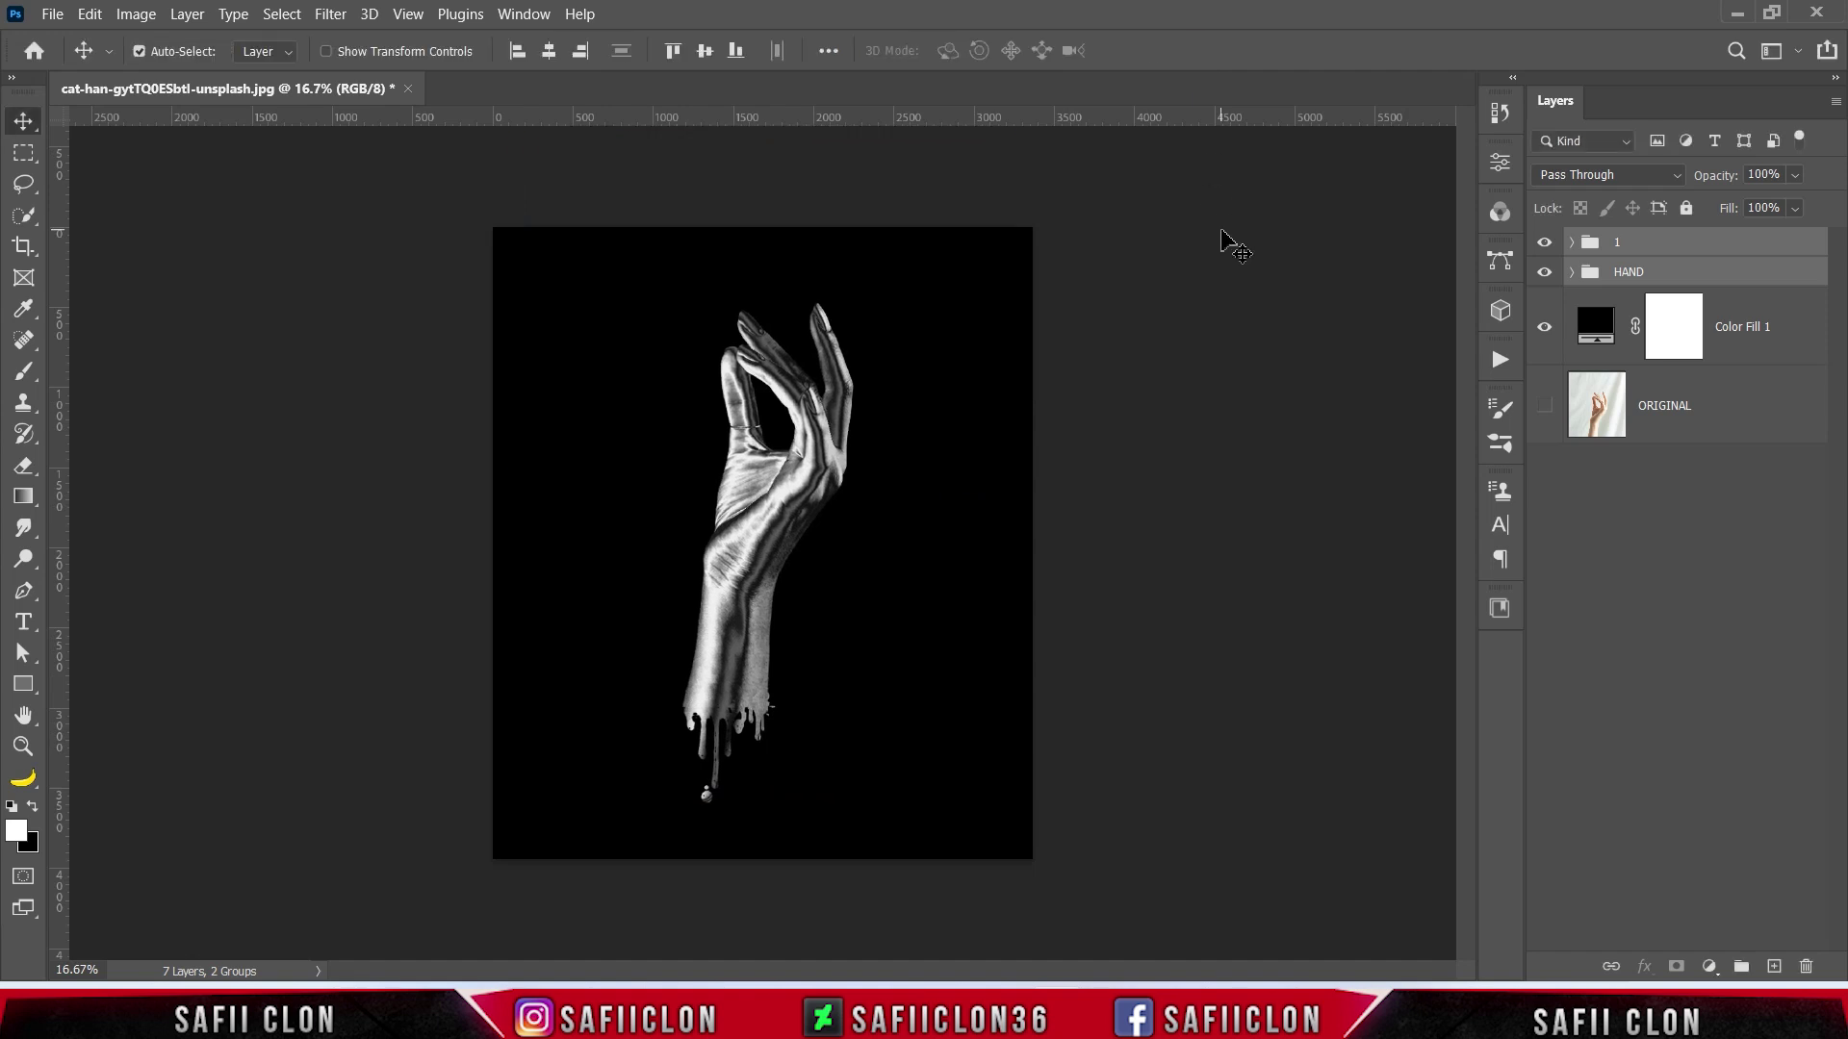
key("ctrl+plus")
key("ctrl+plus")
key("ctrl+minus")
key("ctrl+minus")
key("ctrl+minus")
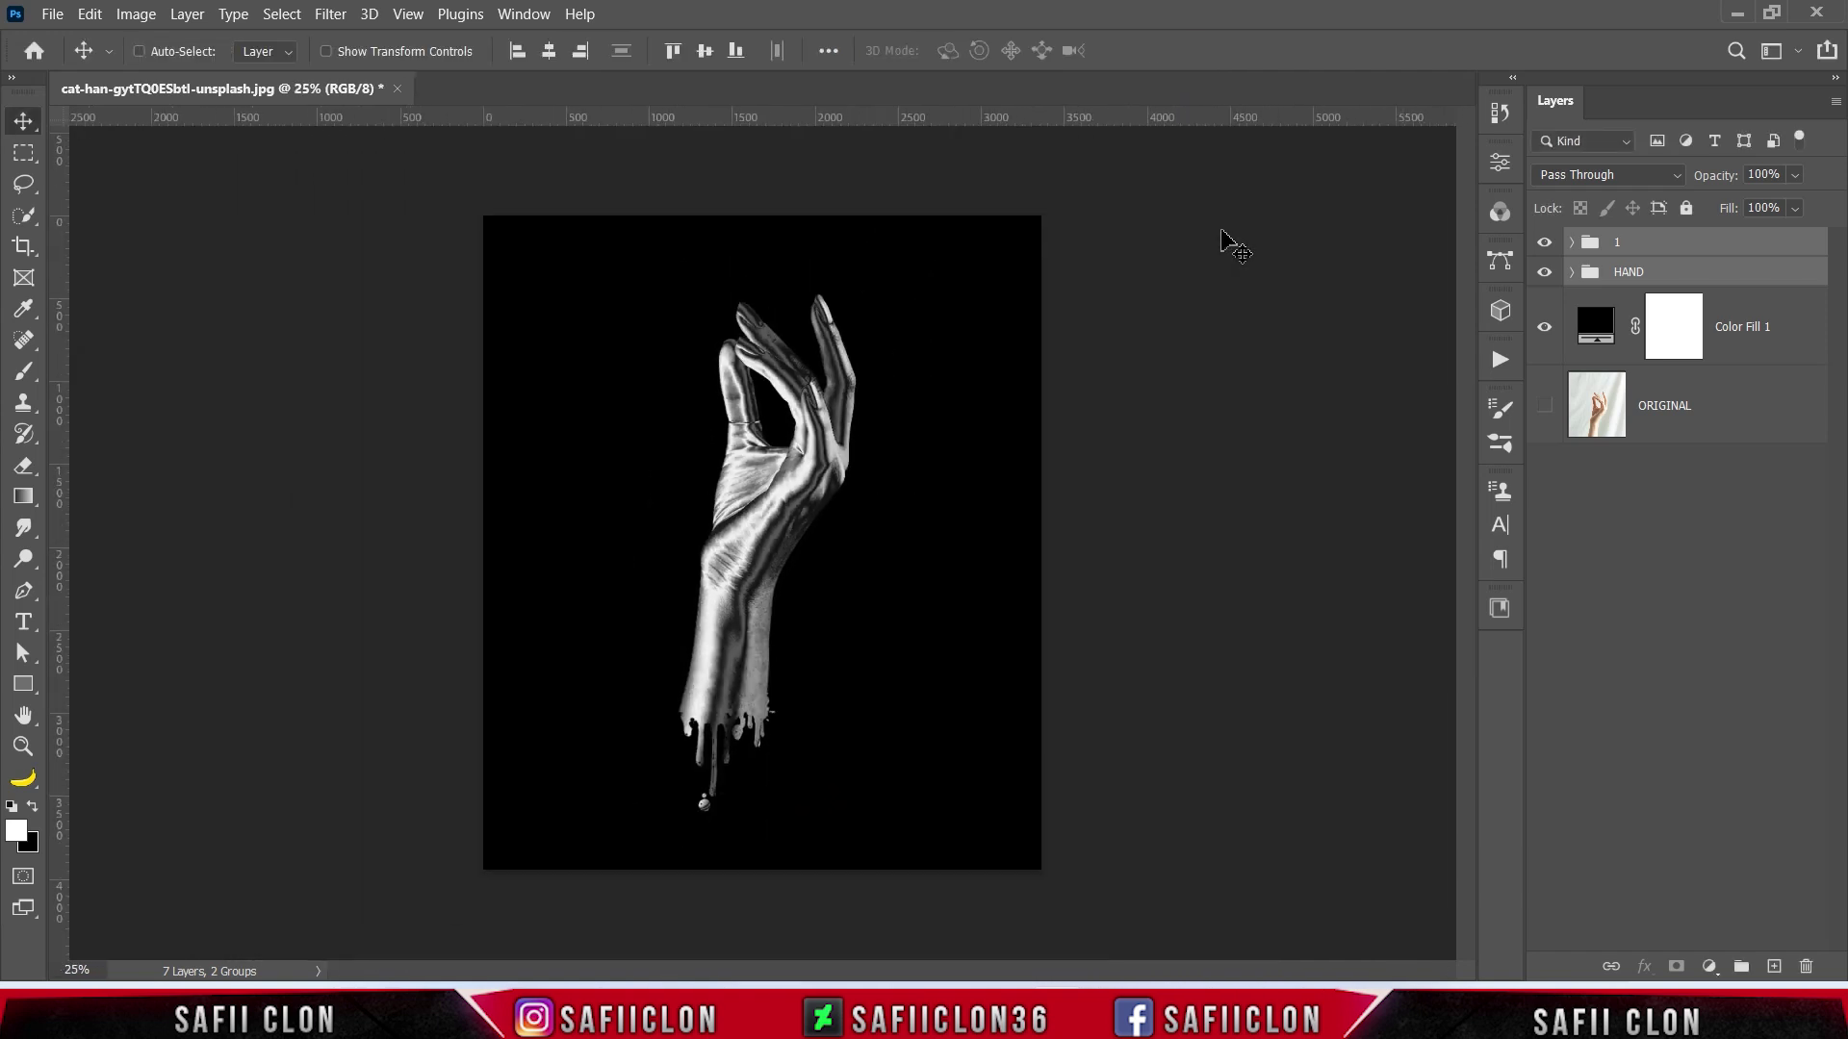